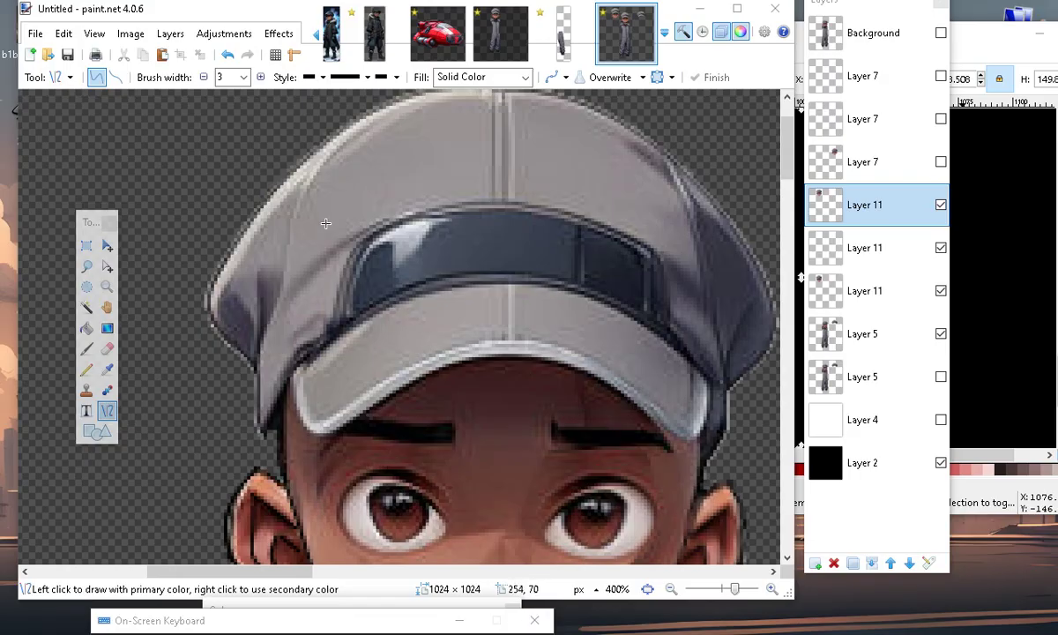
# Raise the brush width from 3 to 4 and discard a test line near the eye.
pyautogui.click(863, 189)
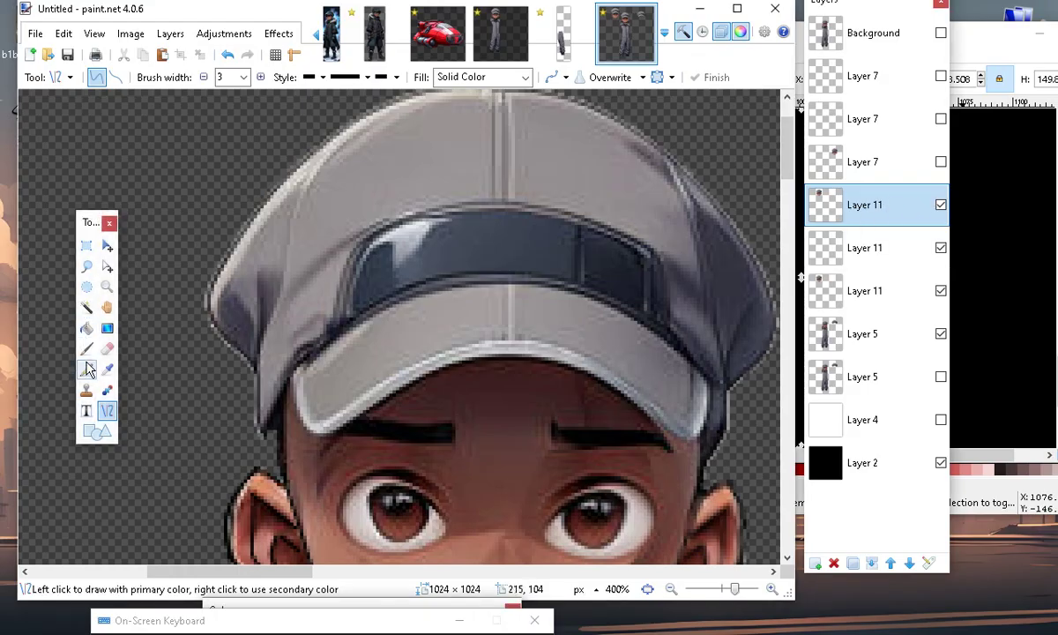
pyautogui.click(260, 77)
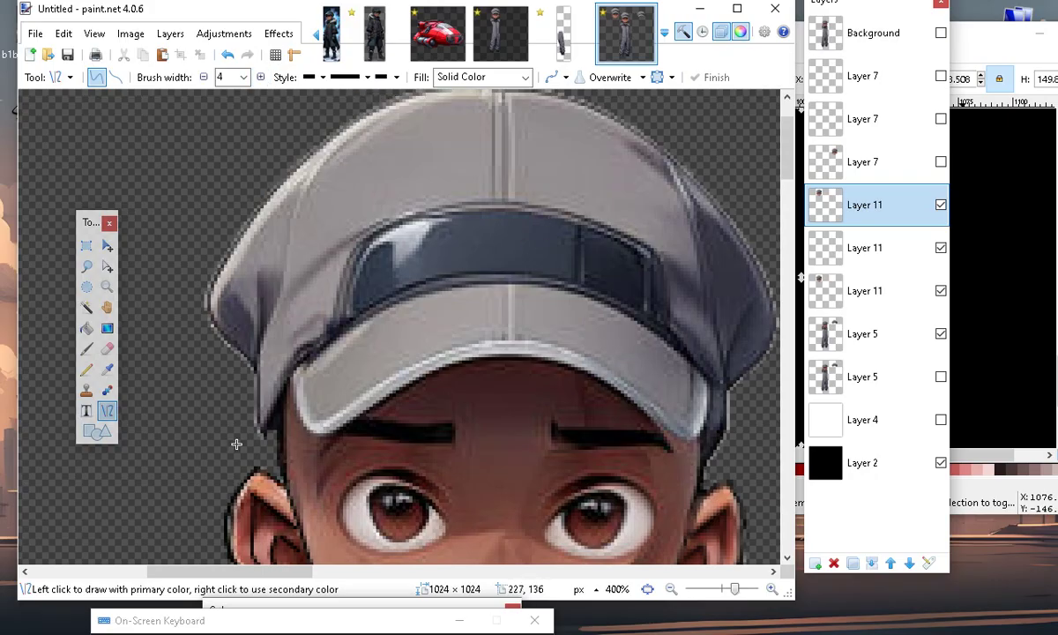
pyautogui.moveTo(485, 357); pyautogui.dragTo(562, 494)
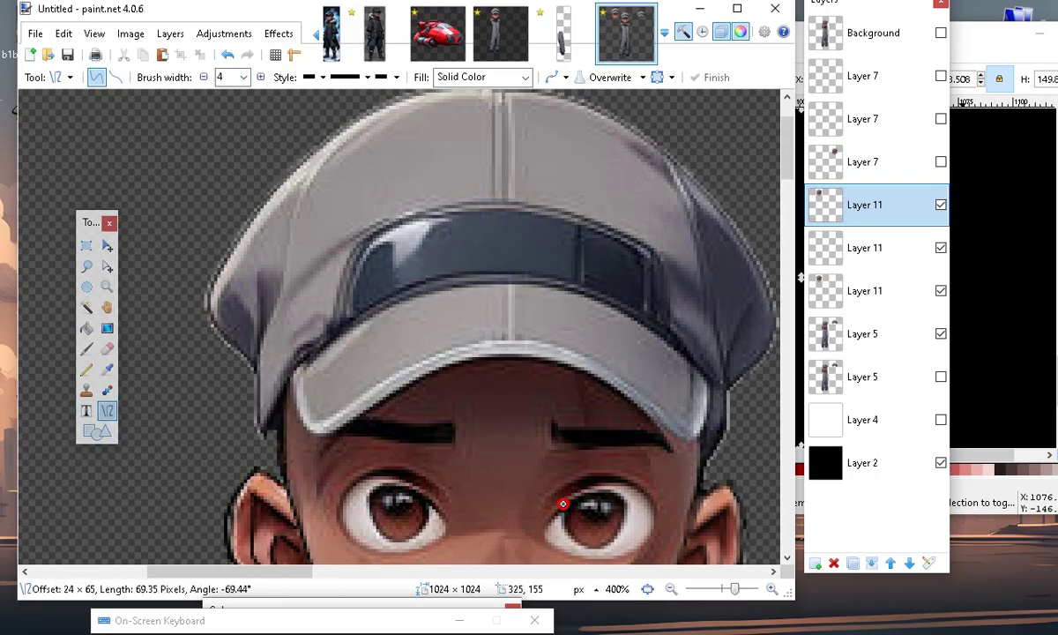
pyautogui.click(229, 57)
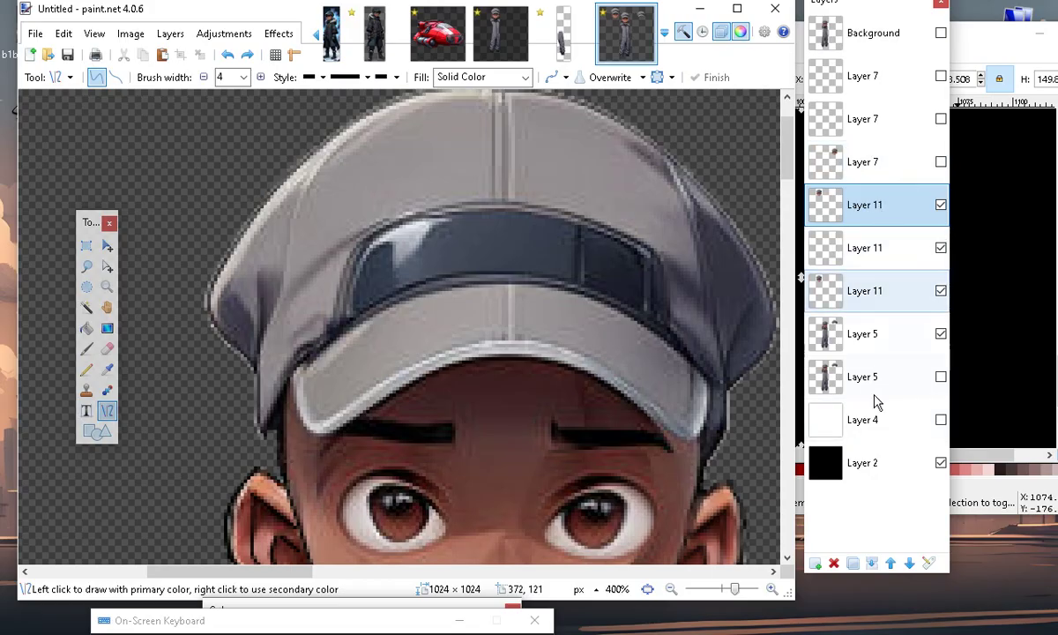
# Zoom out and scroll around to survey the boy, the spare head and the loose cap.
pyautogui.doubleClick(672, 591)
pyautogui.click(671, 591)
pyautogui.scroll(-5, 460, 366)
pyautogui.scroll(-2, 418, 354)
pyautogui.scroll(5, 437, 338)
pyautogui.scroll(-5, 426, 336)
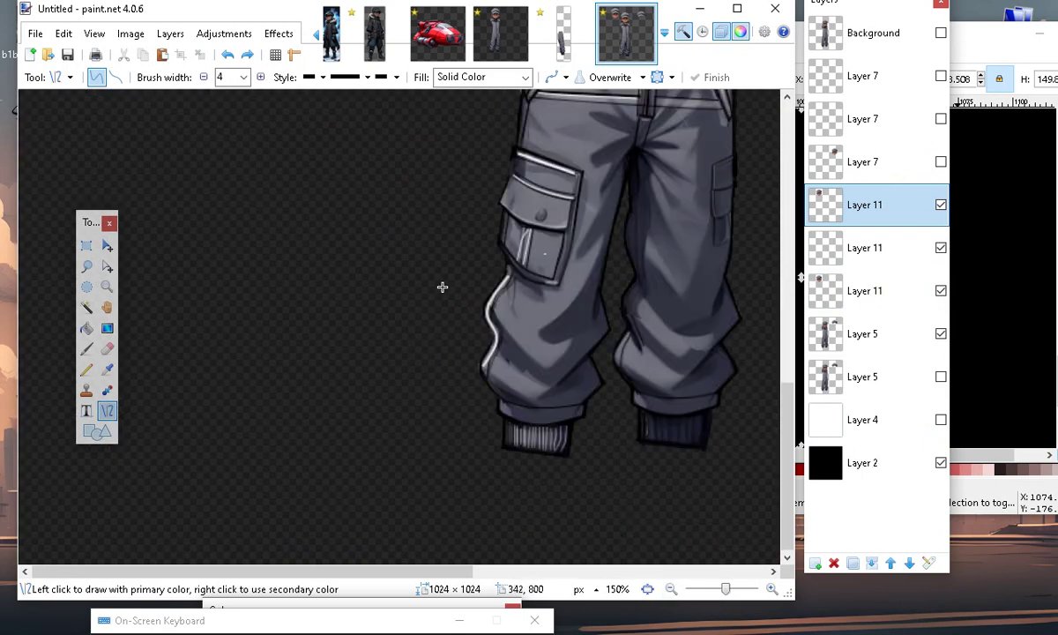
pyautogui.scroll(3, 396, 322)
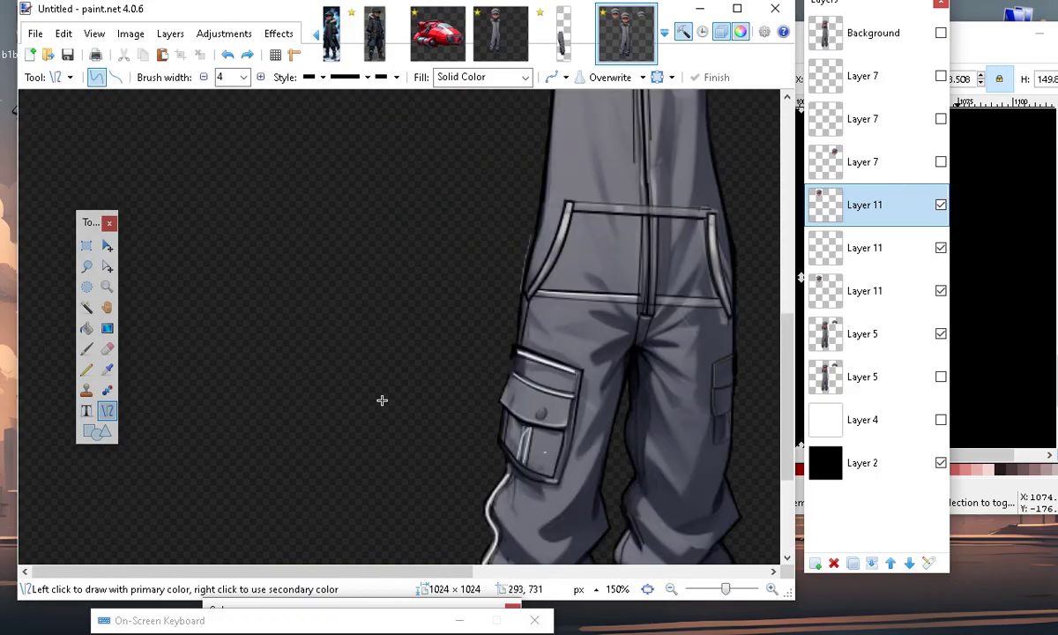
pyautogui.scroll(2, 385, 370)
pyautogui.scroll(3, 386, 371)
pyautogui.scroll(1, 393, 363)
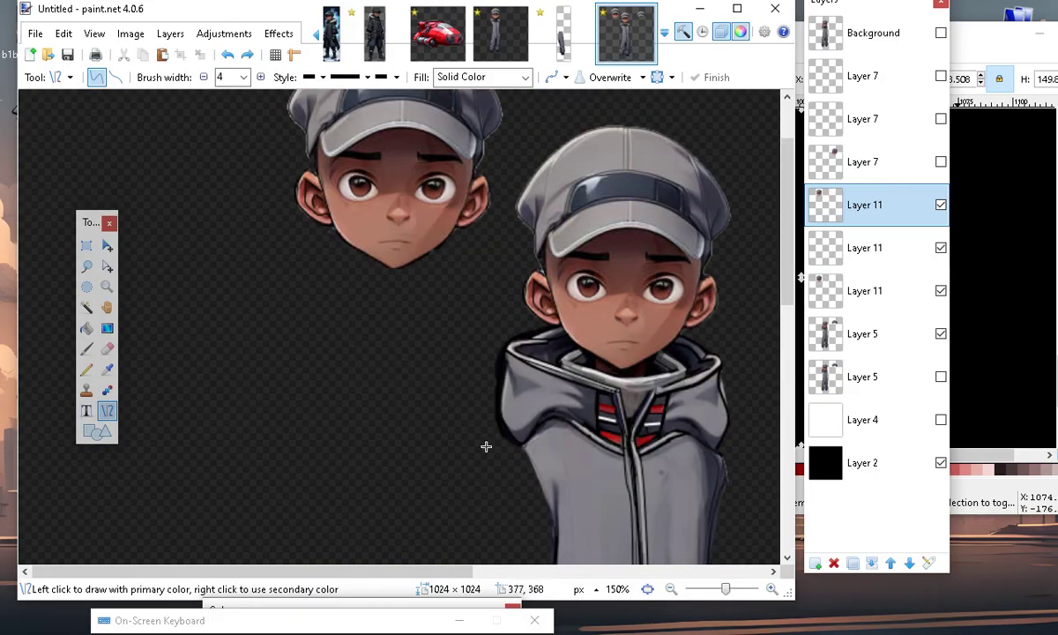
pyautogui.scroll(2, 457, 298)
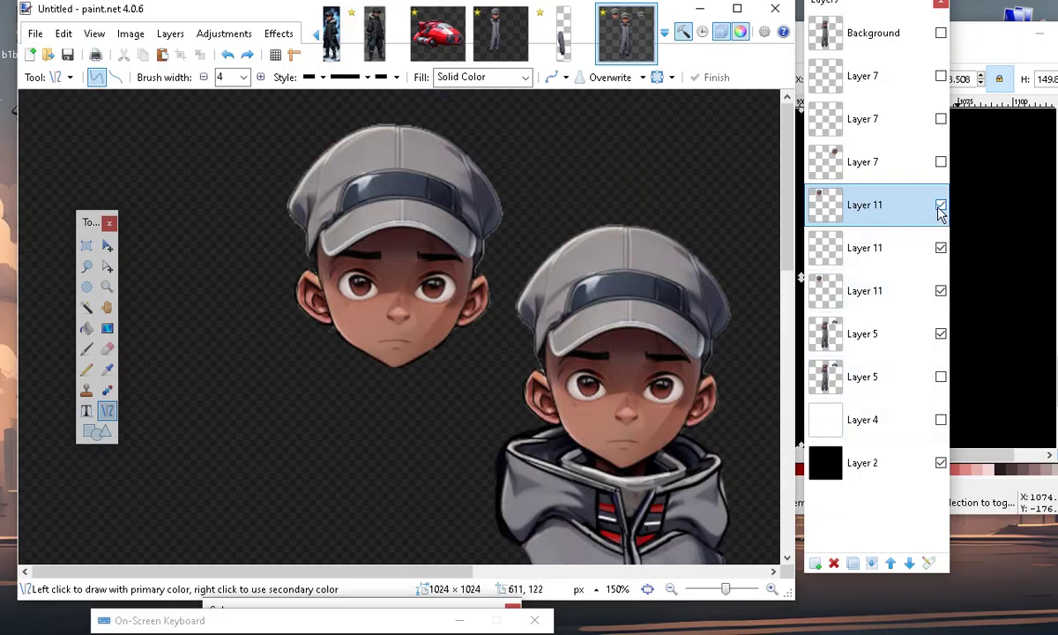
# Make the second Layer 11 active and view the whole character.
pyautogui.click(882, 247)
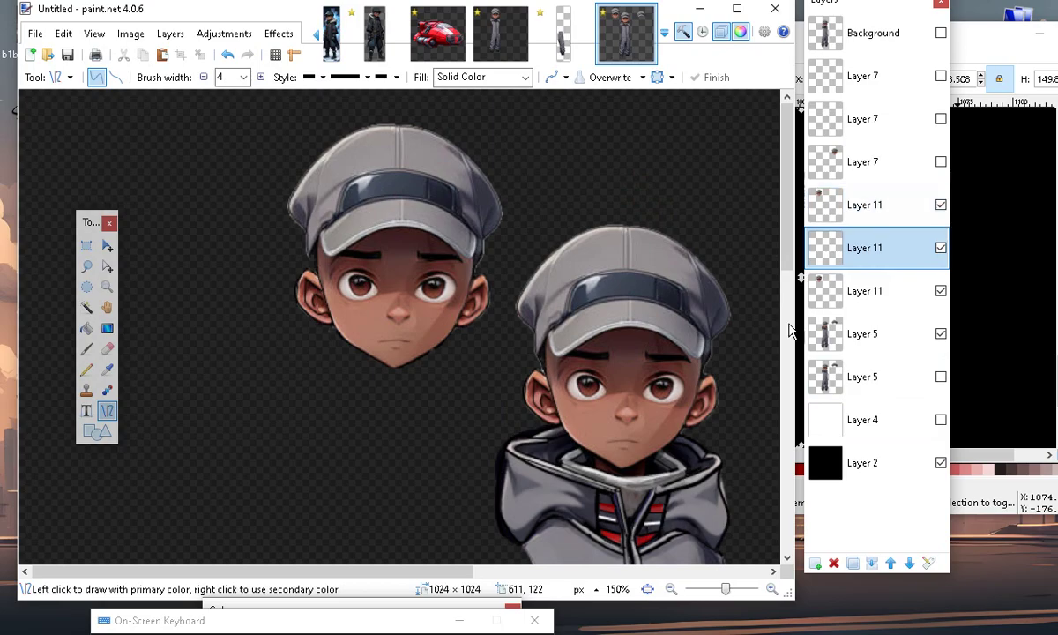
pyautogui.click(670, 589)
pyautogui.scroll(-3, 560, 243)
pyautogui.scroll(-3, 503, 307)
pyautogui.scroll(6, 548, 373)
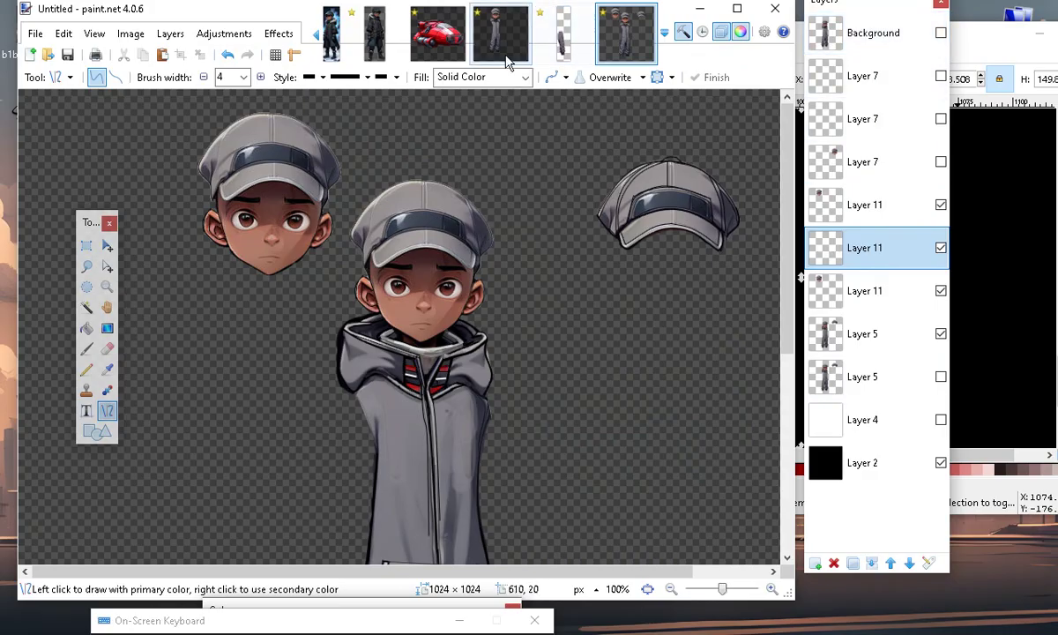
# Add a new Layer 12 above all the Layer 11 layers and zoom in on the figure.
pyautogui.click(815, 562)
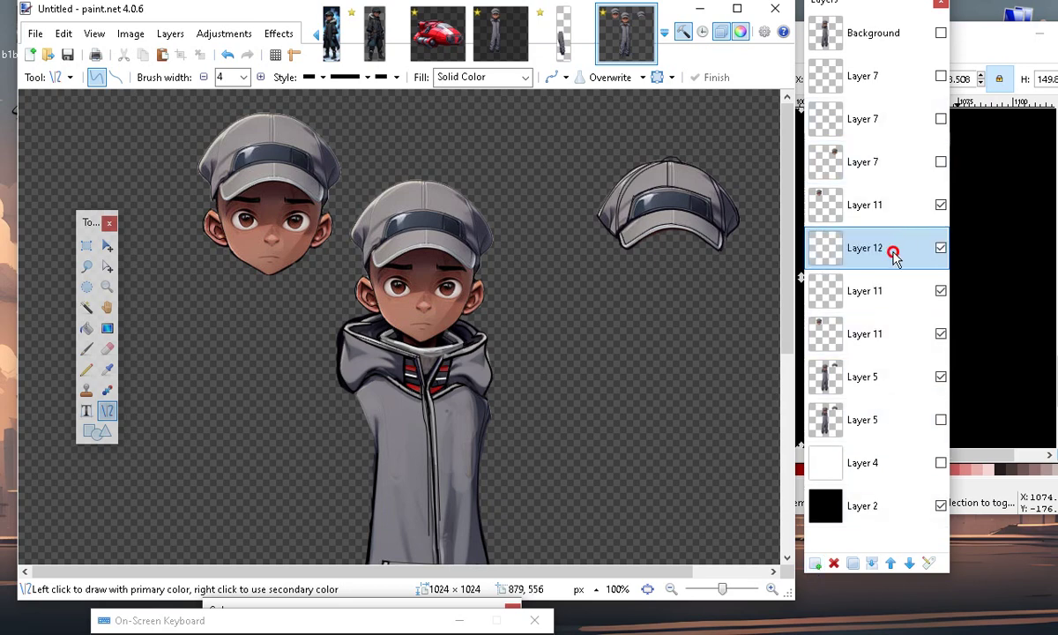
pyautogui.moveTo(888, 250); pyautogui.dragTo(882, 211)
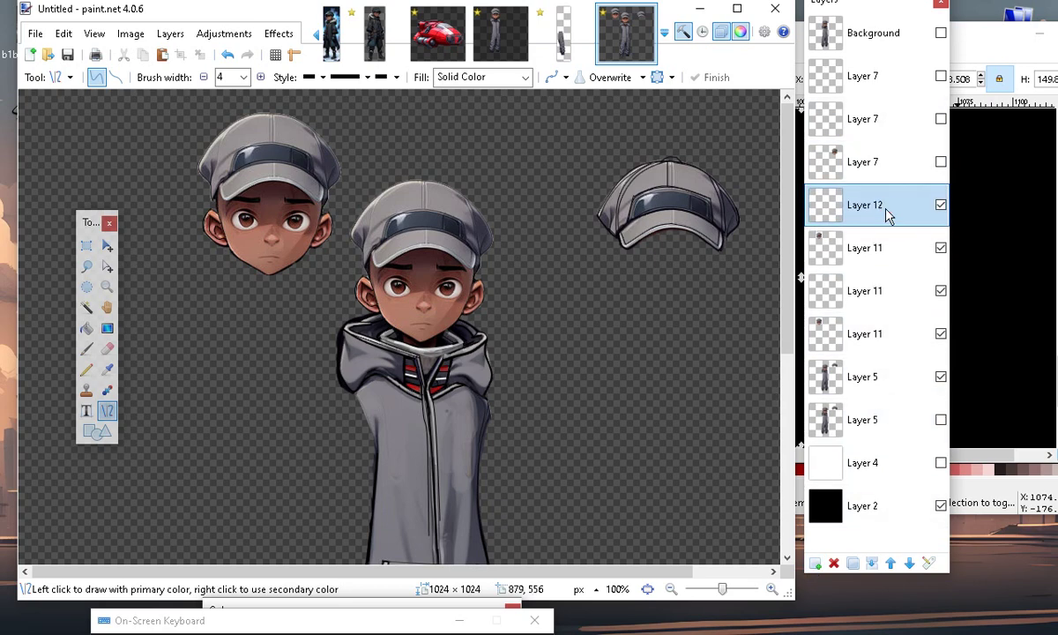
pyautogui.click(773, 589)
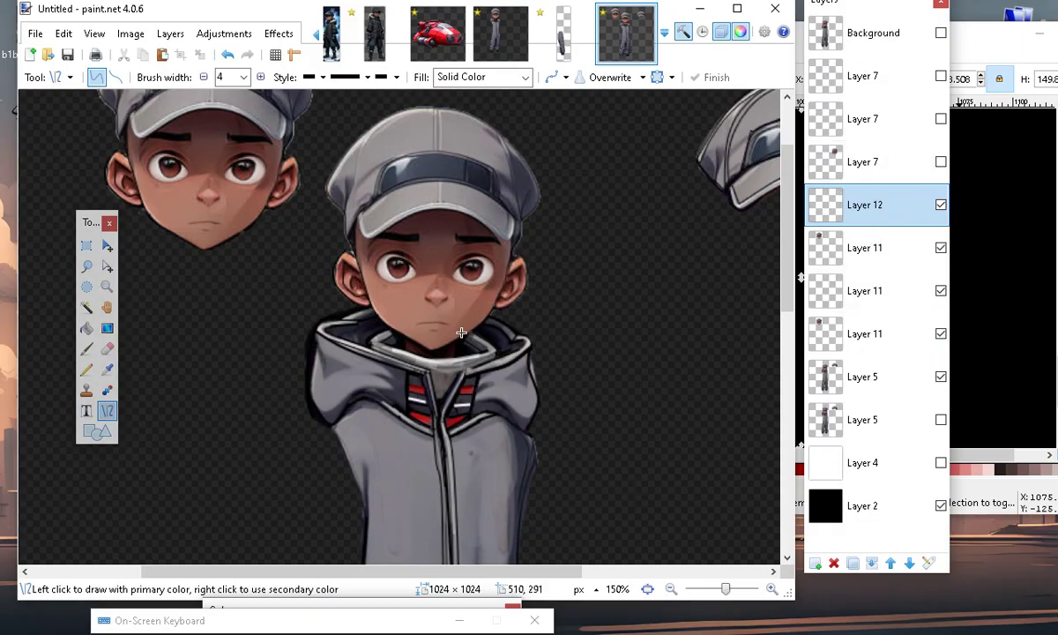
# Draw a line across the pocket top, replacing a mistaken line down the zipper.
pyautogui.moveTo(426, 423); pyautogui.dragTo(442, 561)
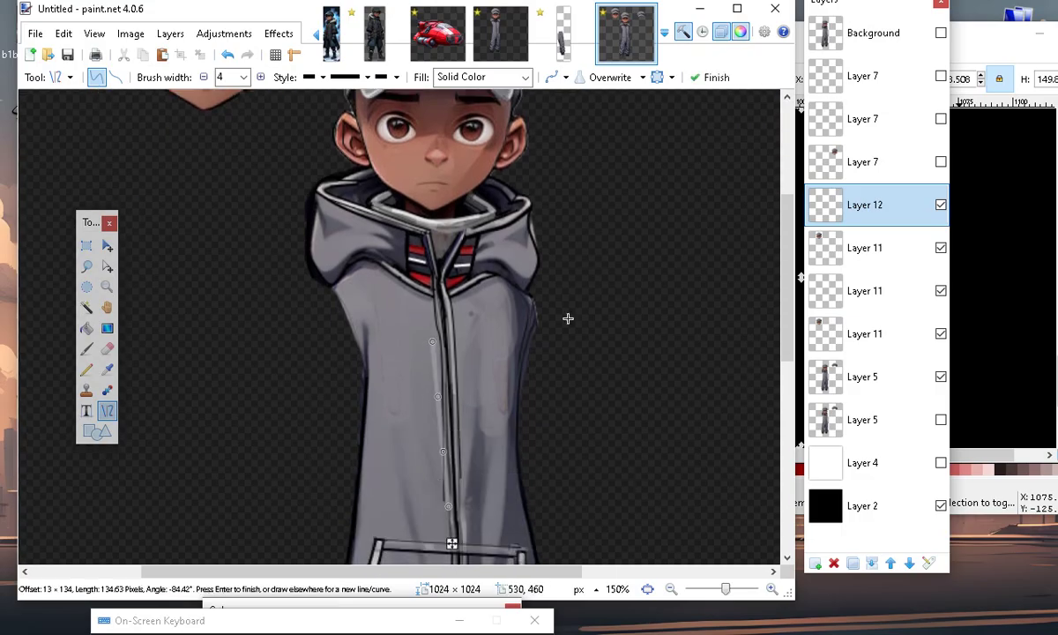
pyautogui.click(227, 55)
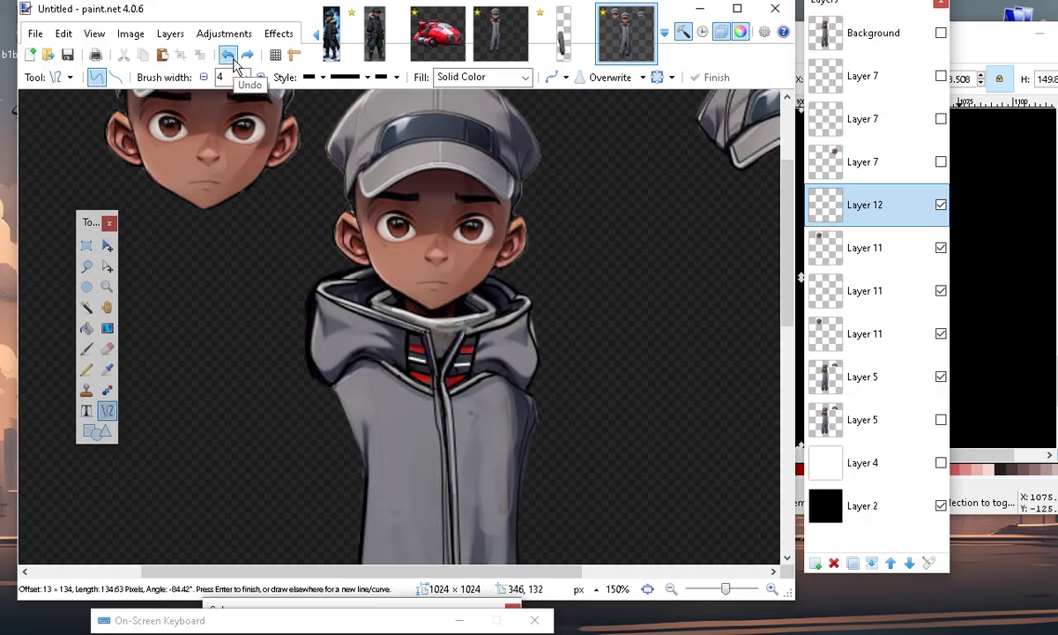
pyautogui.scroll(-5, 556, 353)
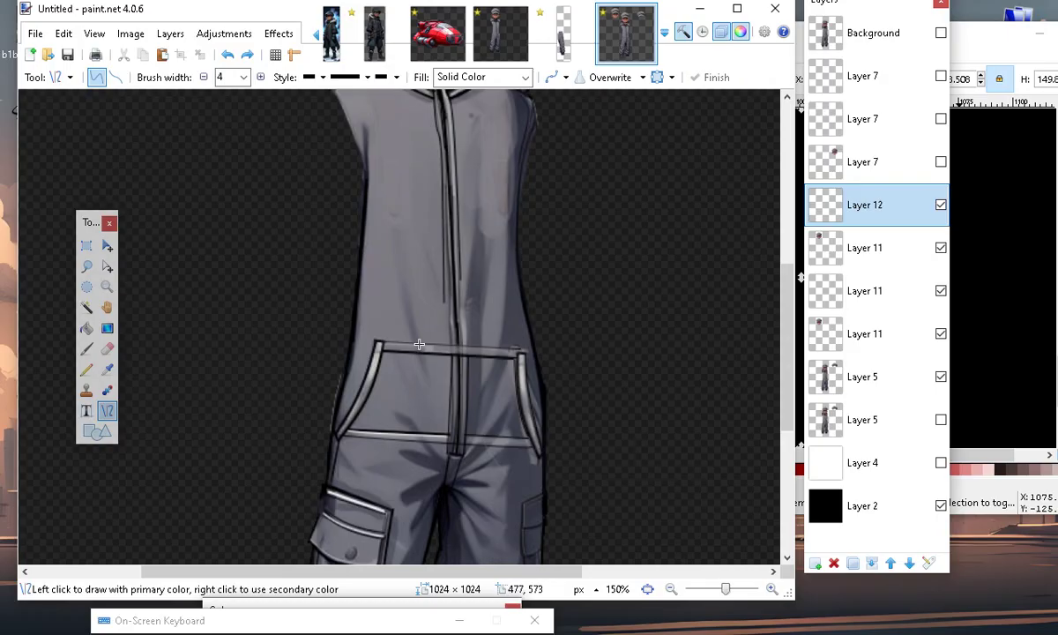
pyautogui.moveTo(389, 347); pyautogui.dragTo(511, 353)
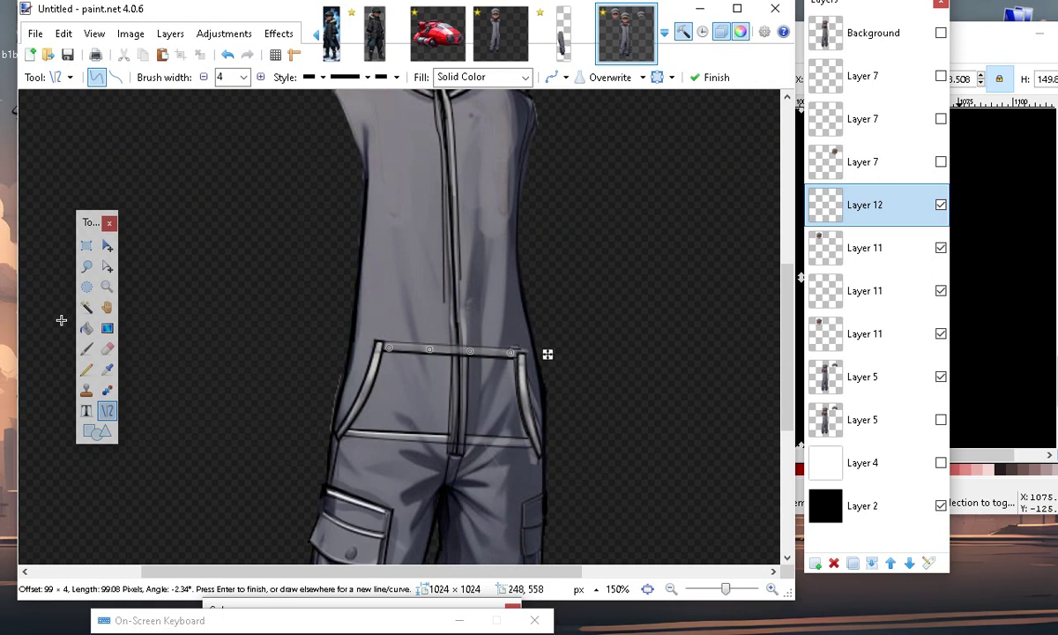
pyautogui.moveTo(798, 4); pyautogui.dragTo(662, 30)
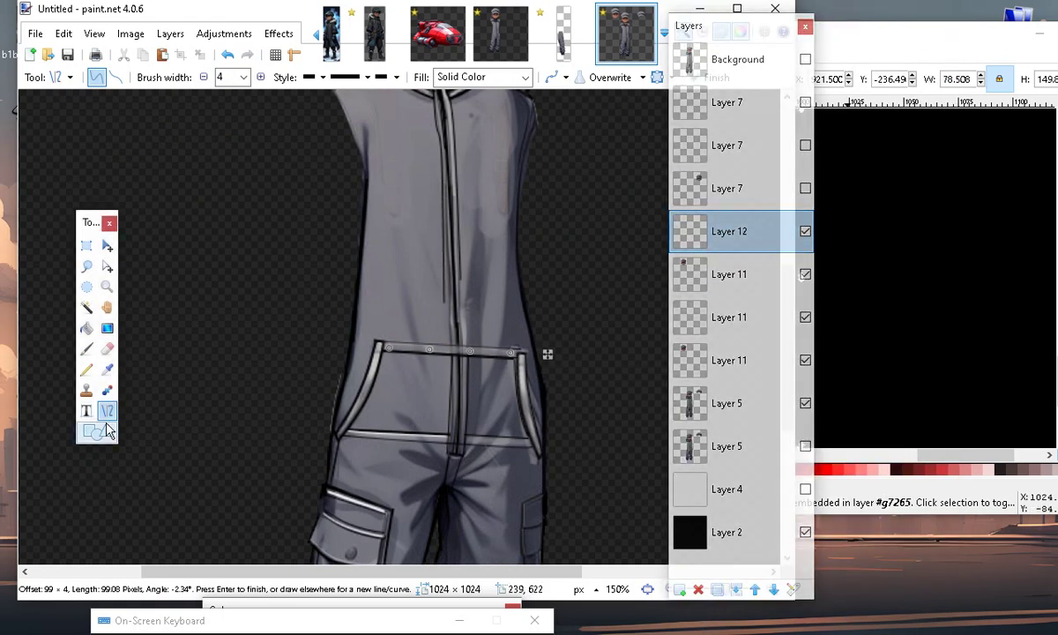
# Switch blending from Overwrite to Normal and commit the pocket-top line.
pyautogui.moveTo(737, 26); pyautogui.dragTo(820, 83)
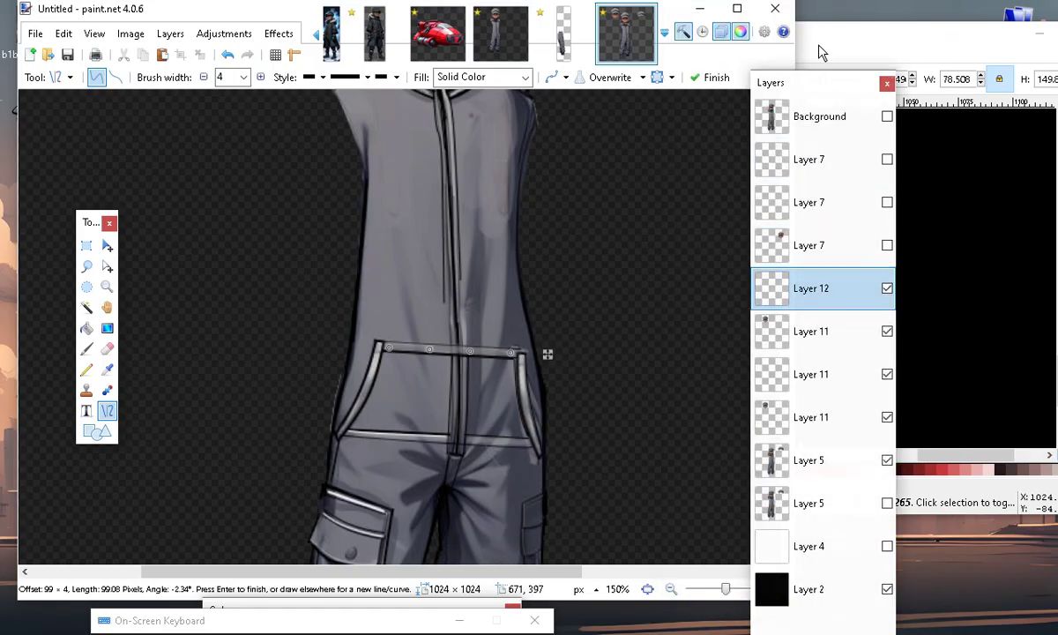
pyautogui.click(633, 78)
pyautogui.click(617, 94)
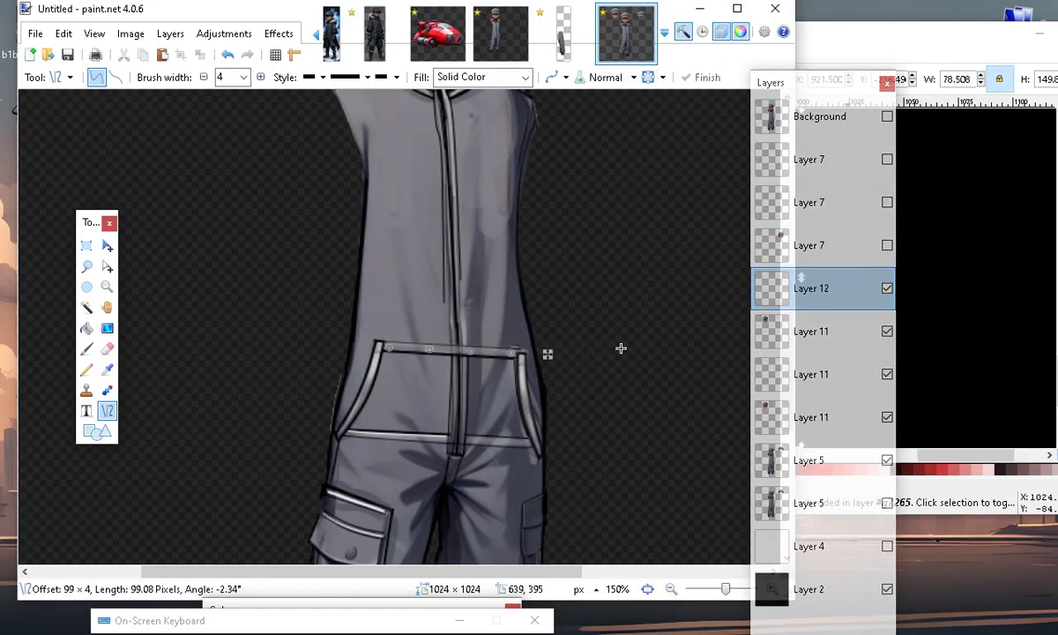
pyautogui.press('Return')
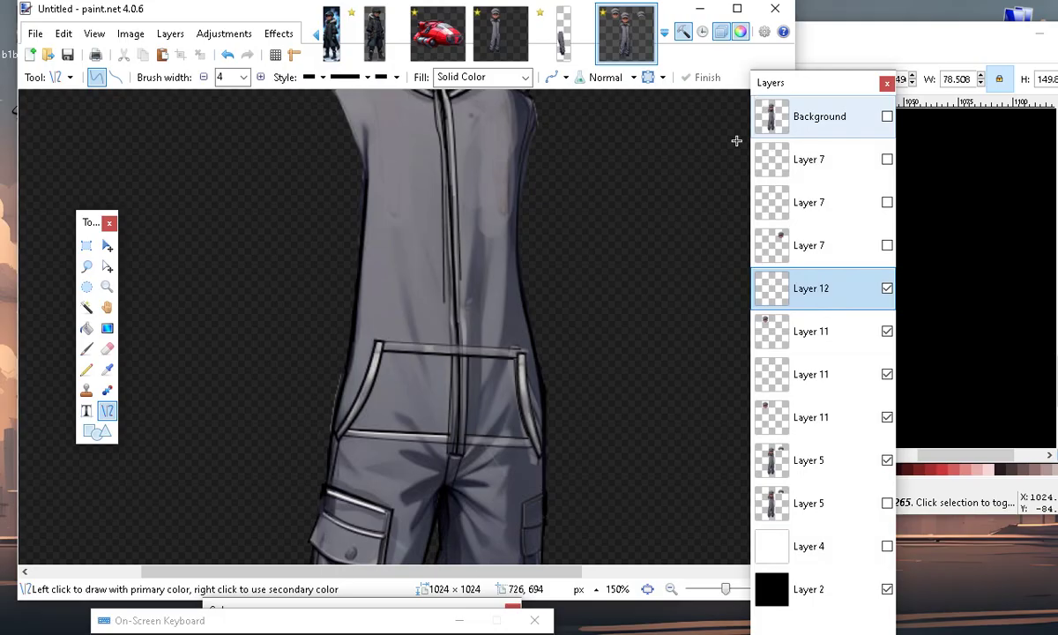
pyautogui.moveTo(794, 84); pyautogui.dragTo(883, 28)
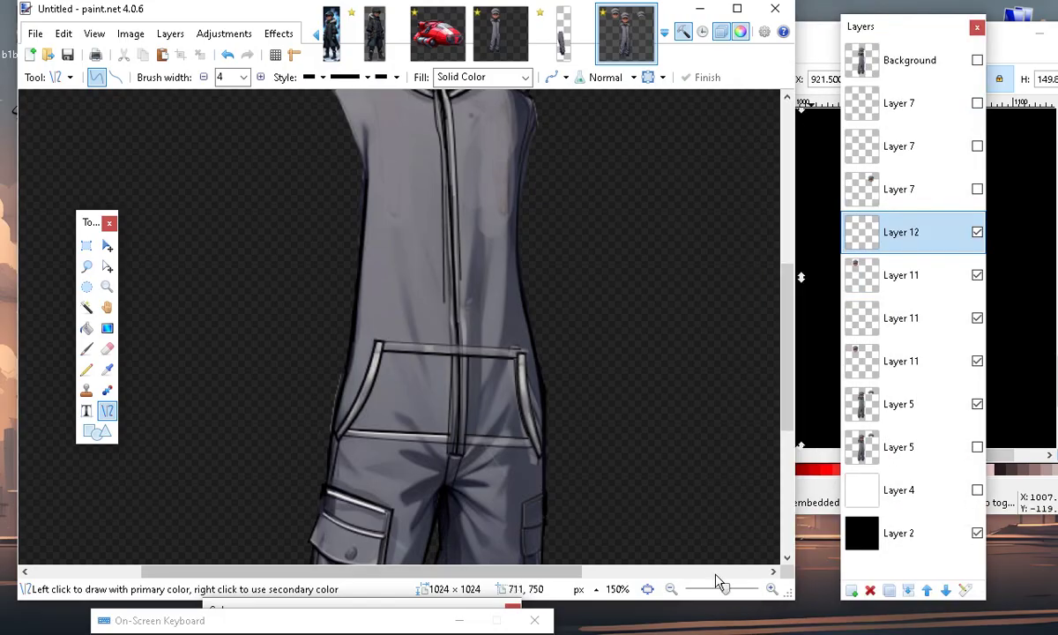
# Zoom in on the pocket and discard a second line drawn along its top edge.
pyautogui.click(772, 590)
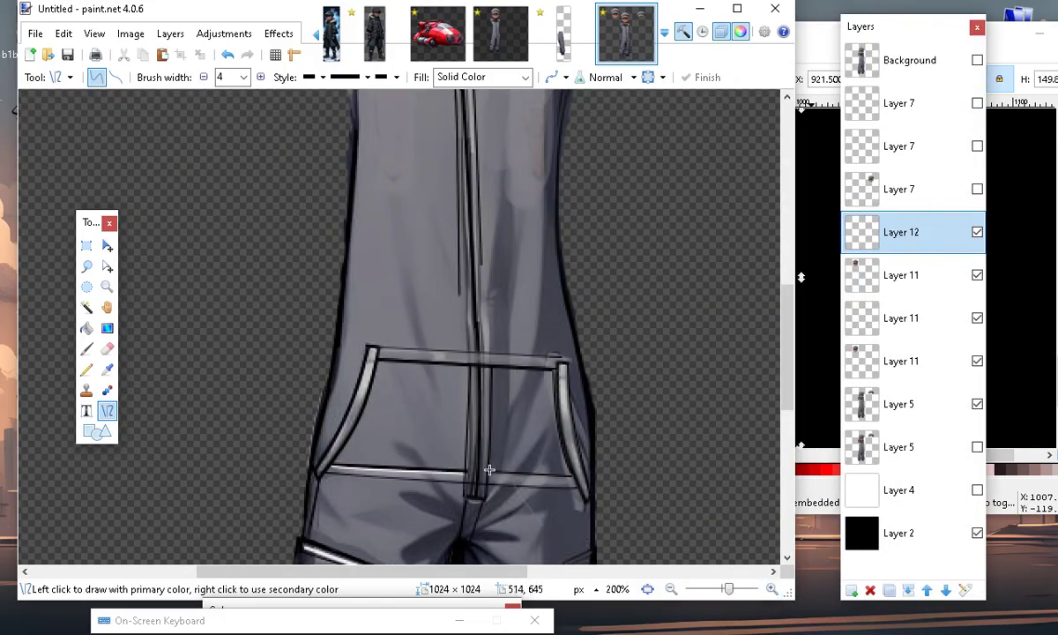
pyautogui.click(774, 591)
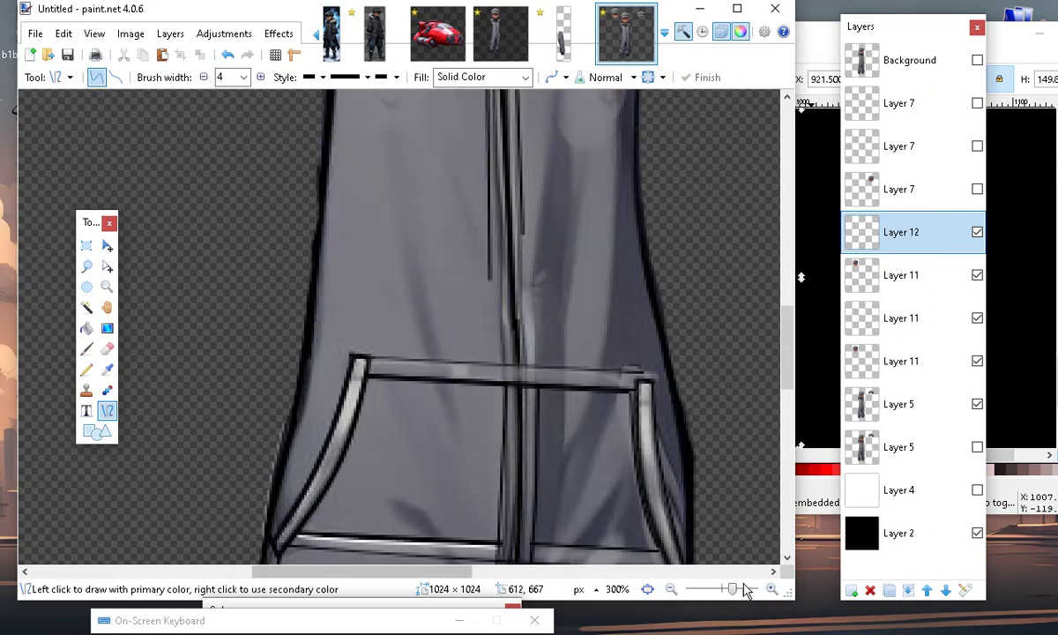
pyautogui.moveTo(377, 365); pyautogui.dragTo(617, 315)
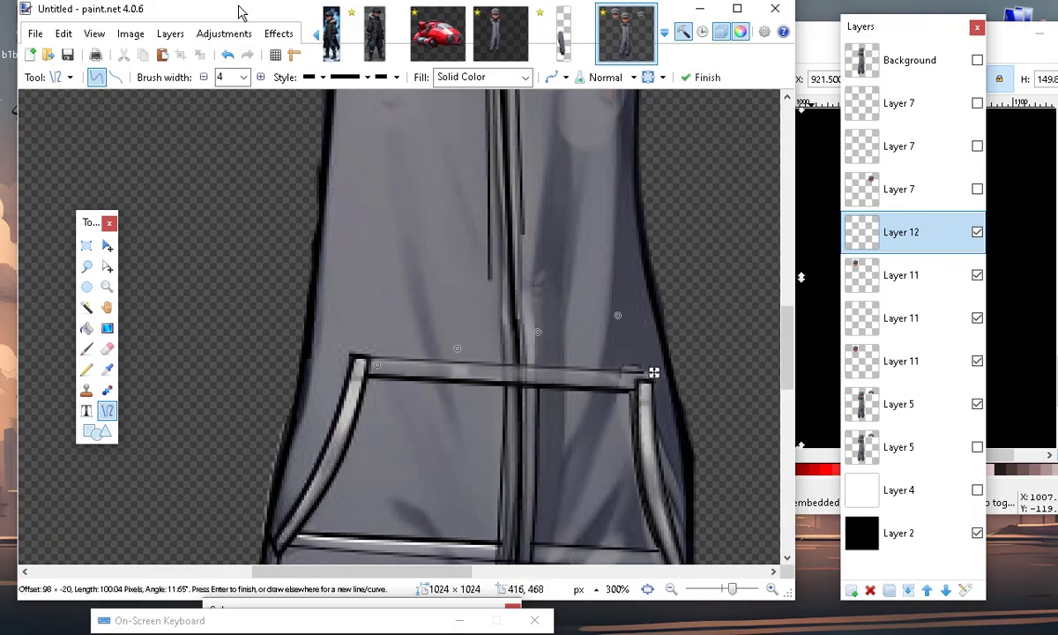
pyautogui.click(228, 56)
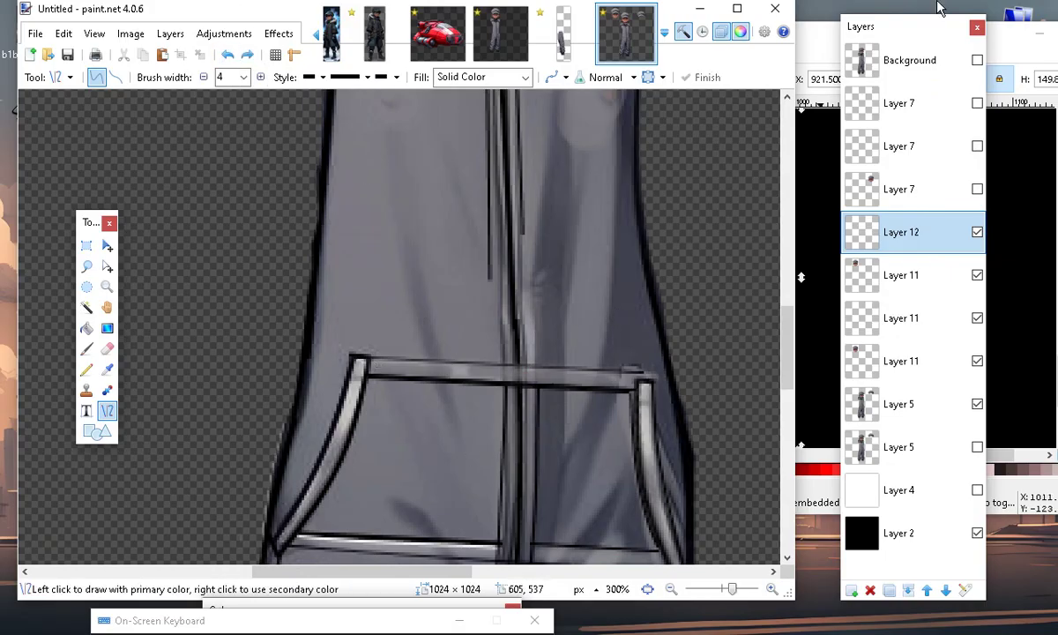
pyautogui.moveTo(914, 26); pyautogui.dragTo(848, 71)
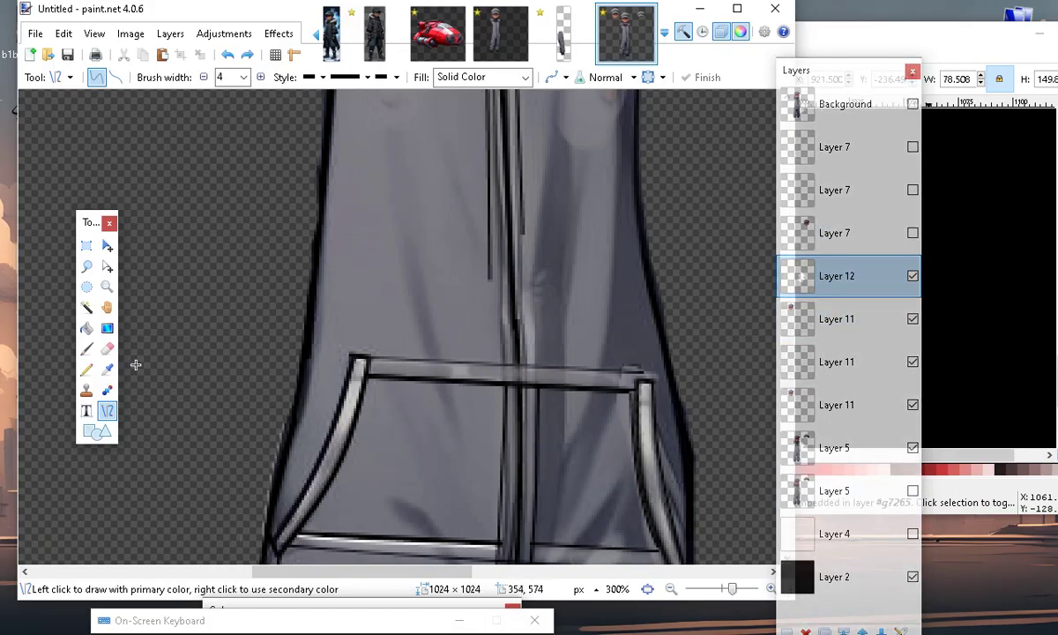
# On the upper Layer 5, redraw the waistband top-edge line correctly and reduce width to 3.
pyautogui.click(106, 368)
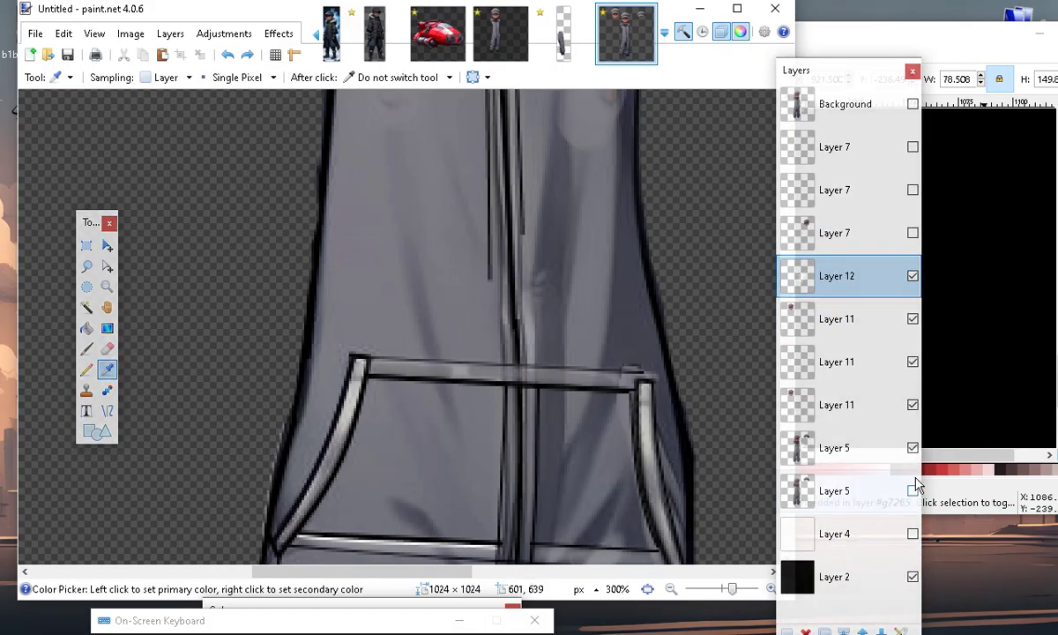
pyautogui.click(834, 447)
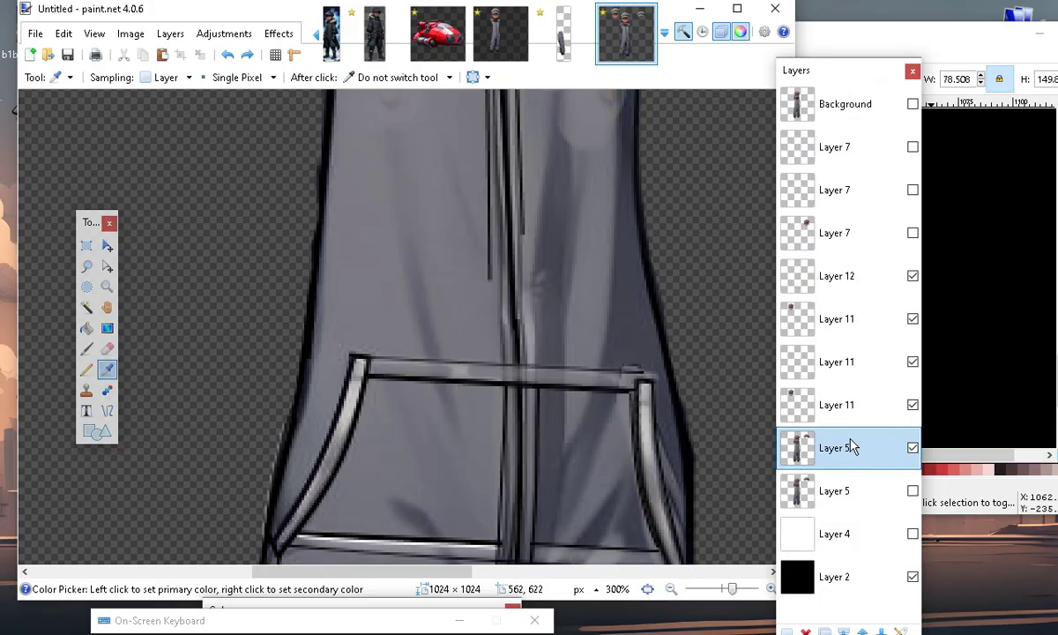
pyautogui.click(107, 410)
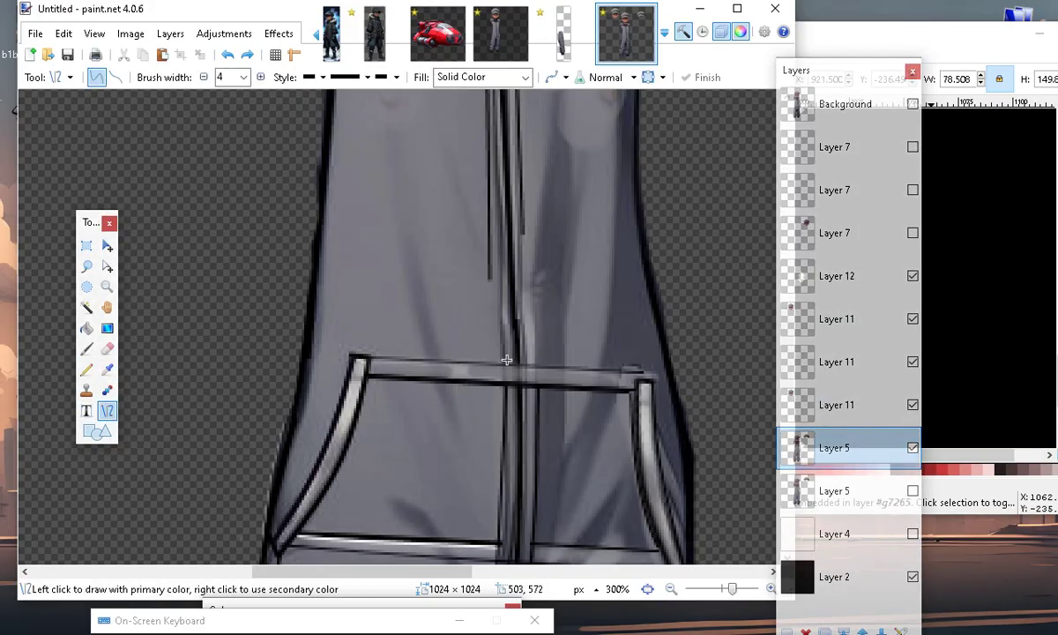
pyautogui.moveTo(288, 301); pyautogui.dragTo(650, 325)
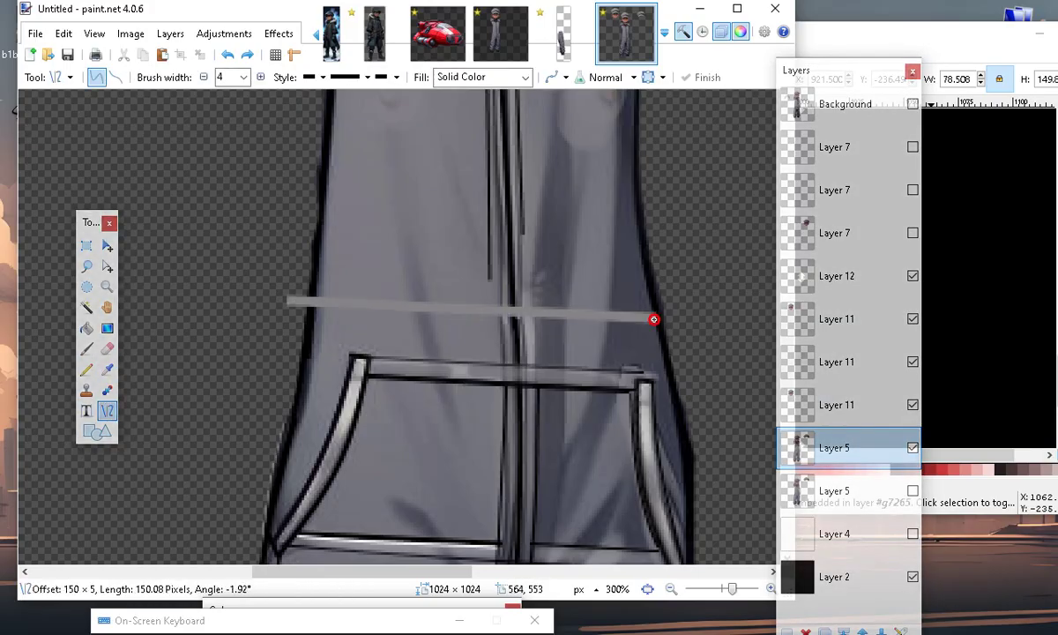
pyautogui.click(227, 58)
pyautogui.moveTo(374, 366); pyautogui.dragTo(626, 378)
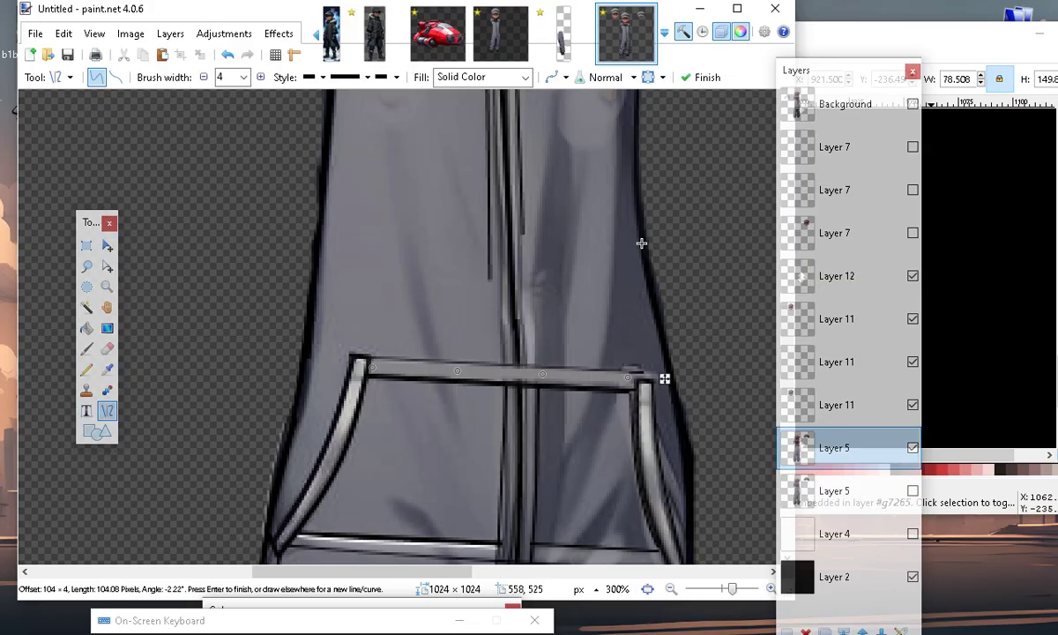
pyautogui.click(203, 77)
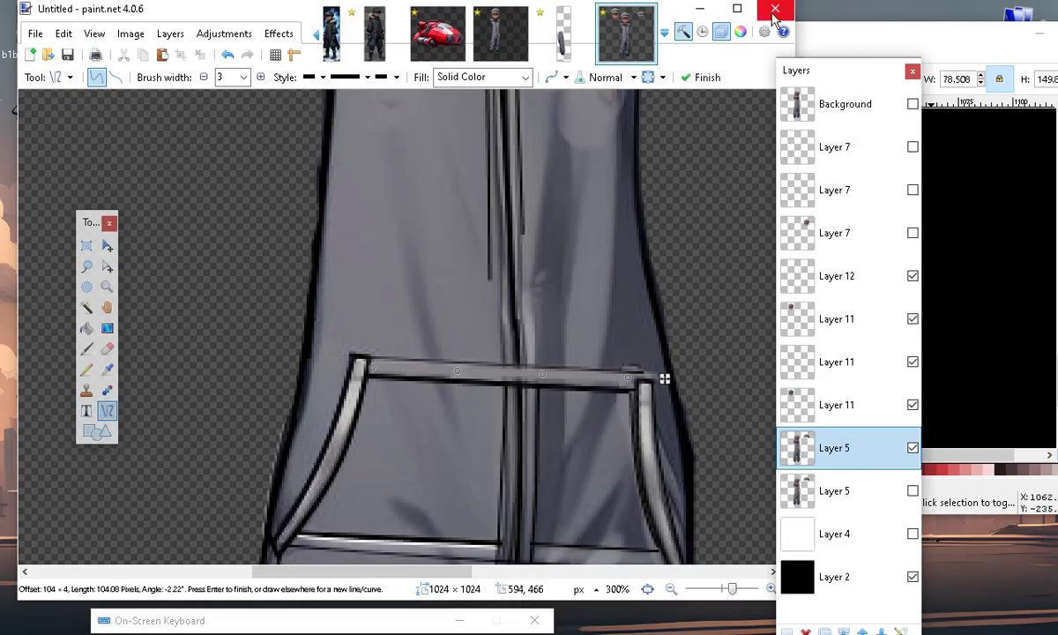
# Brighten the line colour and commit the waistband line.
pyautogui.click(739, 31)
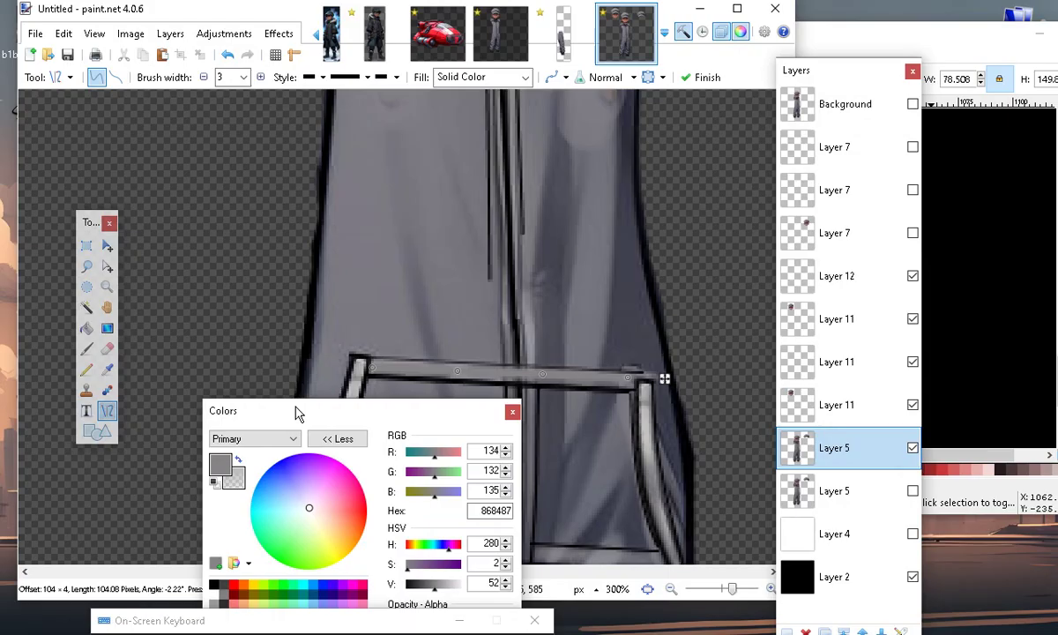
pyautogui.moveTo(141, 33); pyautogui.dragTo(137, 33)
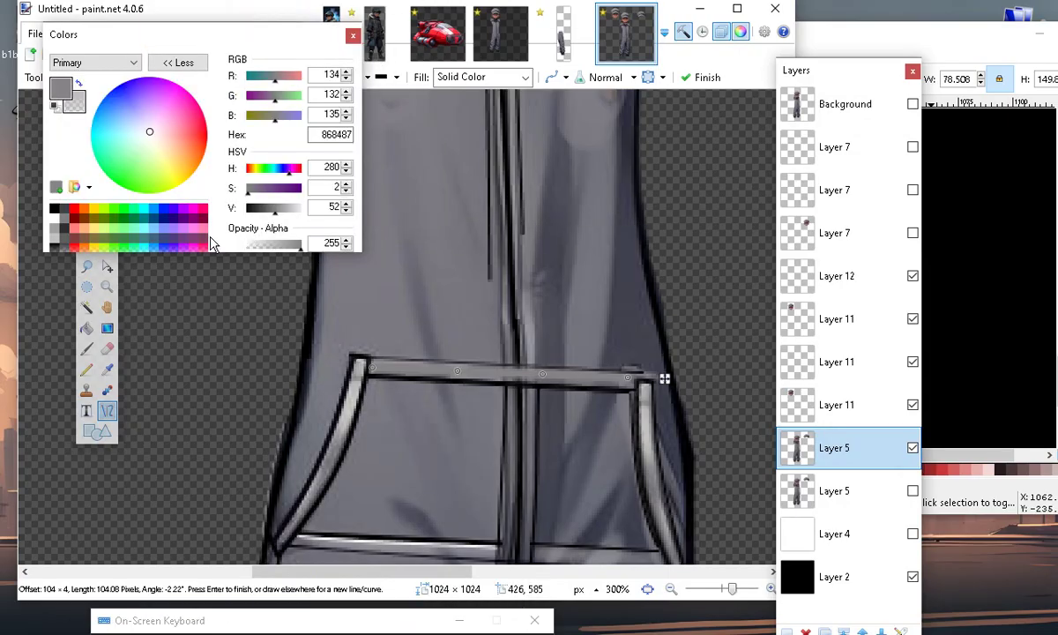
pyautogui.click(287, 212)
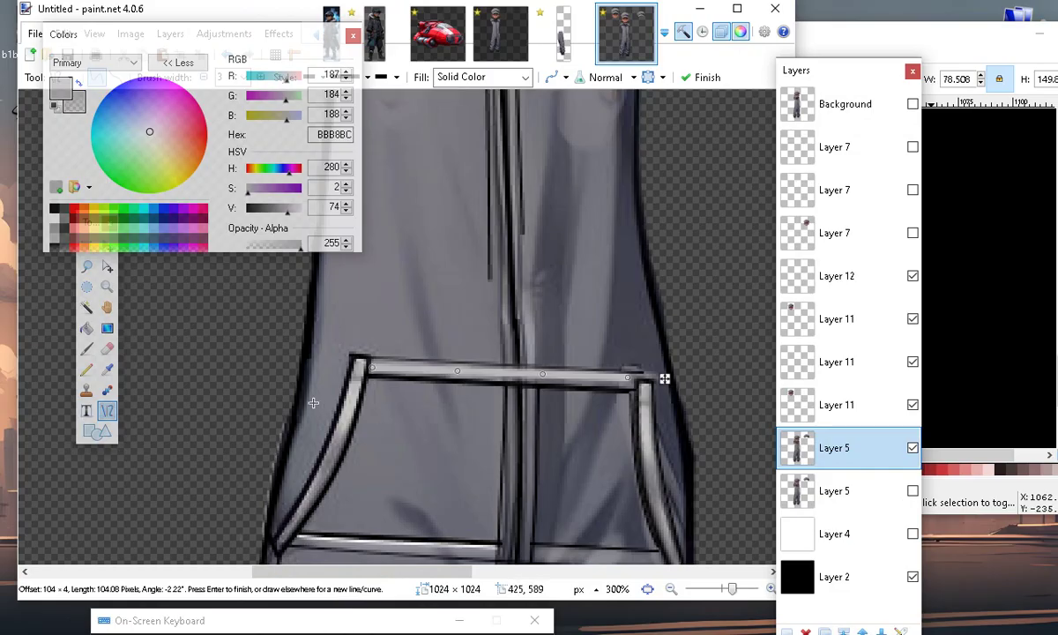
pyautogui.press('Return')
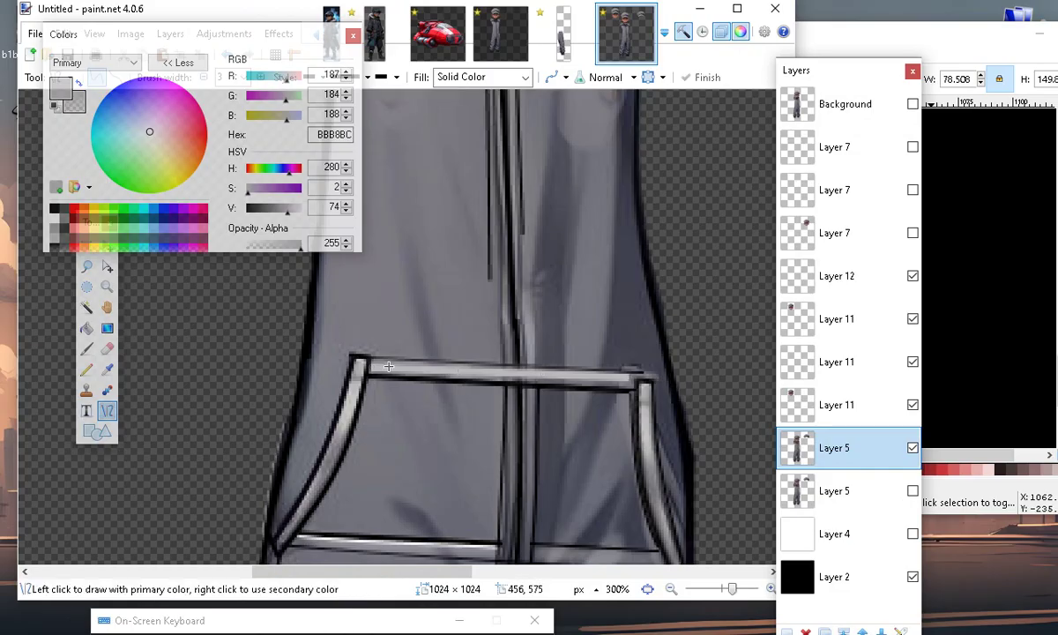
# Draw a new 1-pixel near-white (F8F4F9) line along the waistband top.
pyautogui.moveTo(378, 367); pyautogui.dragTo(622, 377)
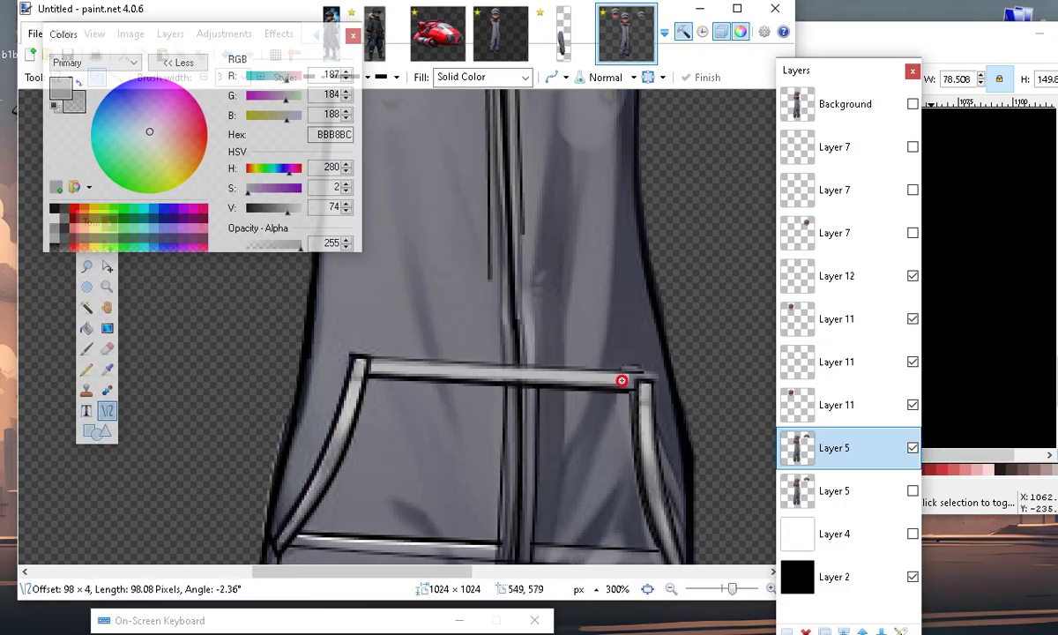
pyautogui.moveTo(622, 377); pyautogui.dragTo(625, 381)
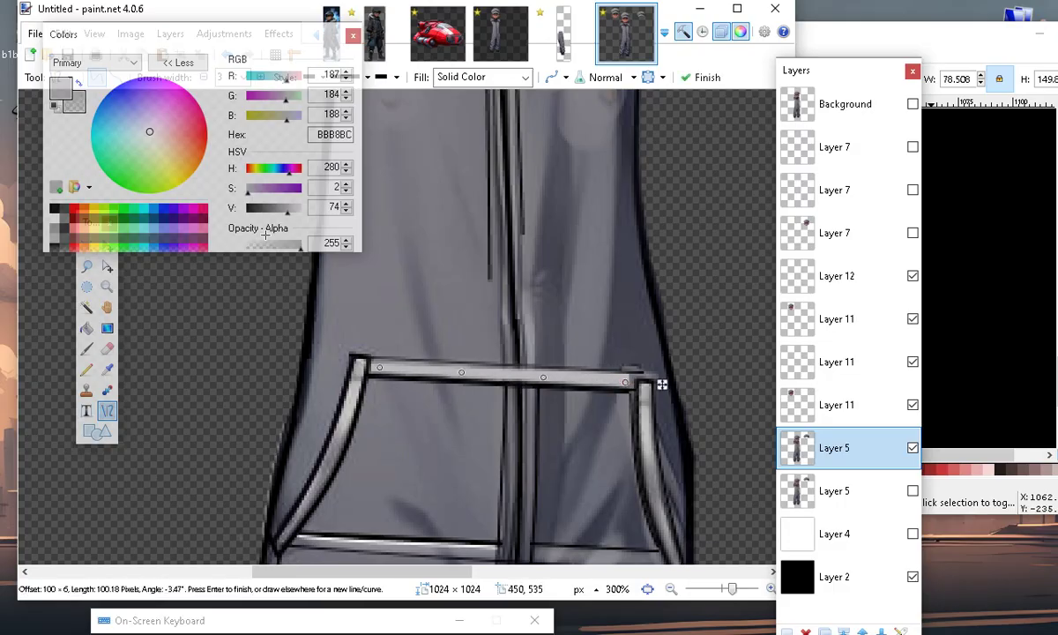
pyautogui.moveTo(291, 214); pyautogui.dragTo(301, 218)
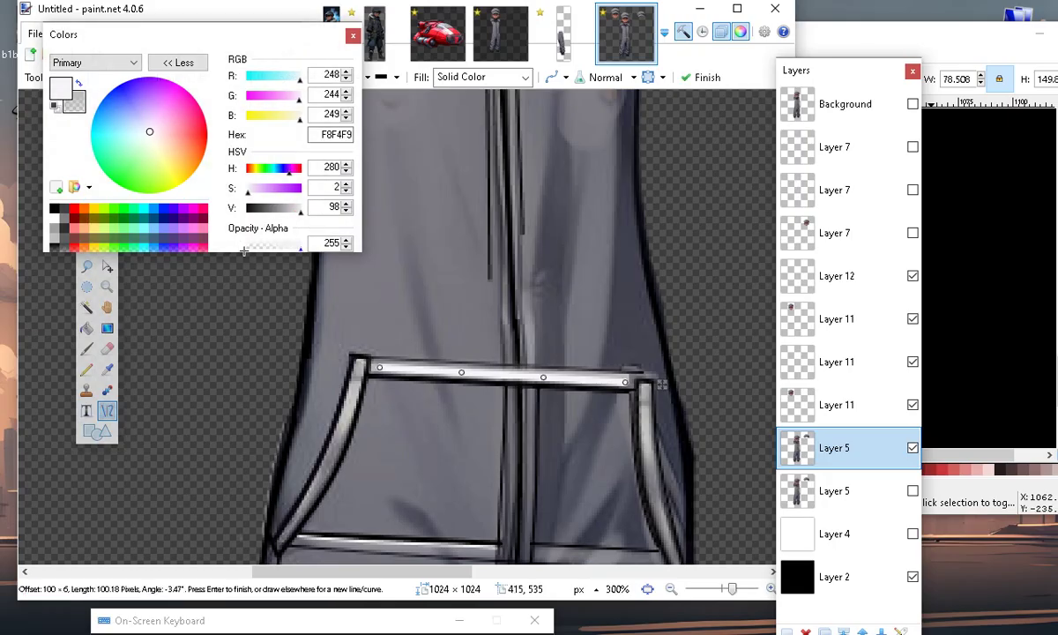
pyautogui.moveTo(148, 37); pyautogui.dragTo(188, 416)
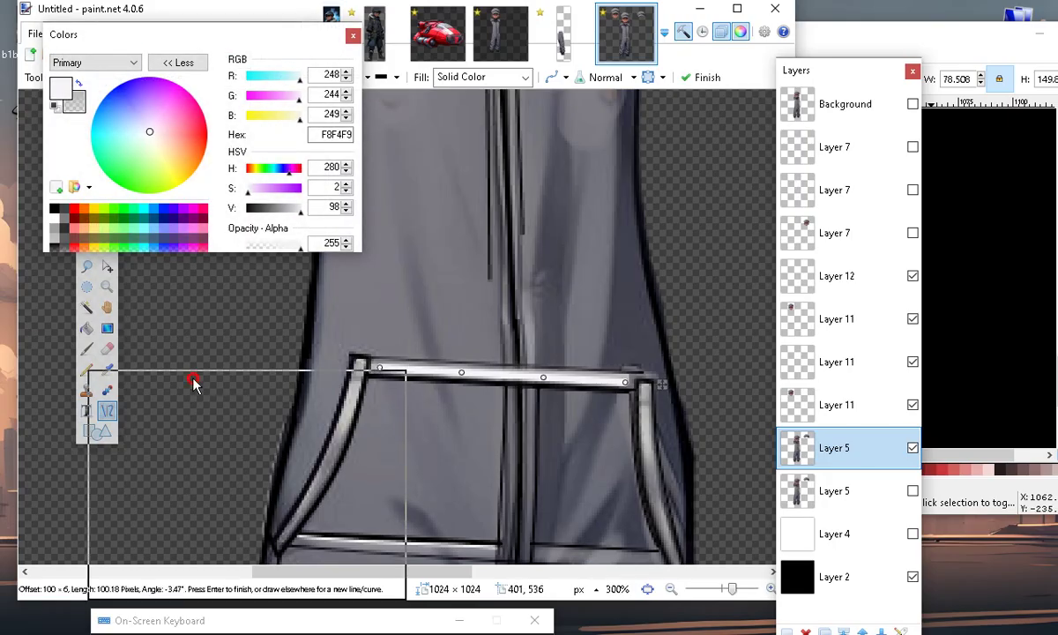
pyautogui.click(203, 77)
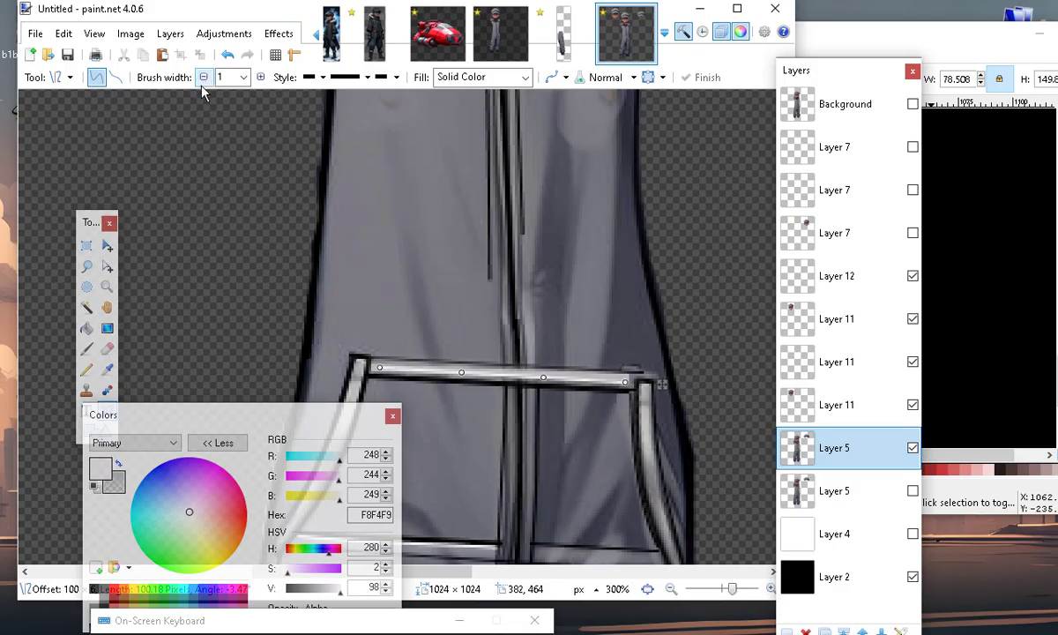
# Adjust the line's left end and bend it to follow the waistband.
pyautogui.moveTo(381, 364); pyautogui.dragTo(377, 363)
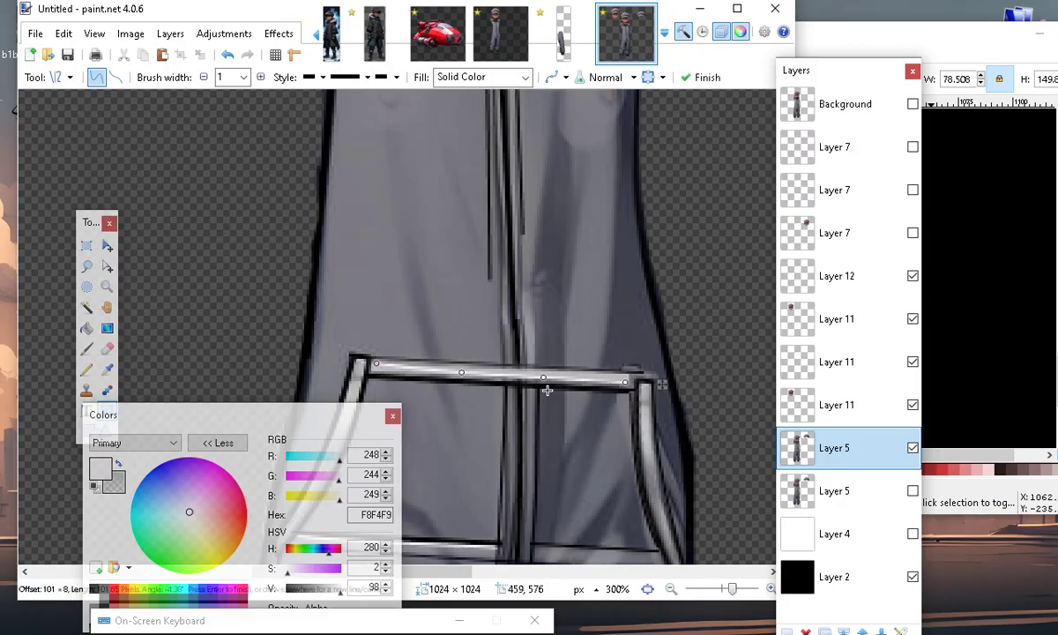
pyautogui.click(461, 370)
pyautogui.moveTo(461, 370); pyautogui.dragTo(464, 367)
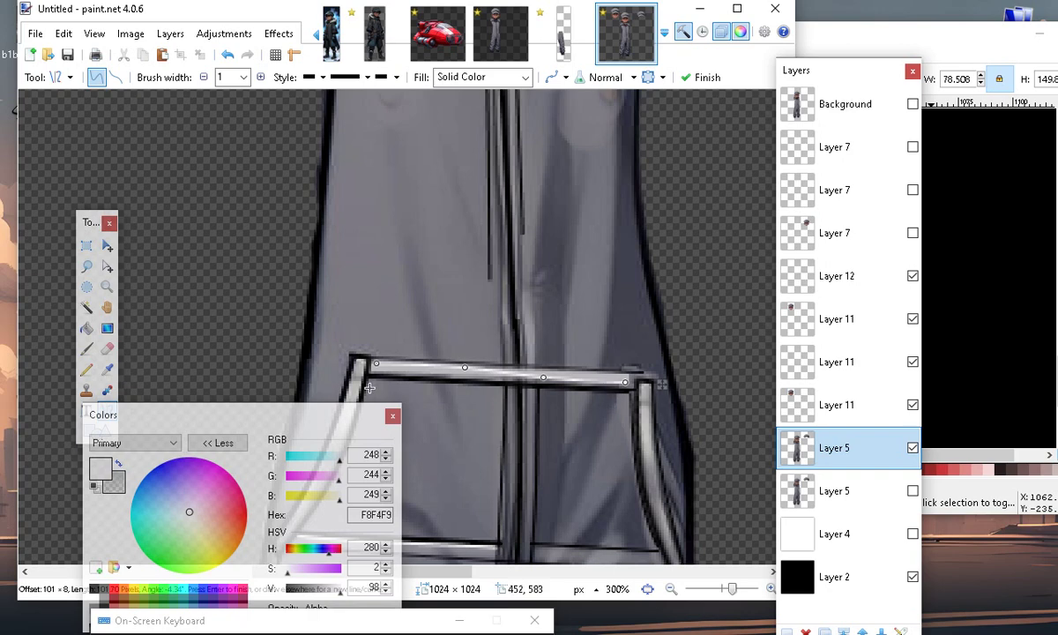
pyautogui.moveTo(540, 379); pyautogui.dragTo(626, 380)
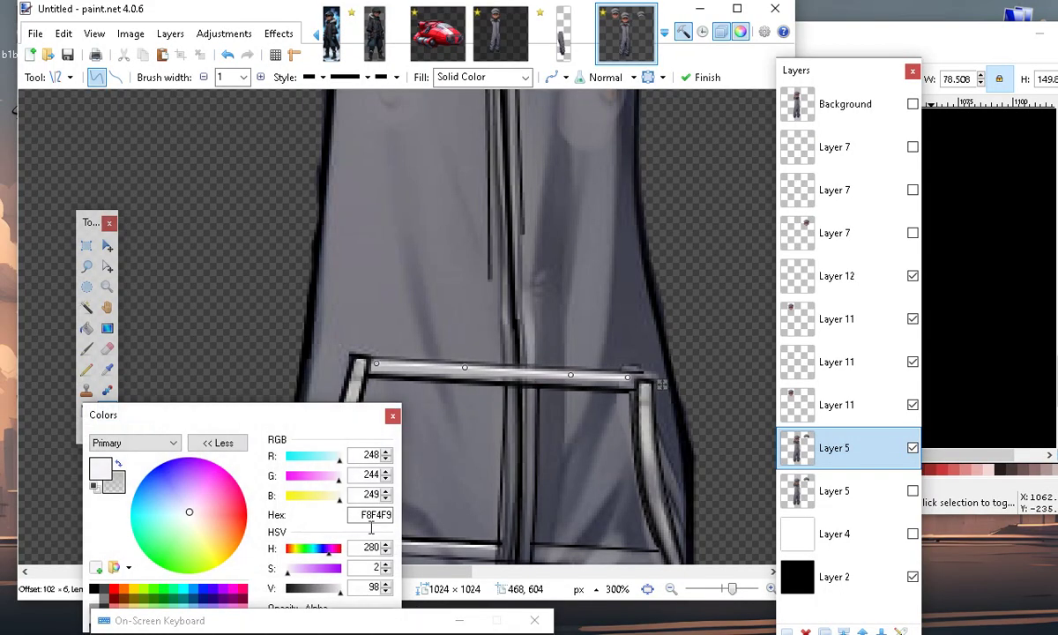
# Move the colour and layers panels aside and make Layer 12 active.
pyautogui.click(664, 503)
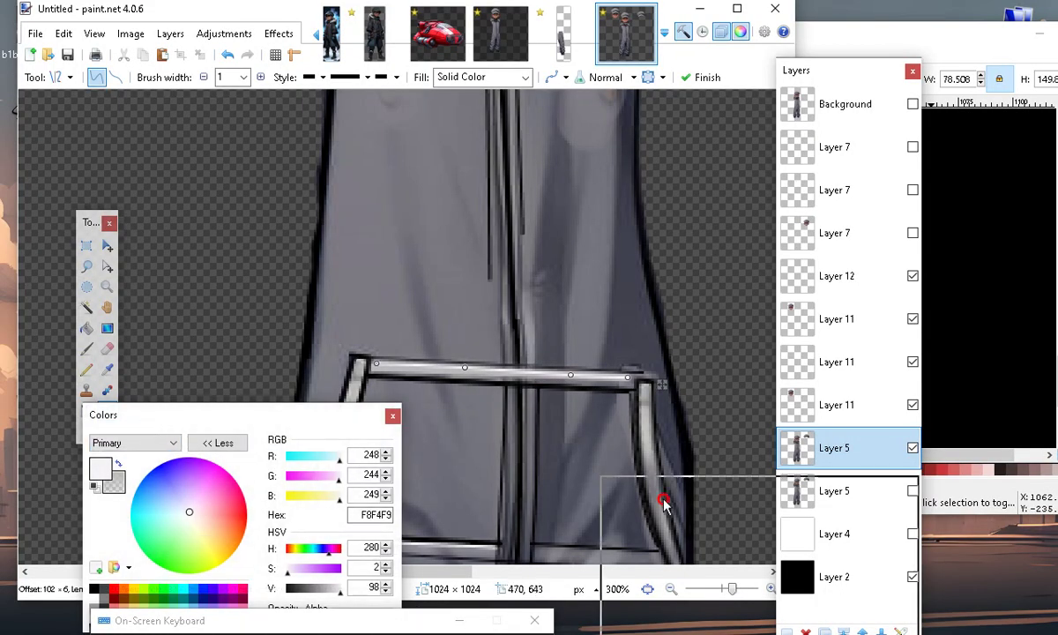
pyautogui.moveTo(664, 503); pyautogui.dragTo(753, 121)
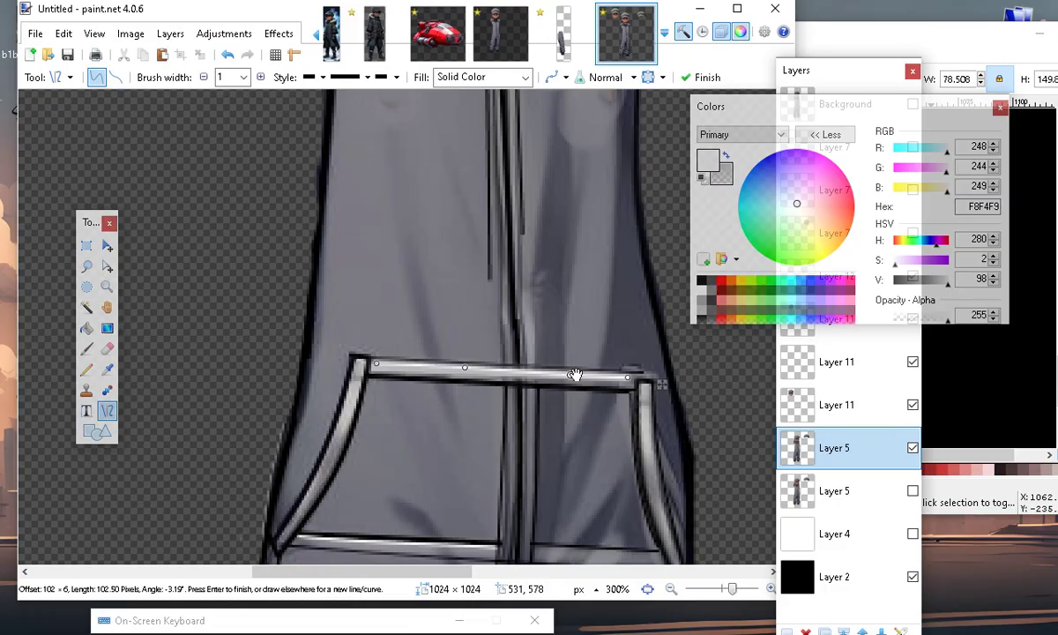
pyautogui.click(859, 78)
pyautogui.moveTo(860, 78); pyautogui.dragTo(928, 60)
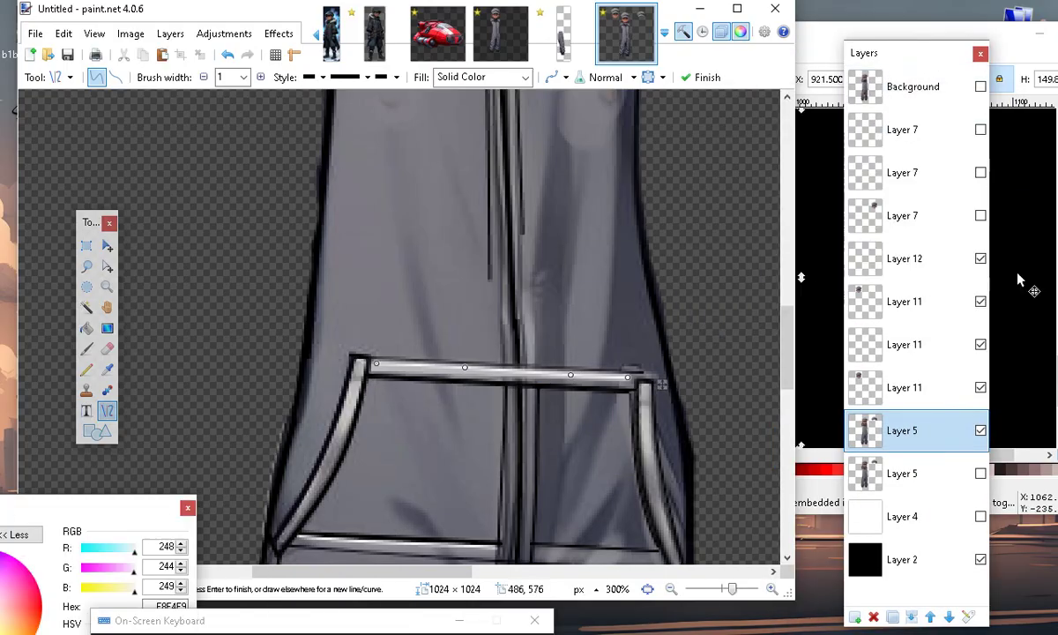
pyautogui.click(935, 276)
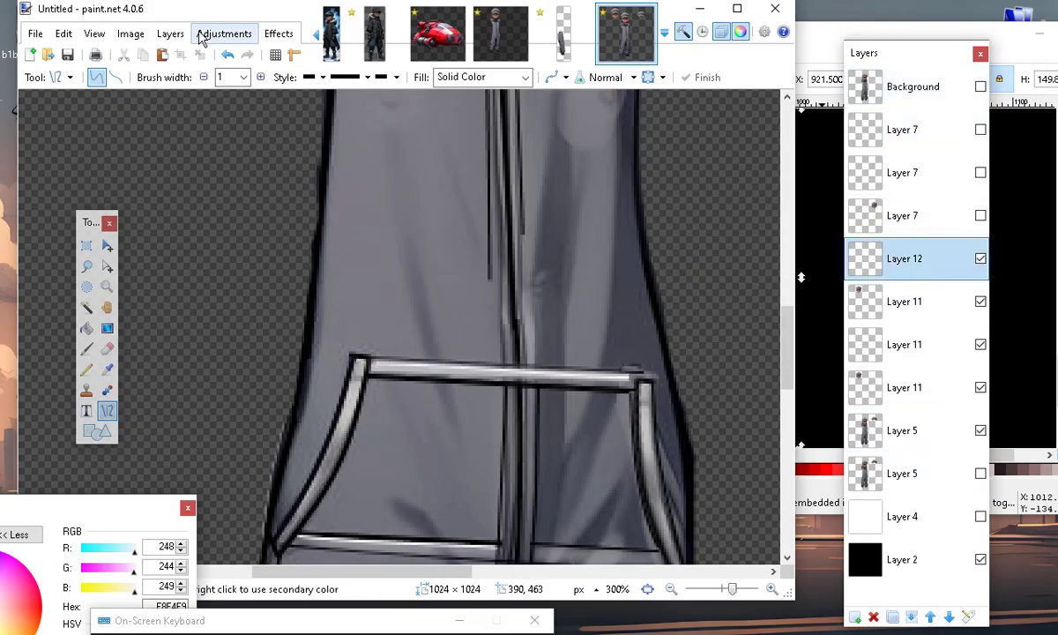
pyautogui.click(261, 77)
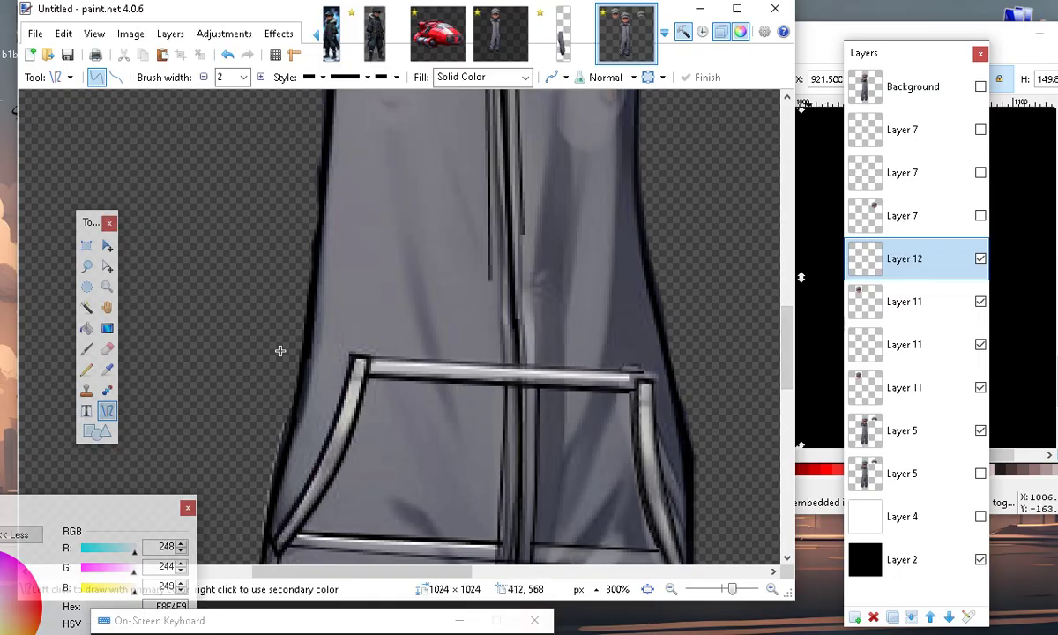
pyautogui.scroll(-5, 483, 486)
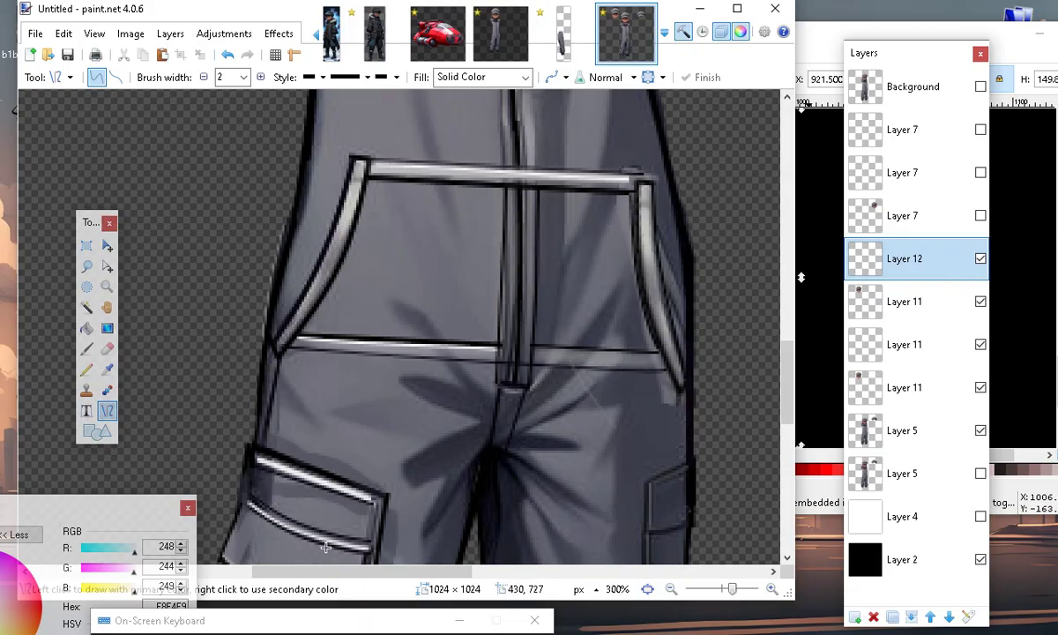
pyautogui.moveTo(431, 135); pyautogui.dragTo(413, 324)
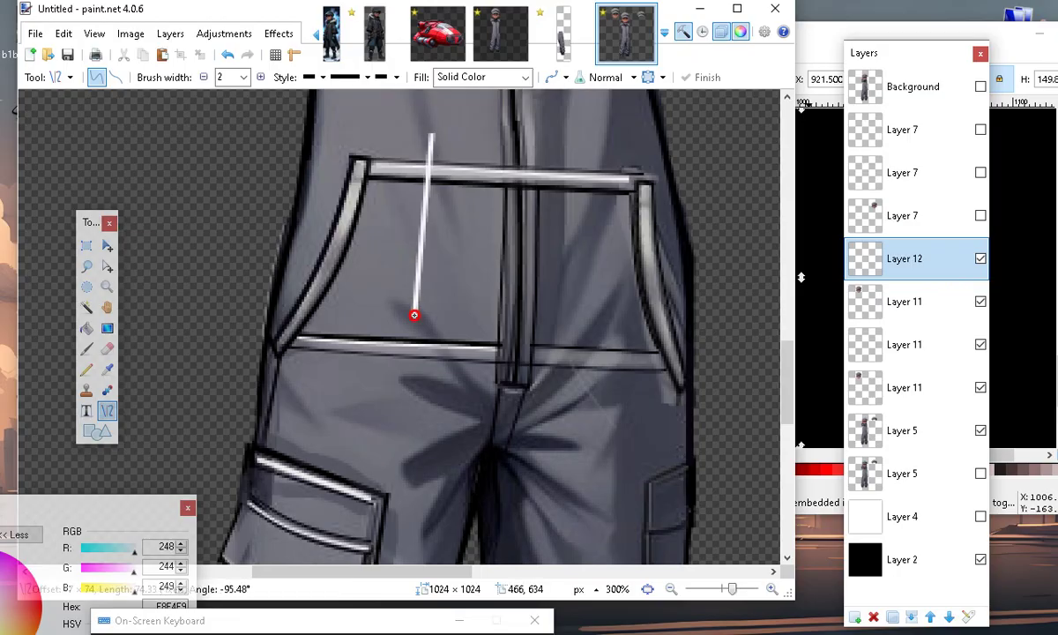
pyautogui.click(227, 56)
pyautogui.moveTo(78, 512); pyautogui.dragTo(219, 394)
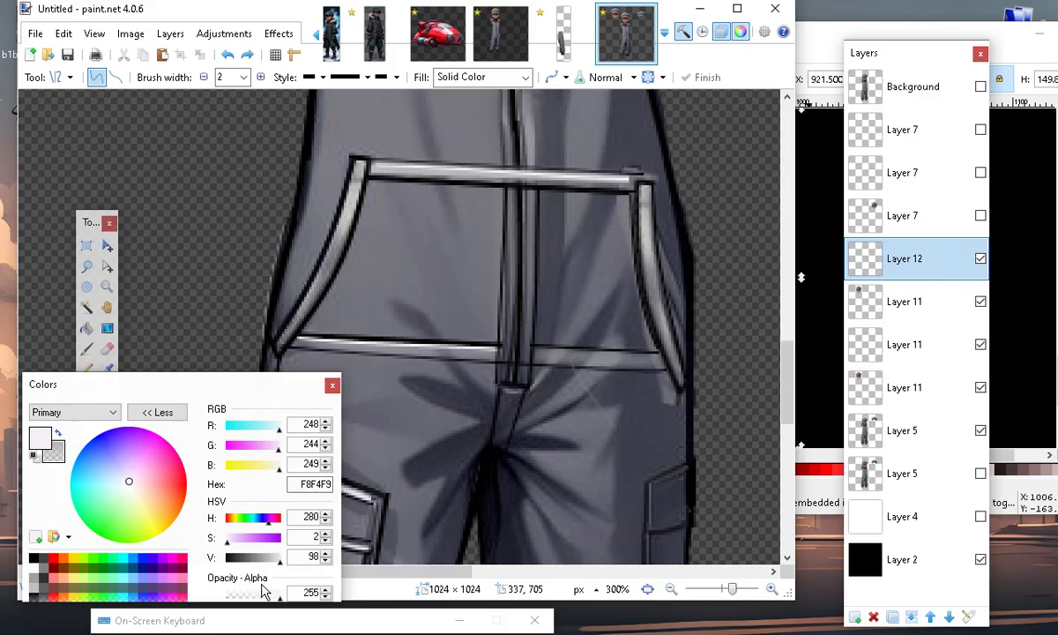
# Draw a 1-pixel highlight line along the pocket top with adjusted colour opacity.
pyautogui.moveTo(262, 597); pyautogui.dragTo(234, 599)
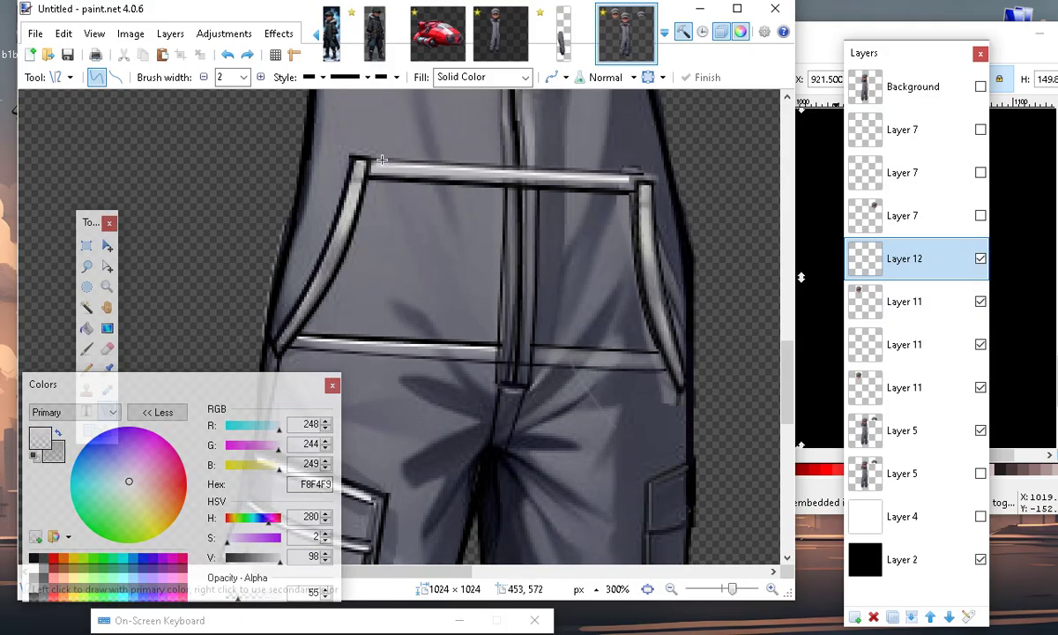
pyautogui.moveTo(370, 165); pyautogui.dragTo(634, 187)
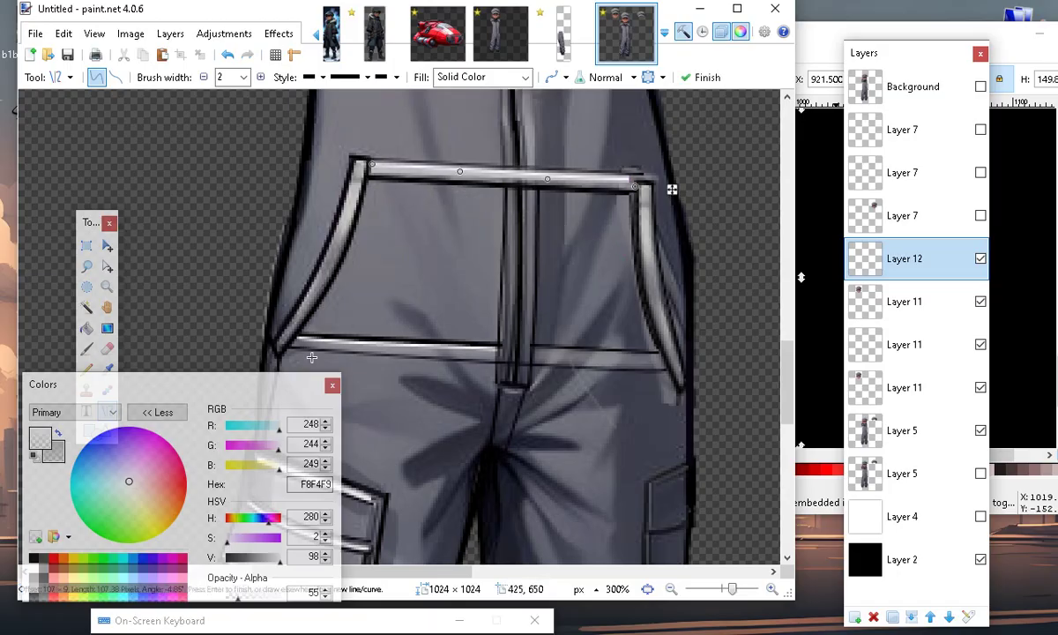
pyautogui.moveTo(172, 383); pyautogui.dragTo(172, 306)
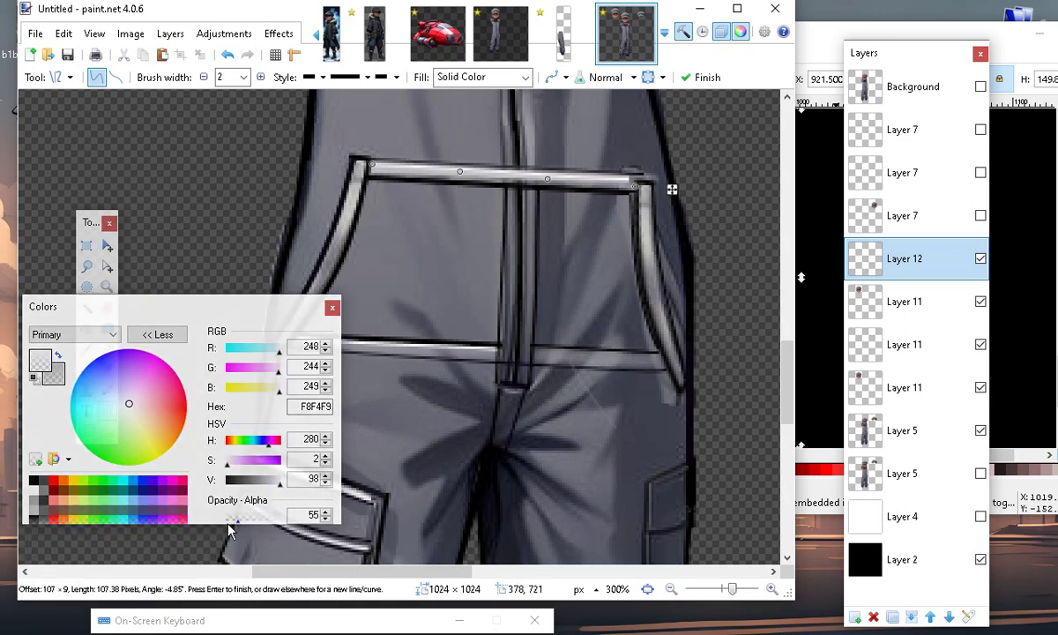
pyautogui.moveTo(248, 521)
pyautogui.mouseDown()
pyautogui.moveTo(277, 522)
pyautogui.moveTo(265, 526)
pyautogui.mouseUp()
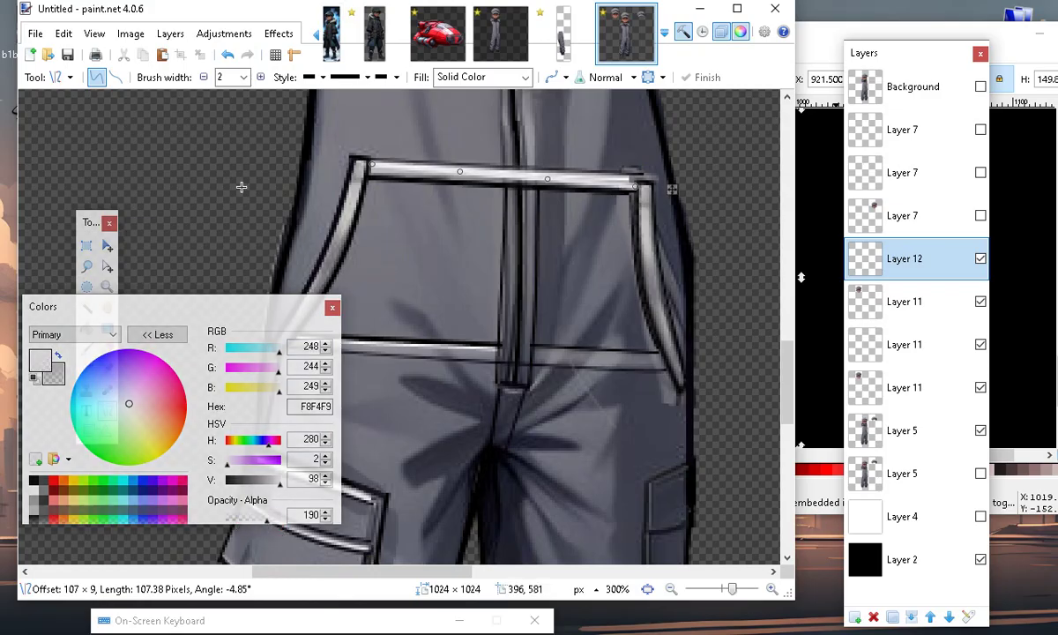
pyautogui.click(203, 77)
pyautogui.moveTo(634, 186); pyautogui.dragTo(636, 177)
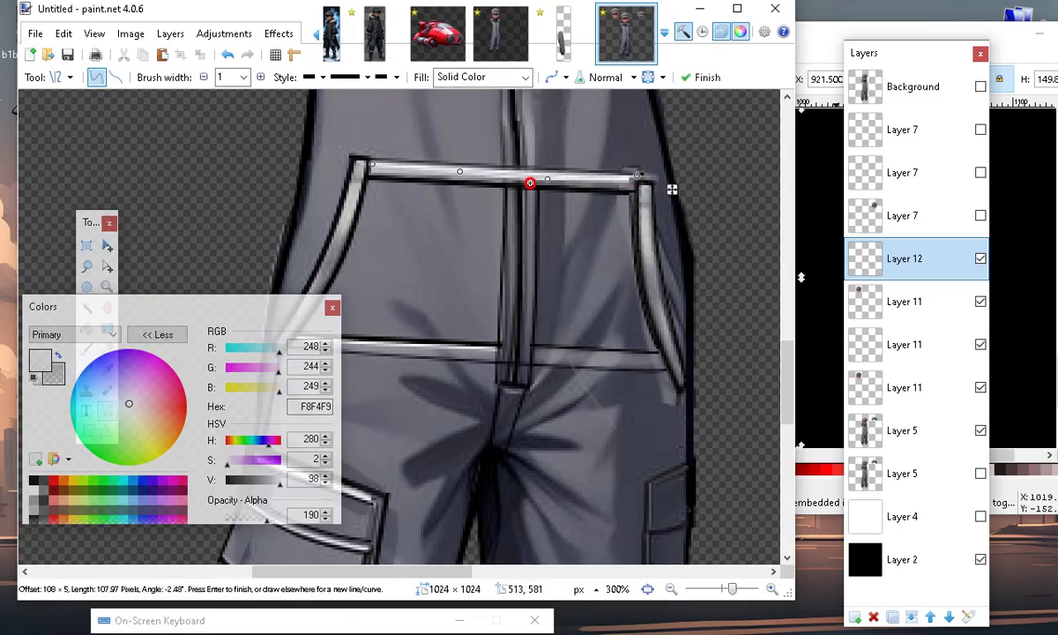
pyautogui.moveTo(529, 182); pyautogui.dragTo(522, 190)
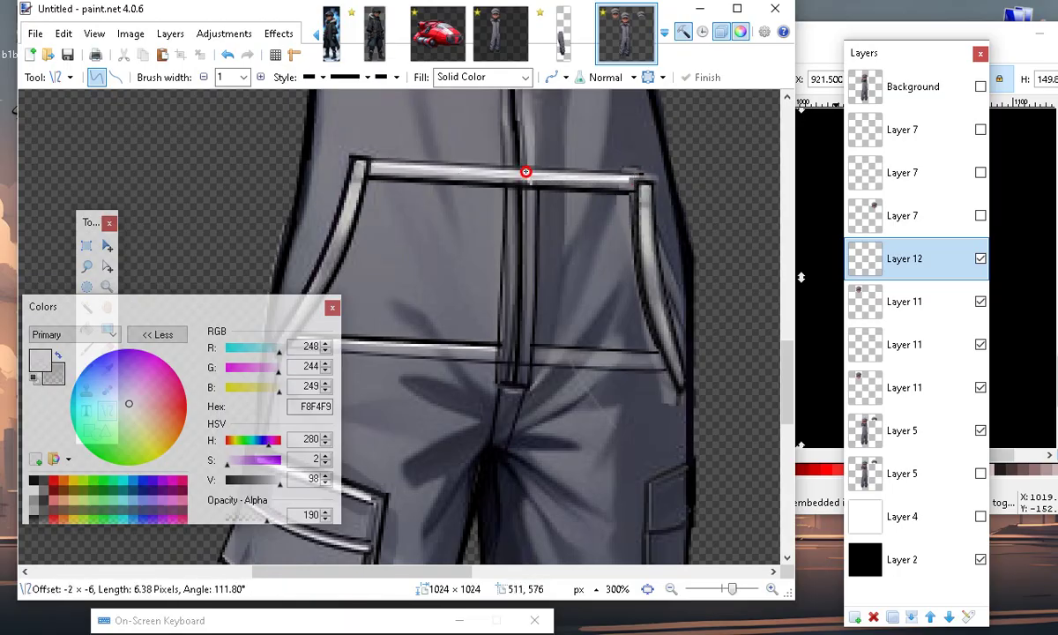
# Undo a stray stroke, reposition the top highlight line and commit it.
pyautogui.click(228, 54)
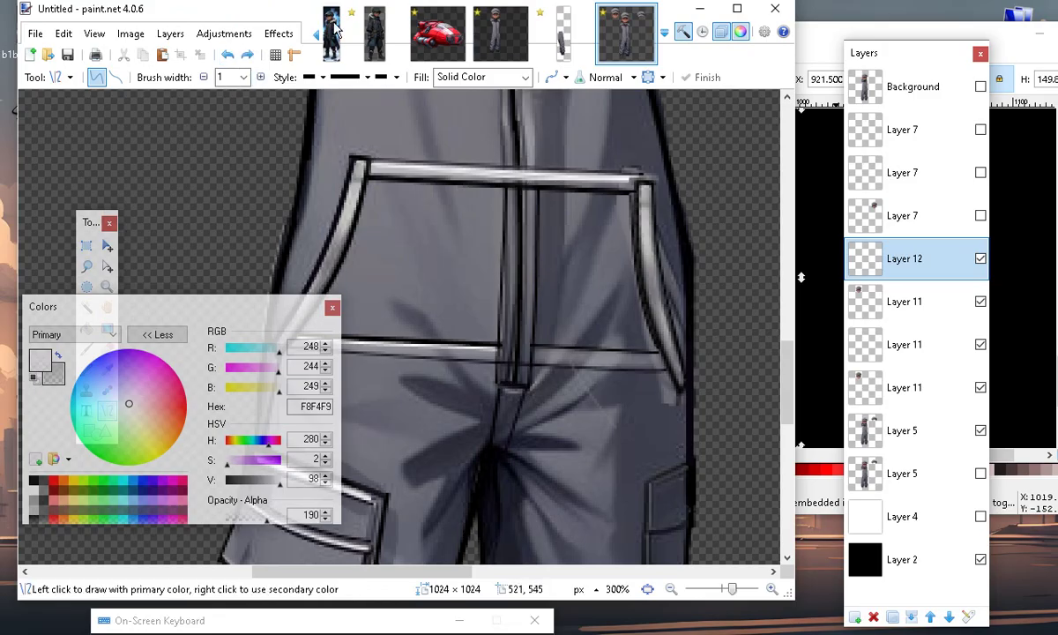
pyautogui.click(227, 54)
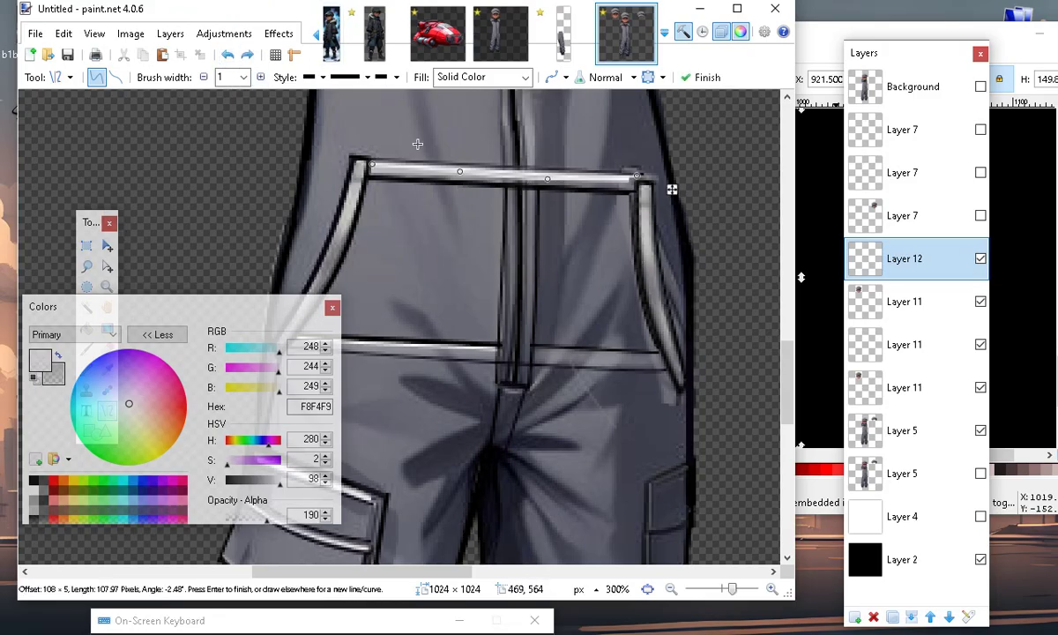
pyautogui.moveTo(456, 172); pyautogui.dragTo(461, 168)
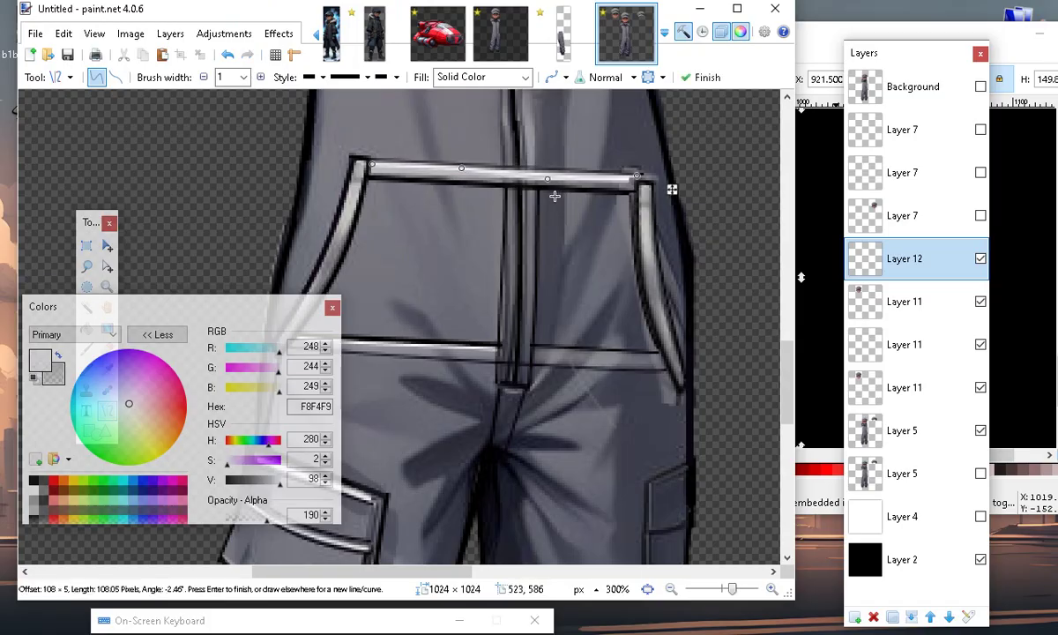
pyautogui.moveTo(549, 179); pyautogui.dragTo(561, 170)
pyautogui.press('Return')
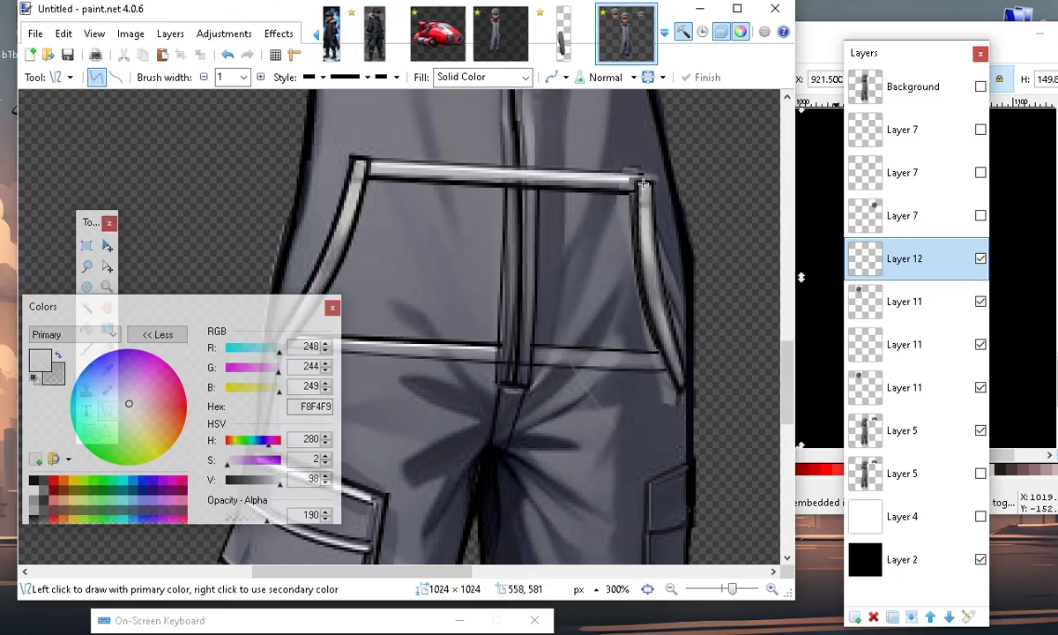
# Draw a curved highlight line down the pocket's right edge.
pyautogui.moveTo(643, 183); pyautogui.dragTo(647, 268)
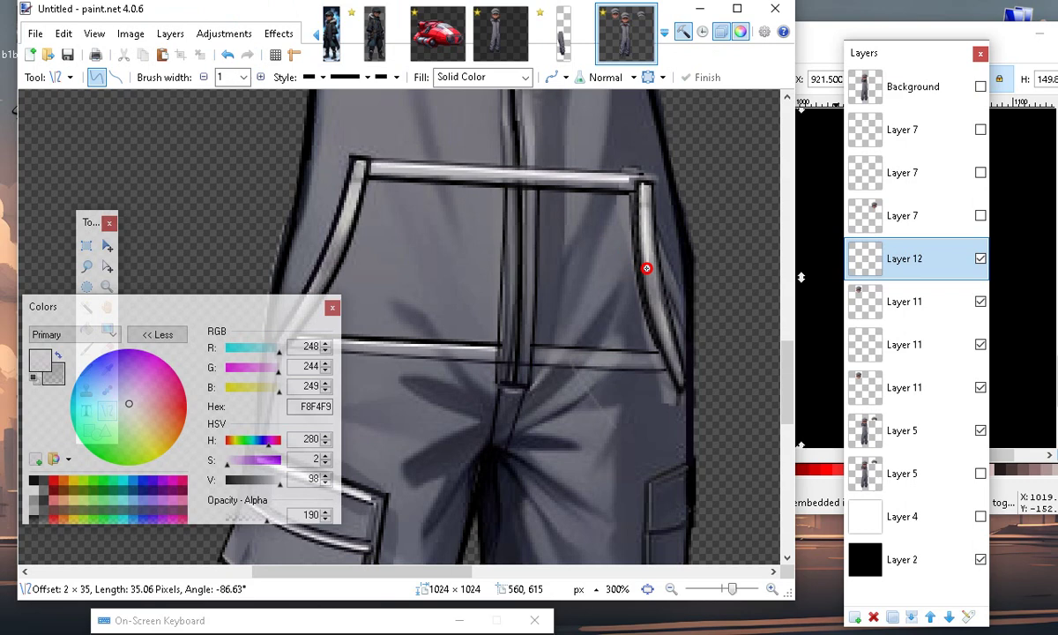
pyautogui.moveTo(646, 268); pyautogui.dragTo(684, 381)
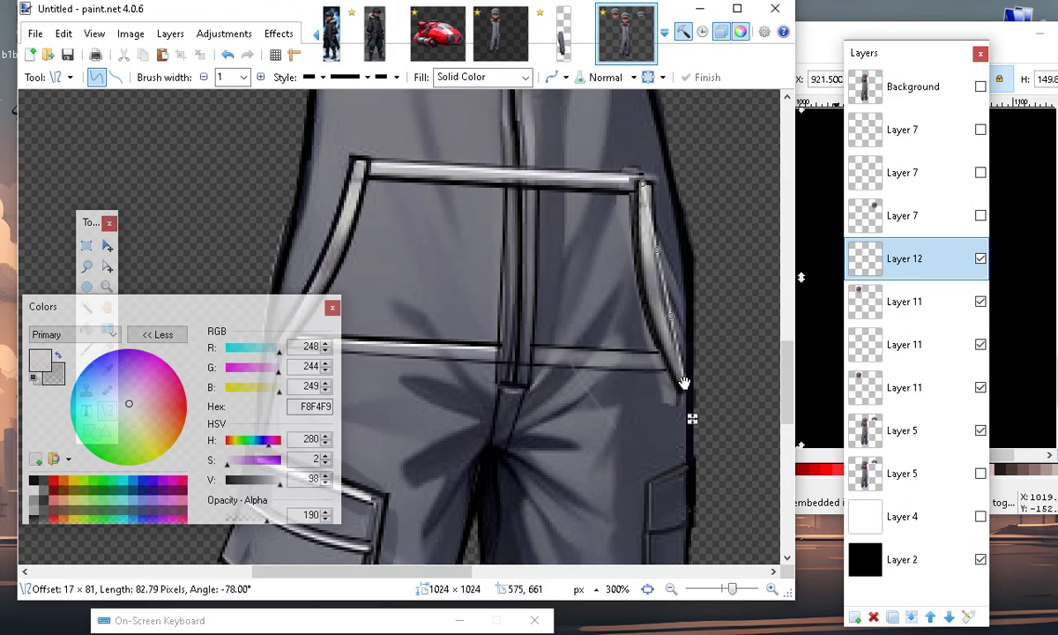
pyautogui.click(666, 324)
pyautogui.moveTo(657, 252); pyautogui.dragTo(644, 259)
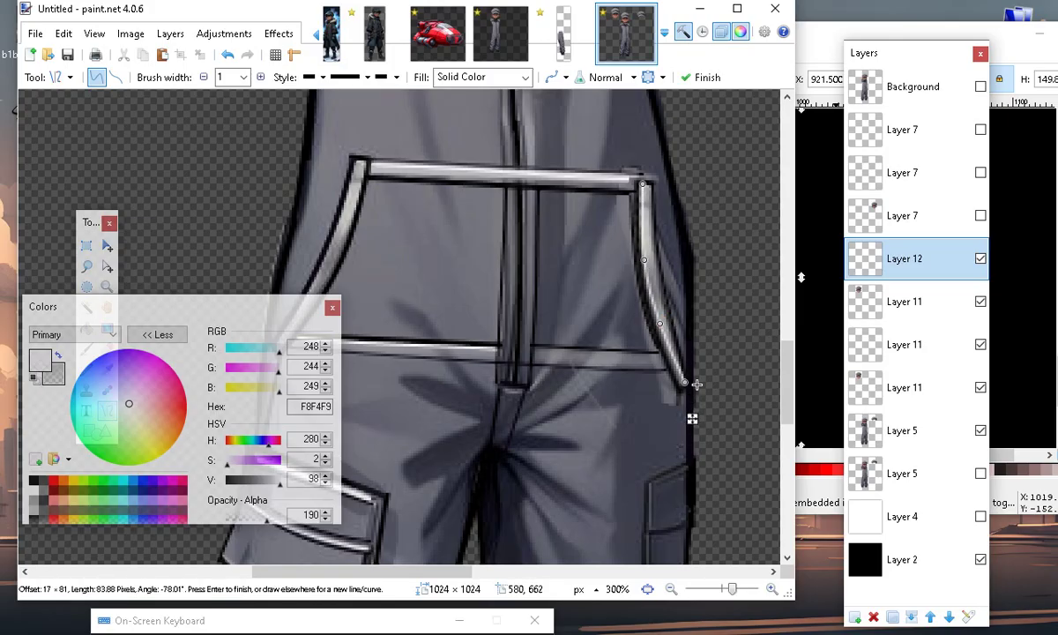
pyautogui.moveTo(686, 384); pyautogui.dragTo(677, 382)
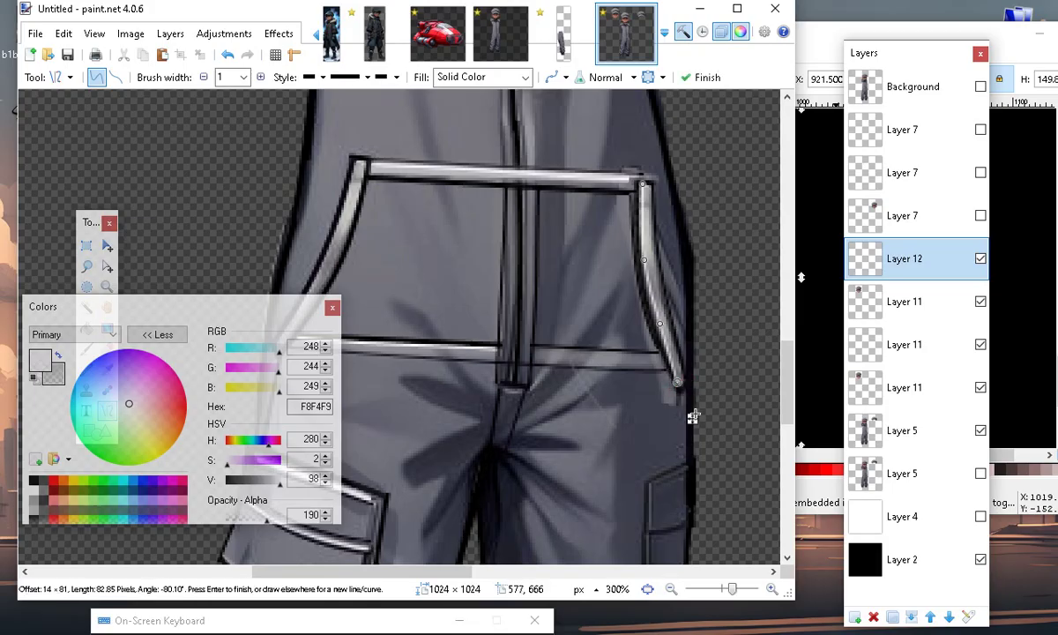
pyautogui.moveTo(647, 262); pyautogui.dragTo(646, 283)
pyautogui.moveTo(661, 327); pyautogui.dragTo(658, 333)
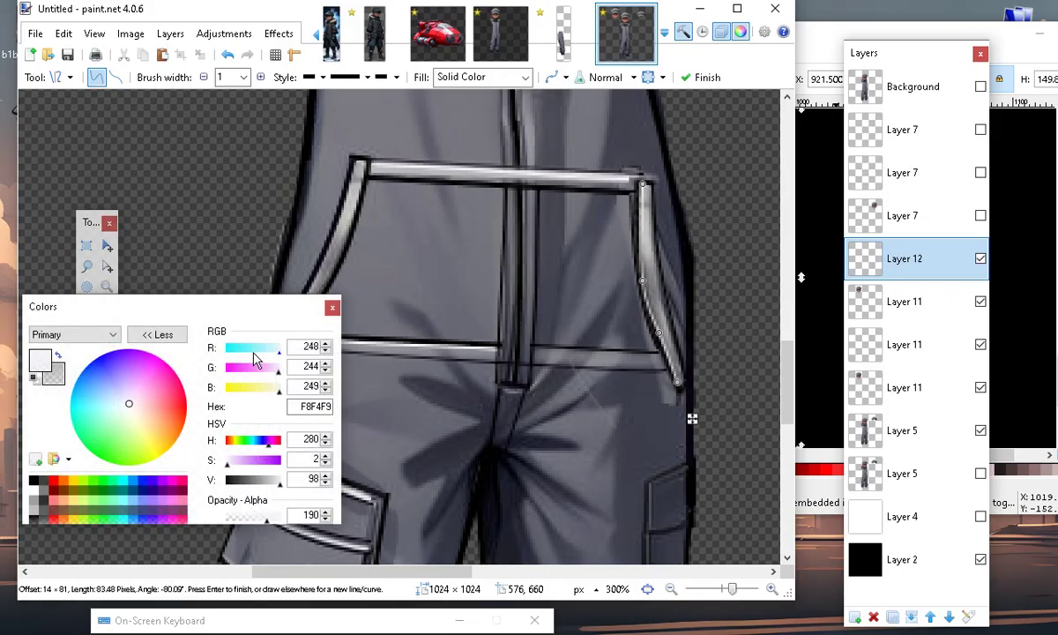
# Commit the right-edge highlight curve.
pyautogui.moveTo(407, 549); pyautogui.dragTo(406, 549)
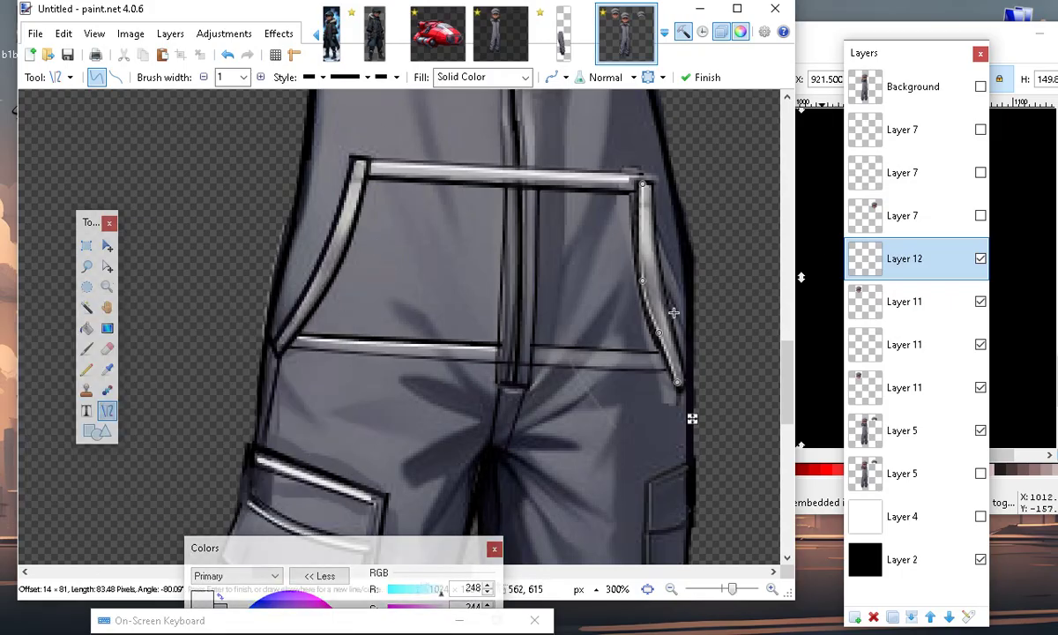
pyautogui.moveTo(535, 348); pyautogui.dragTo(653, 353)
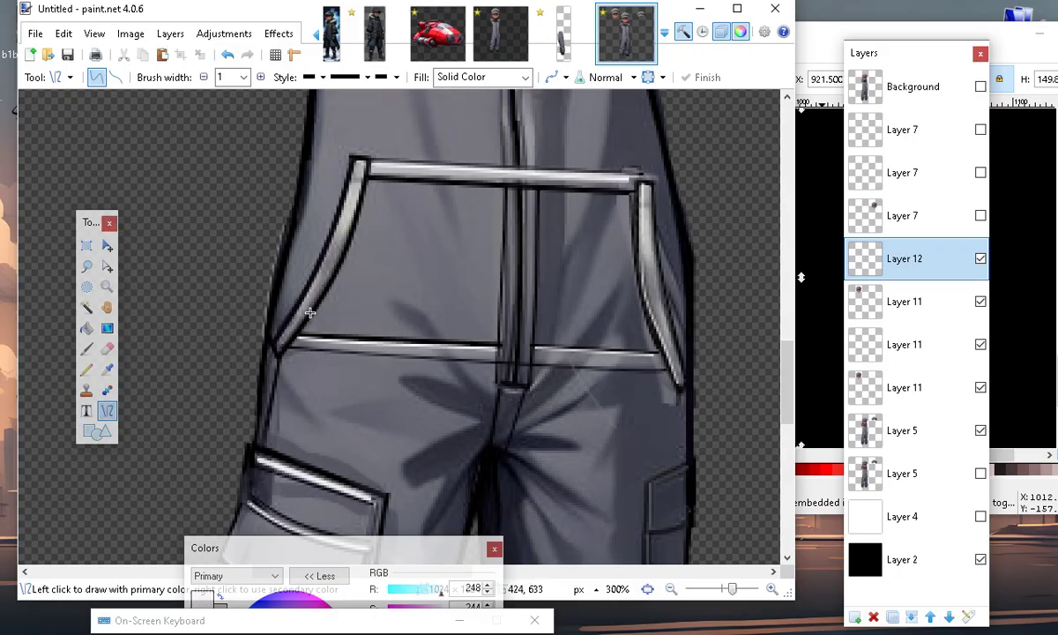
pyautogui.click(105, 369)
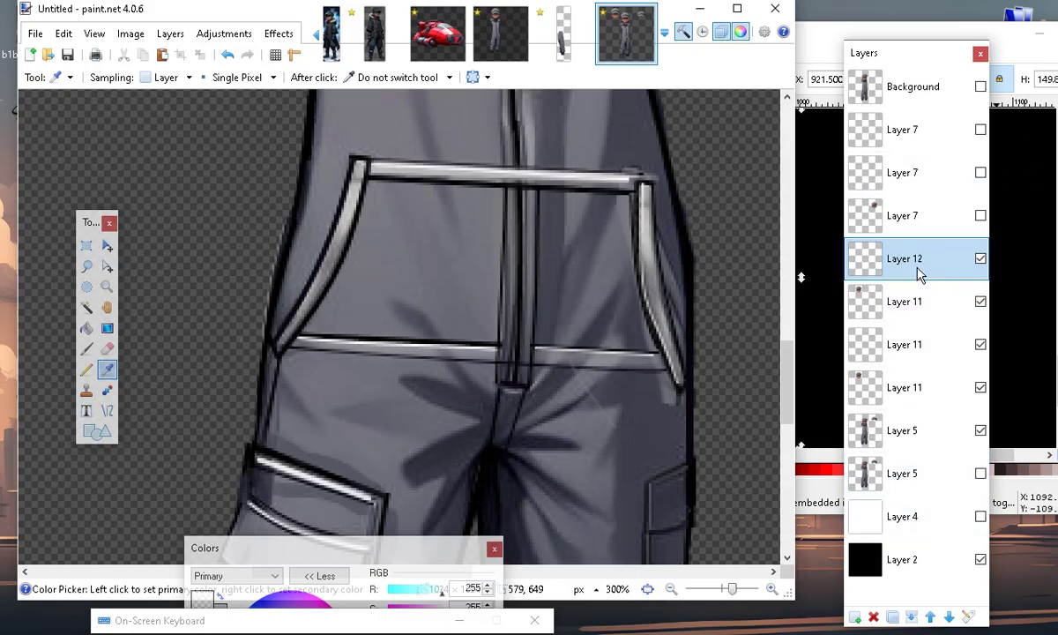
# On Layer 5 at 400% zoom, sample the jumpsuit's dark grey colour.
pyautogui.moveTo(937, 58); pyautogui.dragTo(935, 19)
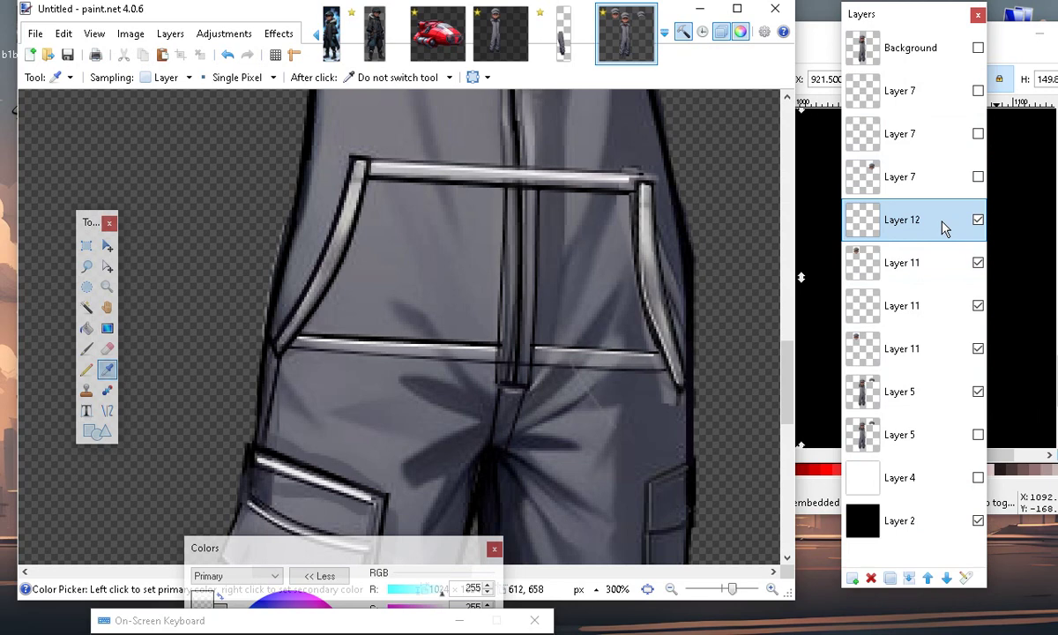
pyautogui.click(901, 399)
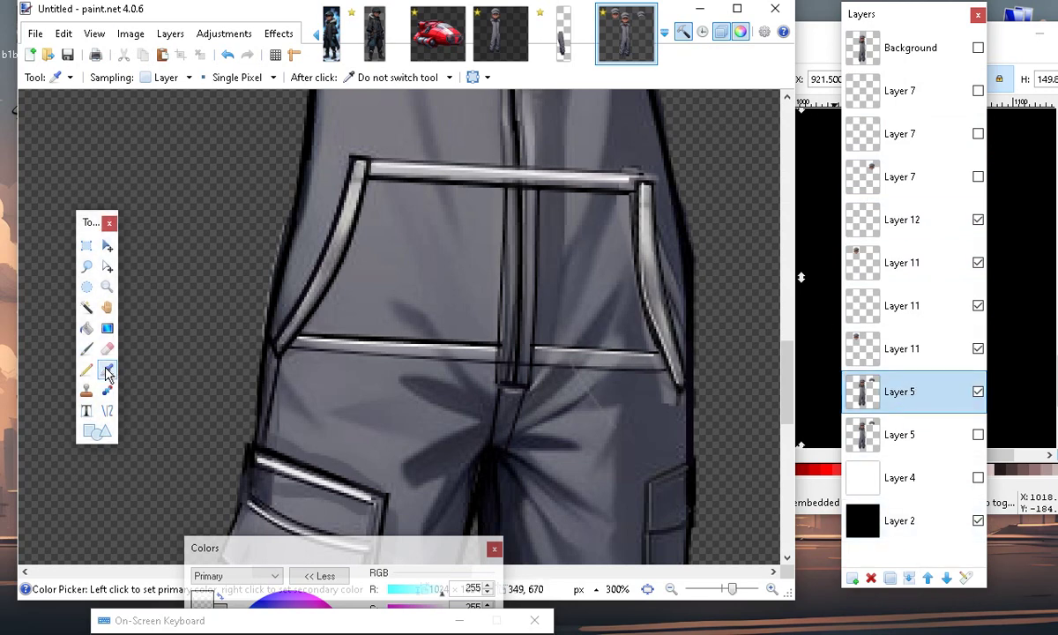
pyautogui.click(770, 592)
pyautogui.moveTo(369, 550); pyautogui.dragTo(203, 559)
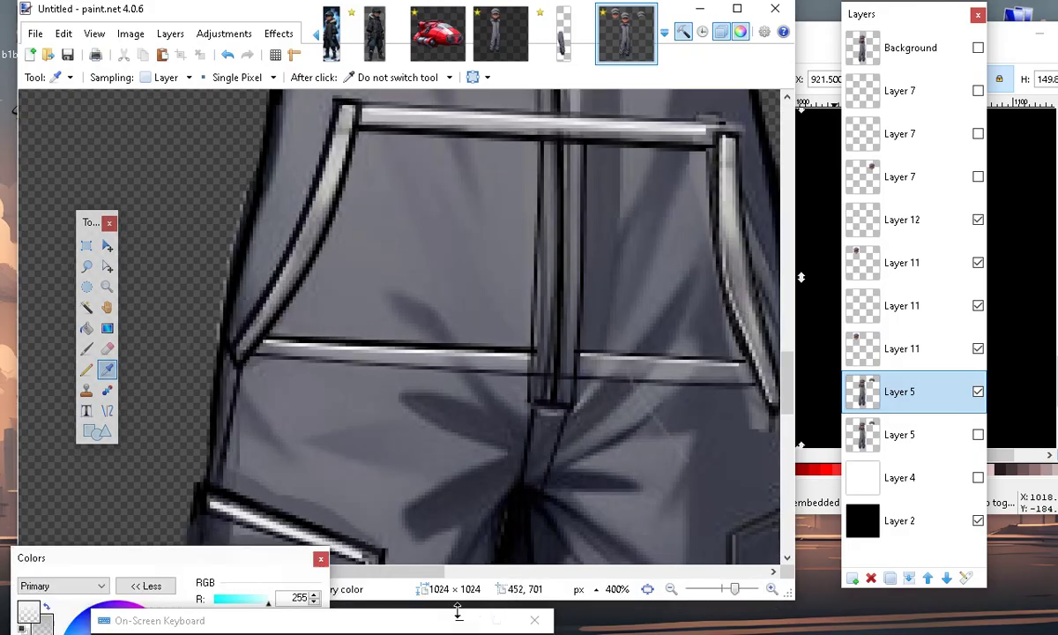
pyautogui.moveTo(414, 571)
pyautogui.mouseDown()
pyautogui.moveTo(504, 609)
pyautogui.moveTo(466, 588)
pyautogui.mouseUp()
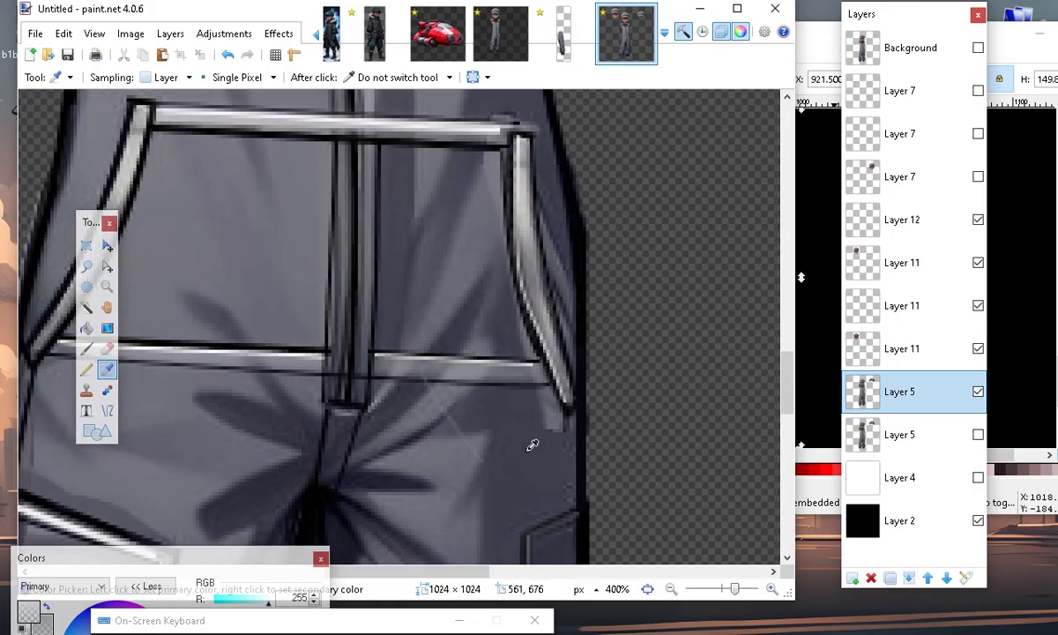
pyautogui.click(498, 418)
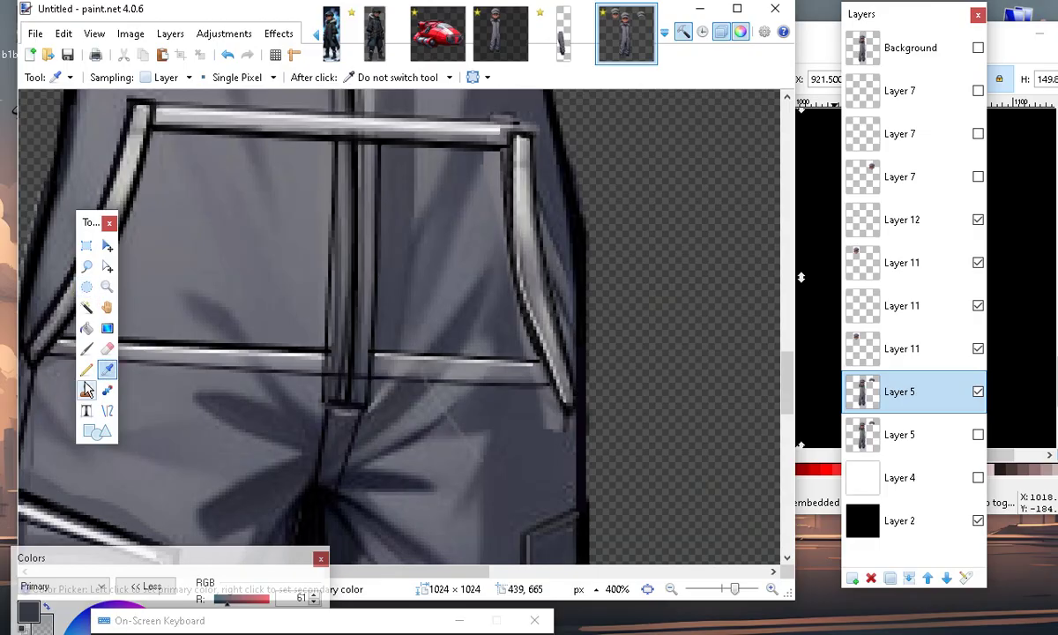
# Paint dark grey 3D3F4C over the pale patch by the pocket at brush width 4.
pyautogui.click(87, 348)
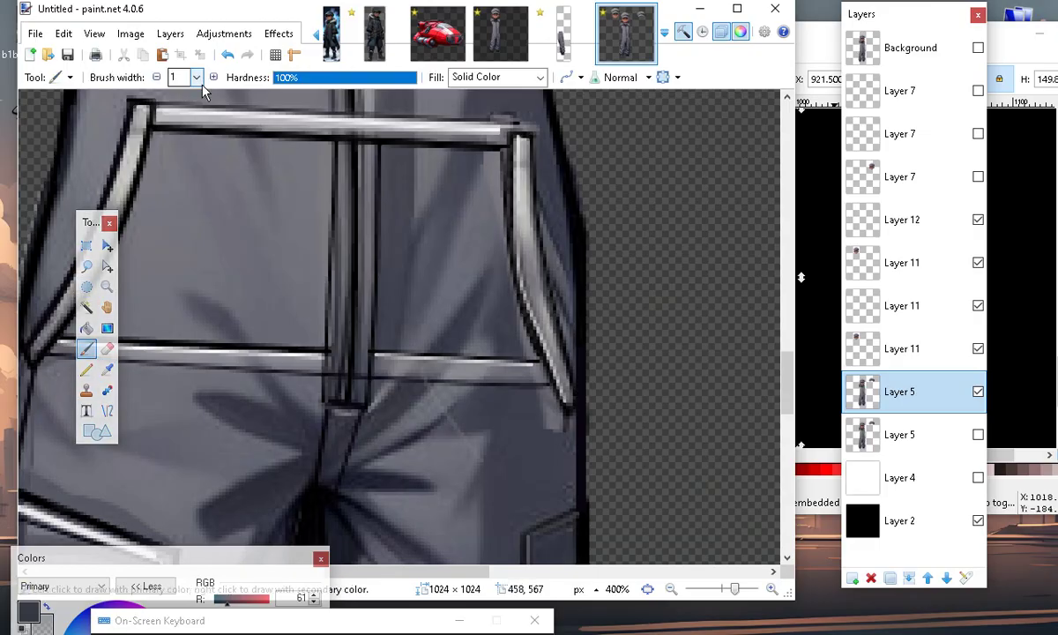
pyautogui.click(213, 78)
pyautogui.click(214, 77)
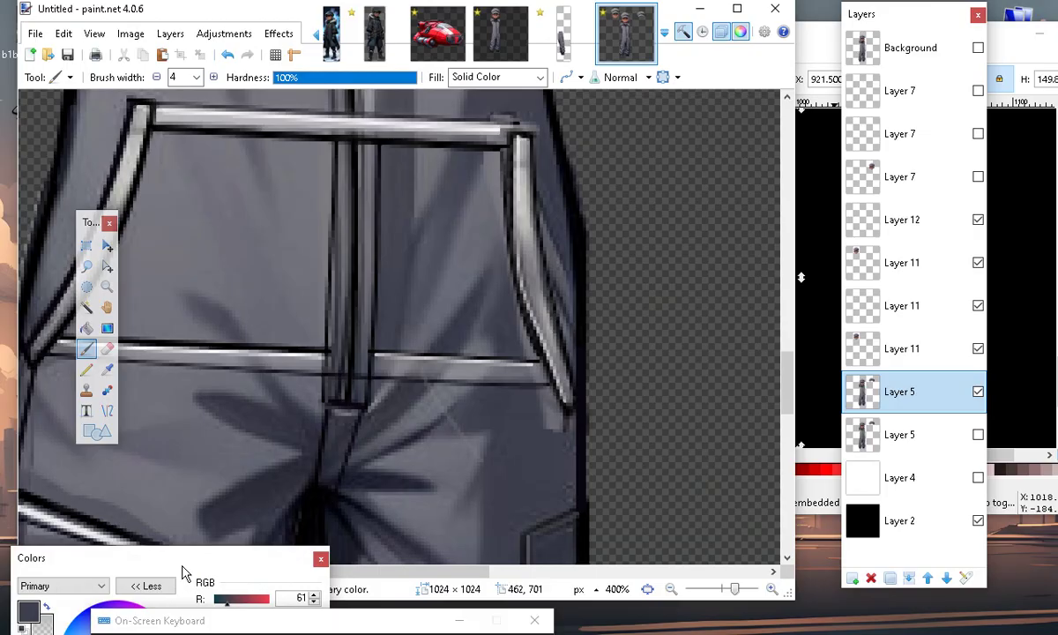
pyautogui.moveTo(198, 561); pyautogui.dragTo(261, 293)
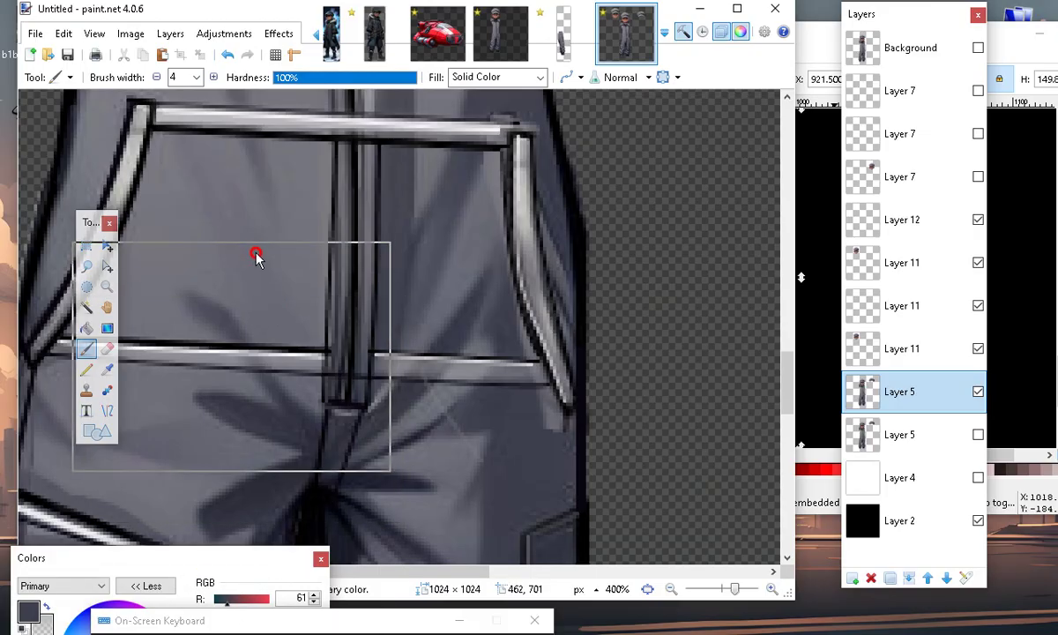
pyautogui.moveTo(211, 288)
pyautogui.mouseDown()
pyautogui.moveTo(254, 141)
pyautogui.moveTo(218, 19)
pyautogui.mouseUp()
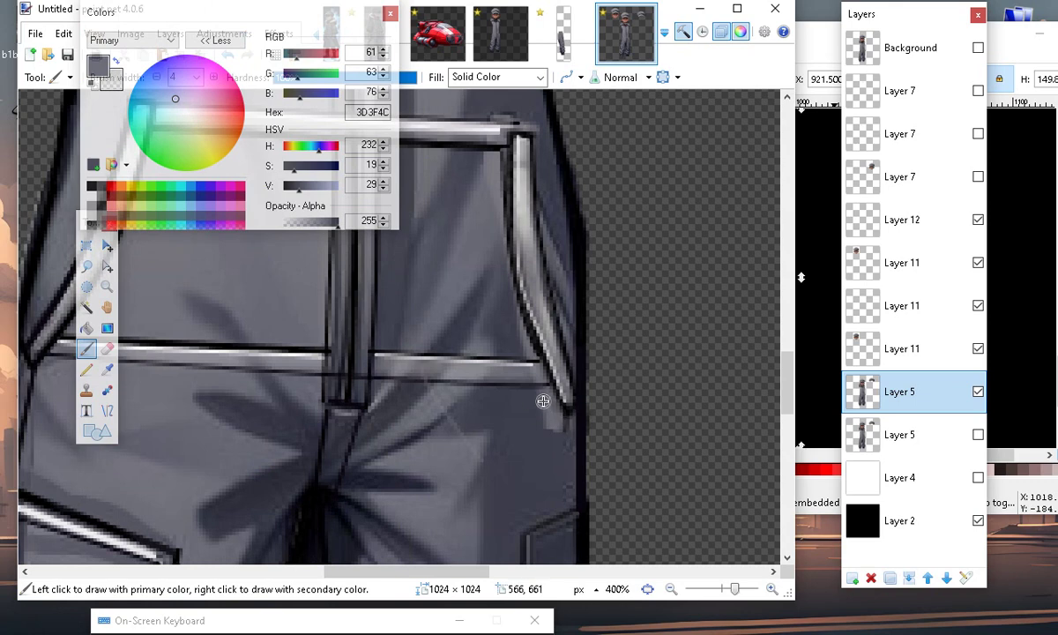
pyautogui.moveTo(550, 398)
pyautogui.mouseDown()
pyautogui.moveTo(564, 433)
pyautogui.moveTo(570, 400)
pyautogui.moveTo(536, 400)
pyautogui.moveTo(557, 397)
pyautogui.mouseUp()
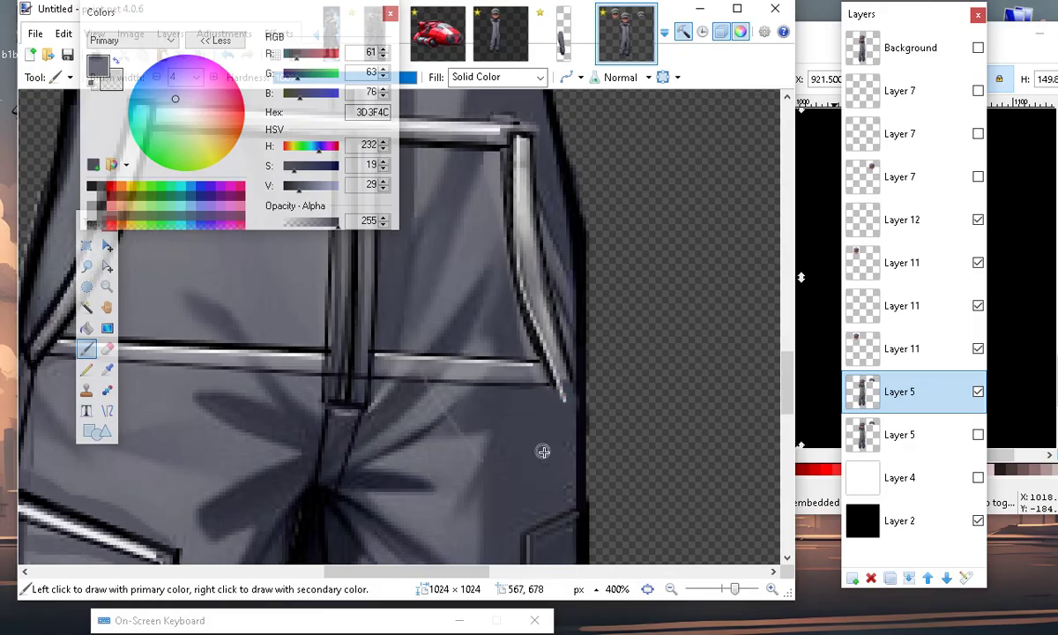
# Return to Layer 12 and touch up the end of the grey stroke.
pyautogui.click(912, 227)
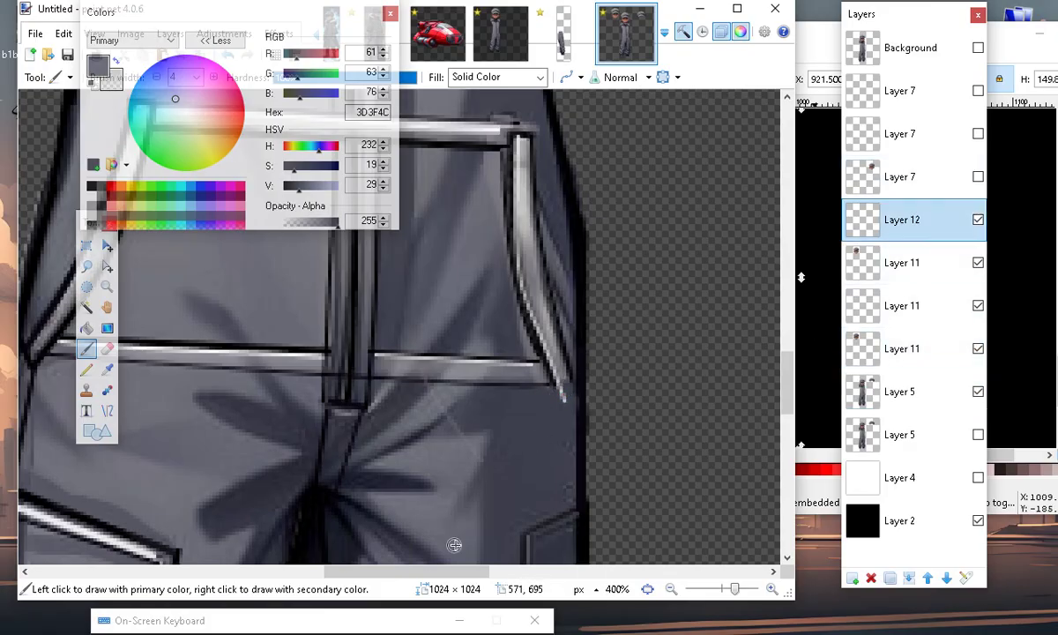
pyautogui.click(558, 396)
pyautogui.scroll(2, 423, 515)
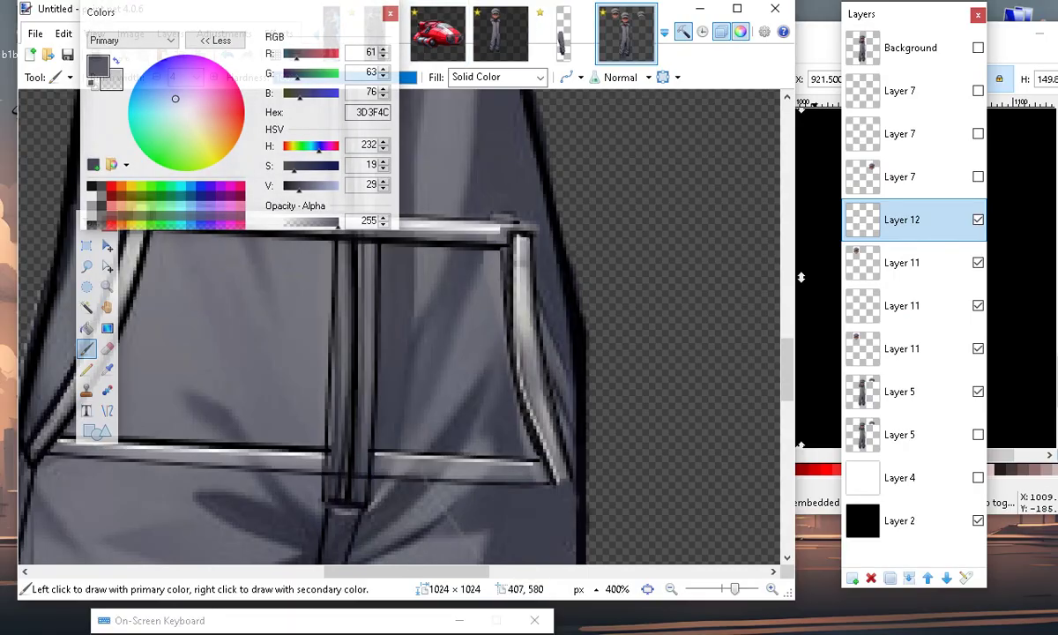
pyautogui.click(107, 410)
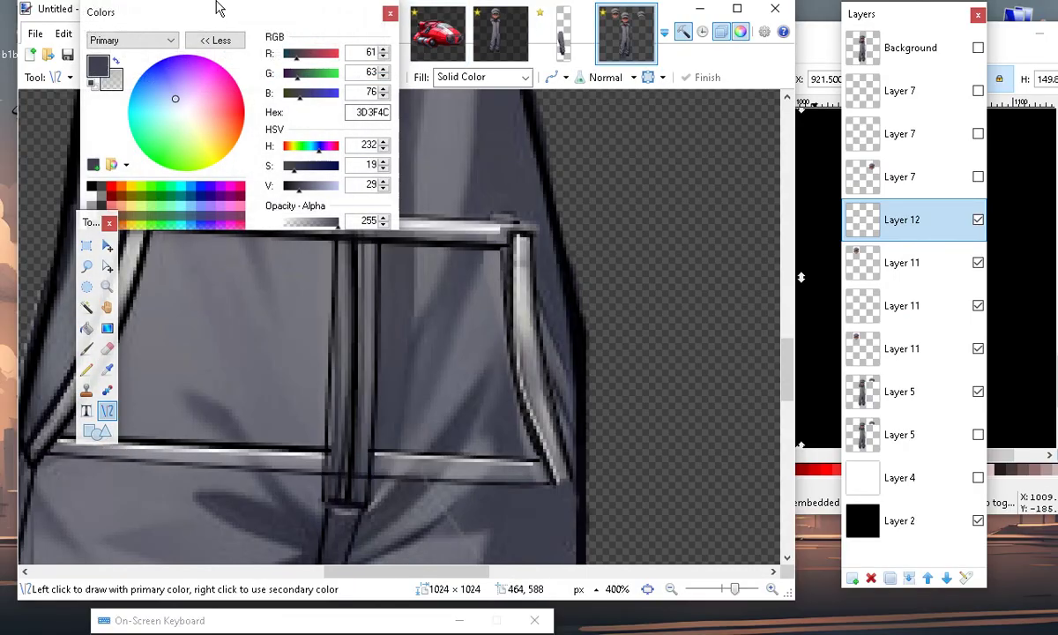
# Reset colours to black and draw a 2-pixel black outline along the pocket's top edge.
pyautogui.click(91, 84)
pyautogui.moveTo(173, 29); pyautogui.dragTo(322, 340)
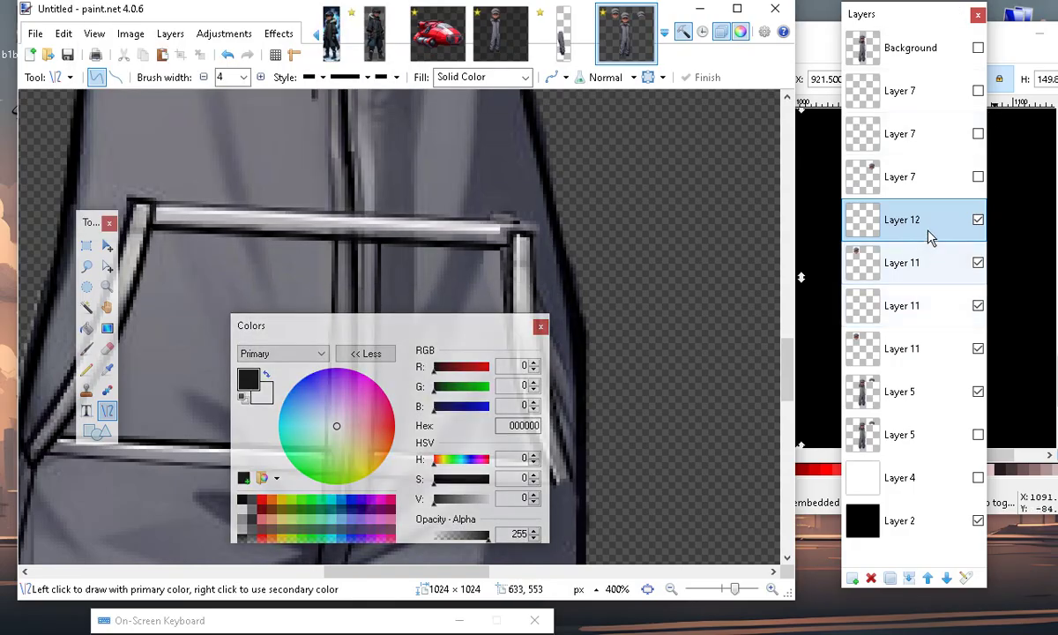
pyautogui.moveTo(91, 147); pyautogui.dragTo(326, 152)
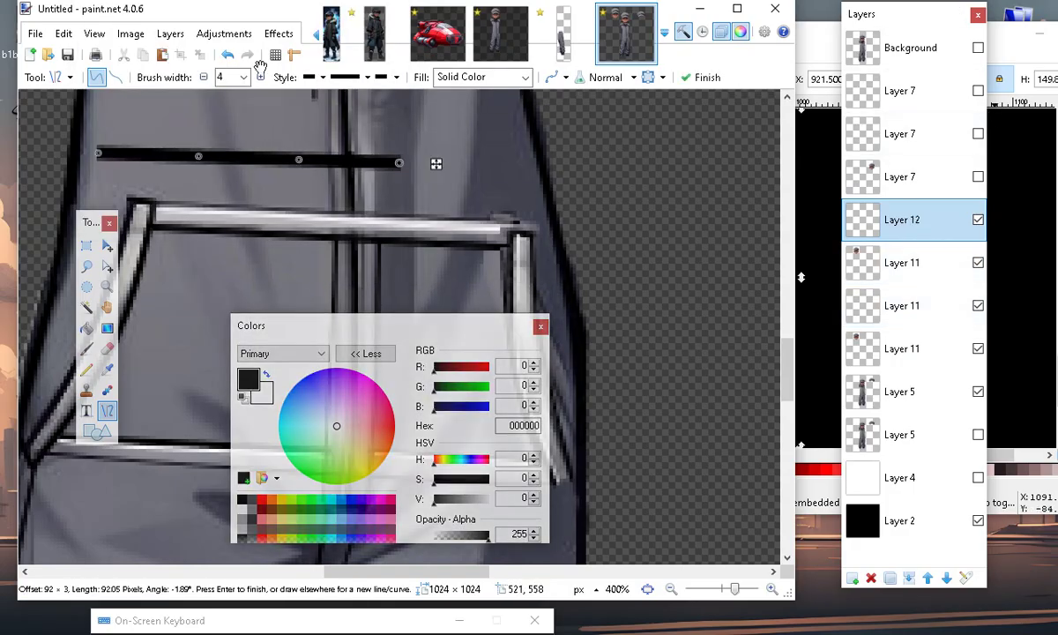
pyautogui.click(229, 55)
pyautogui.click(203, 77)
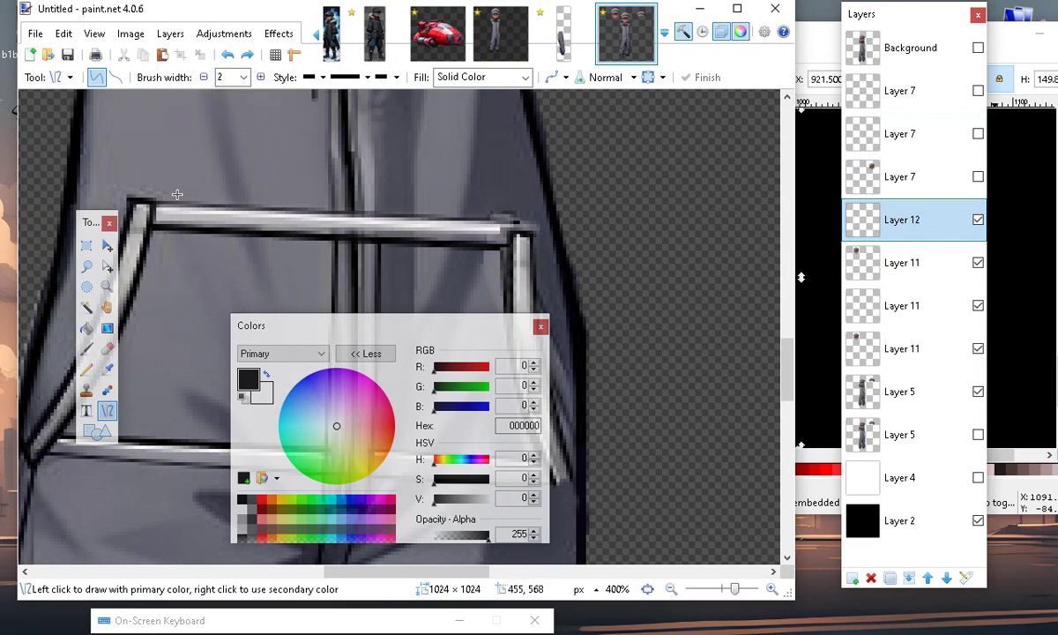
pyautogui.moveTo(159, 205); pyautogui.dragTo(498, 221)
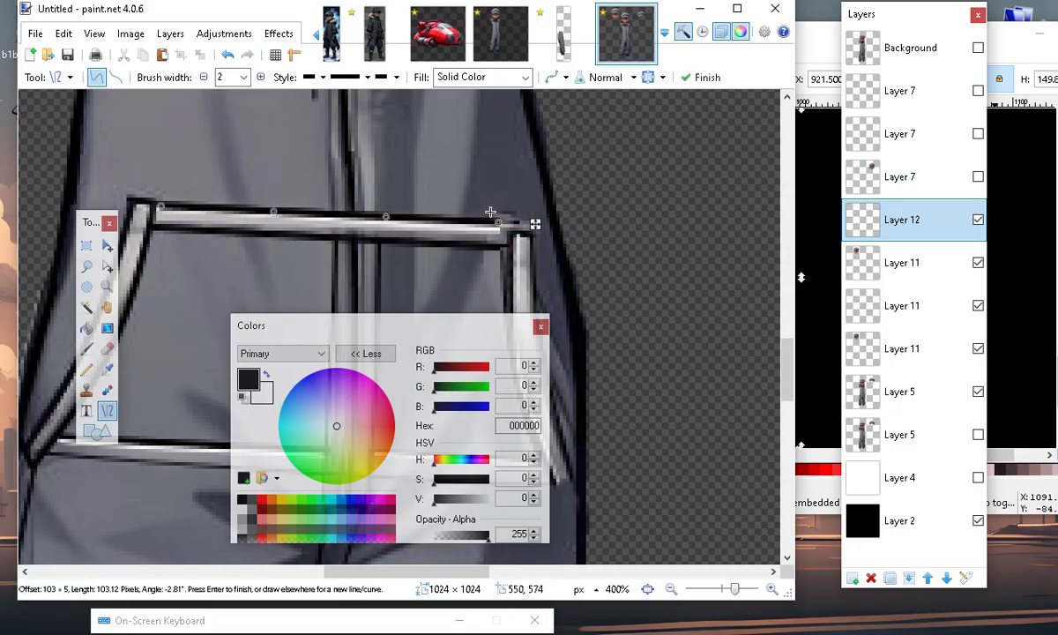
# At width 1, add and commit short black strokes at the pocket's lower right.
pyautogui.click(204, 77)
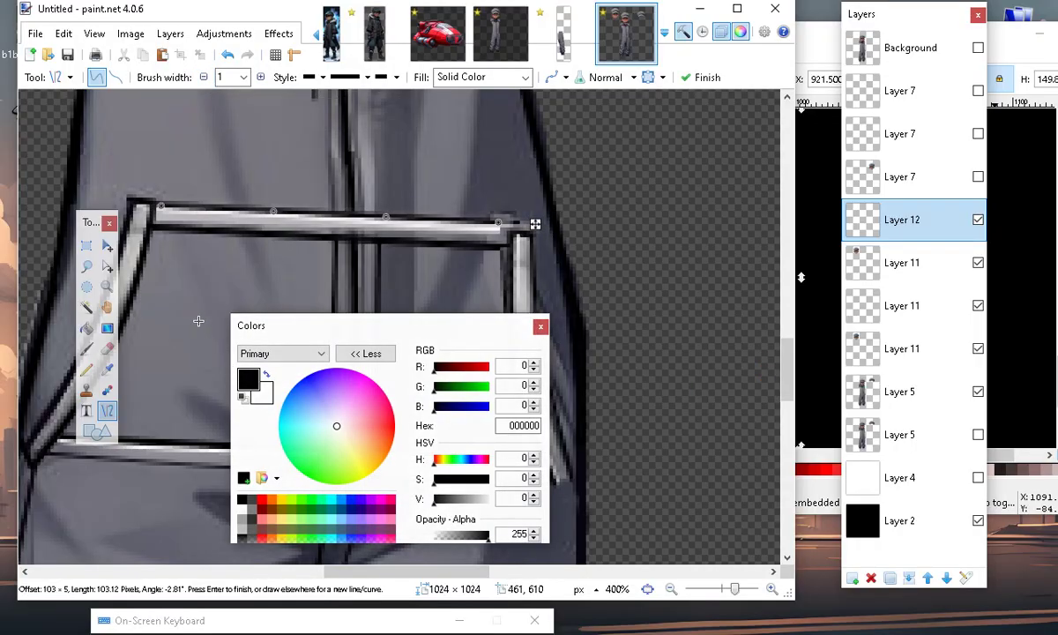
pyautogui.moveTo(284, 319); pyautogui.dragTo(735, 433)
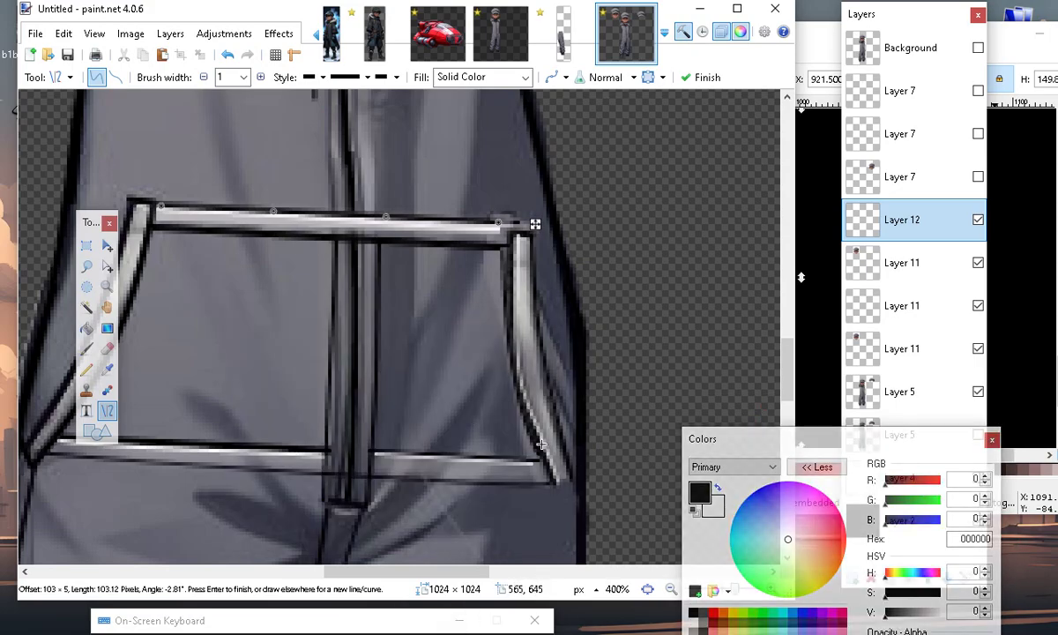
pyautogui.moveTo(541, 445)
pyautogui.mouseDown()
pyautogui.moveTo(556, 484)
pyautogui.moveTo(573, 476)
pyautogui.mouseUp()
pyautogui.press('Return')
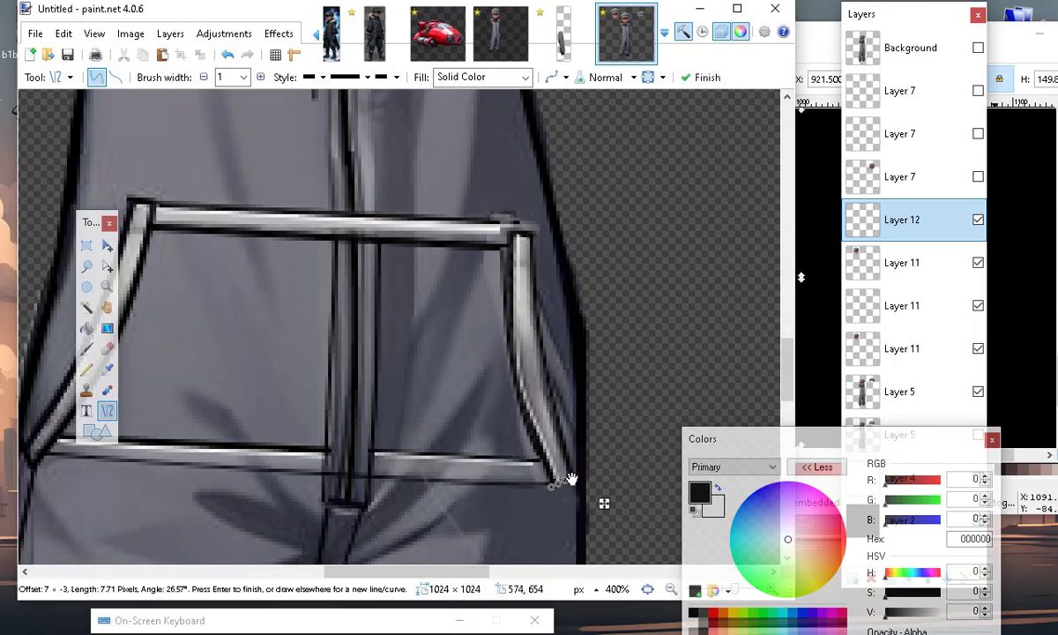
pyautogui.press('Return')
pyautogui.moveTo(551, 481); pyautogui.dragTo(574, 470)
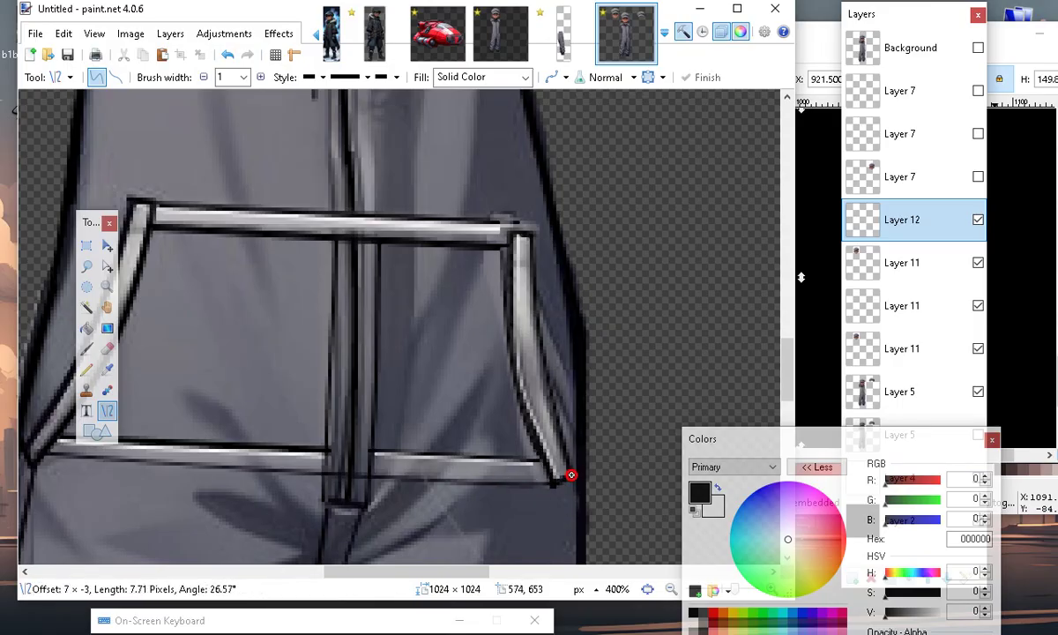
pyautogui.press('Return')
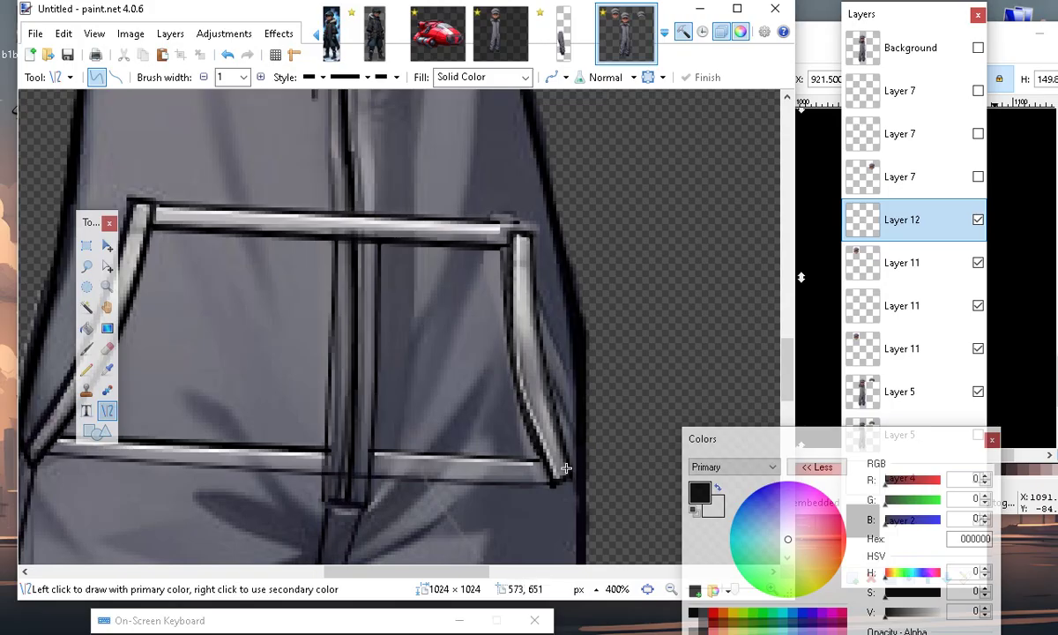
# Draw and commit a short black corner line at the top bar's right end.
pyautogui.moveTo(485, 222); pyautogui.dragTo(530, 224)
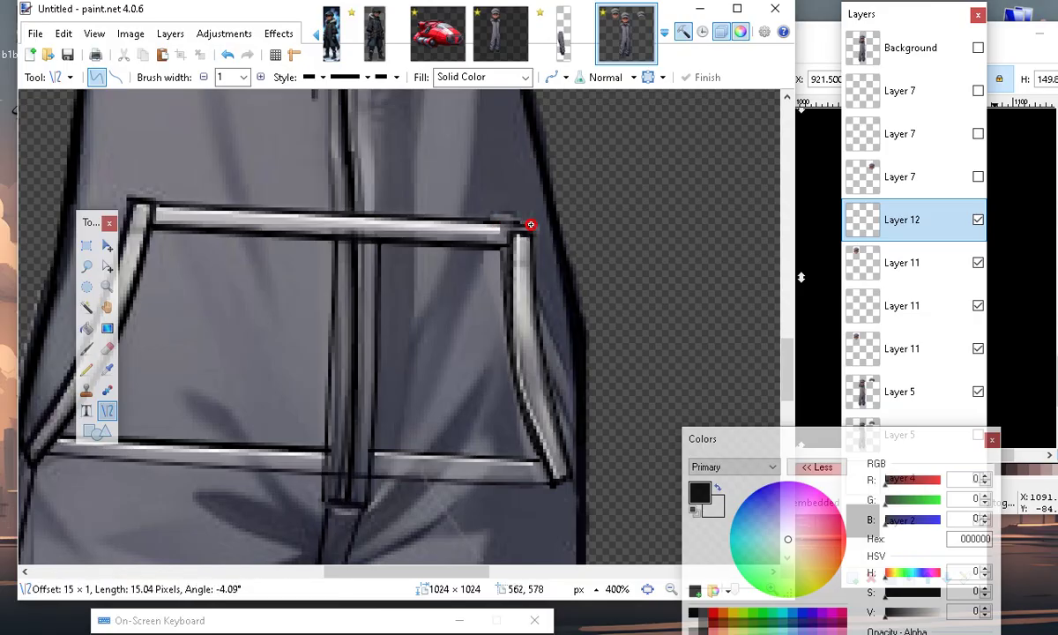
pyautogui.moveTo(530, 225)
pyautogui.mouseDown()
pyautogui.moveTo(515, 244)
pyautogui.moveTo(514, 297)
pyautogui.mouseUp()
pyautogui.press('Return')
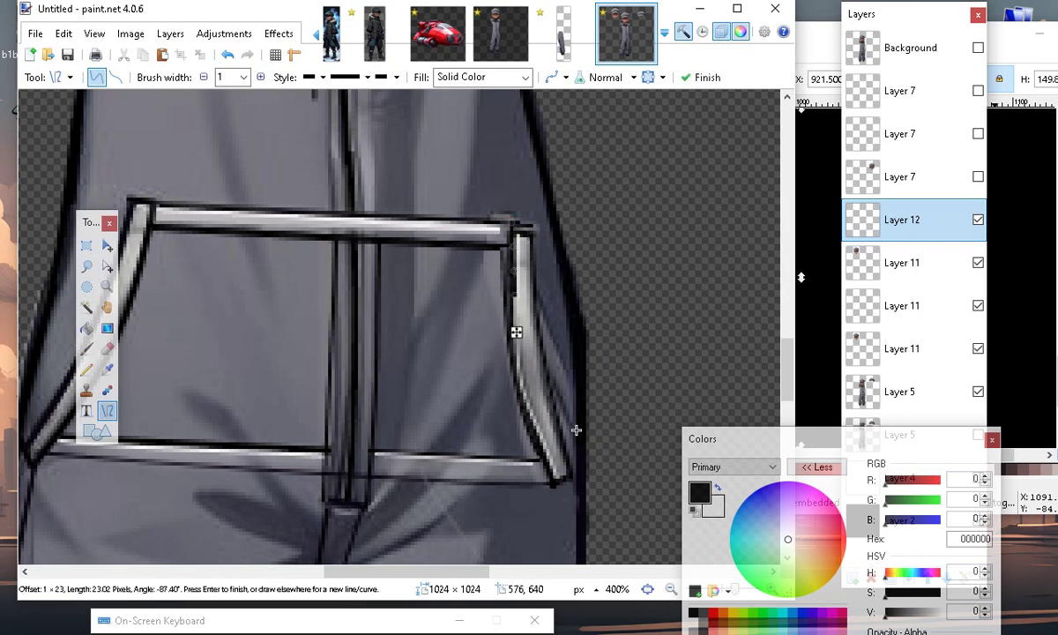
pyautogui.press('Return')
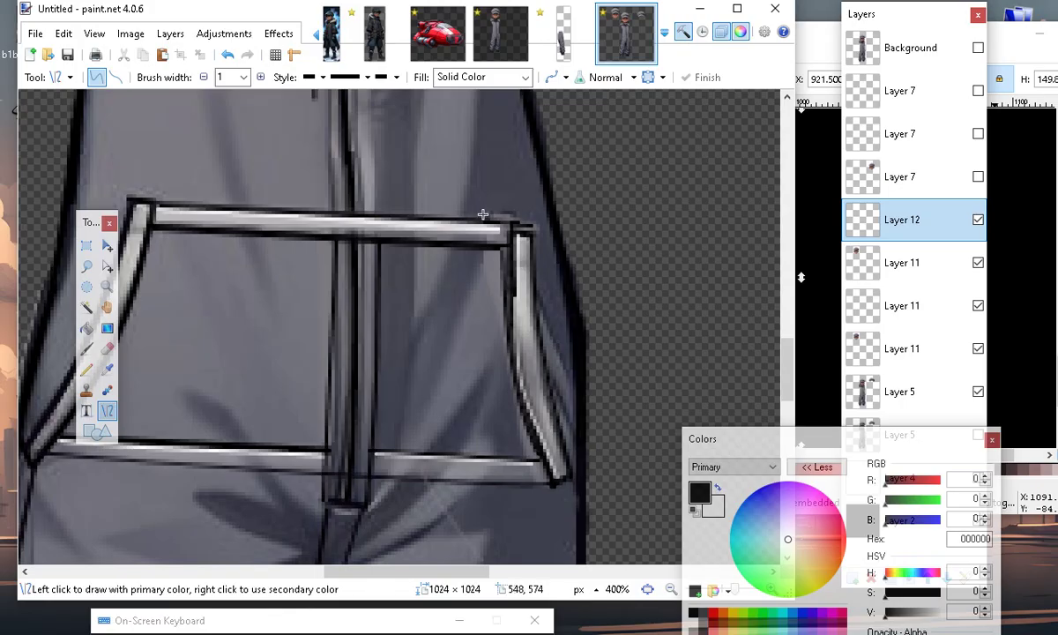
pyautogui.scroll(-2, 312, 439)
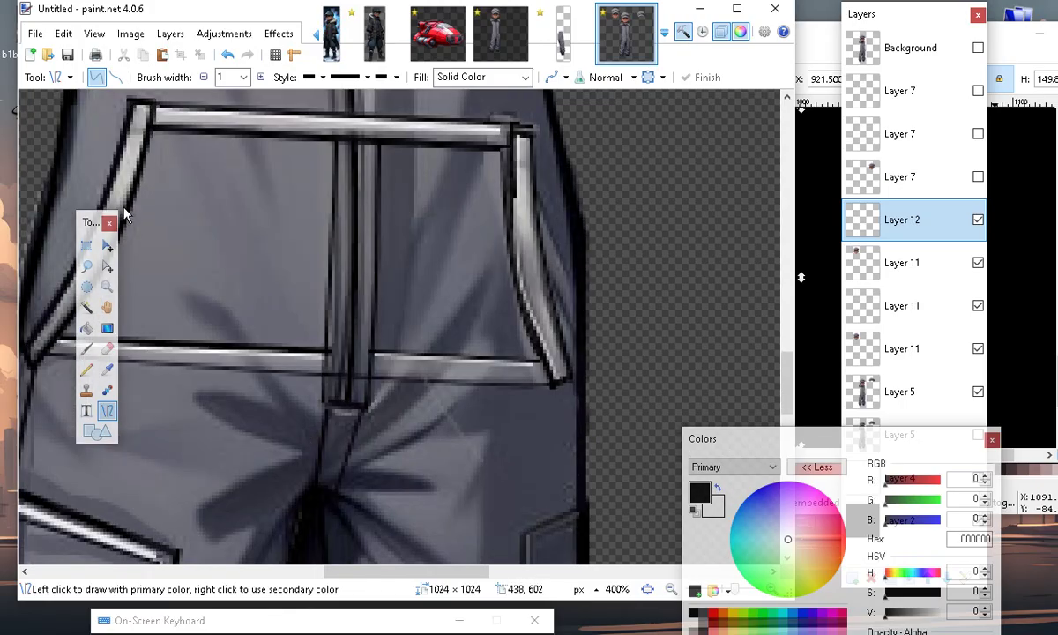
# Outline the undersides of the lower-left and lower-right horizontal frame bars in black.
pyautogui.moveTo(91, 224); pyautogui.dragTo(145, 487)
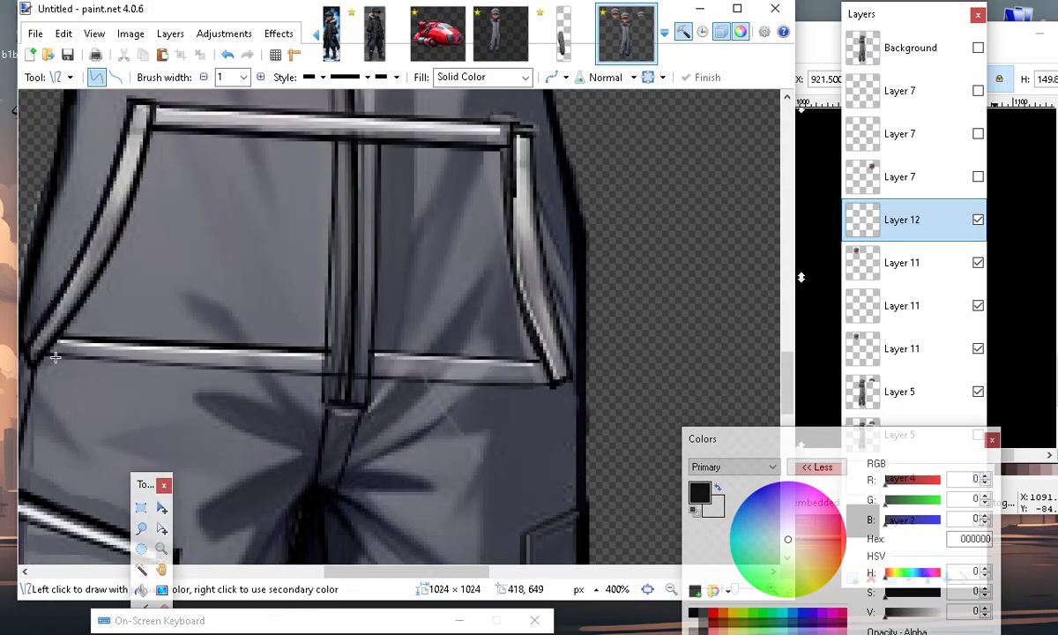
pyautogui.moveTo(42, 355); pyautogui.dragTo(319, 375)
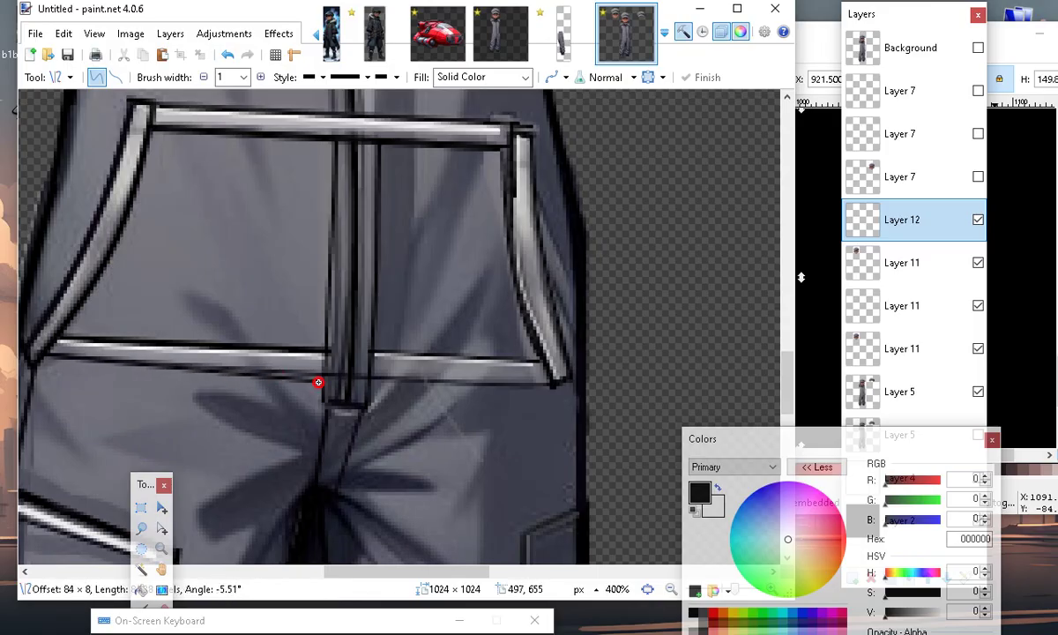
pyautogui.press('Return')
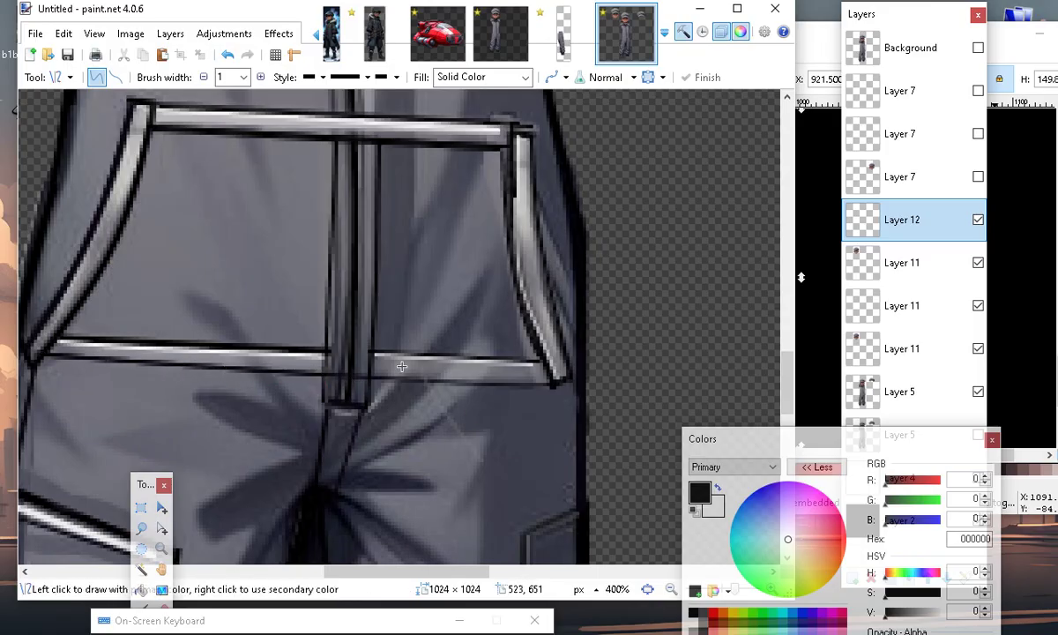
pyautogui.moveTo(370, 377); pyautogui.dragTo(552, 381)
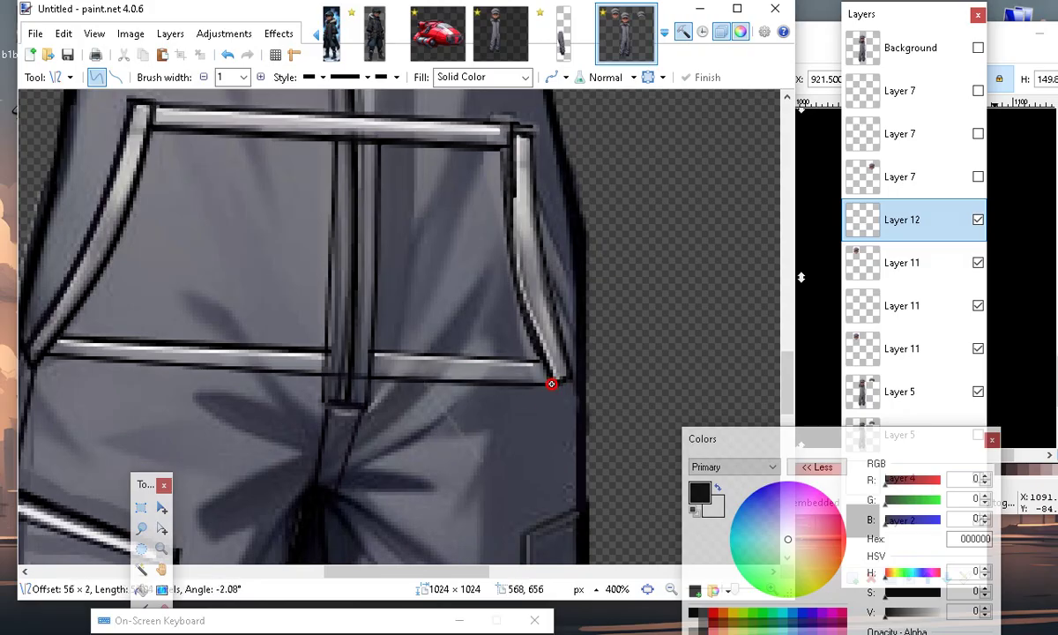
pyautogui.moveTo(553, 381); pyautogui.dragTo(551, 384)
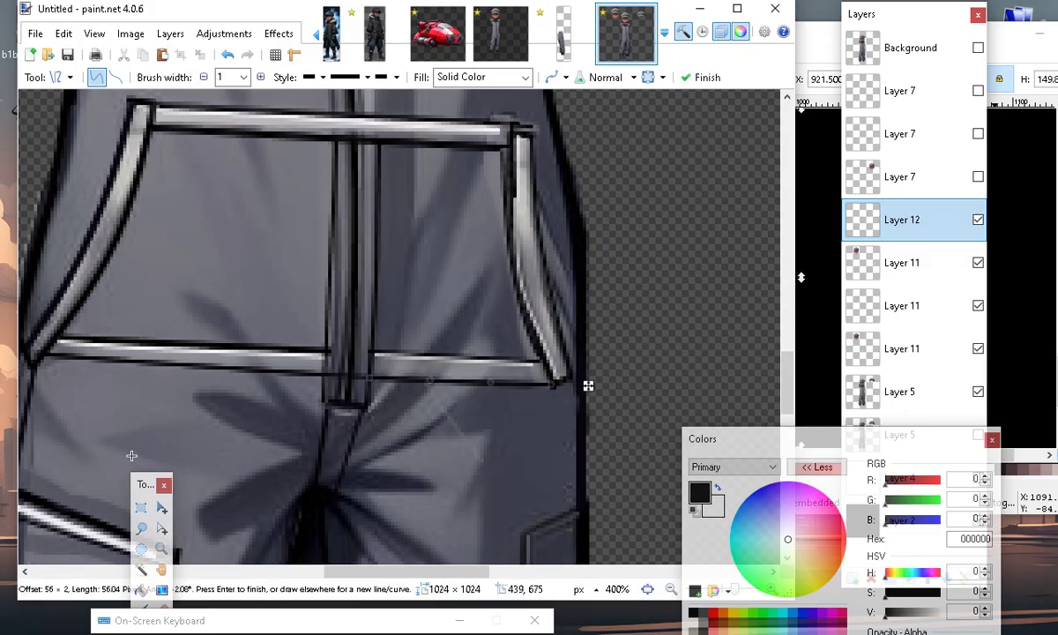
pyautogui.click(153, 505)
pyautogui.moveTo(152, 505); pyautogui.dragTo(174, 287)
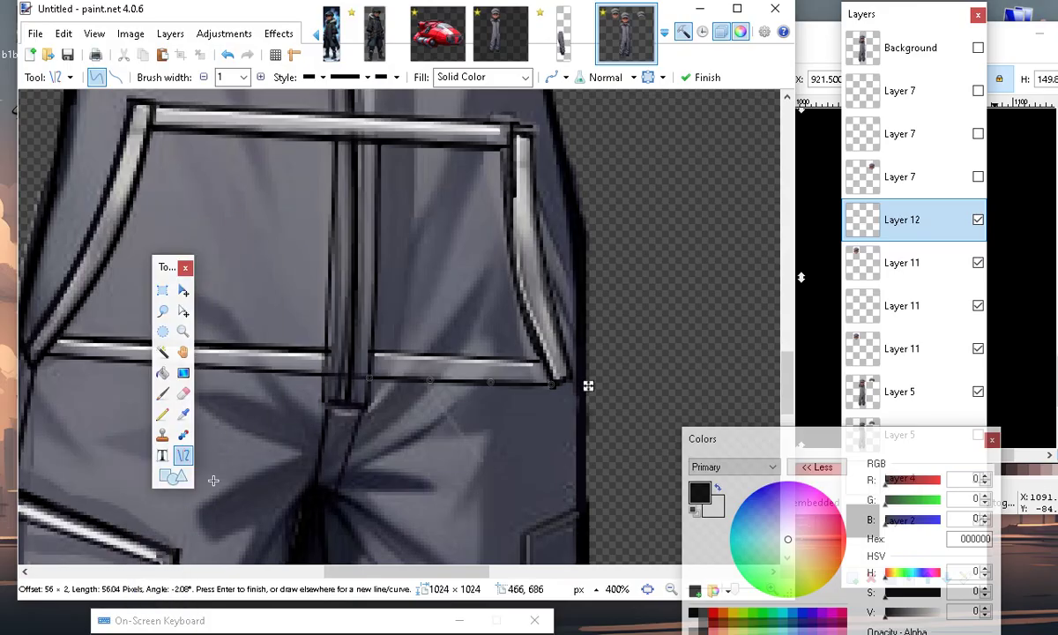
pyautogui.click(184, 415)
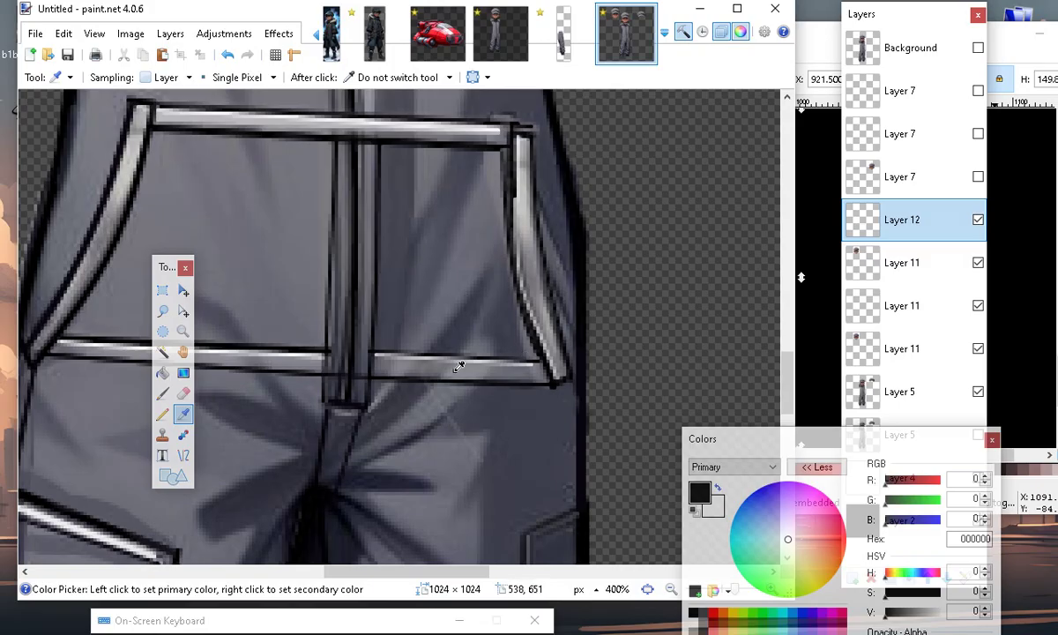
# Sample the frame's dark grey 43434F as the paint colour and make Layer 5 active.
pyautogui.scroll(1, 564, 264)
pyautogui.scroll(1, 548, 358)
pyautogui.scroll(-1, 539, 346)
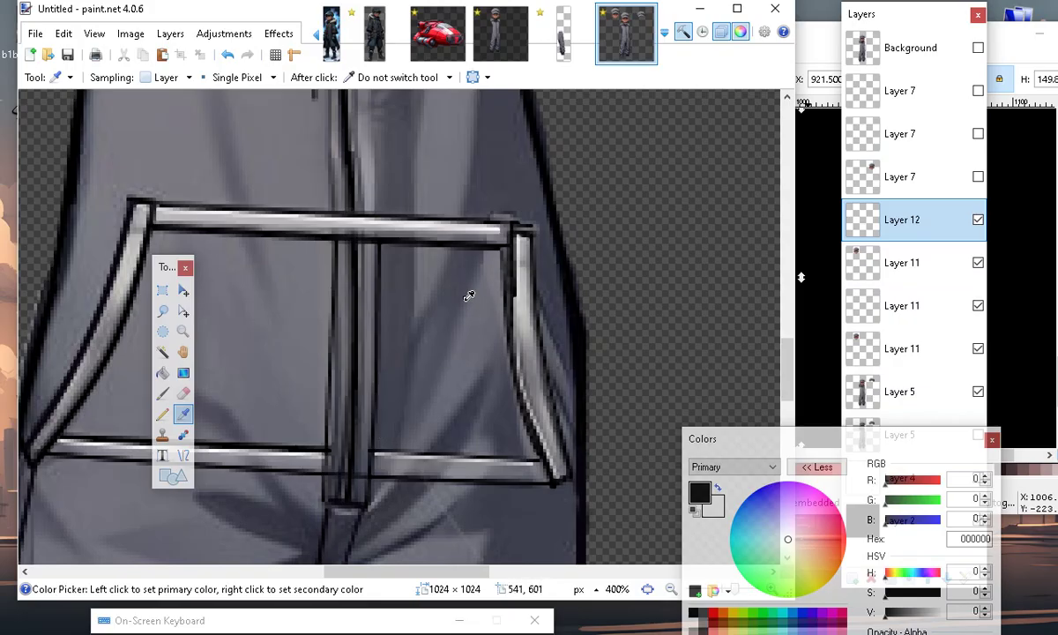
pyautogui.click(494, 197)
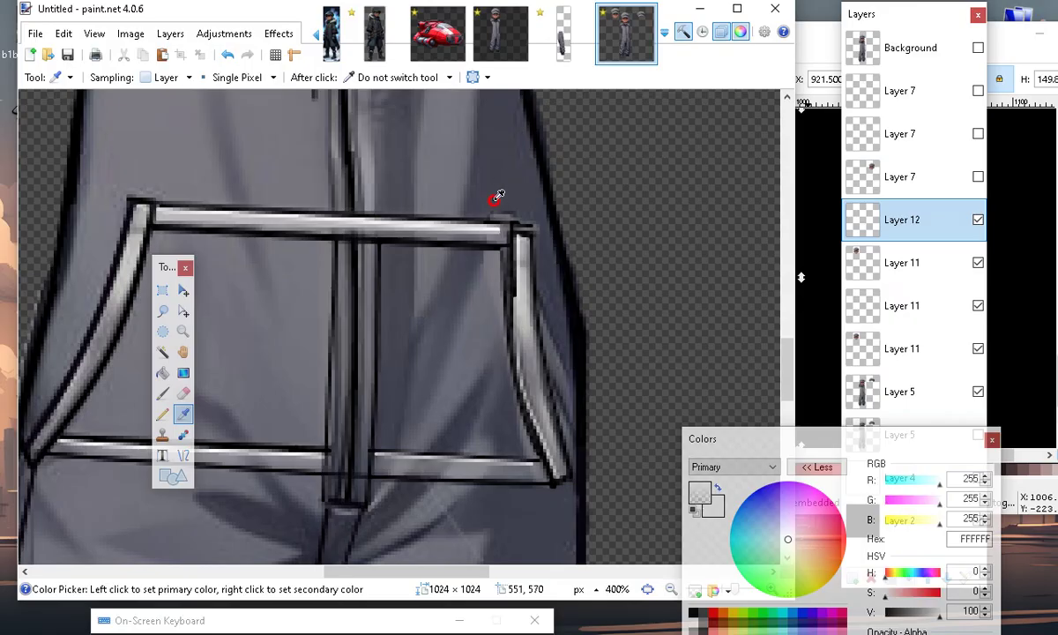
pyautogui.click(929, 403)
pyautogui.moveTo(765, 438); pyautogui.dragTo(682, 522)
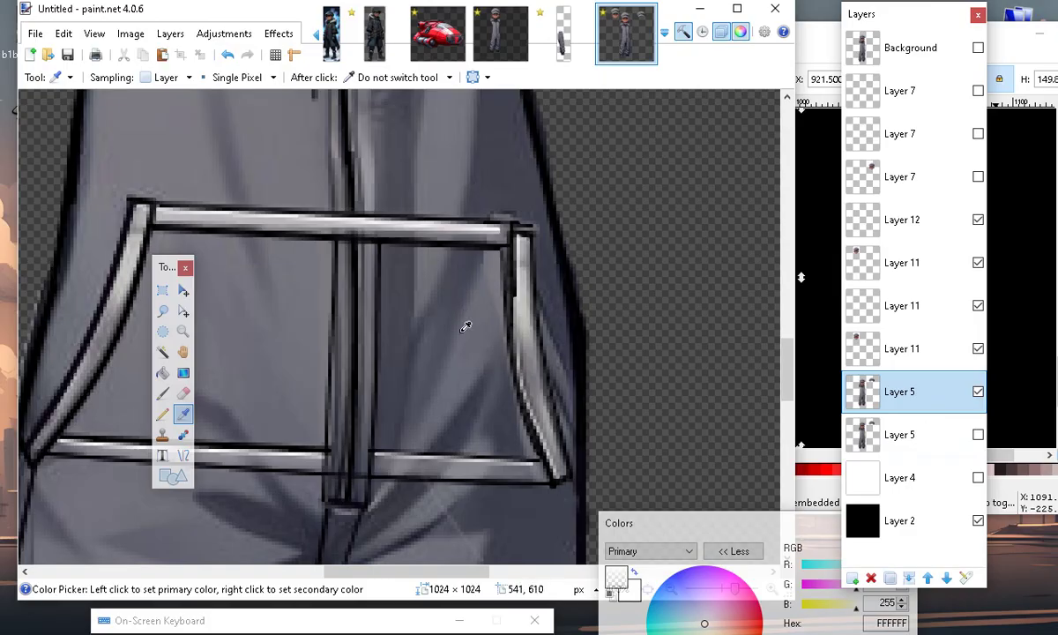
pyautogui.click(459, 180)
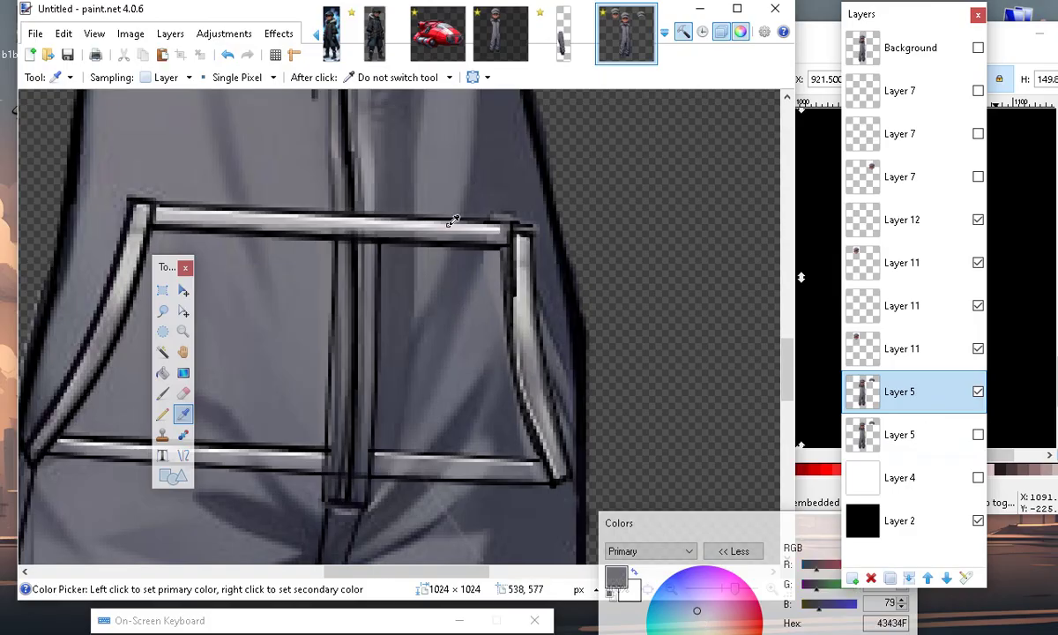
# With a 4-pixel paintbrush at alpha 143, paint a dark shade along the right rail's edge.
pyautogui.click(163, 393)
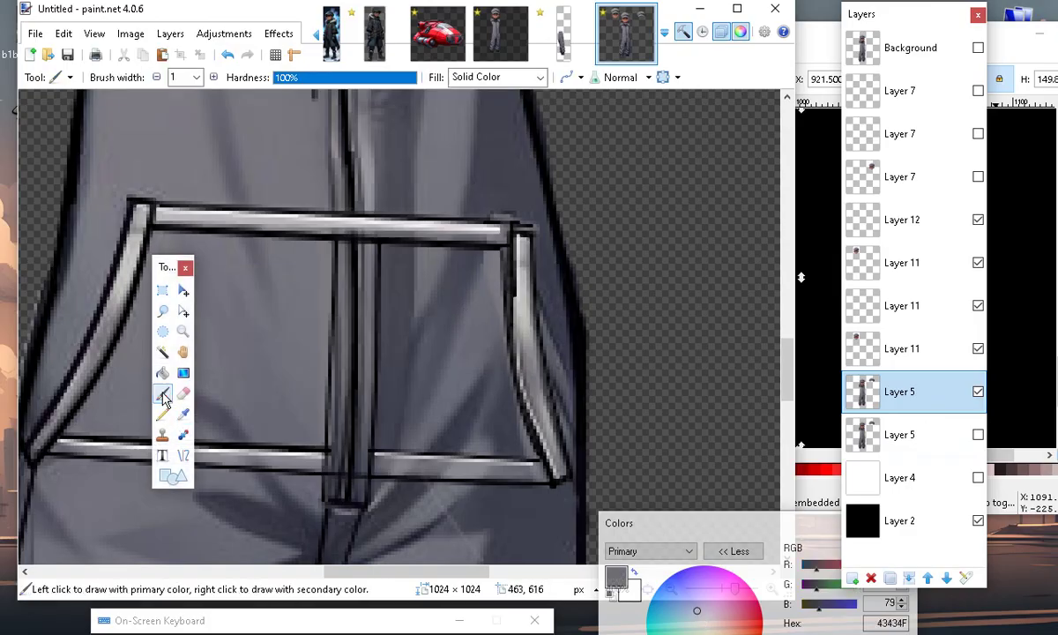
pyautogui.click(212, 76)
pyautogui.click(212, 77)
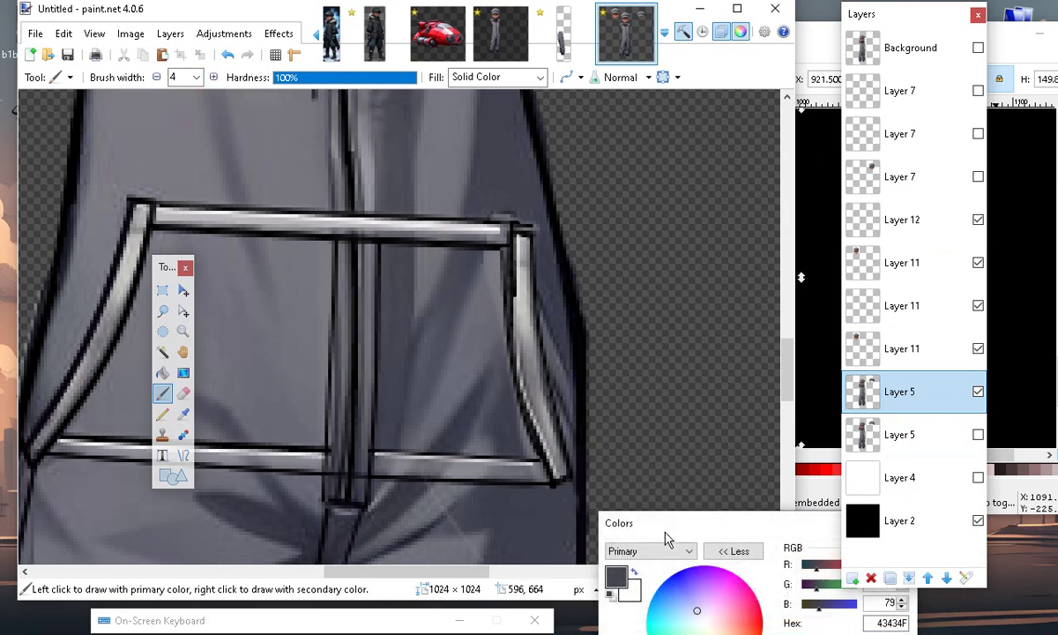
pyautogui.moveTo(667, 534); pyautogui.dragTo(355, 403)
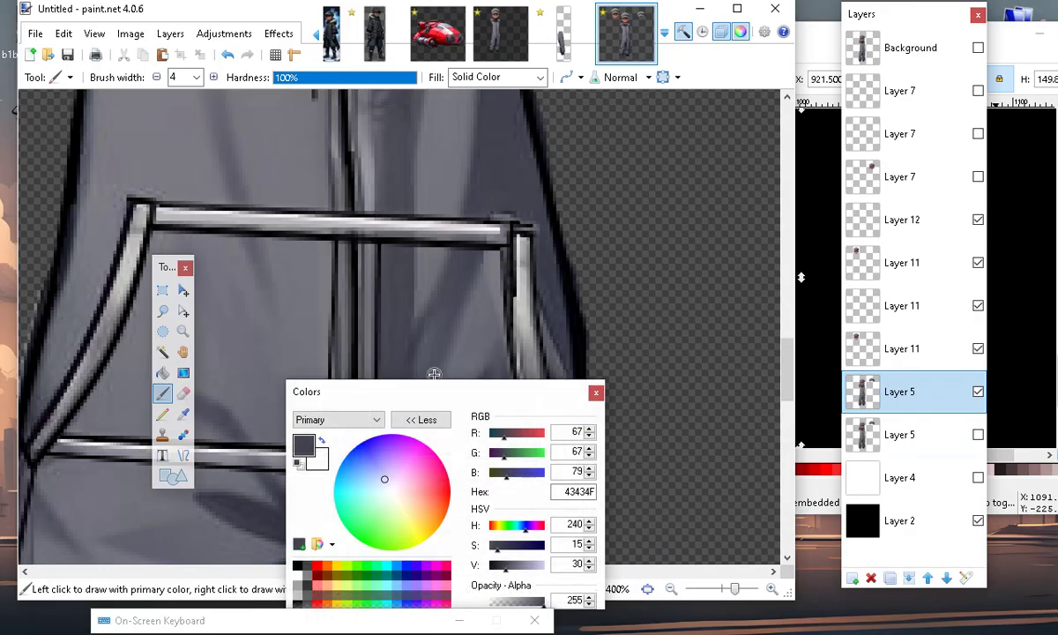
pyautogui.moveTo(539, 604); pyautogui.dragTo(519, 602)
pyautogui.moveTo(499, 212); pyautogui.dragTo(508, 212)
pyautogui.click(511, 220)
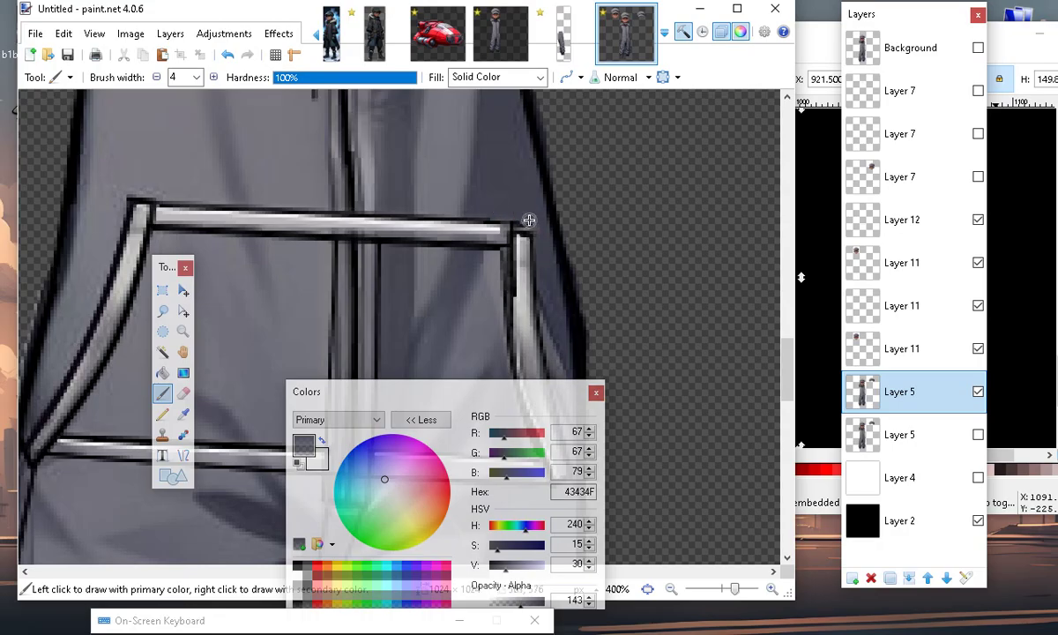
pyautogui.scroll(-1, 460, 213)
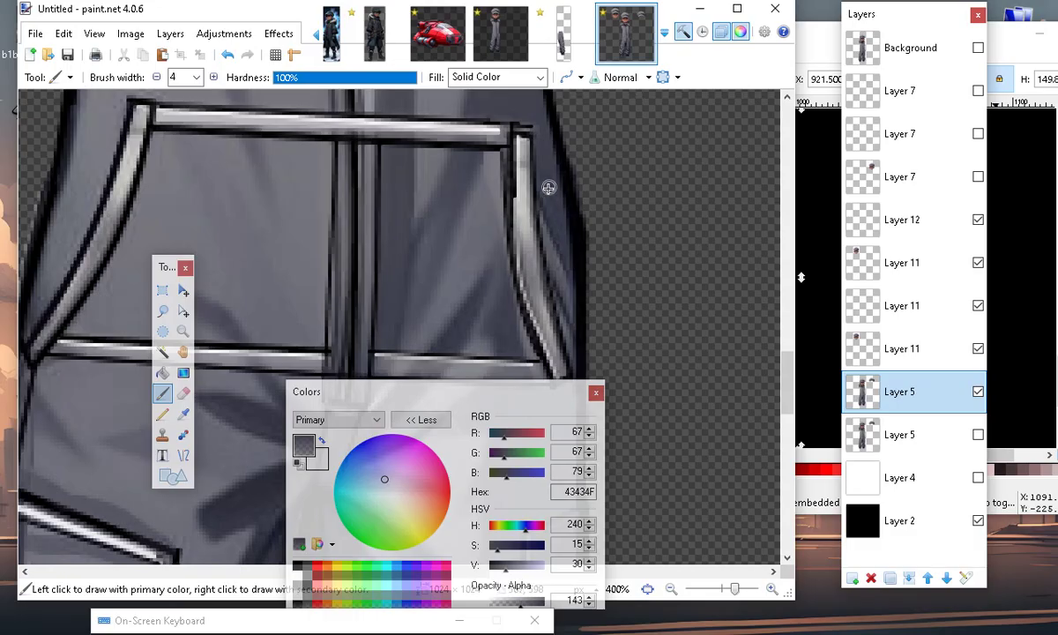
pyautogui.moveTo(540, 201); pyautogui.dragTo(560, 297)
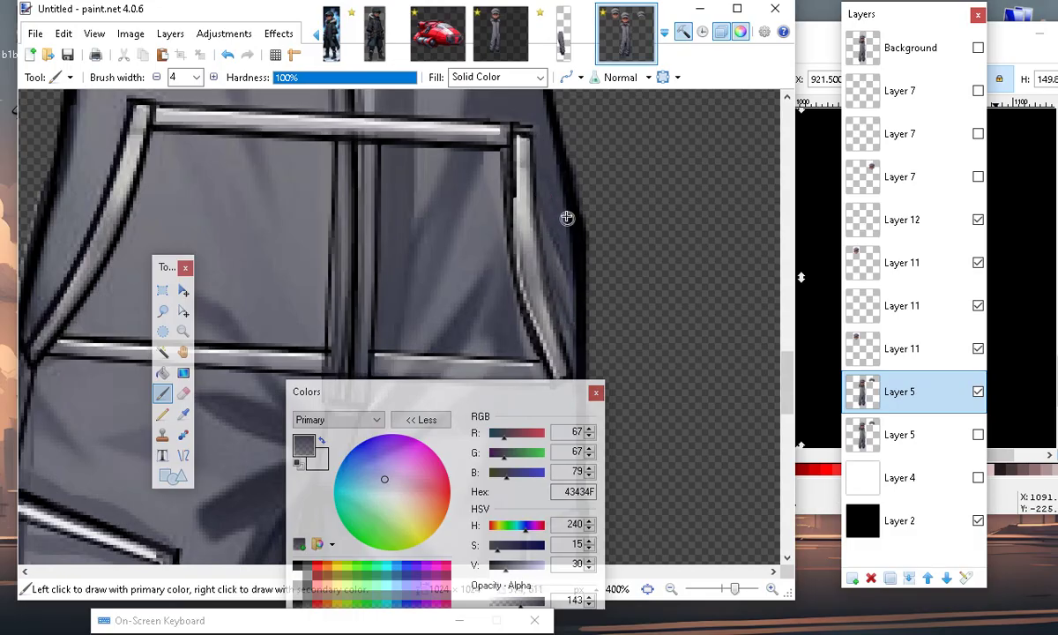
pyautogui.scroll(1, 516, 191)
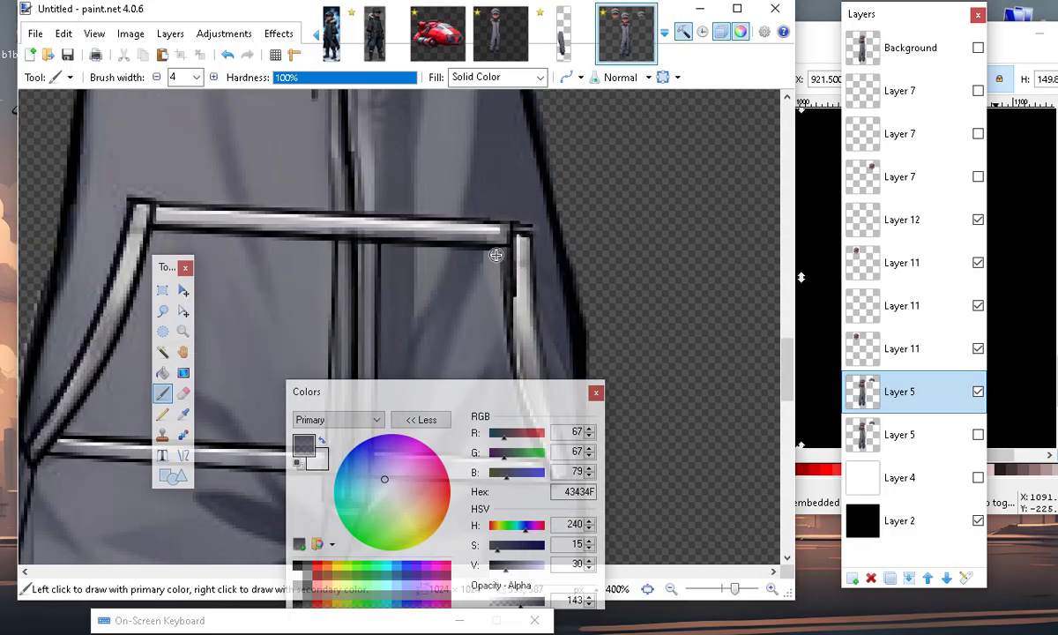
# Paint a faint white highlight down the rail at alpha 55 and brush width 3.
pyautogui.click(321, 441)
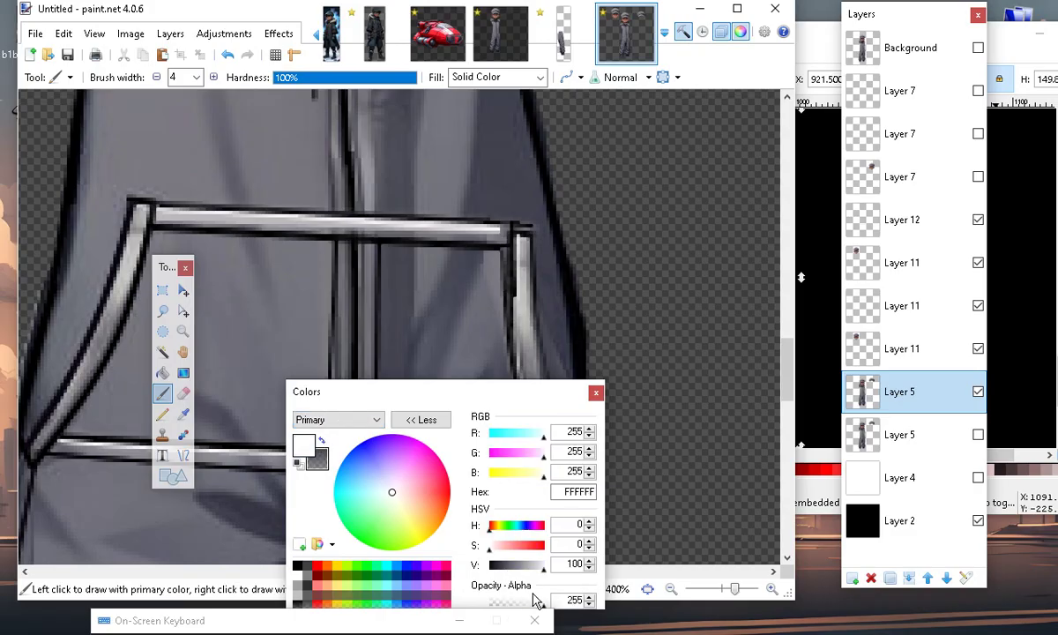
pyautogui.click(503, 602)
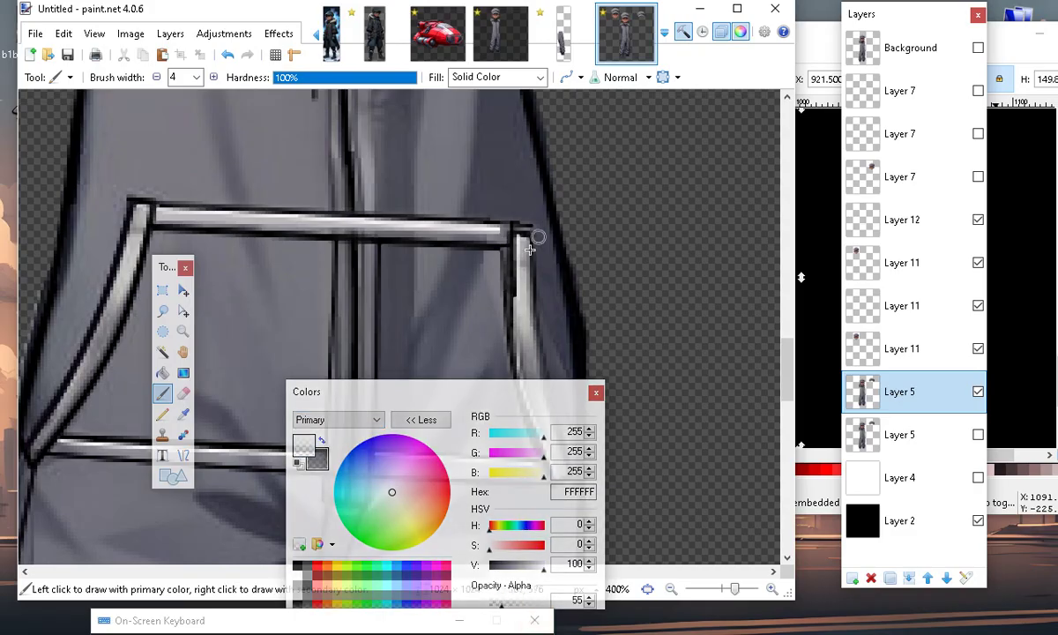
pyautogui.click(157, 78)
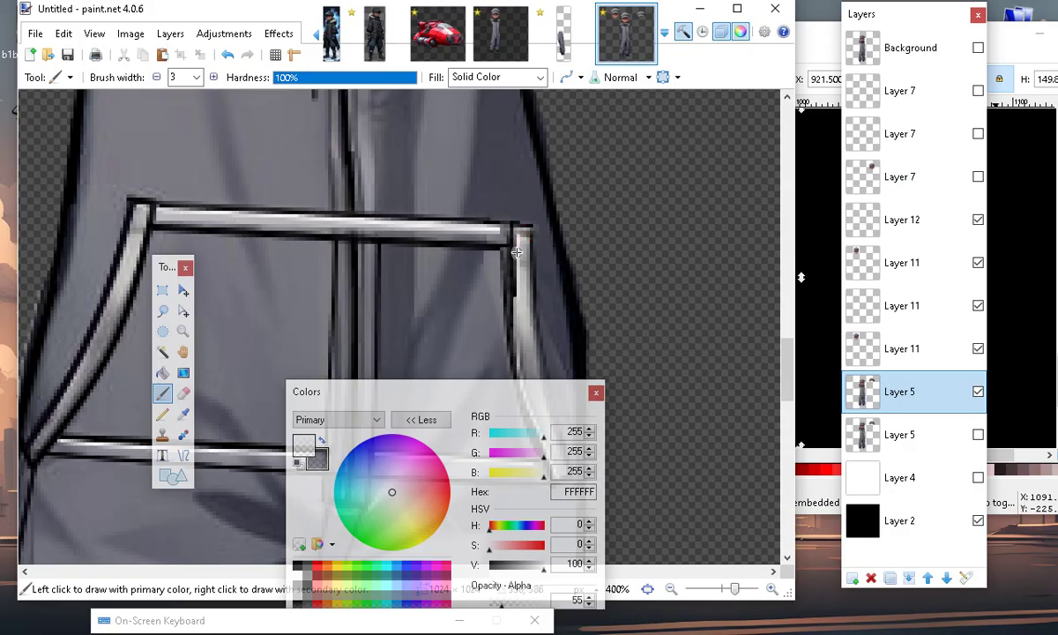
pyautogui.moveTo(519, 231)
pyautogui.mouseDown()
pyautogui.moveTo(519, 300)
pyautogui.moveTo(517, 288)
pyautogui.mouseUp()
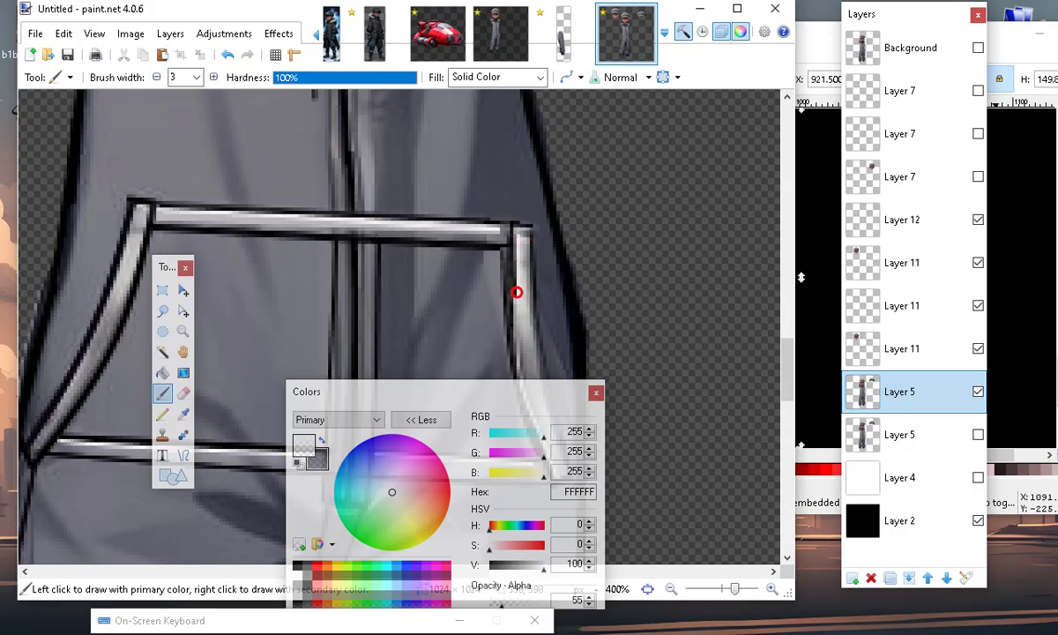
# On Layer 12, add a light rail stroke and dark grey shading (alpha 78) under the top tube.
pyautogui.click(895, 234)
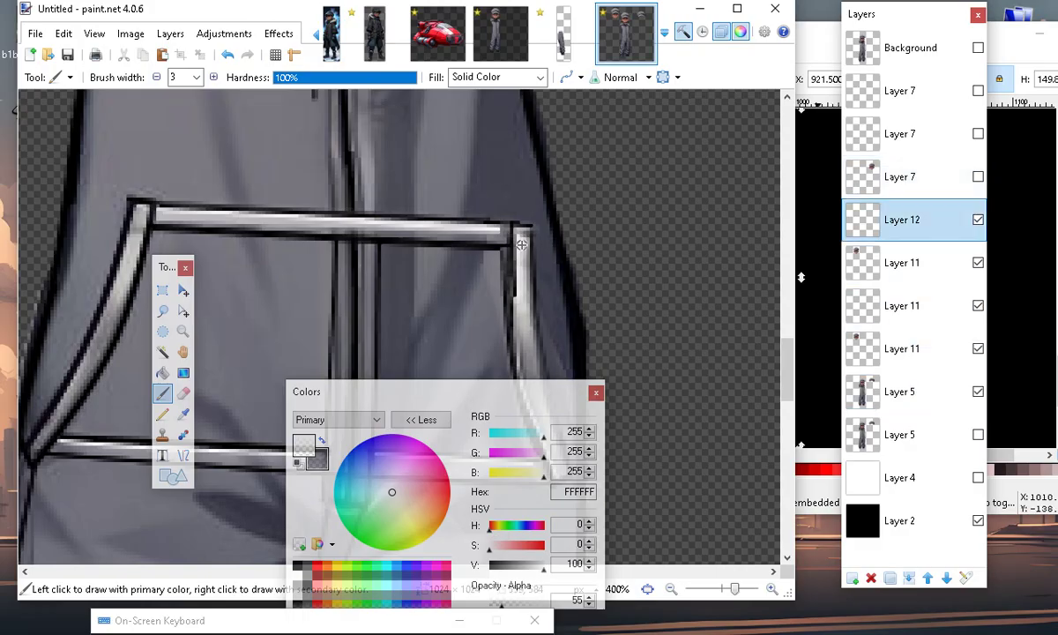
pyautogui.moveTo(516, 245)
pyautogui.mouseDown()
pyautogui.moveTo(515, 307)
pyautogui.moveTo(522, 242)
pyautogui.mouseUp()
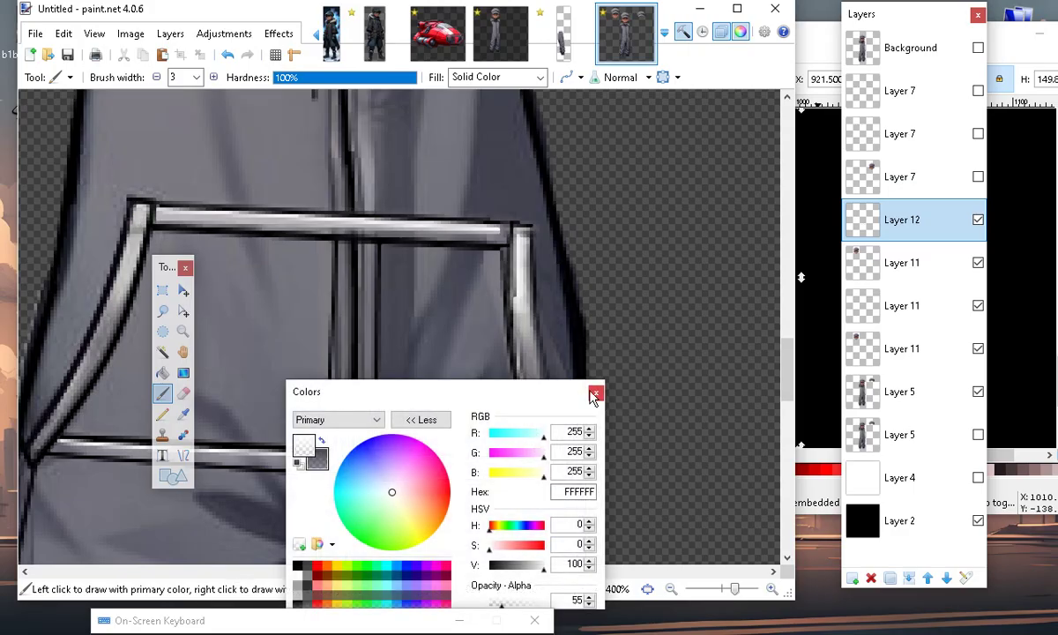
pyautogui.click(322, 439)
pyautogui.click(507, 601)
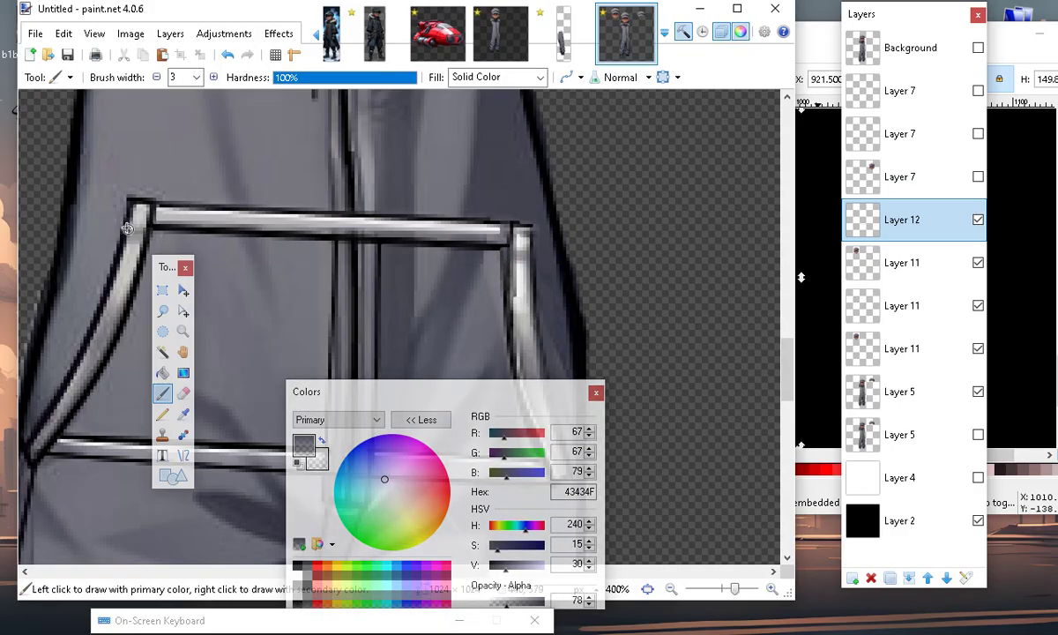
pyautogui.moveTo(145, 225); pyautogui.dragTo(313, 248)
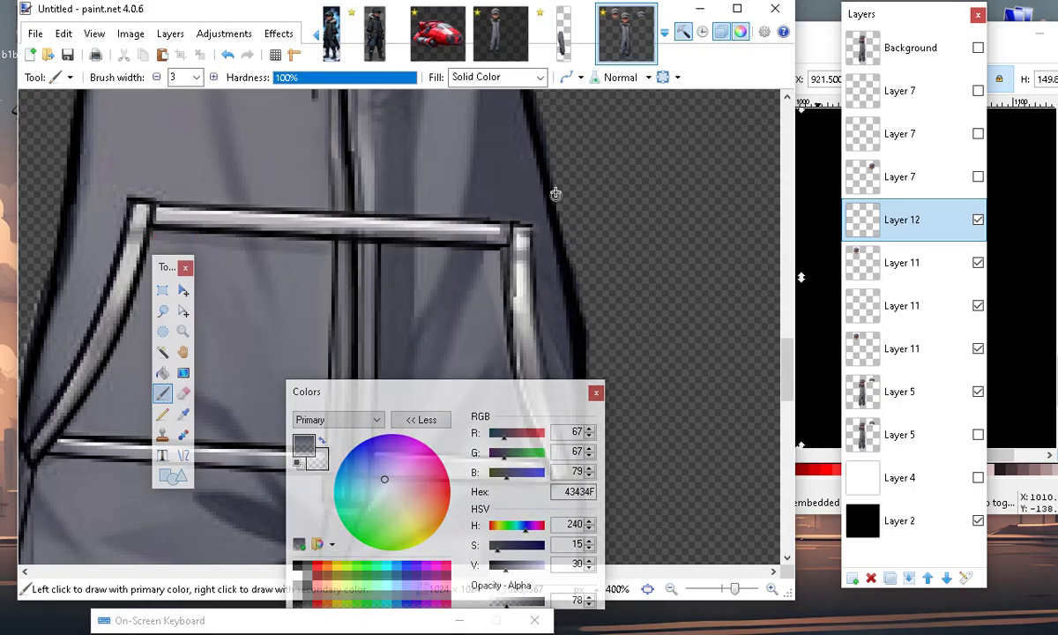
pyautogui.scroll(-4, 522, 277)
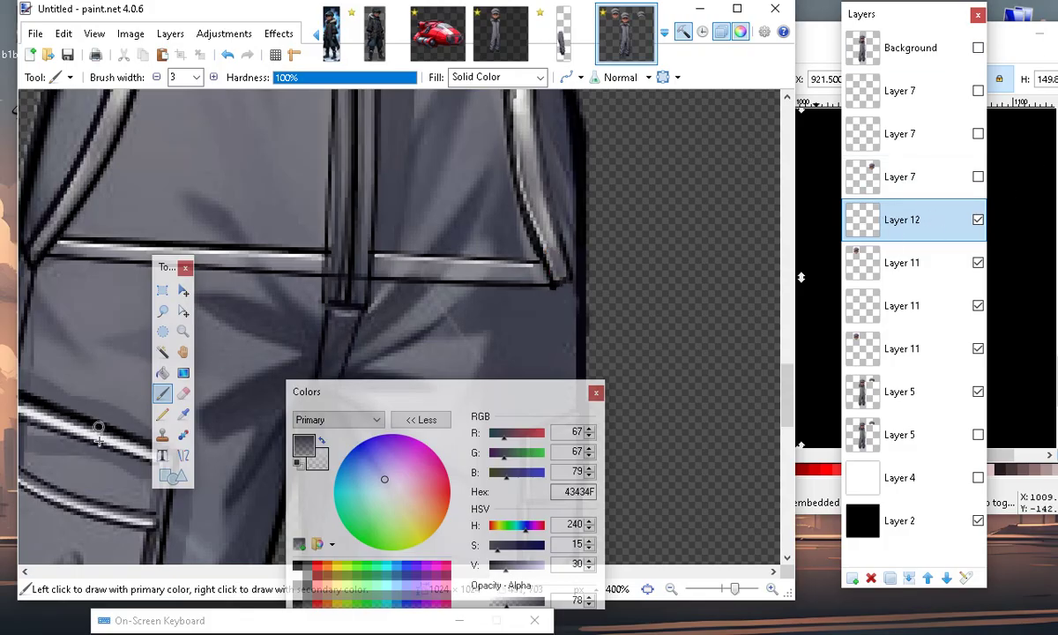
pyautogui.click(323, 442)
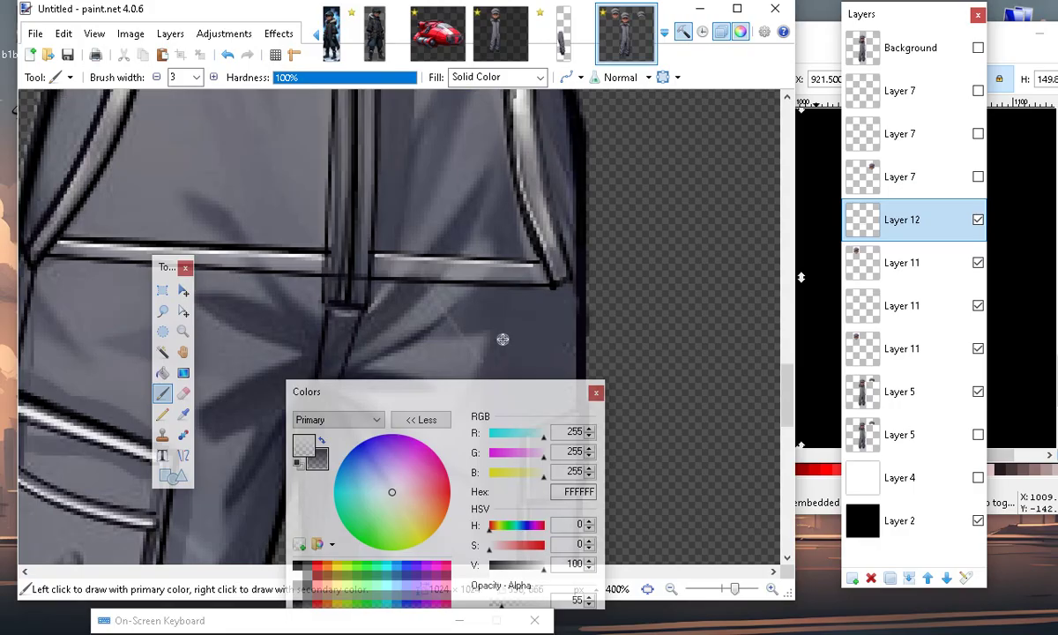
# Zoom out and scroll up and down over the jumpsuit.
pyautogui.click(672, 589)
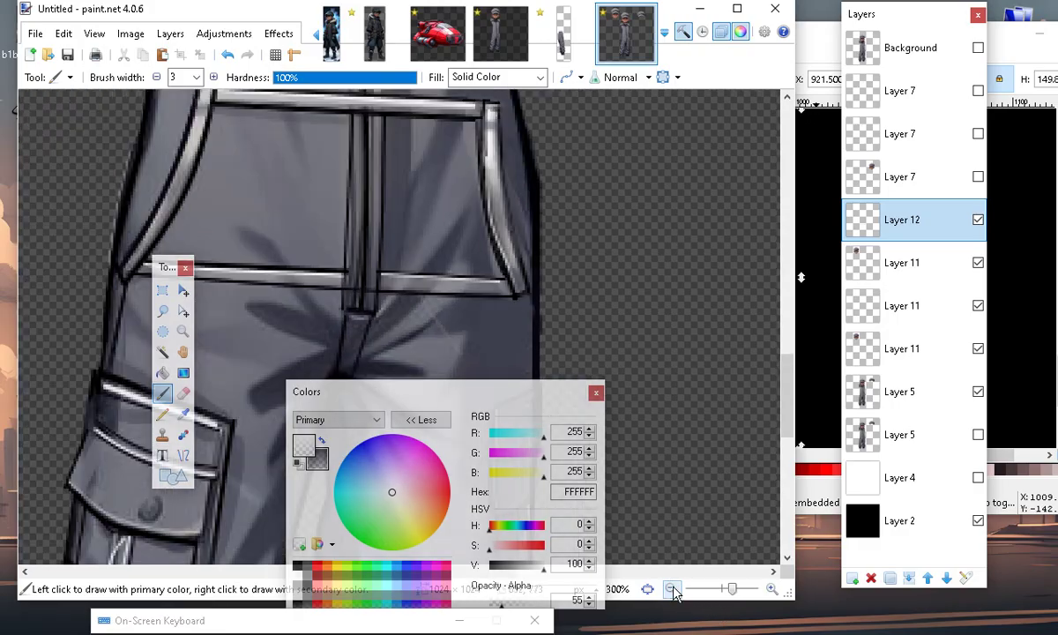
pyautogui.scroll(2, 460, 283)
pyautogui.scroll(1, 460, 283)
pyautogui.scroll(2, 269, 257)
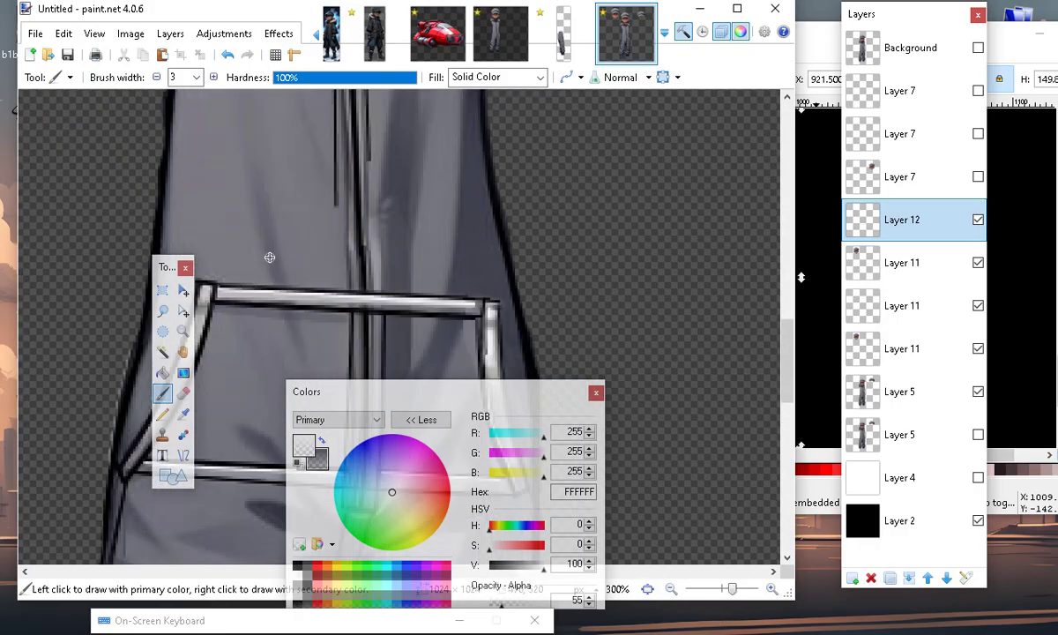
pyautogui.scroll(-2, 270, 257)
pyautogui.scroll(-1, 252, 247)
pyautogui.scroll(-1, 234, 238)
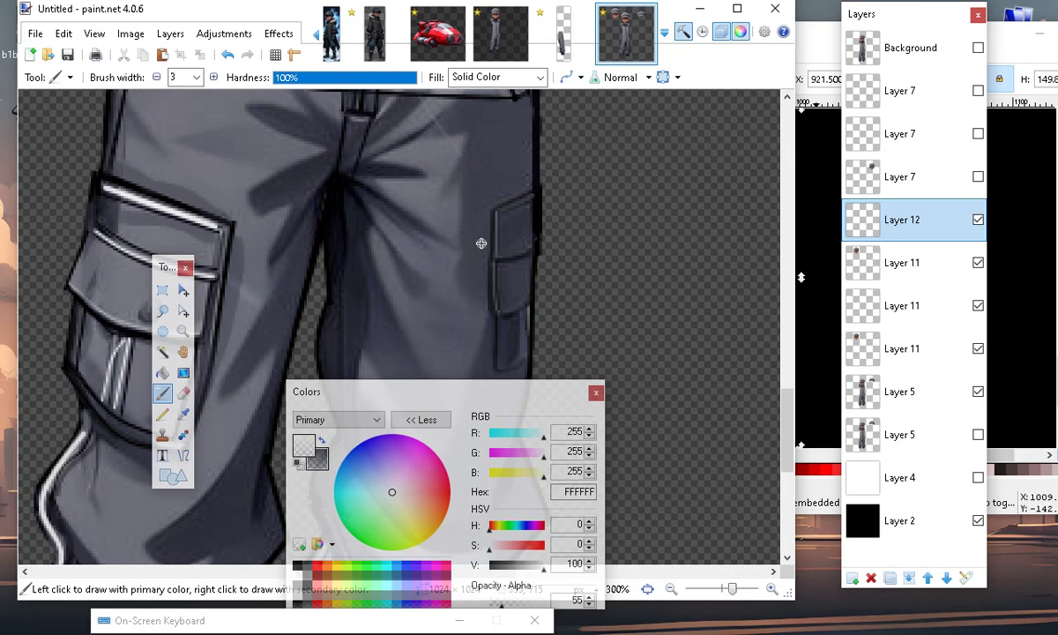
pyautogui.scroll(-5, 470, 278)
pyautogui.scroll(3, 445, 287)
pyautogui.scroll(-3, 449, 289)
pyautogui.scroll(3, 473, 295)
pyautogui.scroll(2, 479, 303)
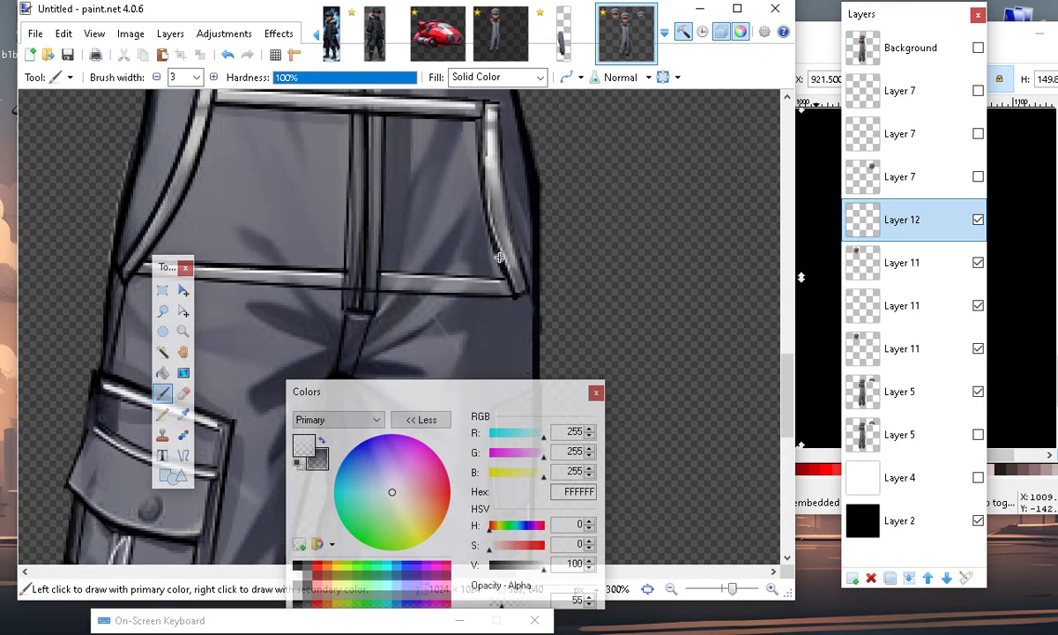
pyautogui.scroll(-2, 304, 322)
pyautogui.scroll(5, 332, 285)
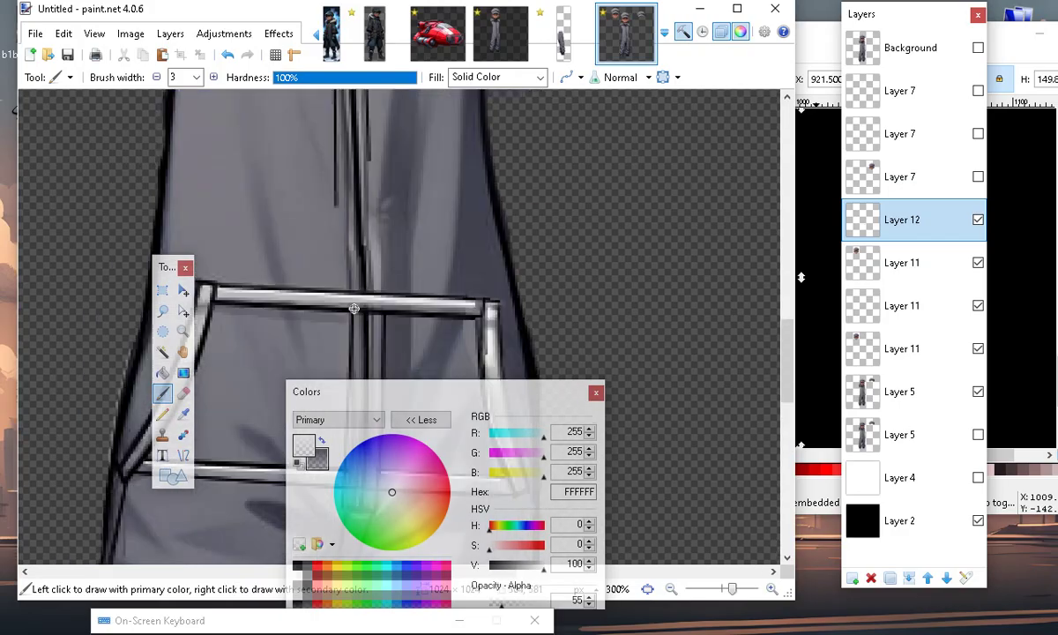
pyautogui.scroll(2, 346, 258)
pyautogui.scroll(3, 341, 242)
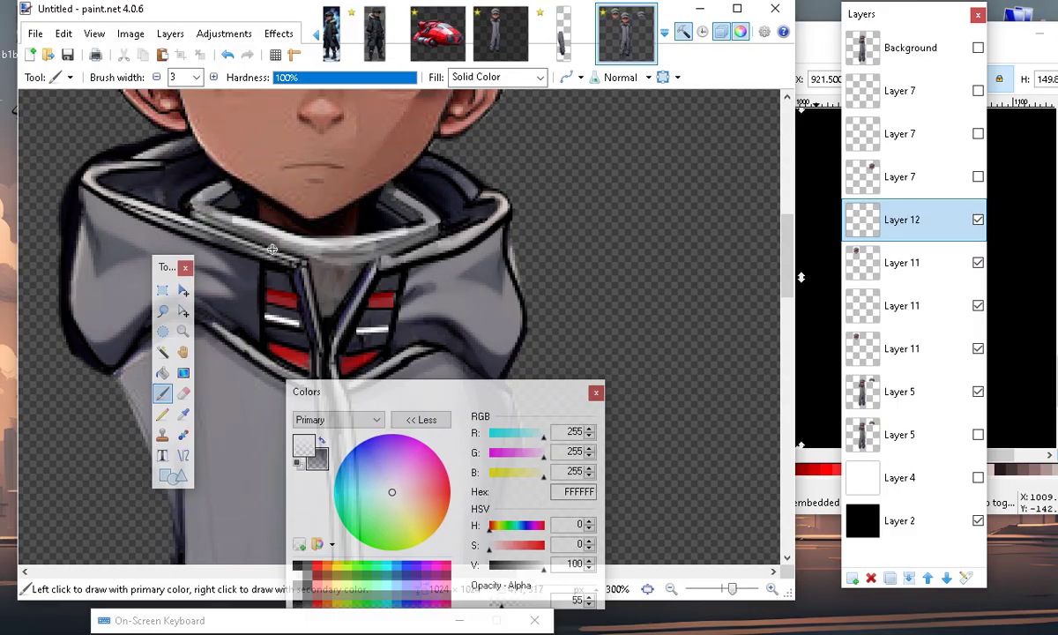
# Move the Colors window to the lower left, keep Layer 12 active, and zoom out to the torso.
pyautogui.click(552, 432)
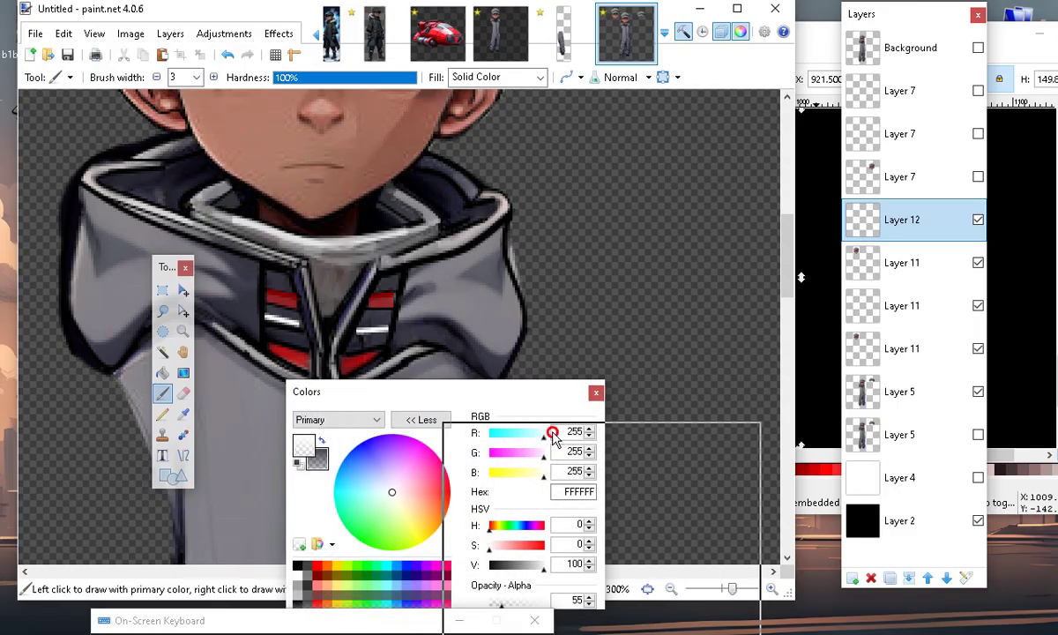
pyautogui.moveTo(573, 394); pyautogui.dragTo(741, 405)
pyautogui.click(925, 215)
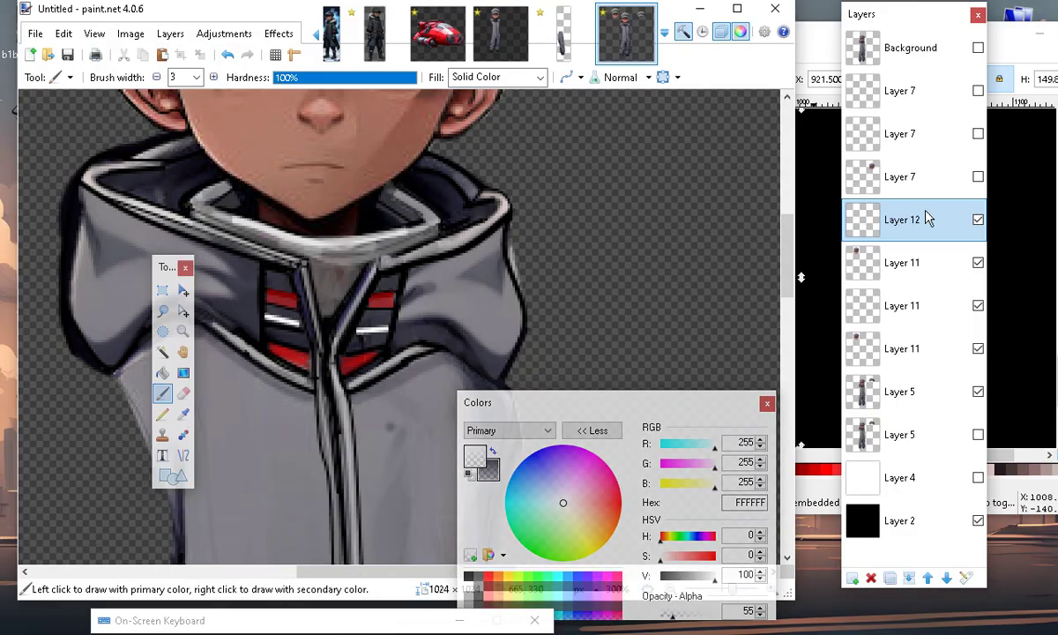
pyautogui.moveTo(638, 399); pyautogui.dragTo(612, 416)
pyautogui.click(247, 522)
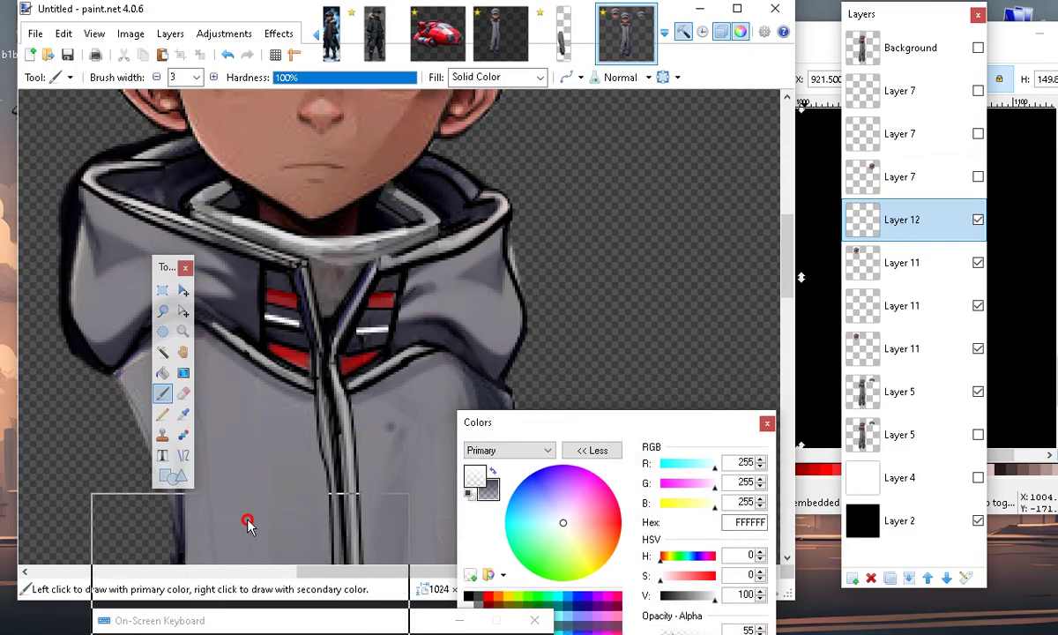
pyautogui.moveTo(248, 522); pyautogui.dragTo(271, 527)
pyautogui.click(671, 589)
pyautogui.scroll(-3, 477, 352)
pyautogui.scroll(-2, 477, 351)
# Move the Tools window aside and toggle Layer 12 and Layer 11 visibility to compare them.
pyautogui.scroll(5, 474, 350)
pyautogui.scroll(1, 486, 357)
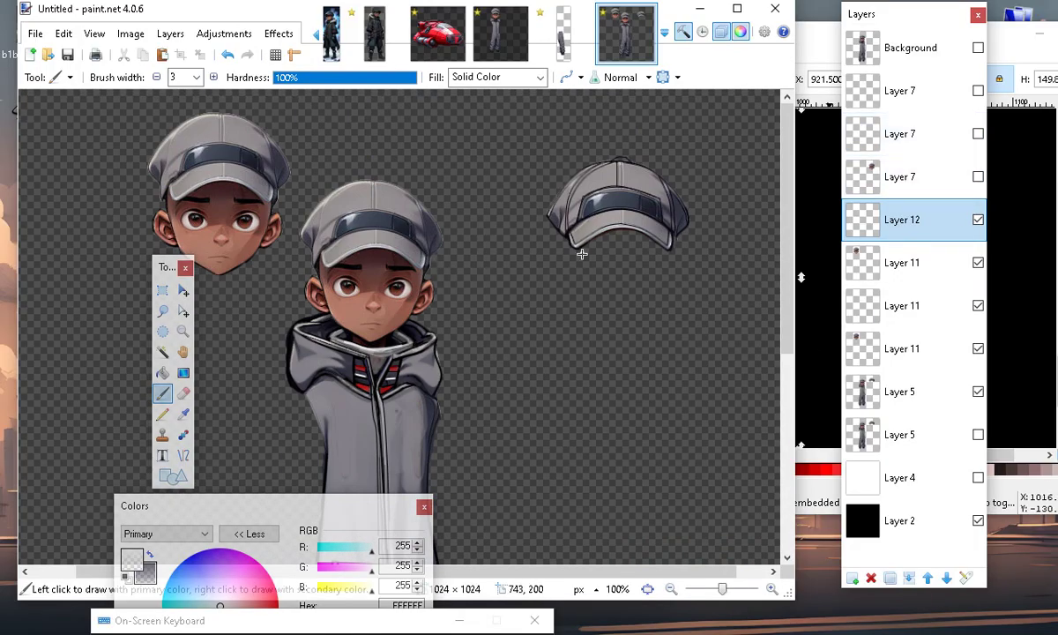
pyautogui.moveTo(169, 266); pyautogui.dragTo(672, 500)
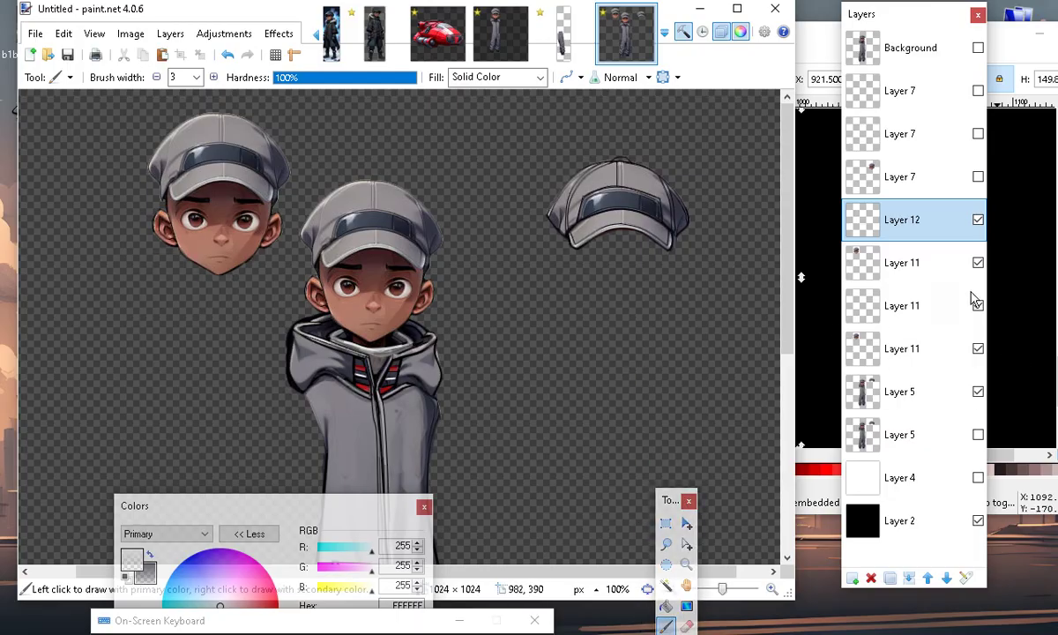
pyautogui.click(977, 220)
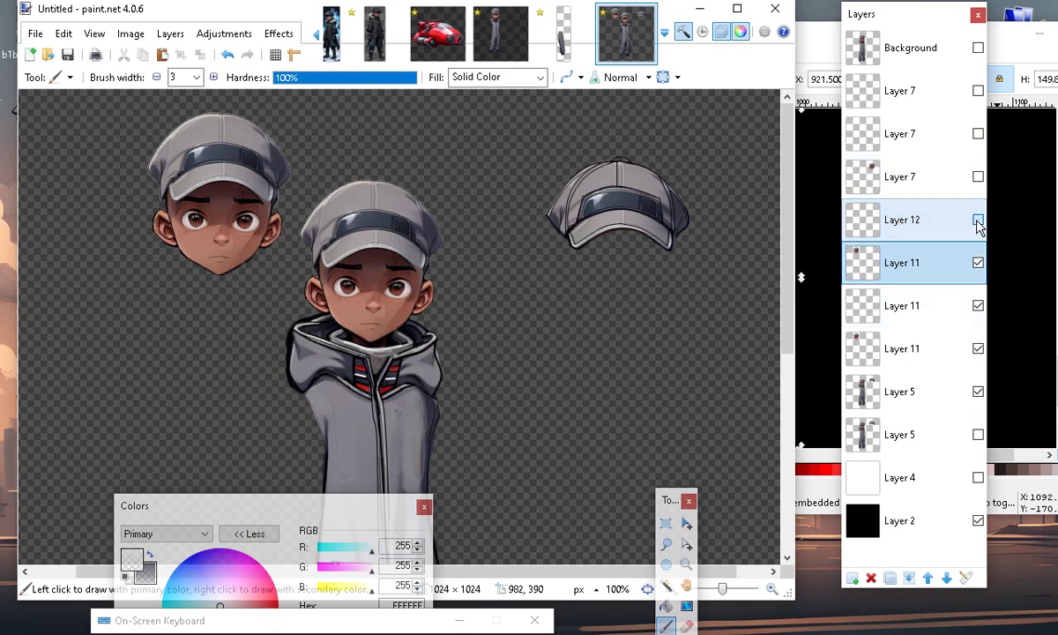
pyautogui.click(978, 221)
pyautogui.click(978, 263)
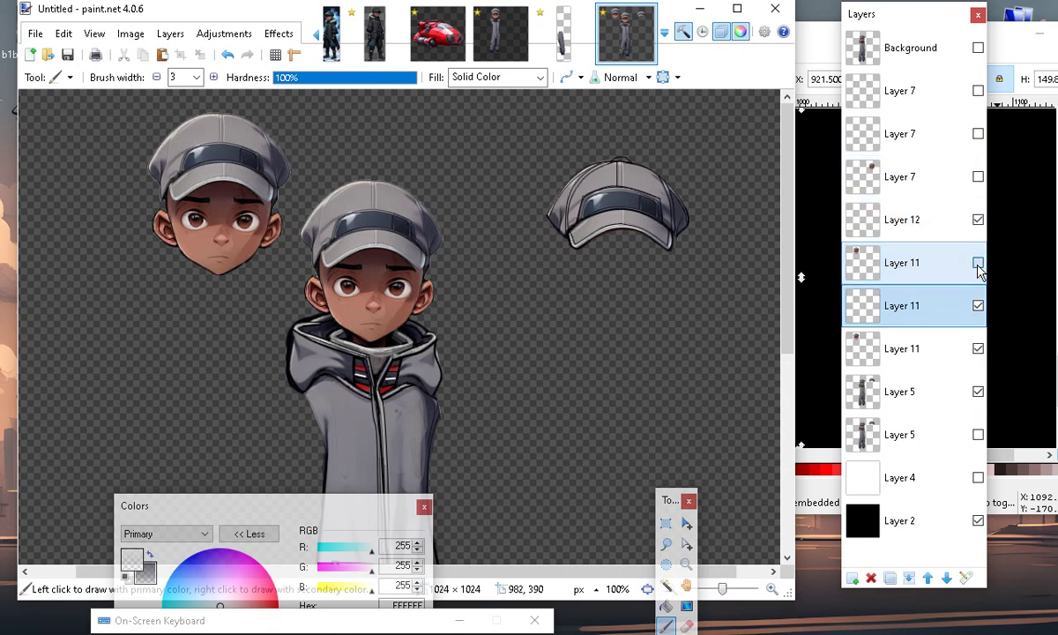
pyautogui.click(978, 263)
pyautogui.click(689, 501)
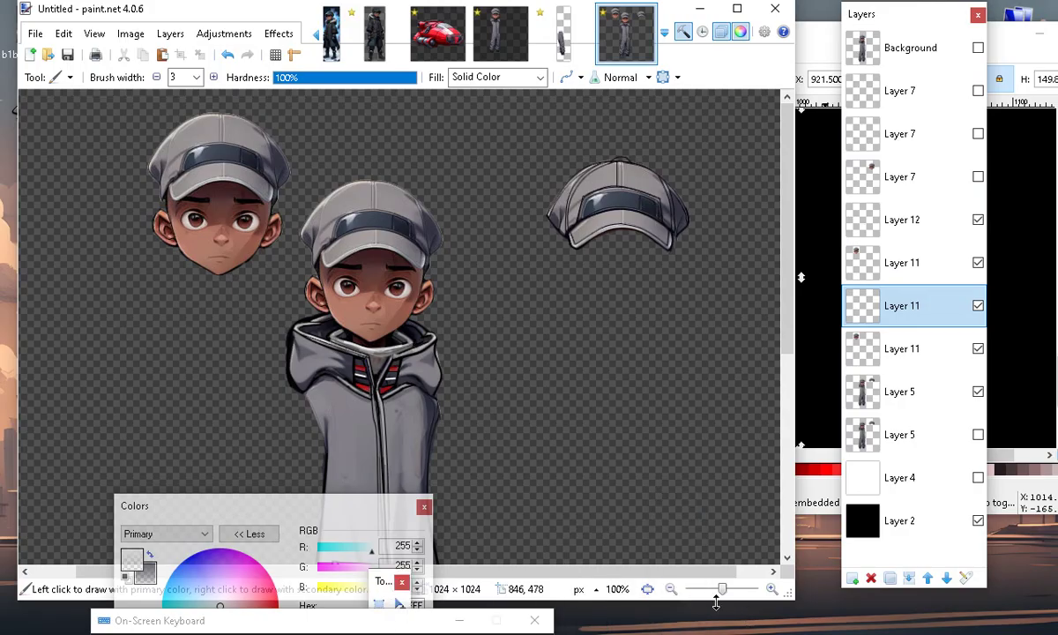
# Zoom out to 33%, back in to 67%, and hide Layer 12.
pyautogui.click(670, 589)
pyautogui.click(670, 589)
pyautogui.click(671, 589)
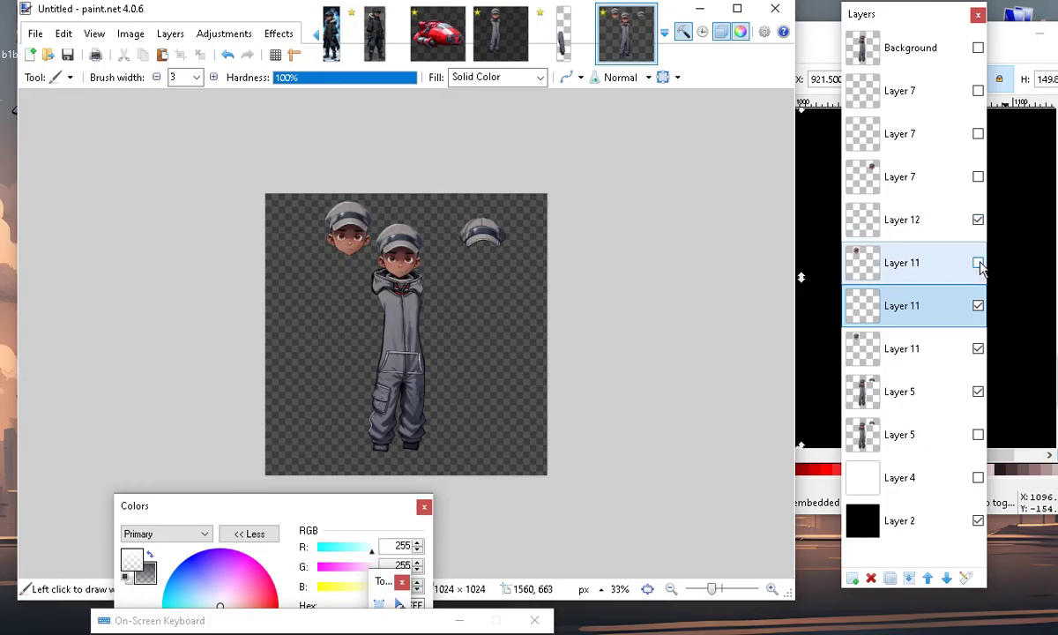
pyautogui.click(771, 589)
pyautogui.click(772, 589)
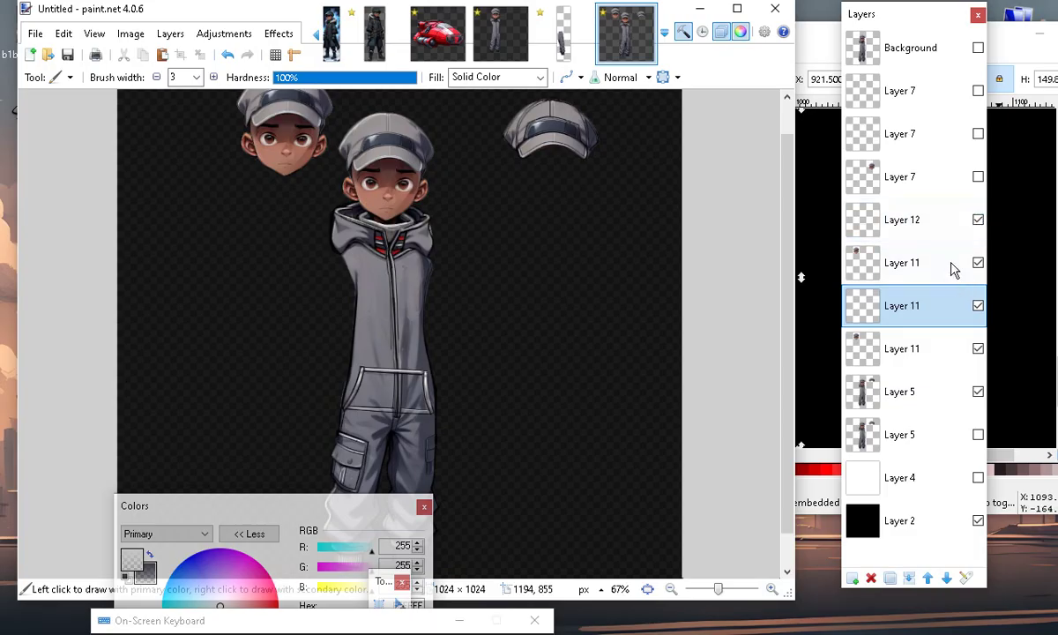
pyautogui.click(977, 221)
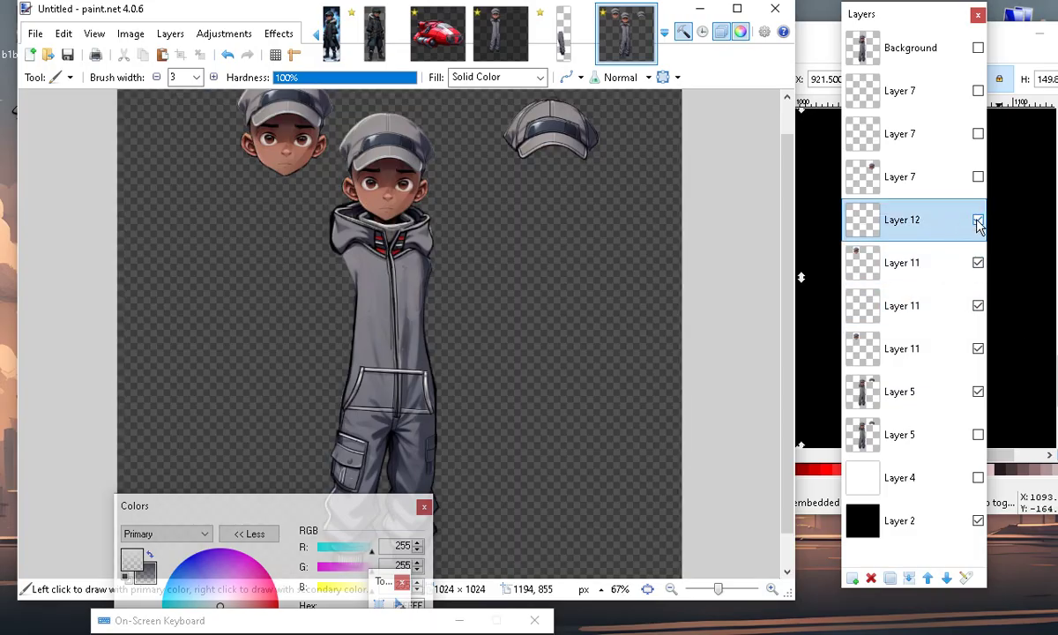
# Restore Layer 12's visibility using two Edit > Undo steps and reselect it as the working layer.
pyautogui.hotkey('alt', 'pagedown')
pyautogui.click(976, 221)
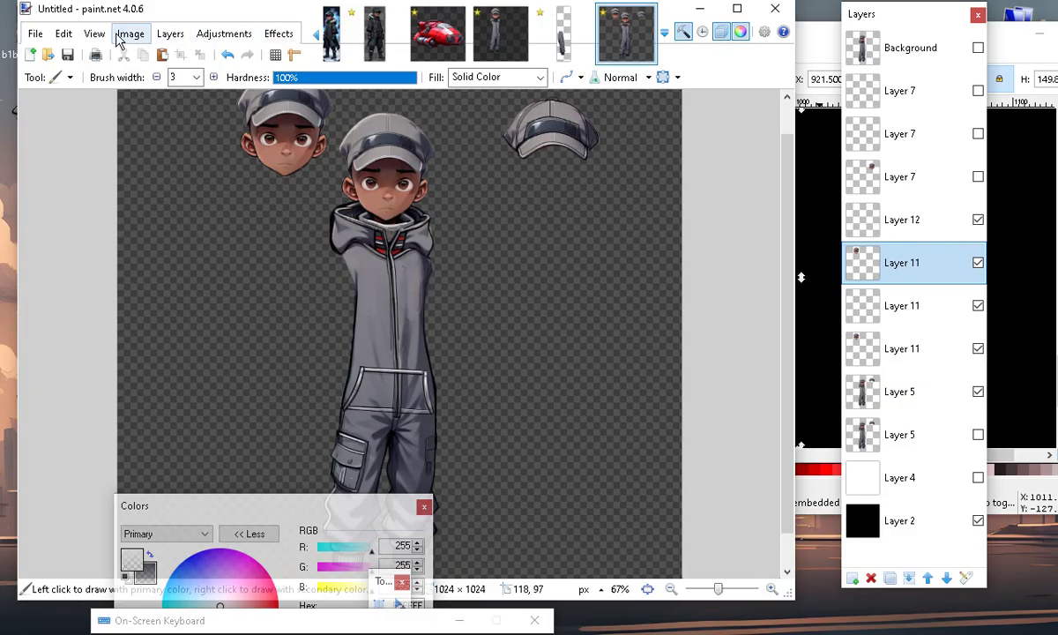
pyautogui.click(65, 35)
pyautogui.click(83, 55)
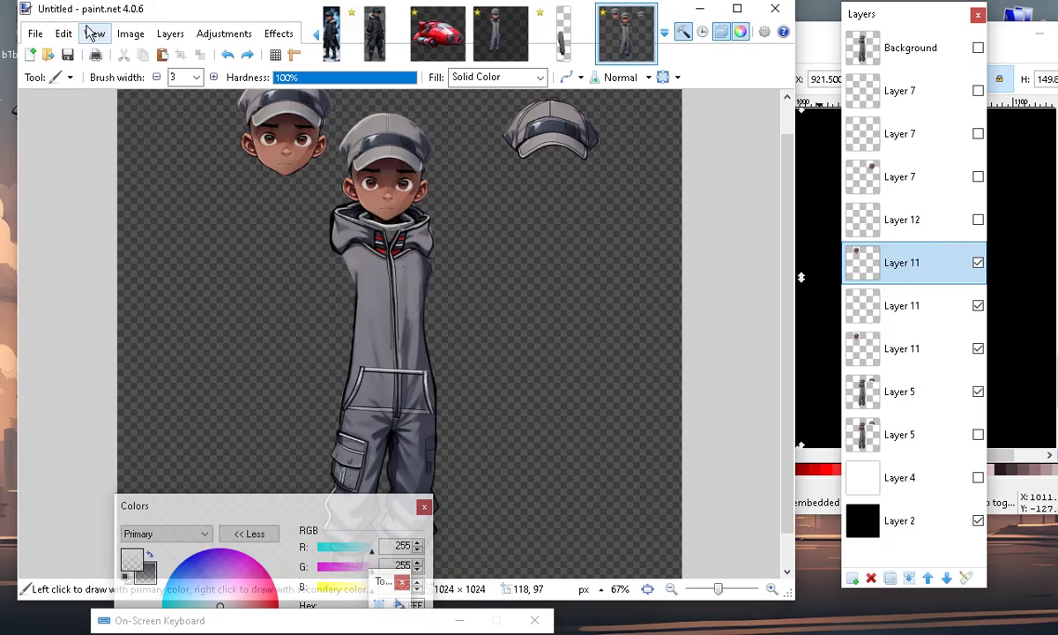
pyautogui.click(63, 33)
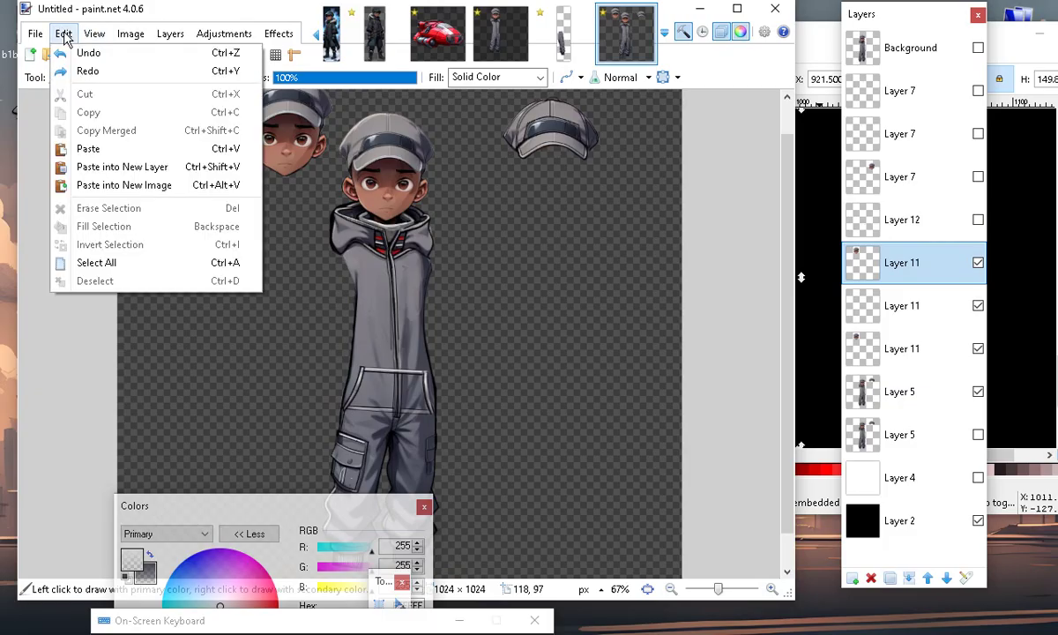
pyautogui.click(74, 53)
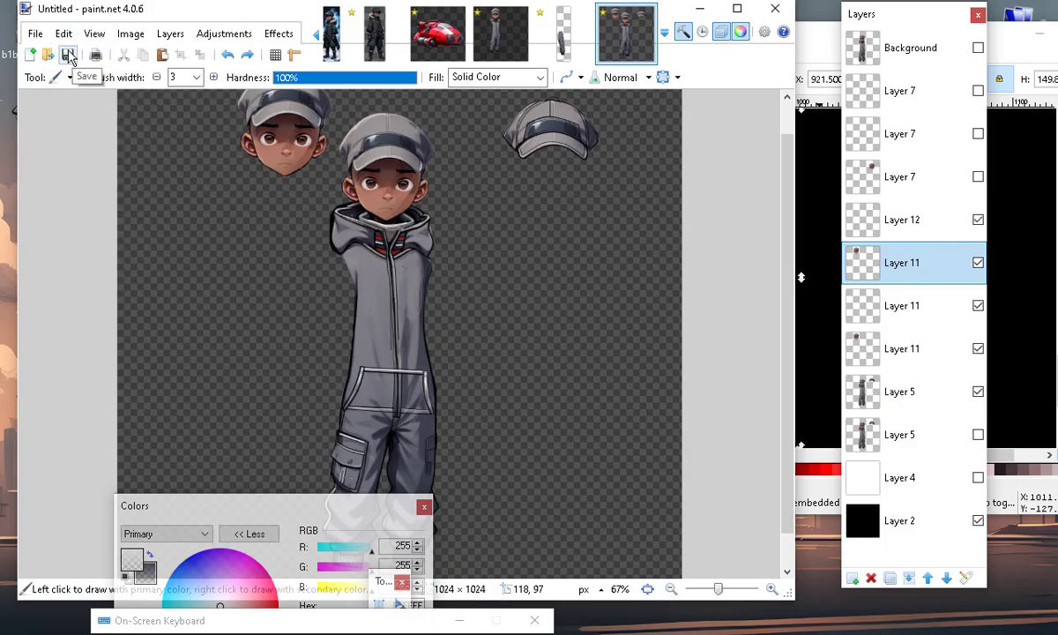
pyautogui.click(959, 227)
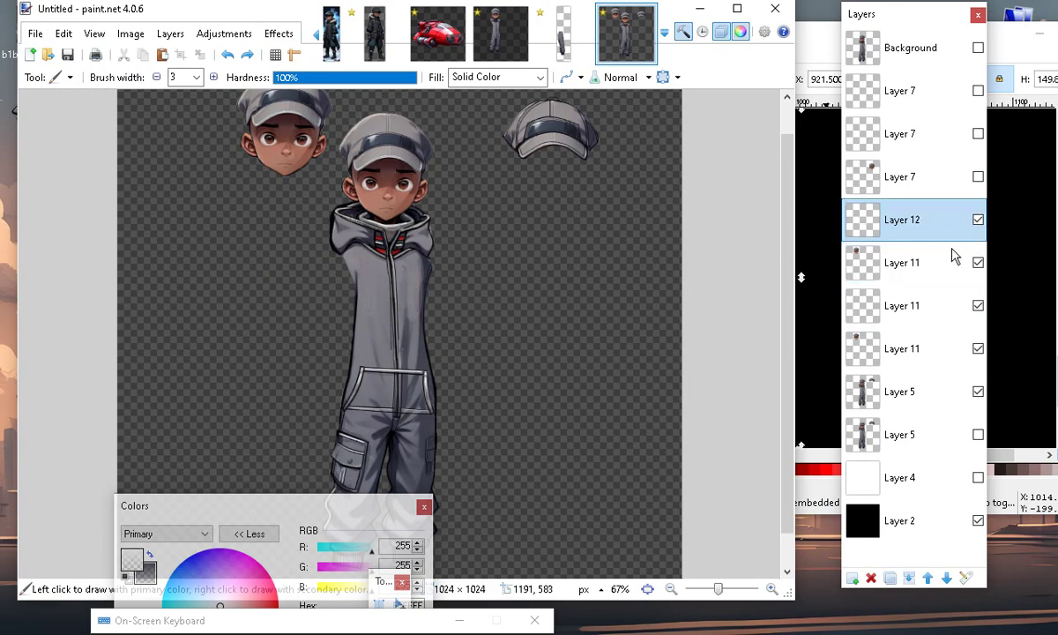
# Toggle Layer 5's visibility repeatedly to inspect its full-body figure, and select Layer 5.
pyautogui.click(978, 394)
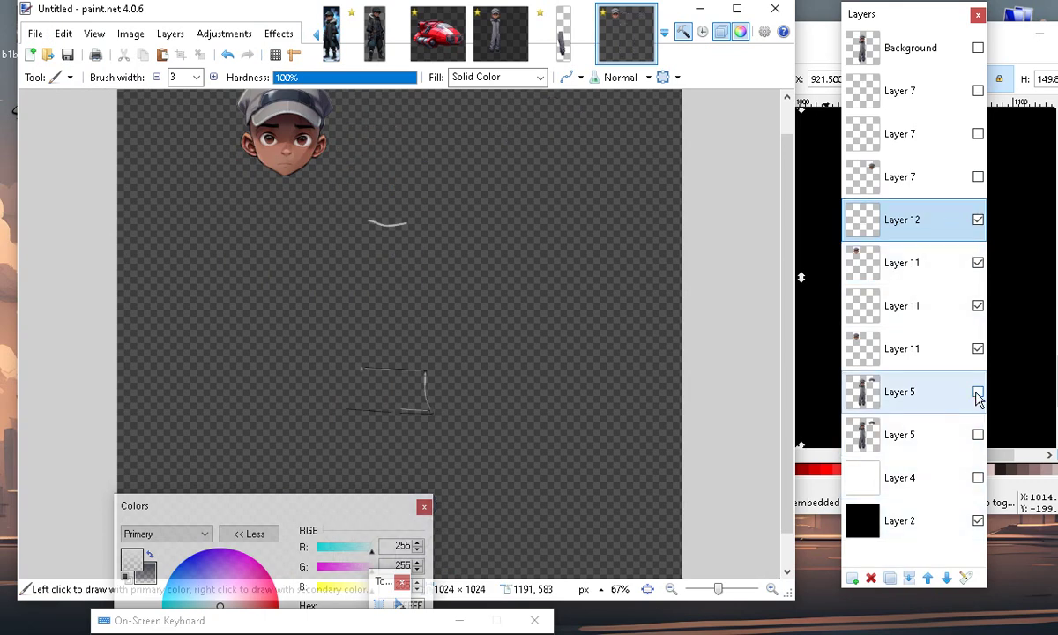
pyautogui.click(978, 394)
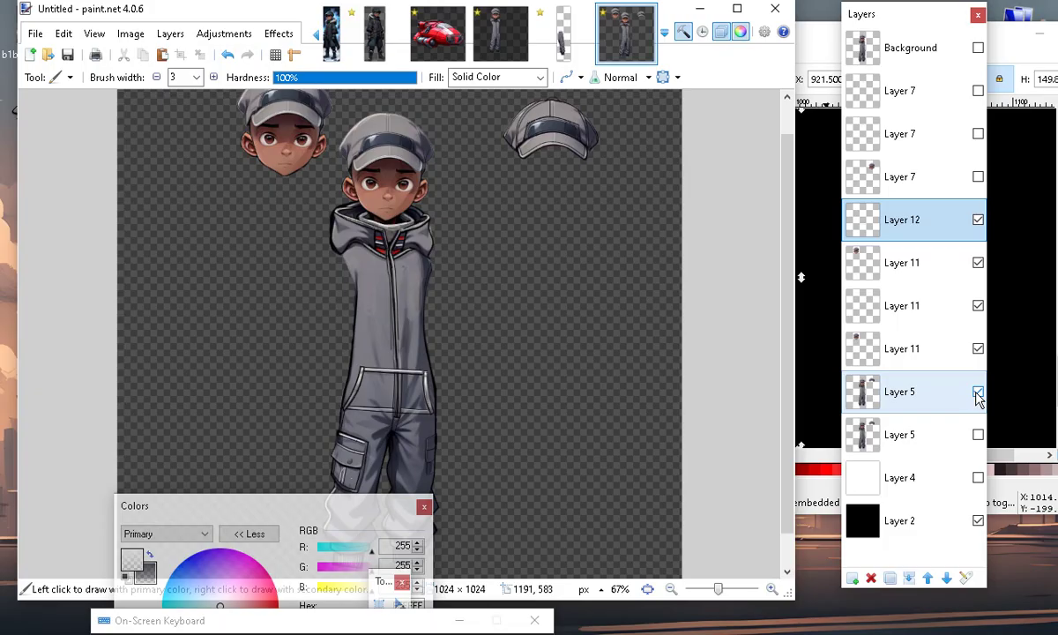
pyautogui.click(978, 393)
pyautogui.click(978, 393)
pyautogui.click(931, 399)
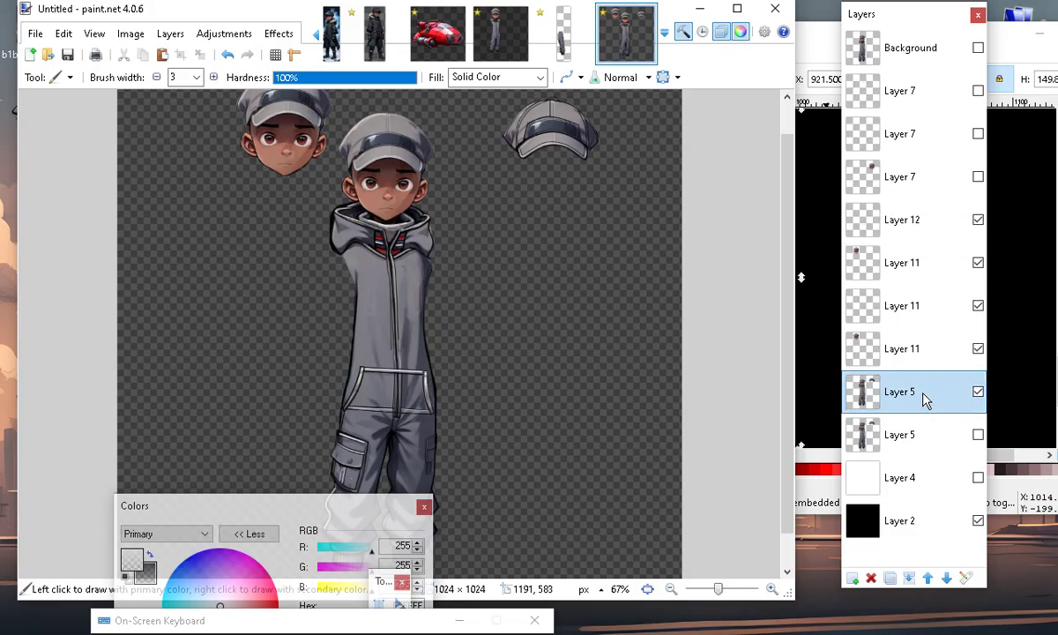
pyautogui.click(976, 391)
pyautogui.click(973, 396)
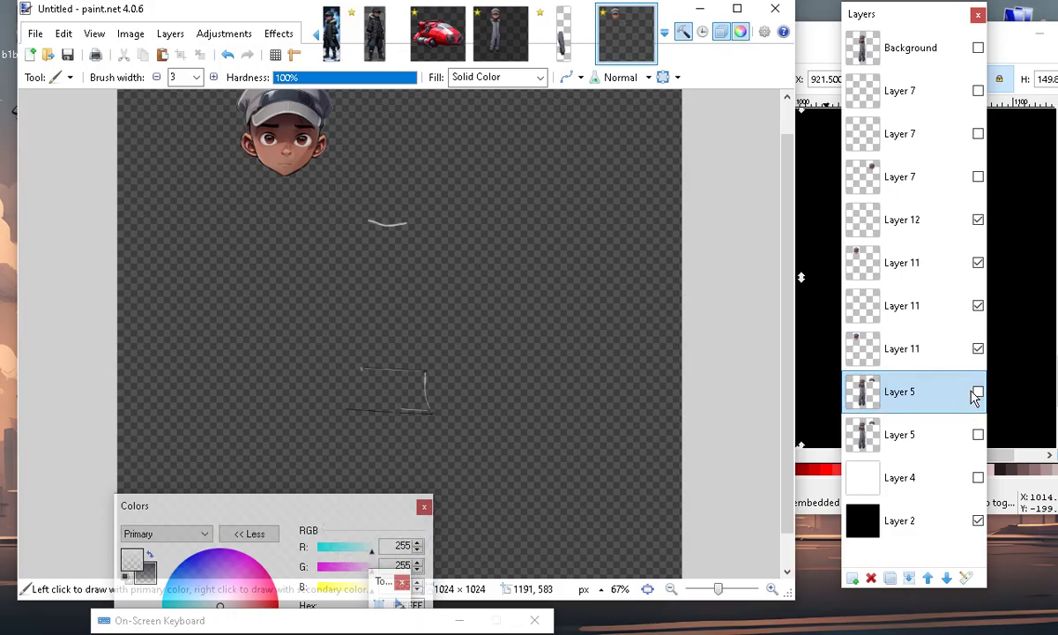
pyautogui.click(977, 392)
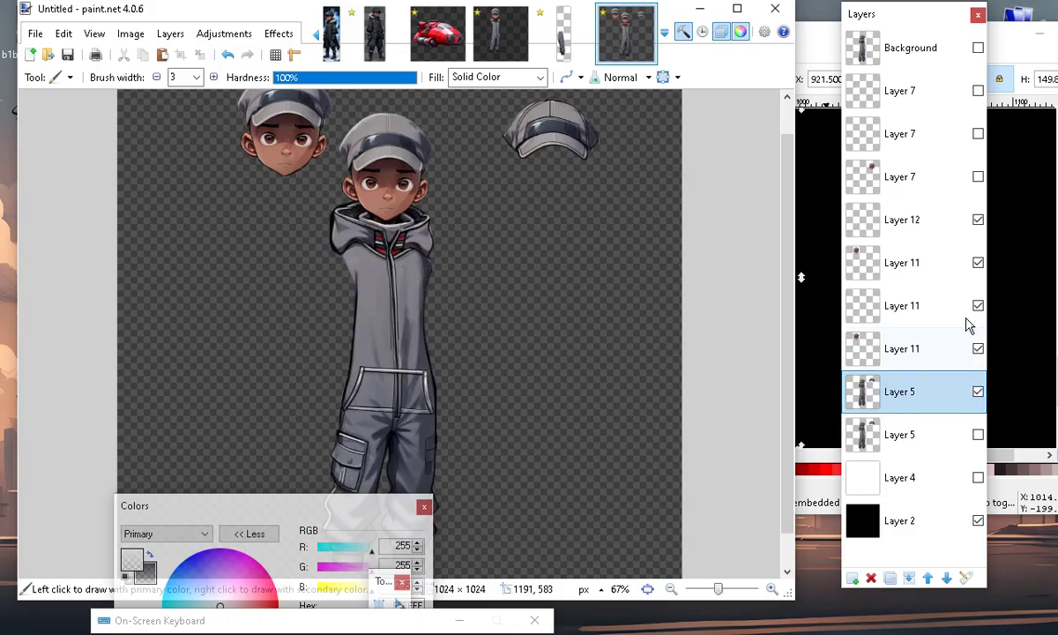
# Compare the head layers by toggling Layer 12, the Layer 11 head and the Layer 7 head.
pyautogui.click(977, 220)
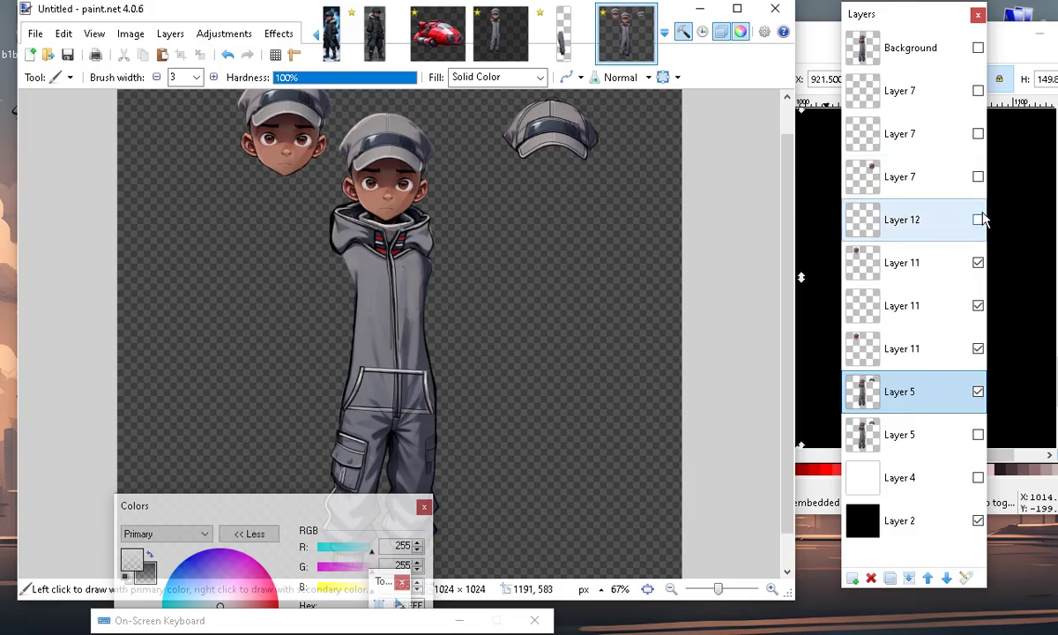
pyautogui.click(977, 262)
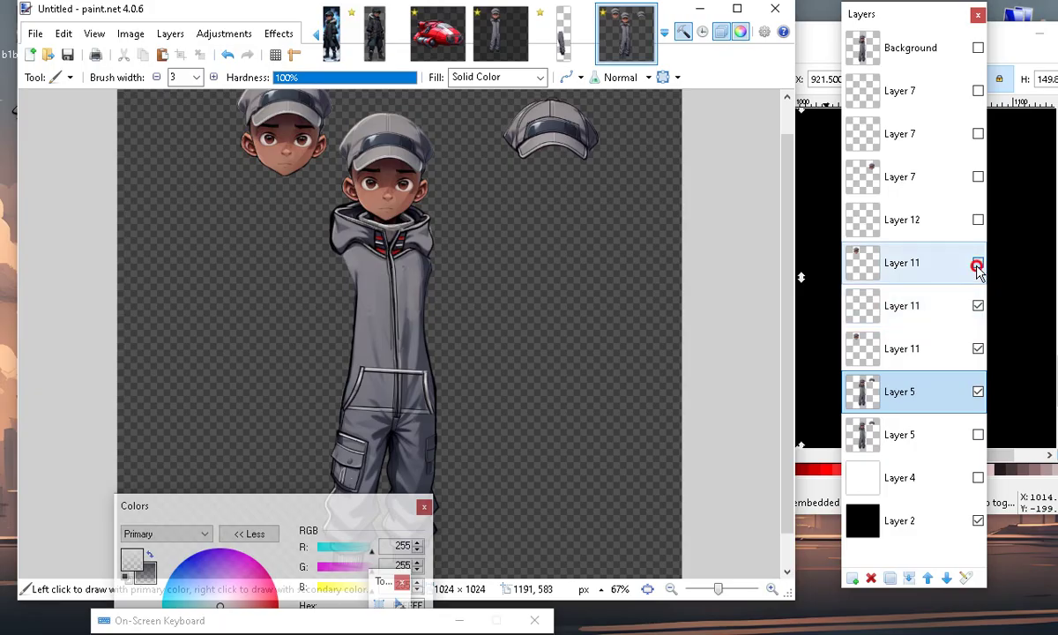
pyautogui.click(978, 220)
pyautogui.click(977, 176)
pyautogui.click(977, 177)
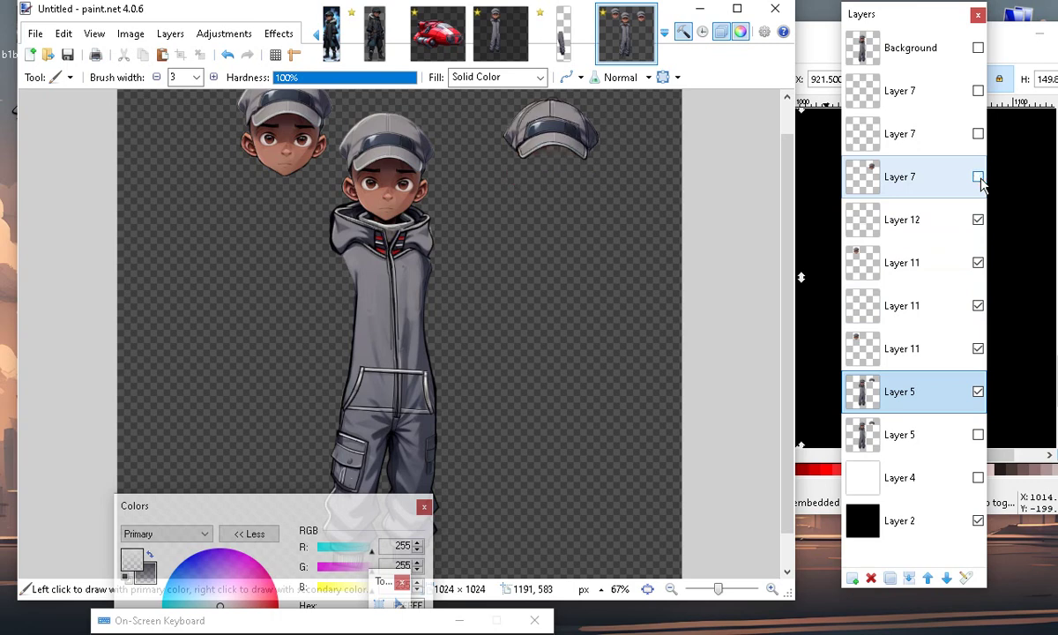
pyautogui.click(977, 176)
pyautogui.click(977, 176)
pyautogui.click(978, 177)
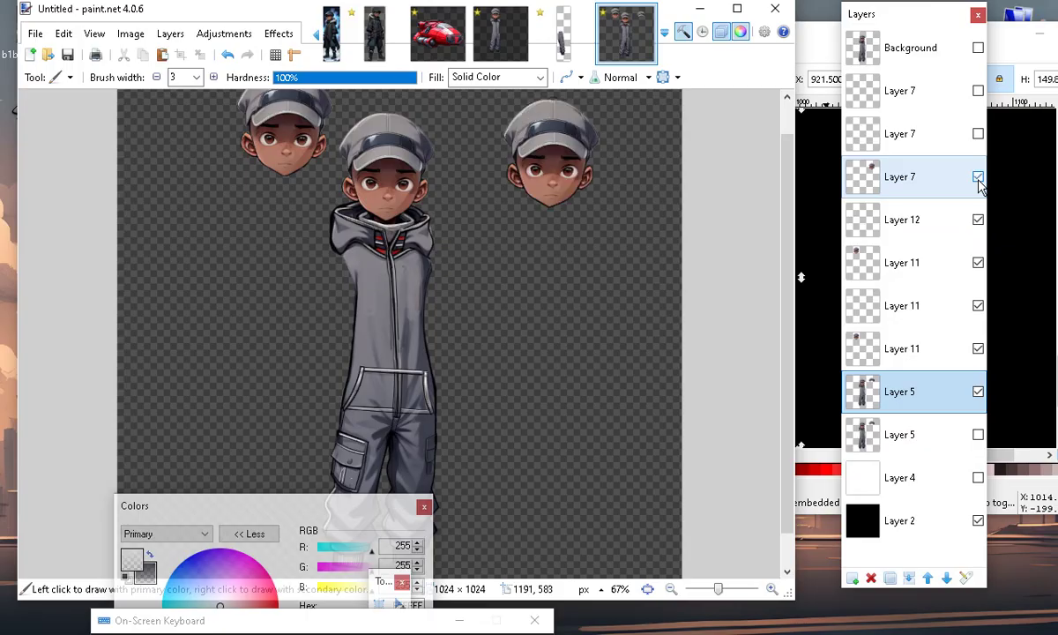
pyautogui.click(978, 177)
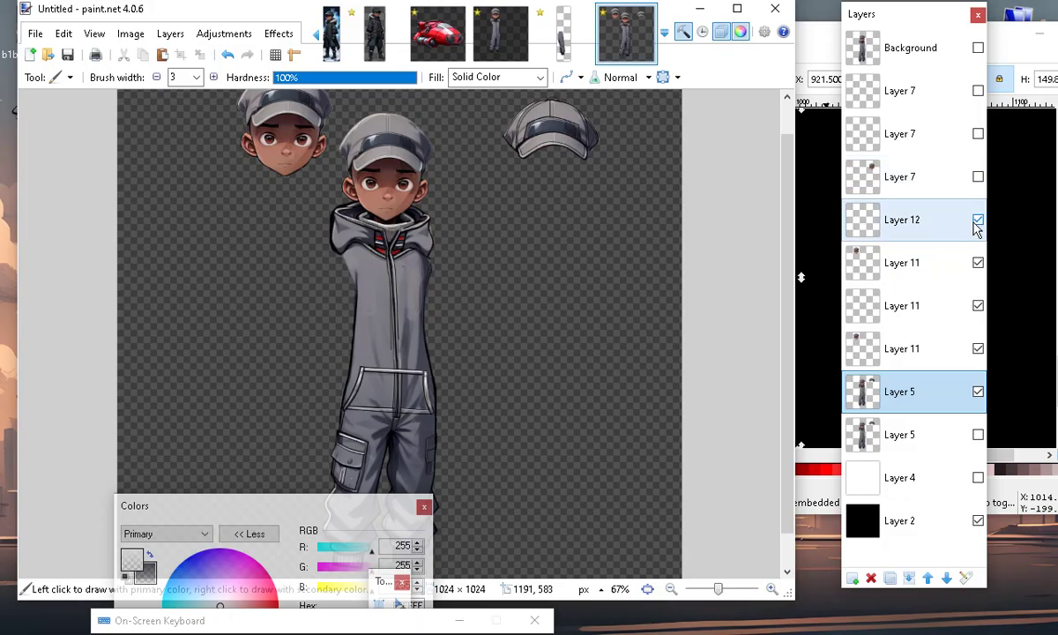
pyautogui.click(978, 219)
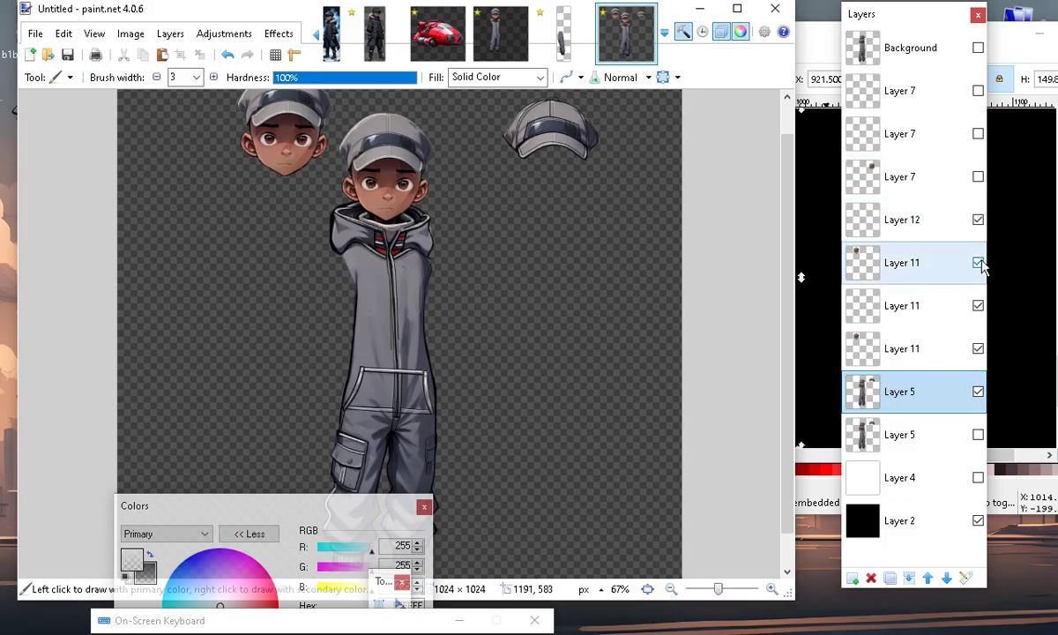
# Hide the second Layer 11 and the Layer 5 boy figure, adjusting with undo and redo.
pyautogui.click(979, 306)
pyautogui.click(952, 348)
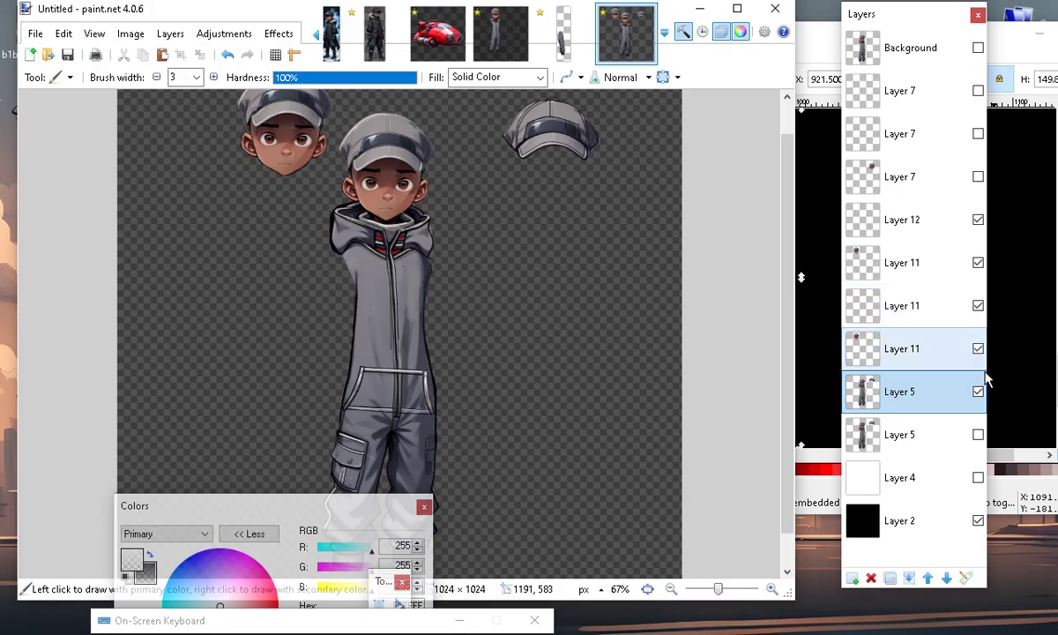
pyautogui.click(978, 391)
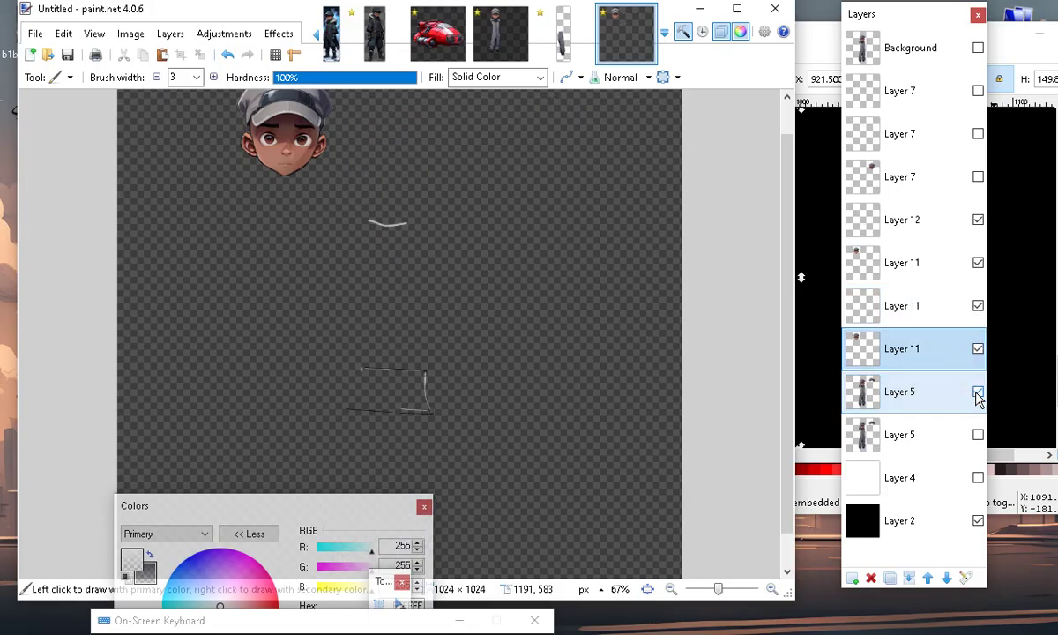
pyautogui.click(977, 393)
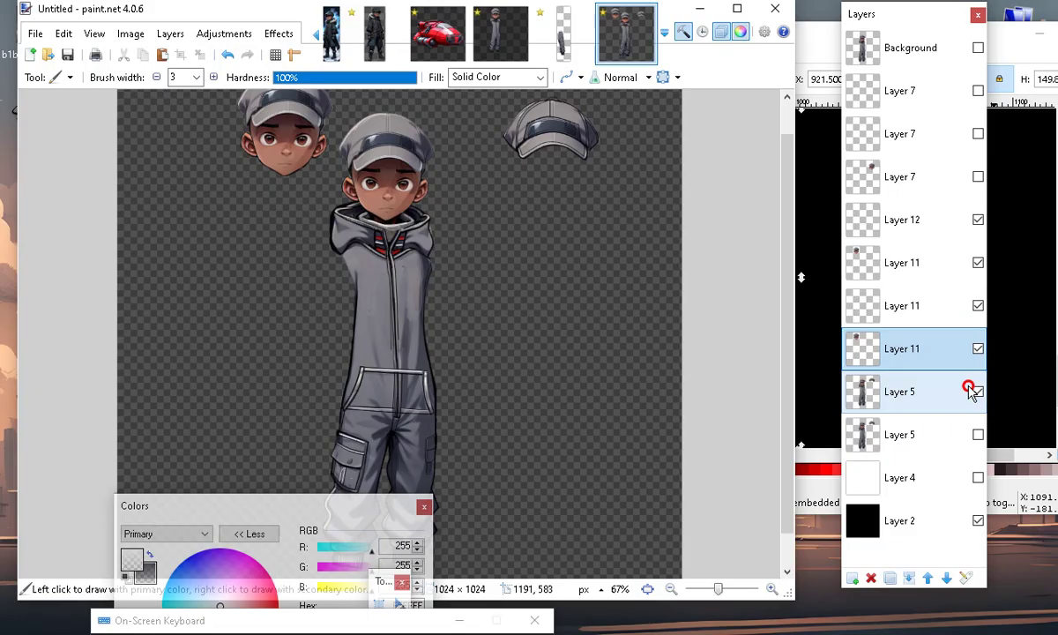
pyautogui.click(969, 391)
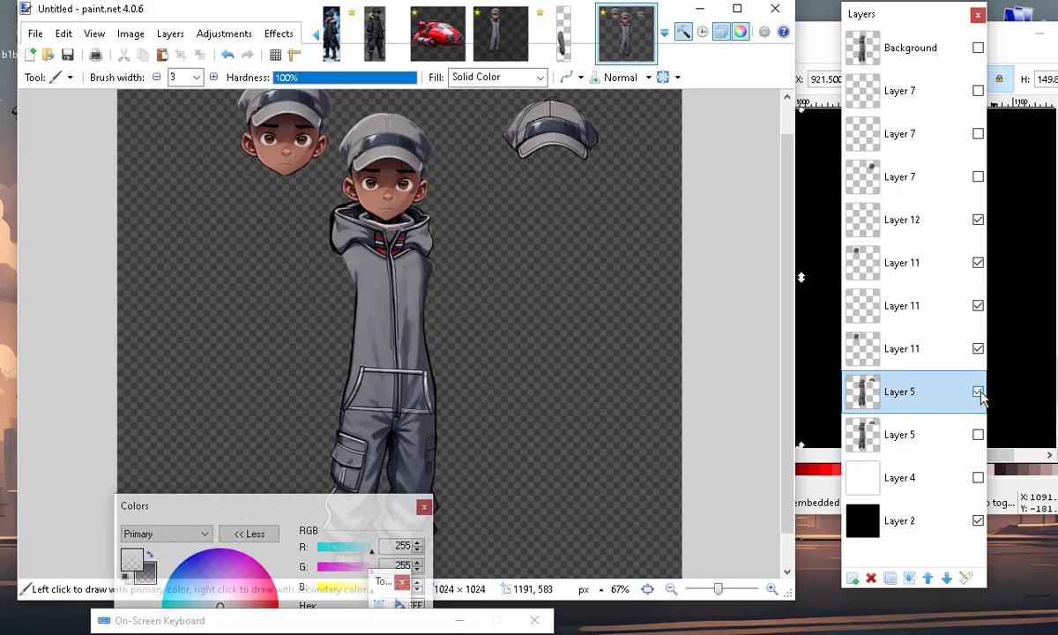
pyautogui.hotkey('ctrl', 'z')
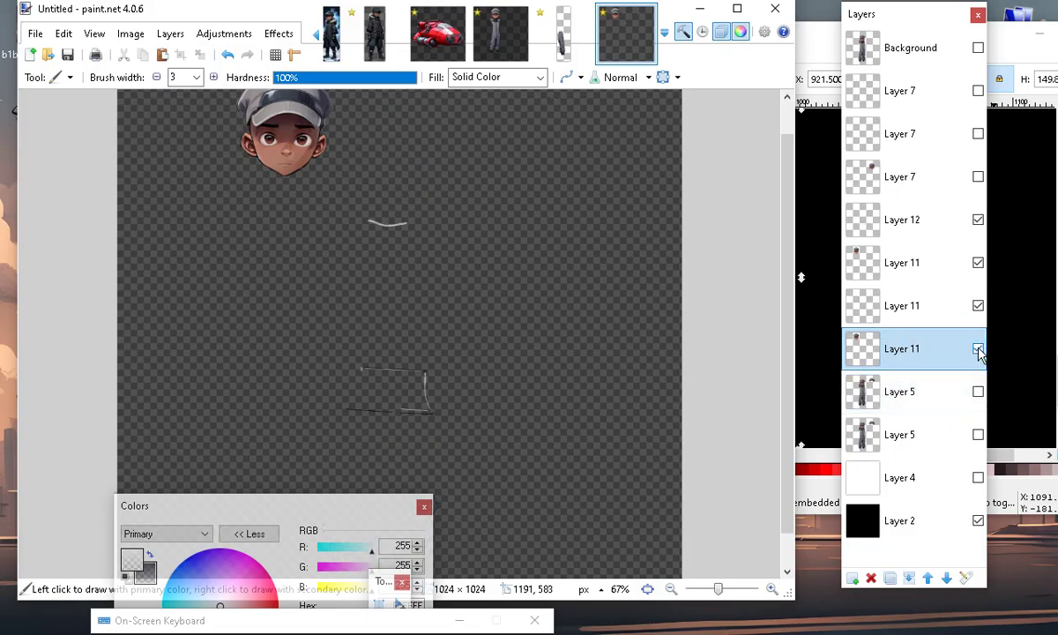
pyautogui.hotkey('ctrl', 'z')
pyautogui.click(978, 350)
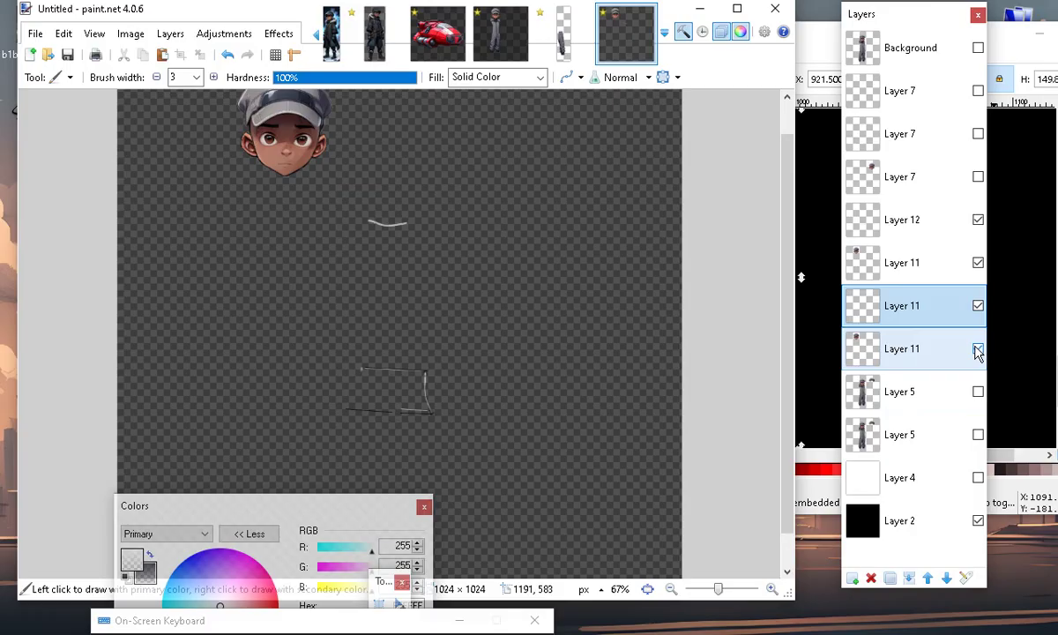
pyautogui.scroll(2, 473, 401)
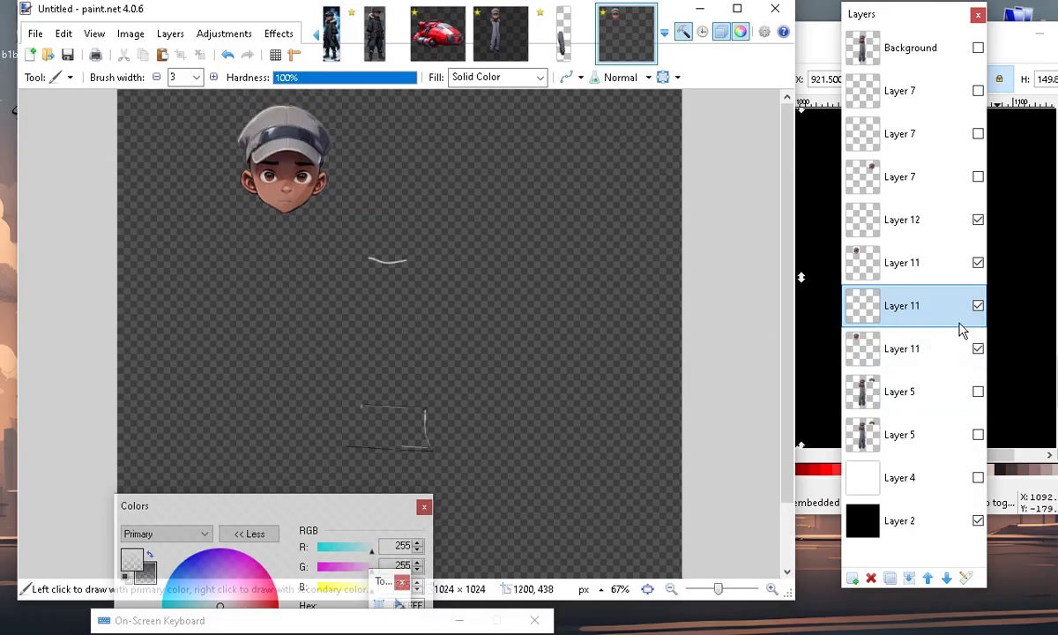
pyautogui.hotkey('ctrl', 'y')
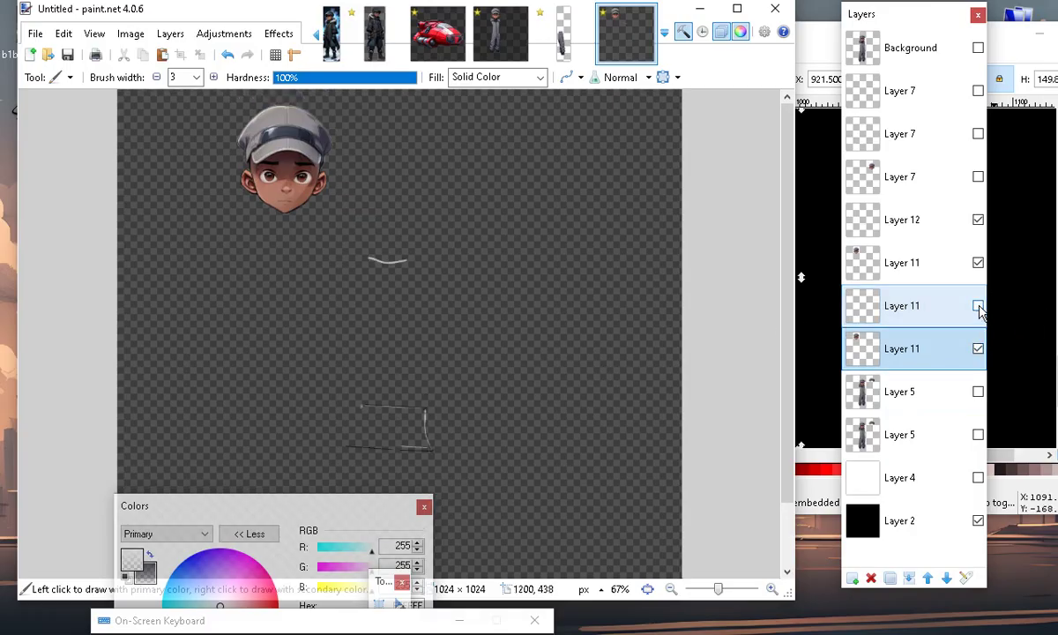
# Check the Layer 11 and Layer 12 contents by toggling them, then make Layer 12 active.
pyautogui.click(977, 263)
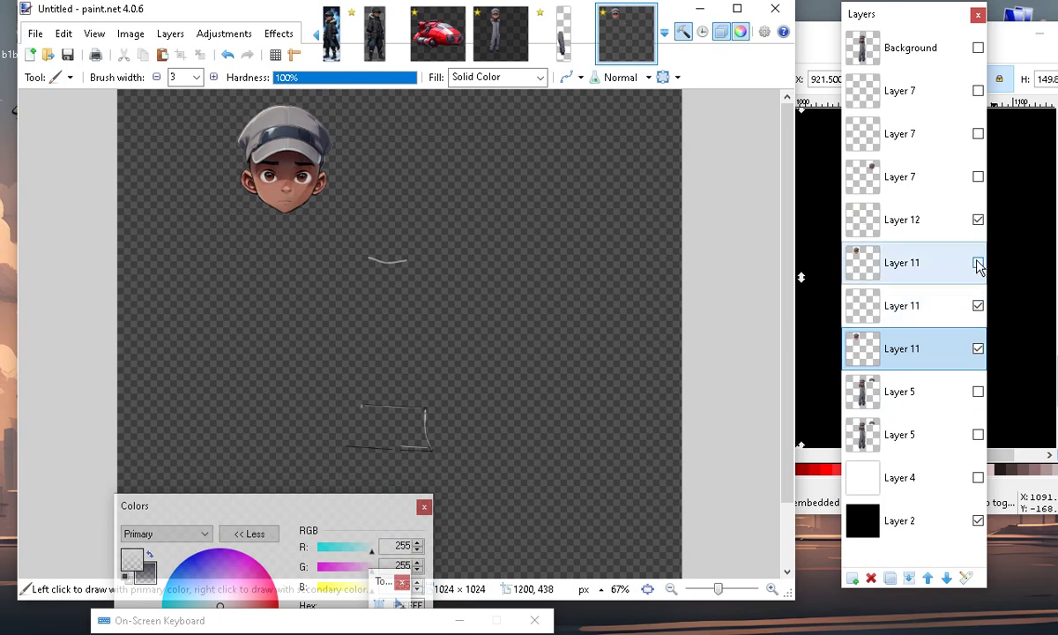
pyautogui.click(978, 263)
pyautogui.click(977, 220)
pyautogui.click(977, 220)
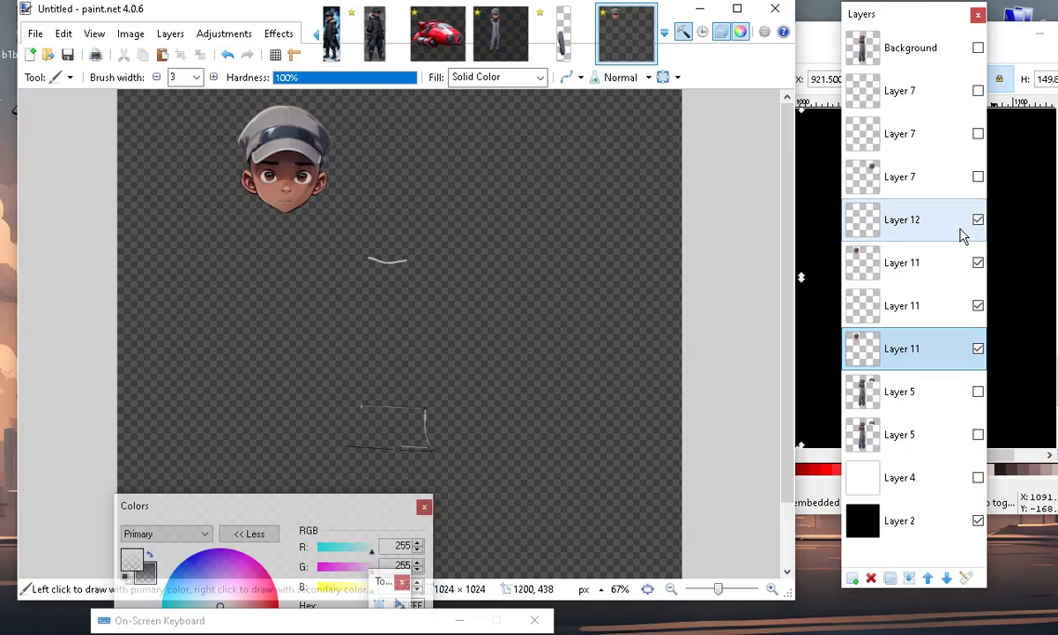
pyautogui.click(942, 227)
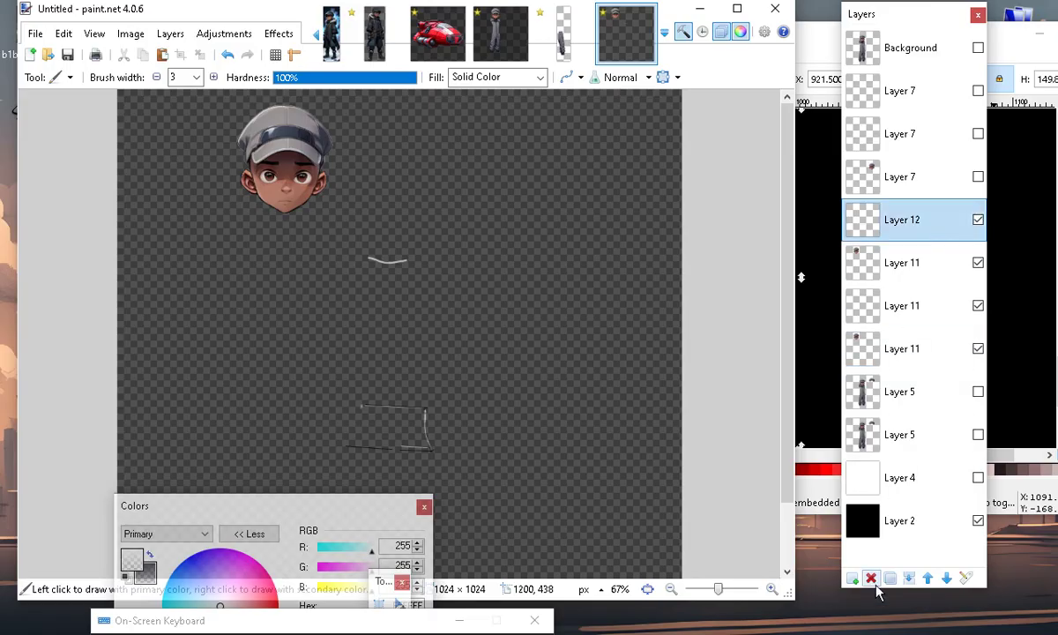
# Merge Layer 12 down into Layer 11 and move the colour panel aside.
pyautogui.click(909, 577)
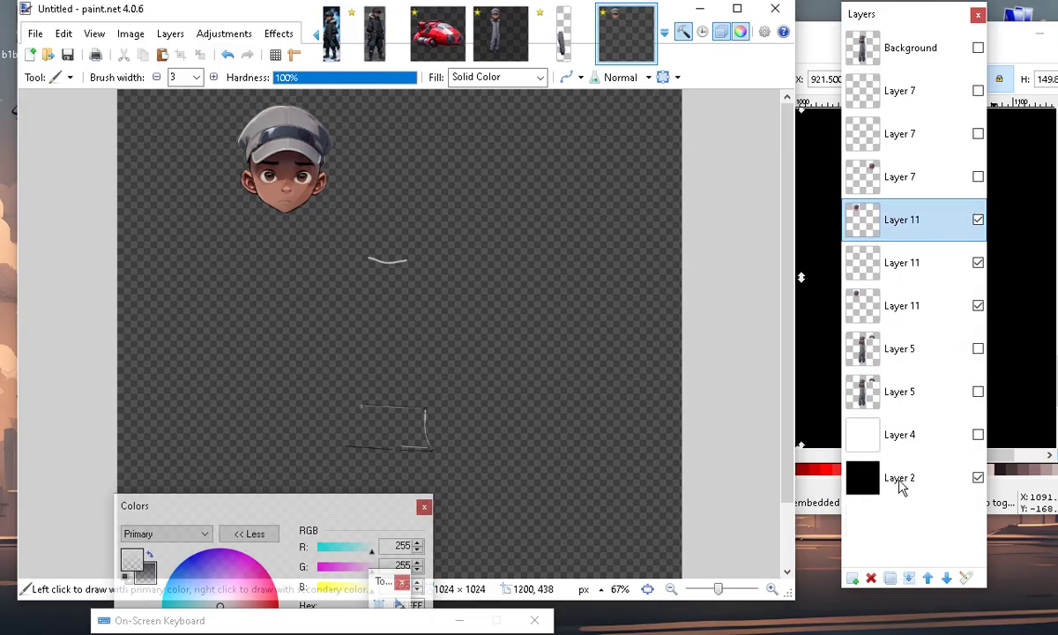
pyautogui.click(978, 264)
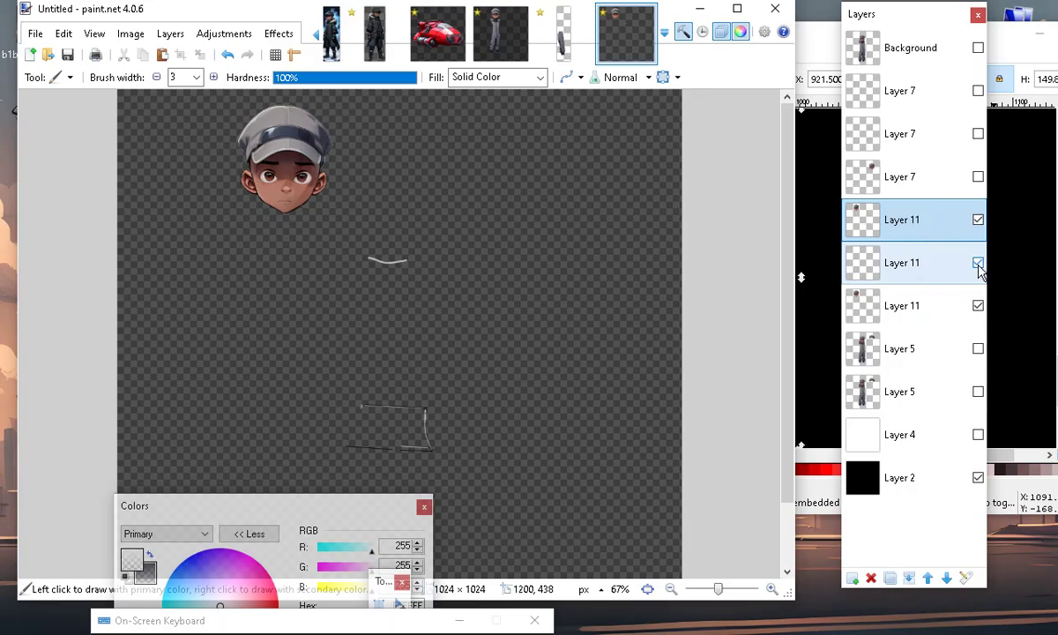
pyautogui.click(978, 263)
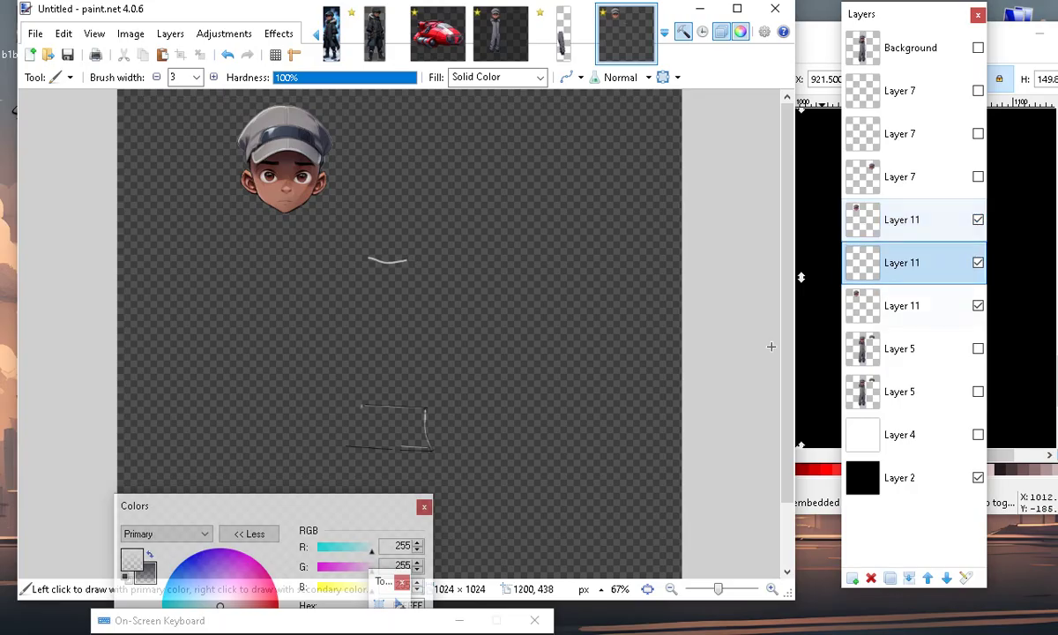
pyautogui.moveTo(335, 515); pyautogui.dragTo(317, 567)
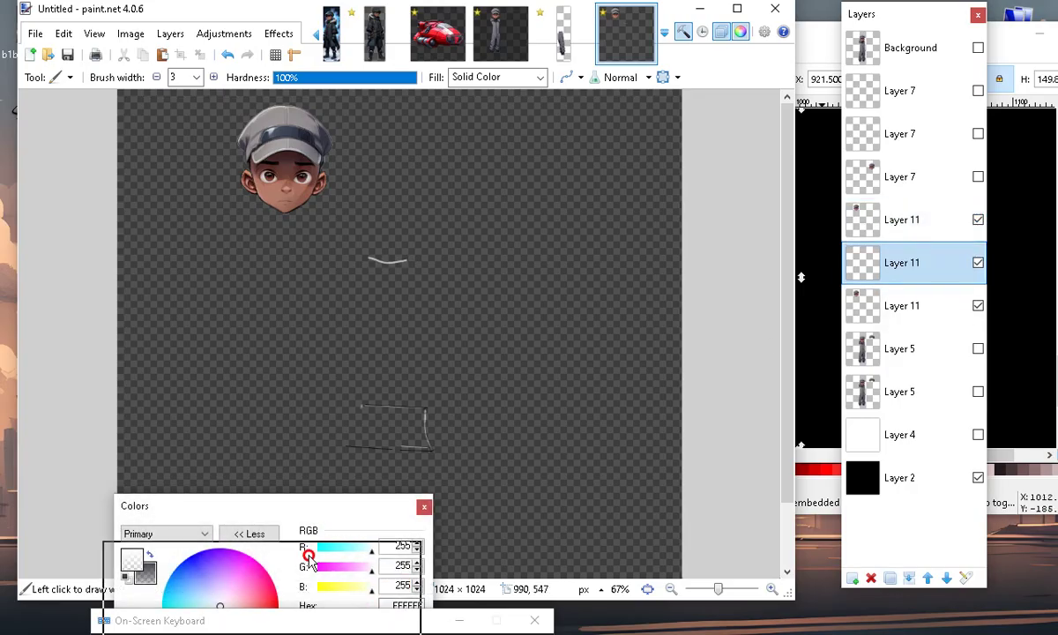
# Toggle each Layer 11 copy's visibility to compare, leaving the merged stroke layer hidden.
pyautogui.click(977, 219)
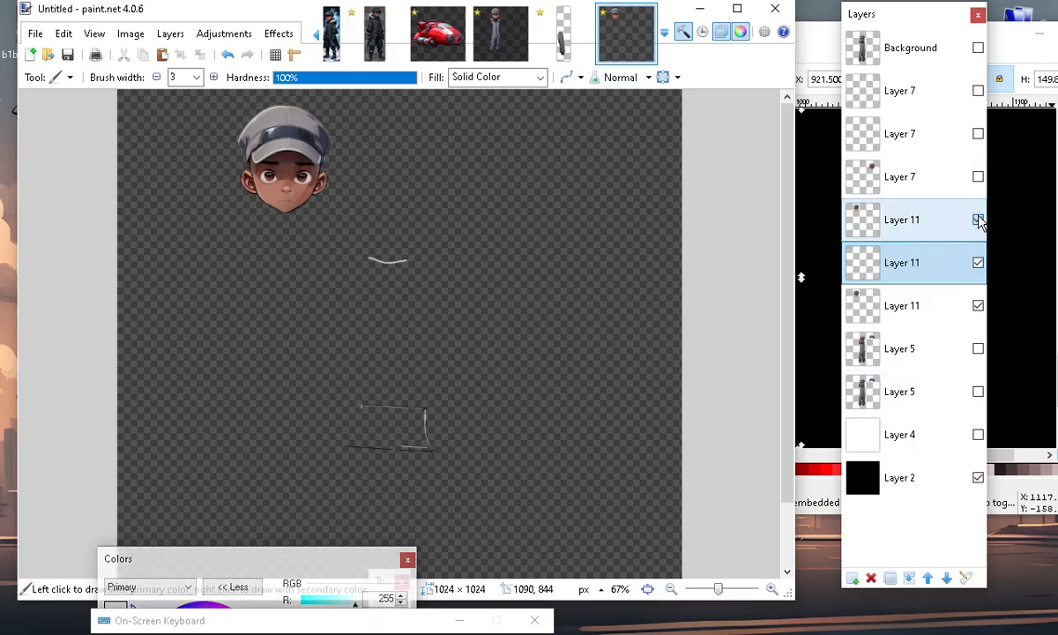
pyautogui.click(978, 220)
pyautogui.click(977, 264)
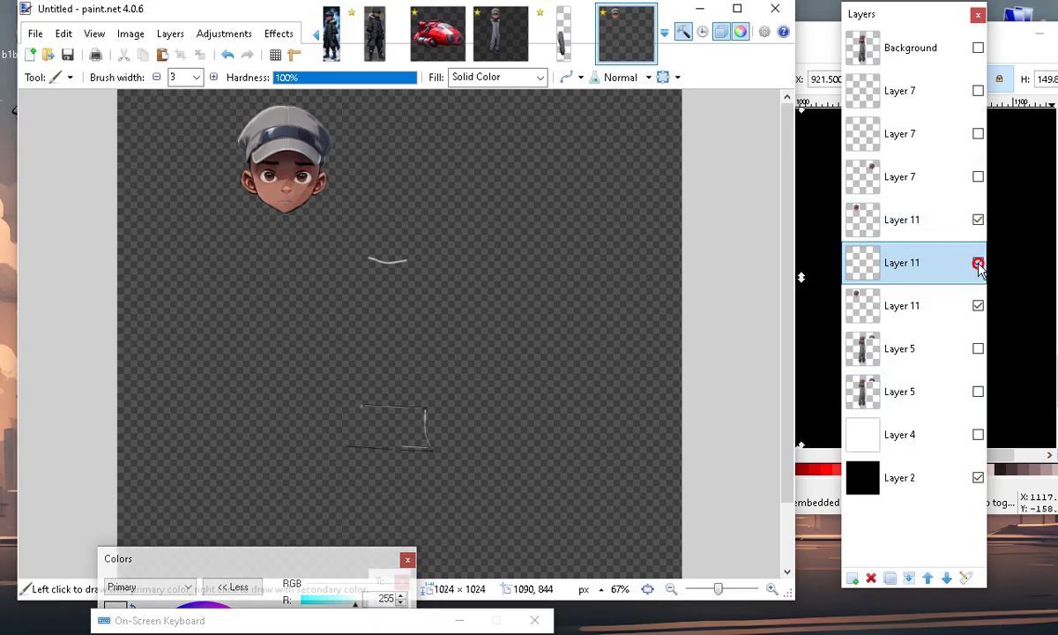
pyautogui.click(977, 264)
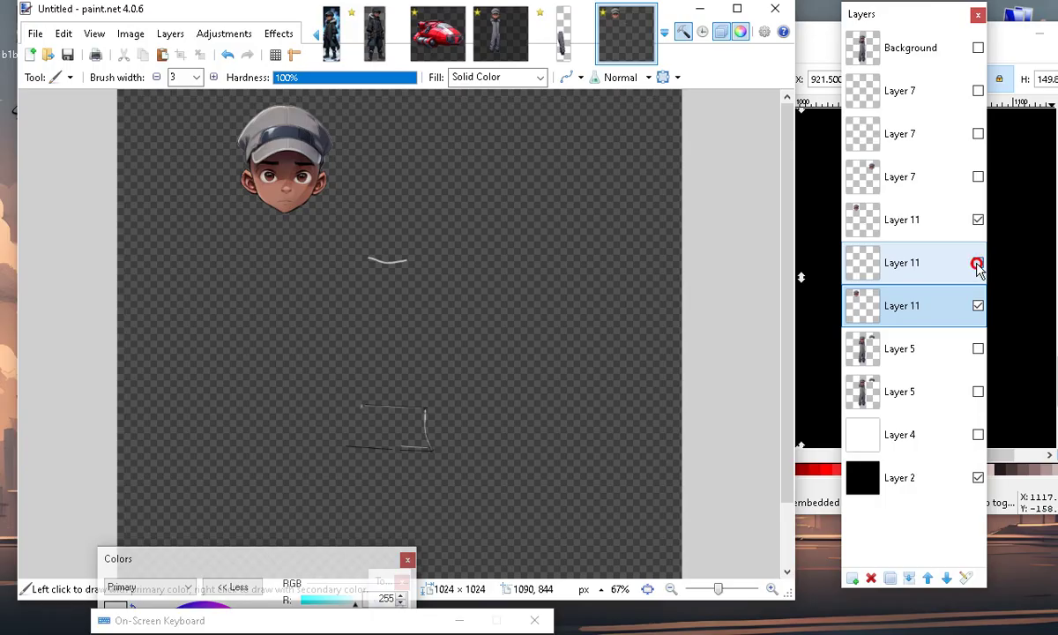
pyautogui.click(977, 306)
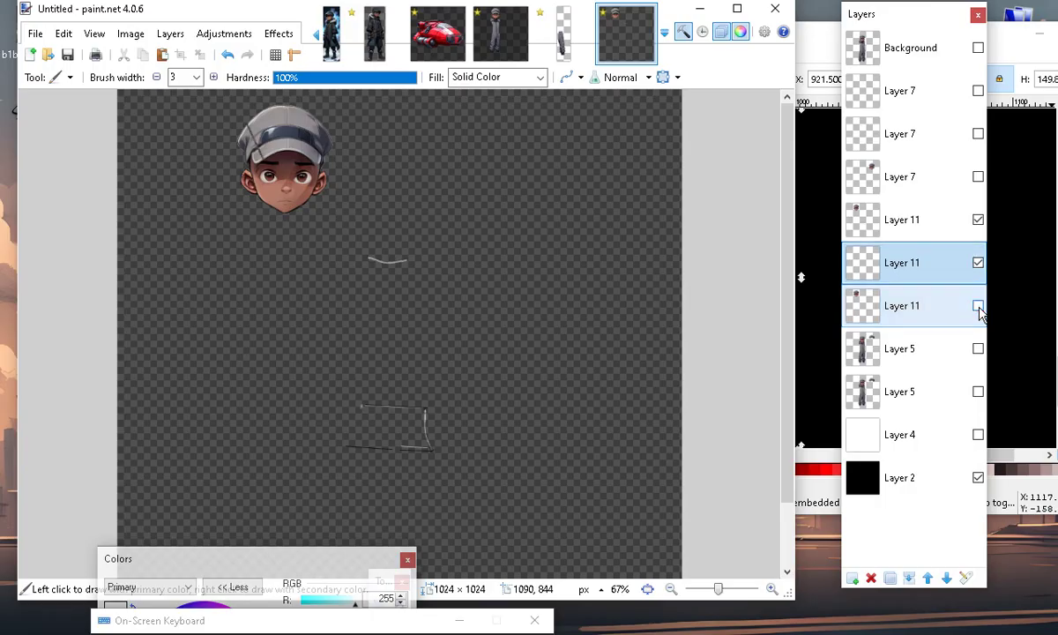
pyautogui.click(977, 307)
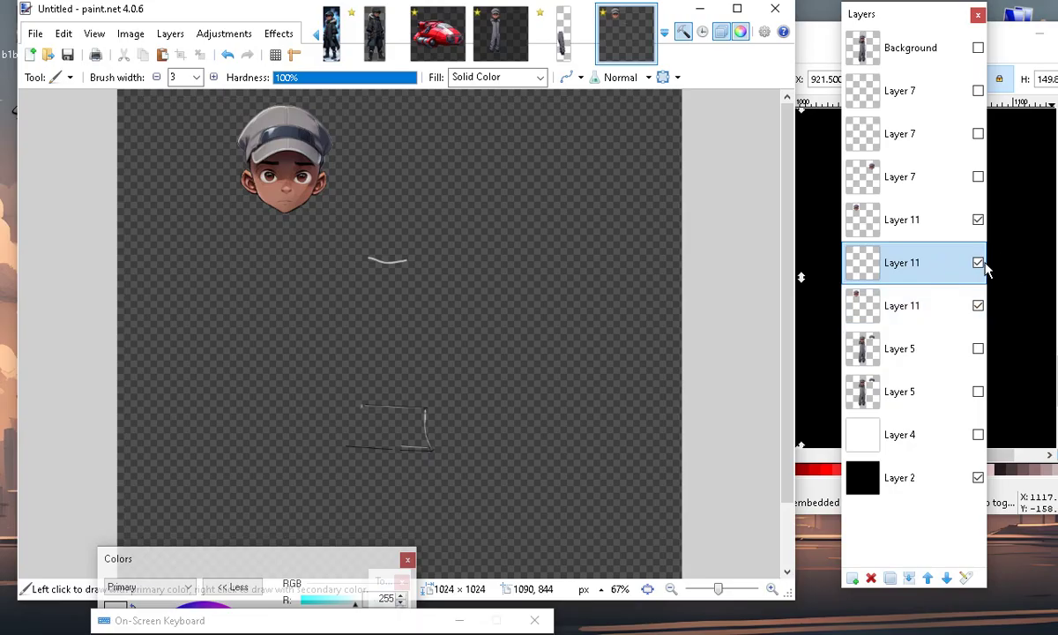
pyautogui.click(936, 226)
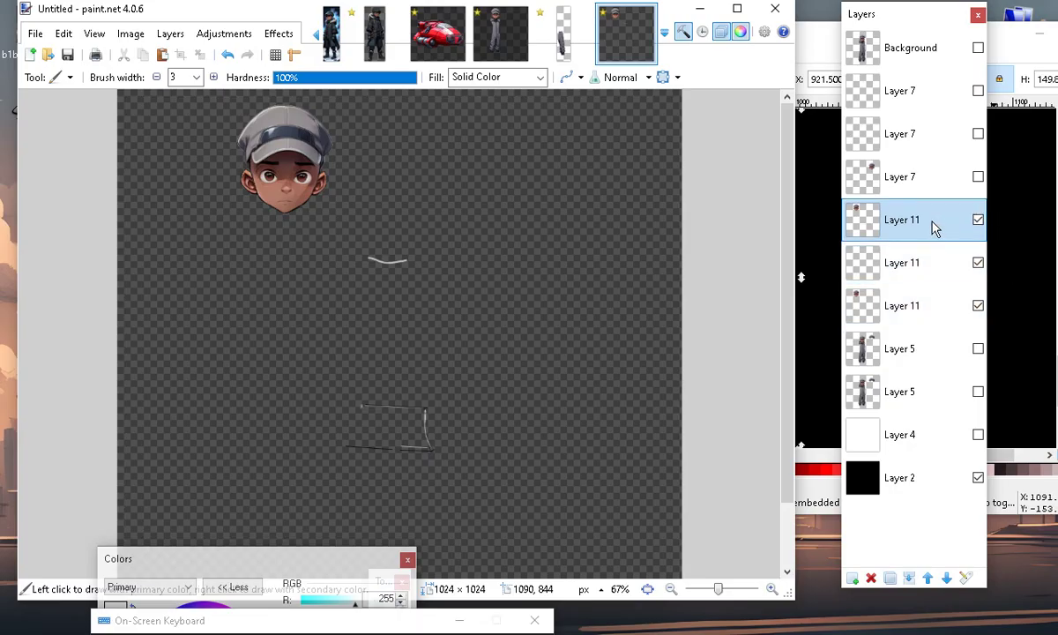
pyautogui.click(979, 263)
pyautogui.click(978, 263)
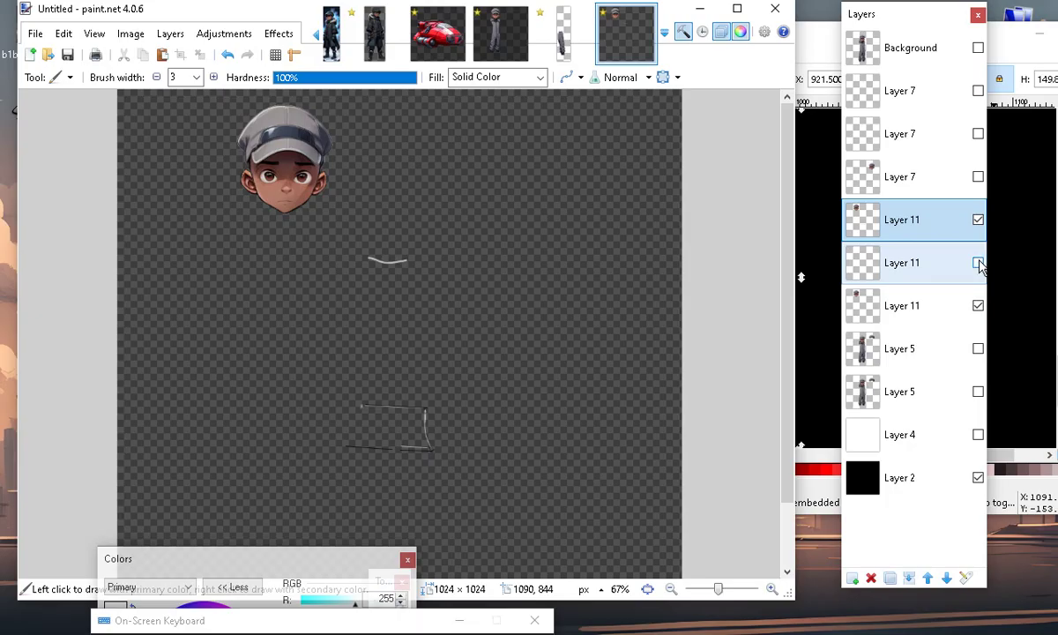
# Show the full boy figure, then flip the third Layer 11 head copy on and off, ending hidden.
pyautogui.click(978, 349)
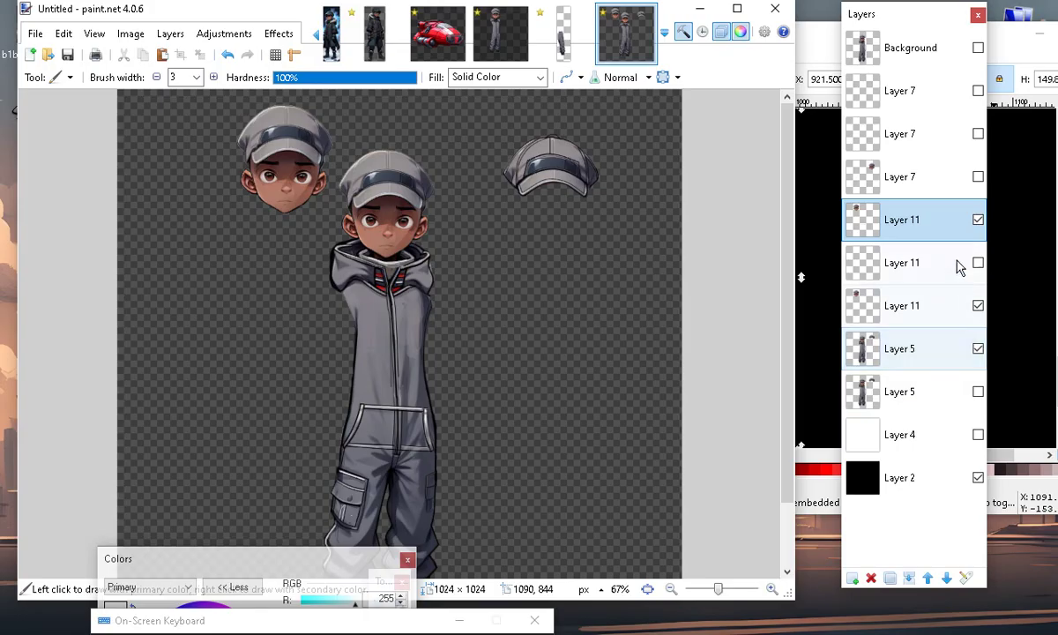
pyautogui.click(936, 226)
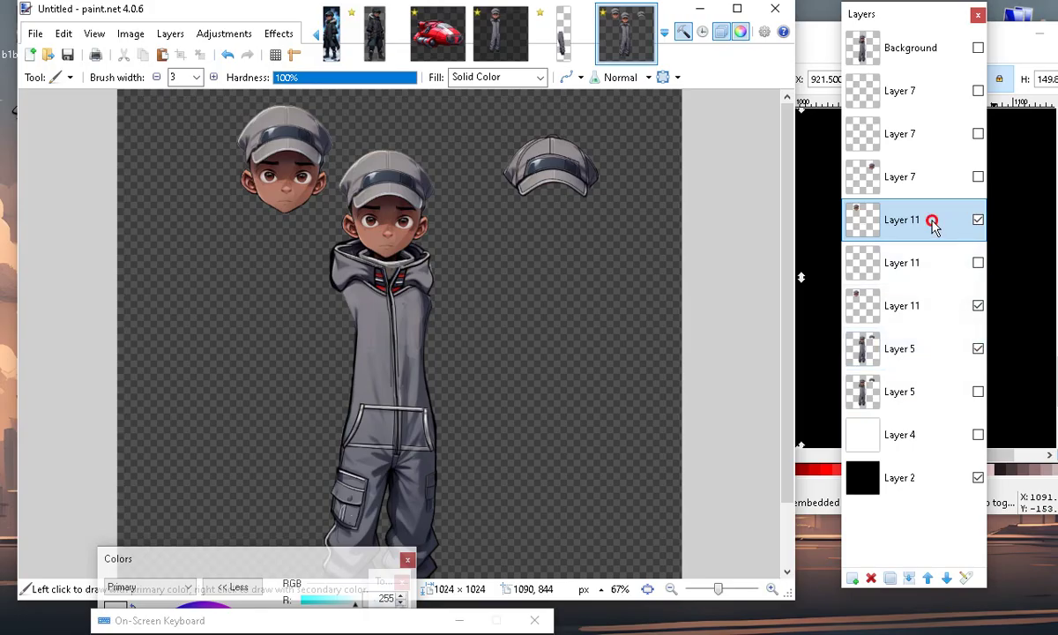
pyautogui.click(978, 306)
pyautogui.click(977, 307)
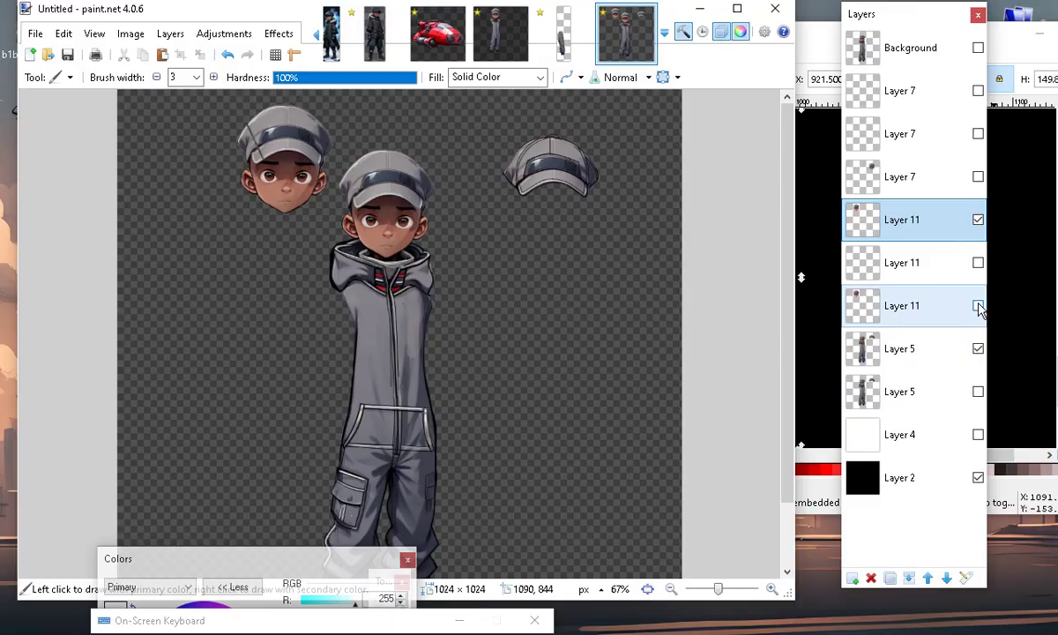
pyautogui.click(977, 307)
pyautogui.click(977, 307)
pyautogui.click(976, 307)
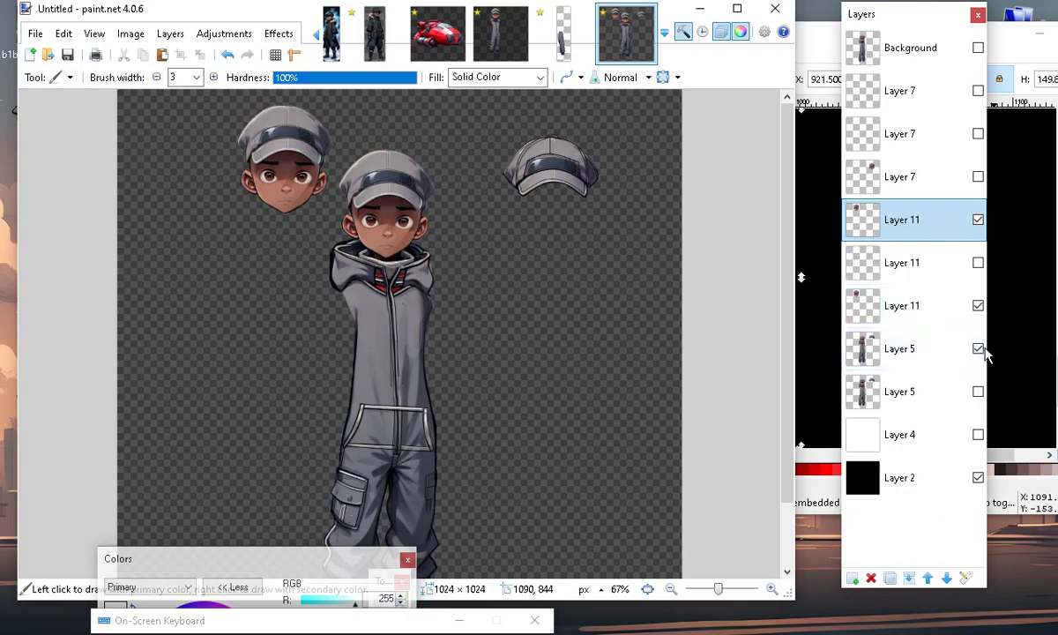
pyautogui.click(978, 307)
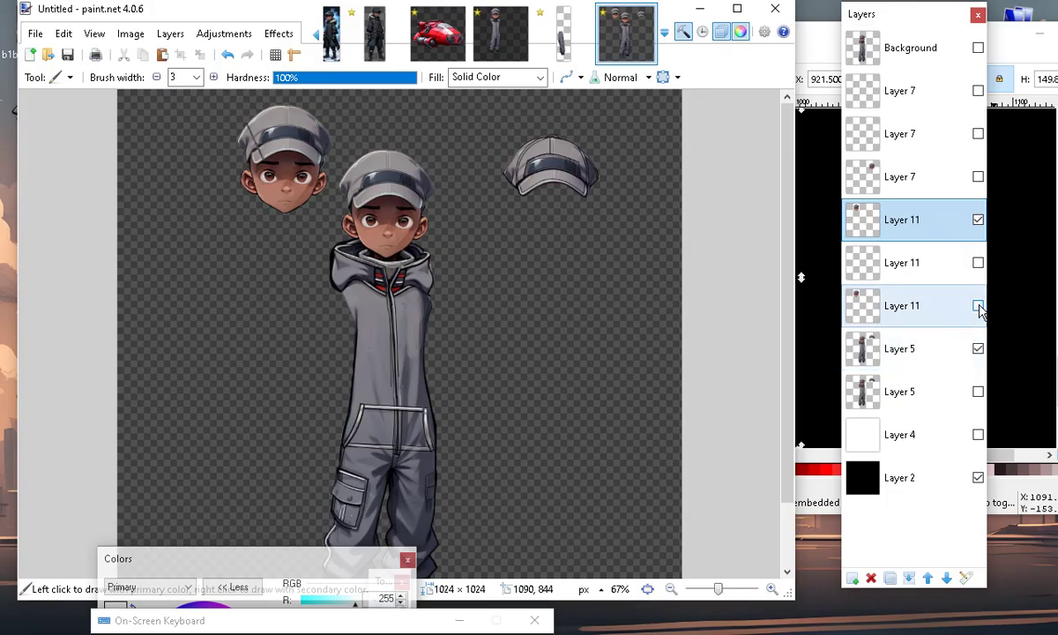
pyautogui.click(978, 348)
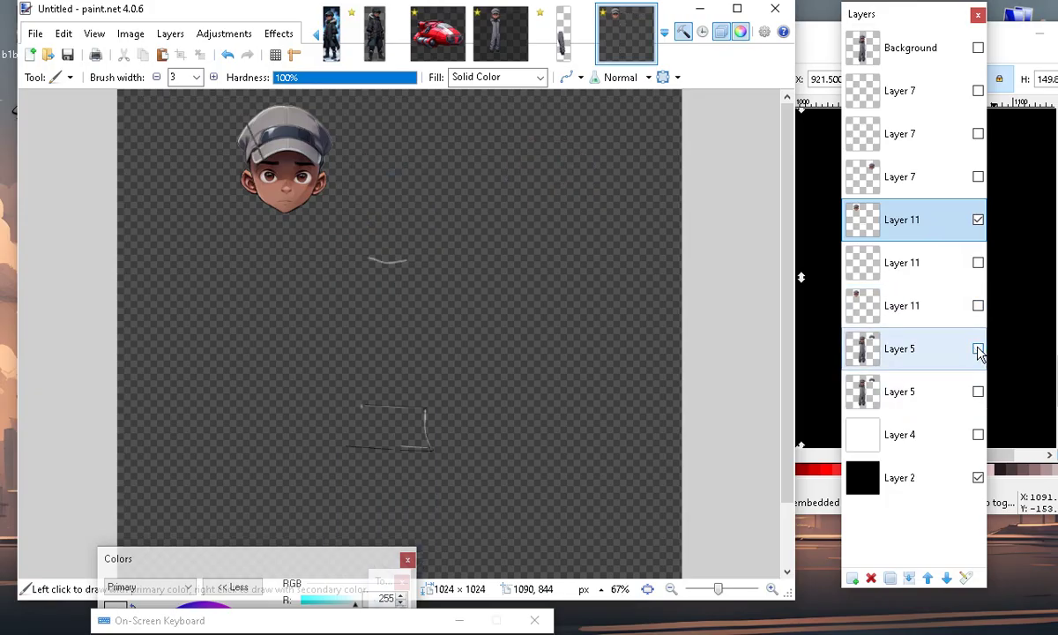
# Repeatedly hide and reshow the separate top head layer to compare the heads.
pyautogui.click(978, 220)
pyautogui.click(978, 220)
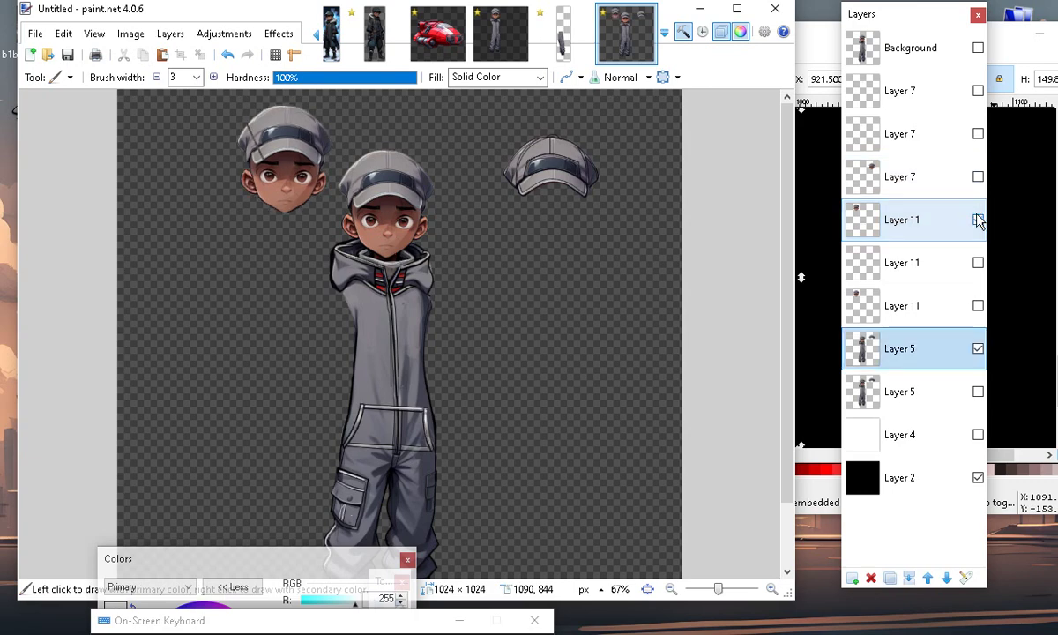
pyautogui.click(977, 220)
pyautogui.click(977, 219)
pyautogui.click(978, 220)
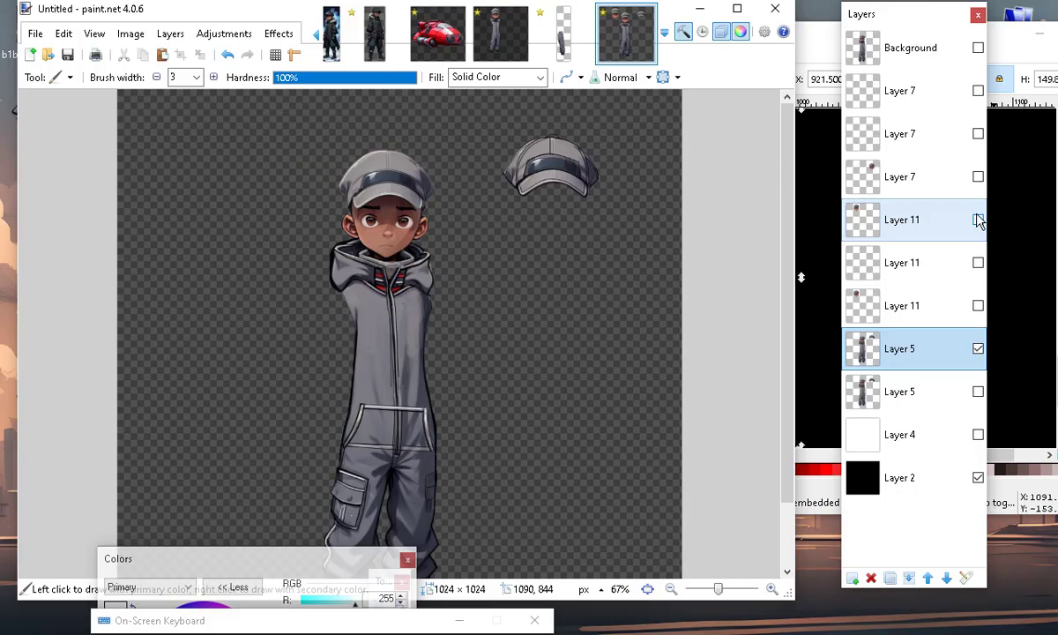
pyautogui.click(977, 219)
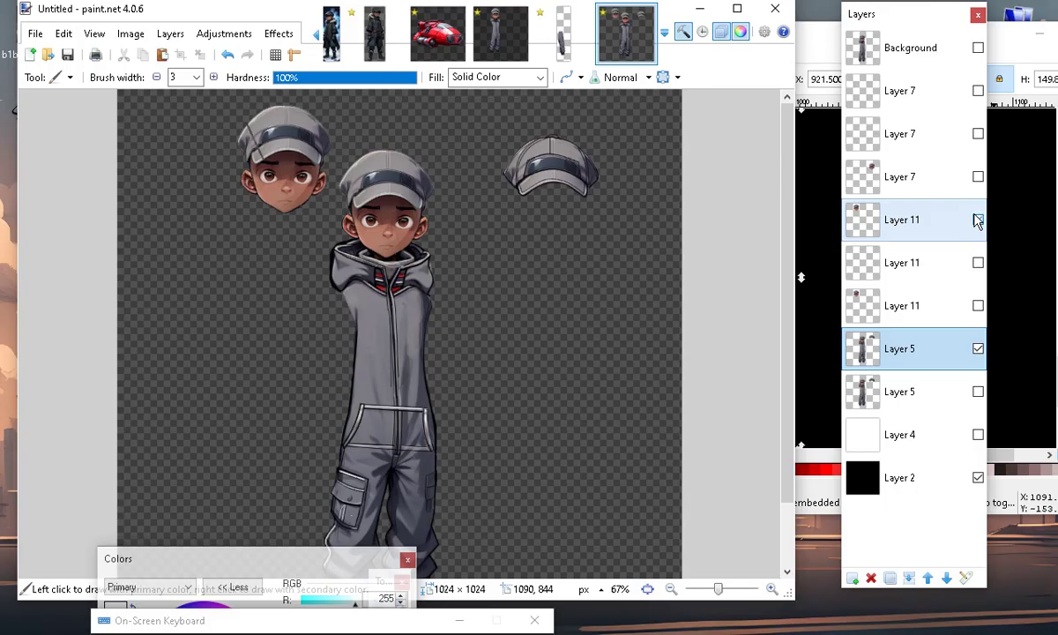
pyautogui.click(978, 220)
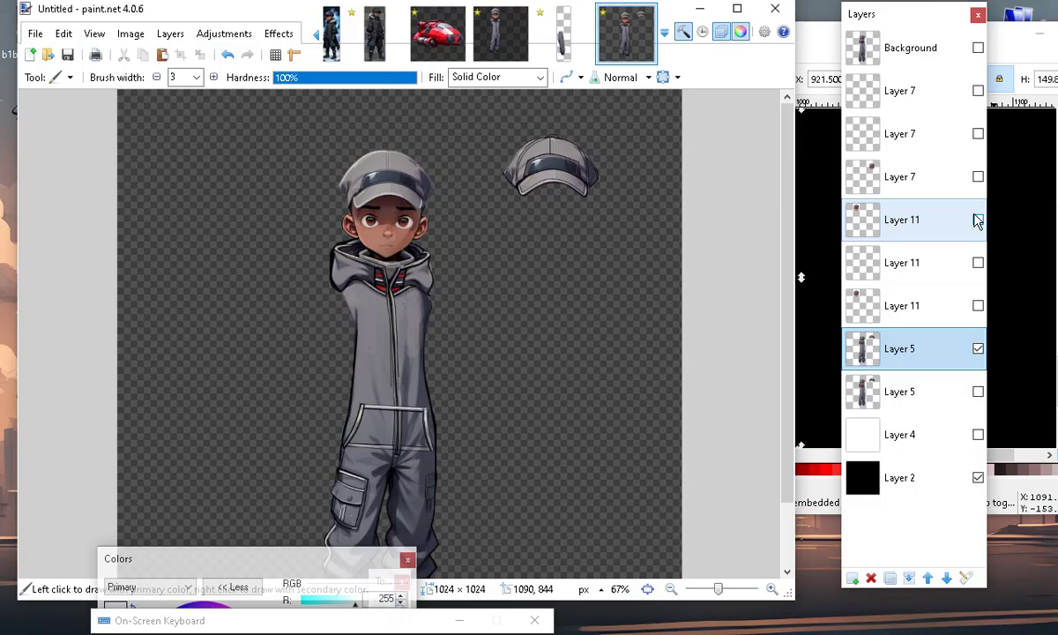
pyautogui.click(977, 220)
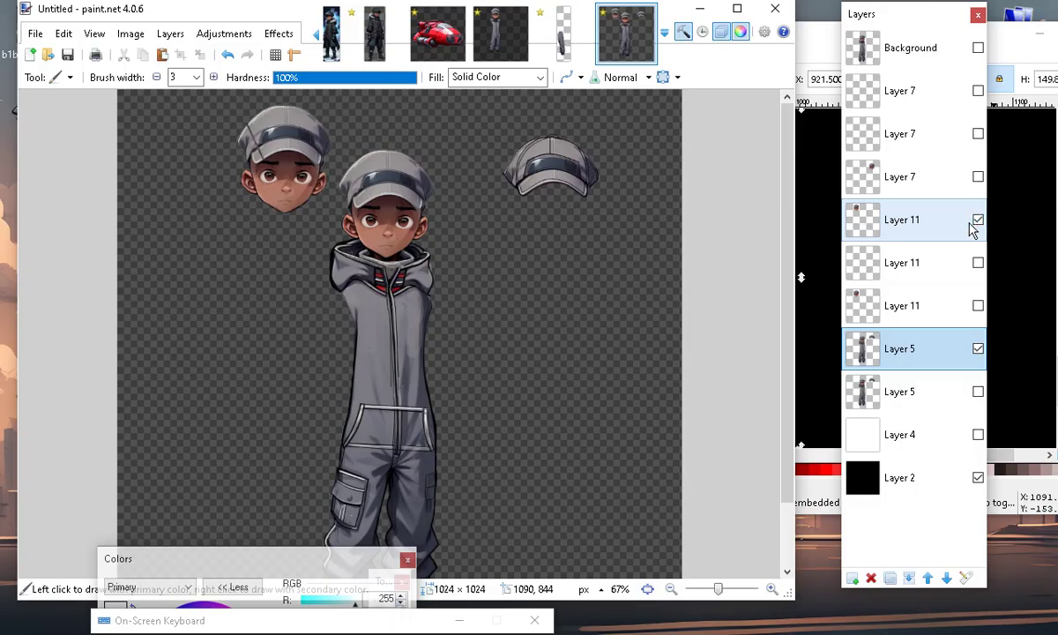
pyautogui.click(977, 220)
# Flip the body-and-cap layer and the separate head layer off and on to compare.
pyautogui.click(978, 349)
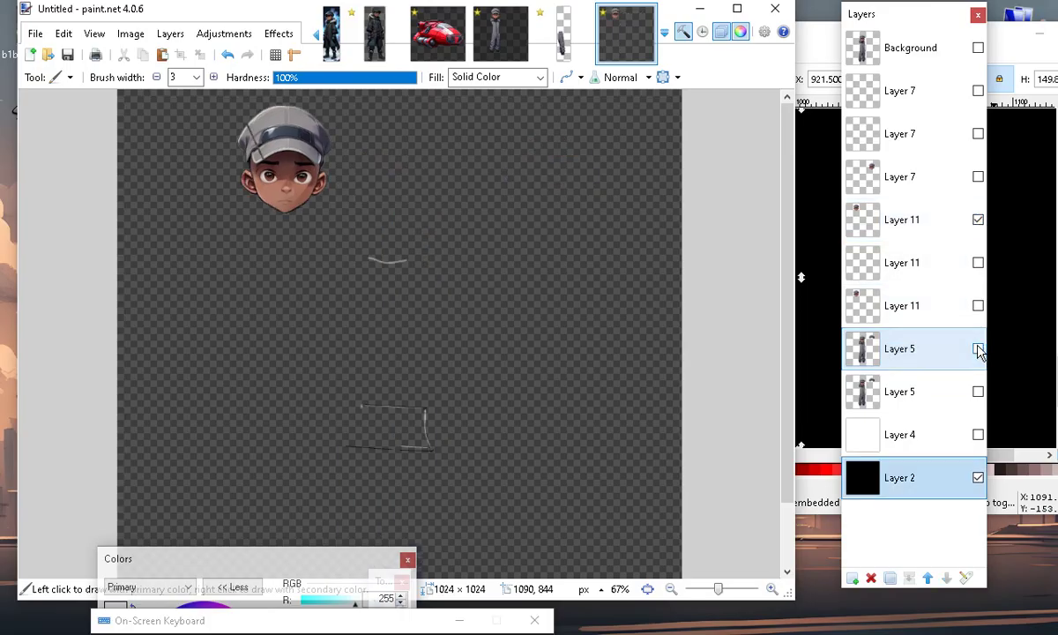
pyautogui.click(976, 350)
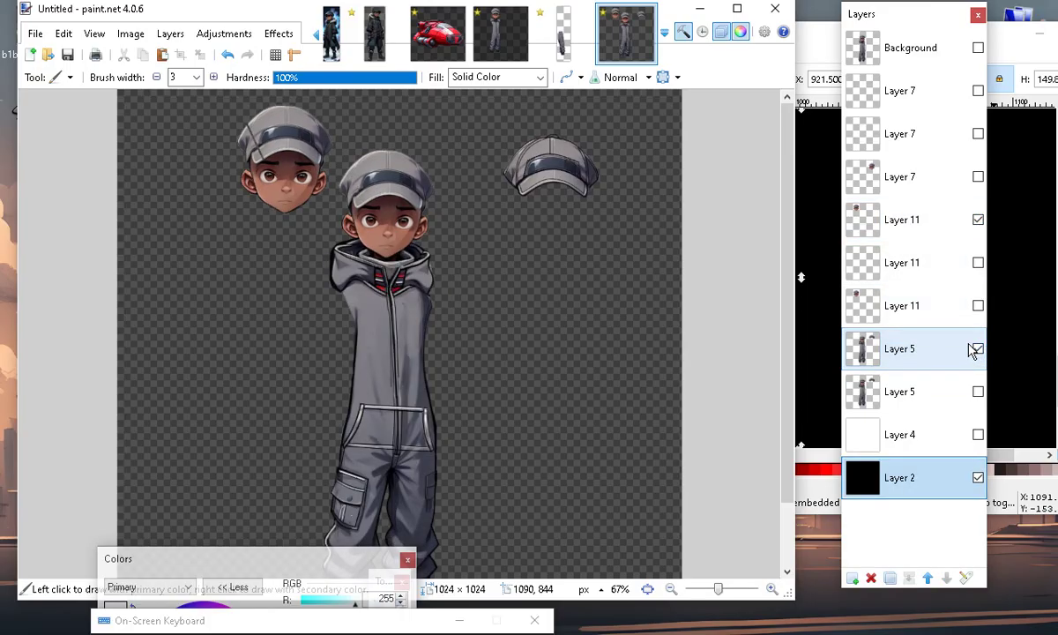
pyautogui.click(977, 350)
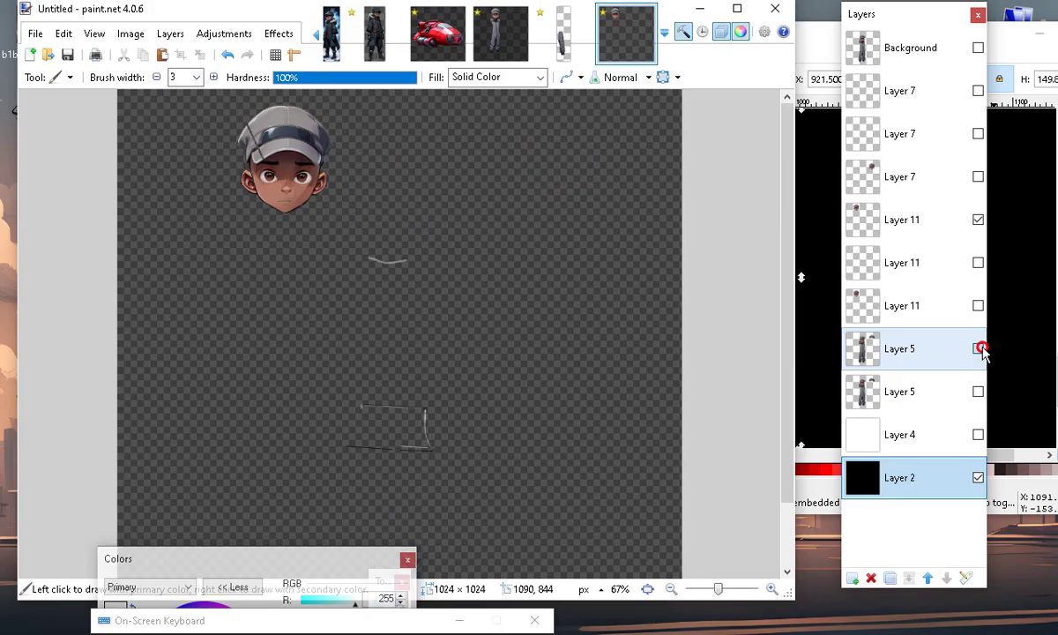
pyautogui.click(979, 350)
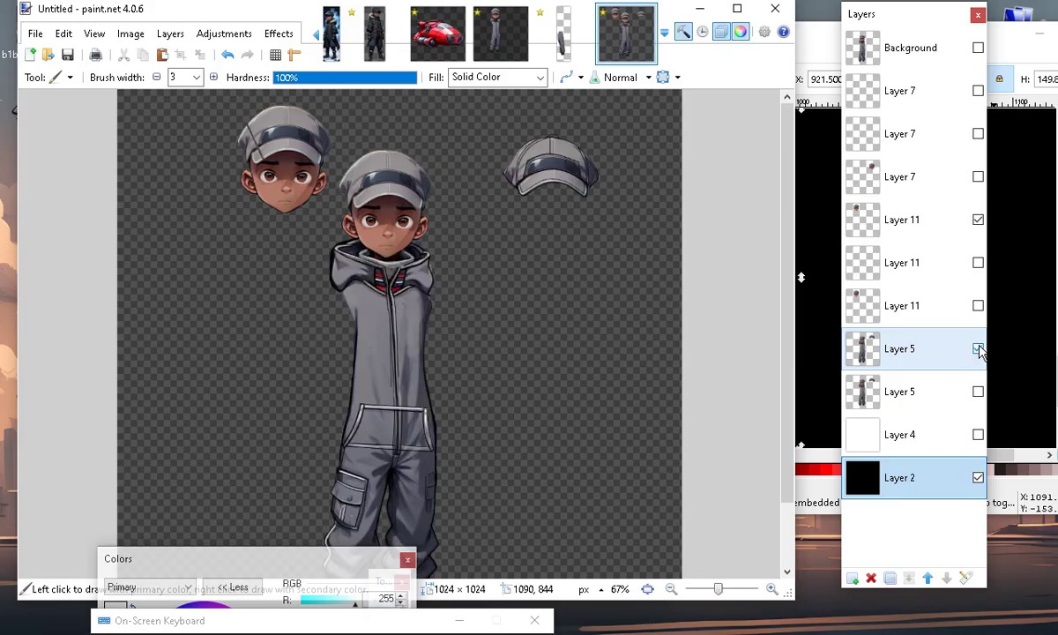
pyautogui.click(979, 220)
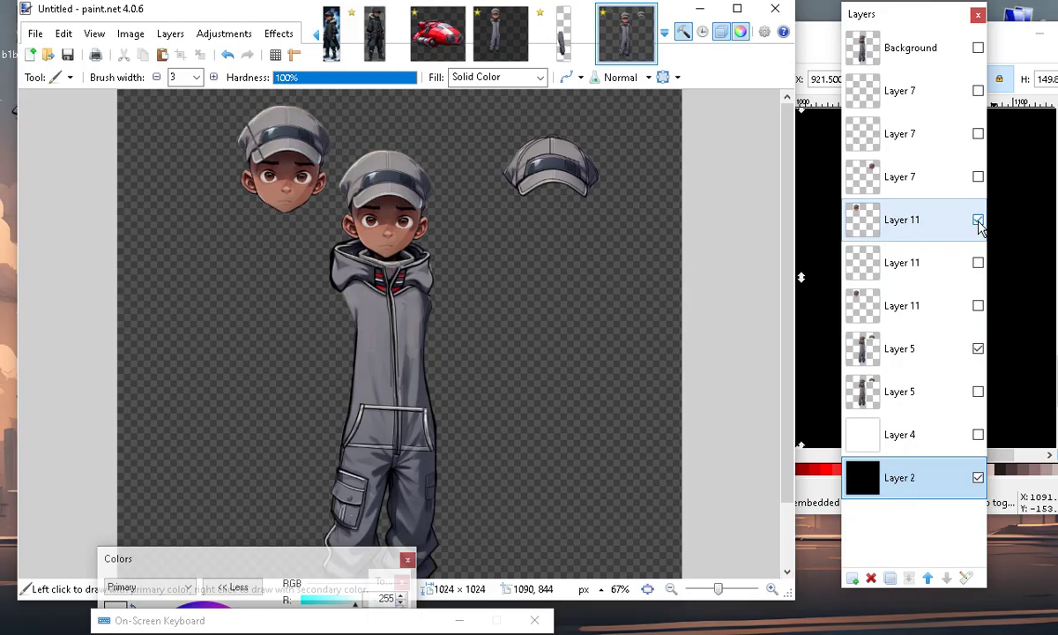
pyautogui.click(977, 223)
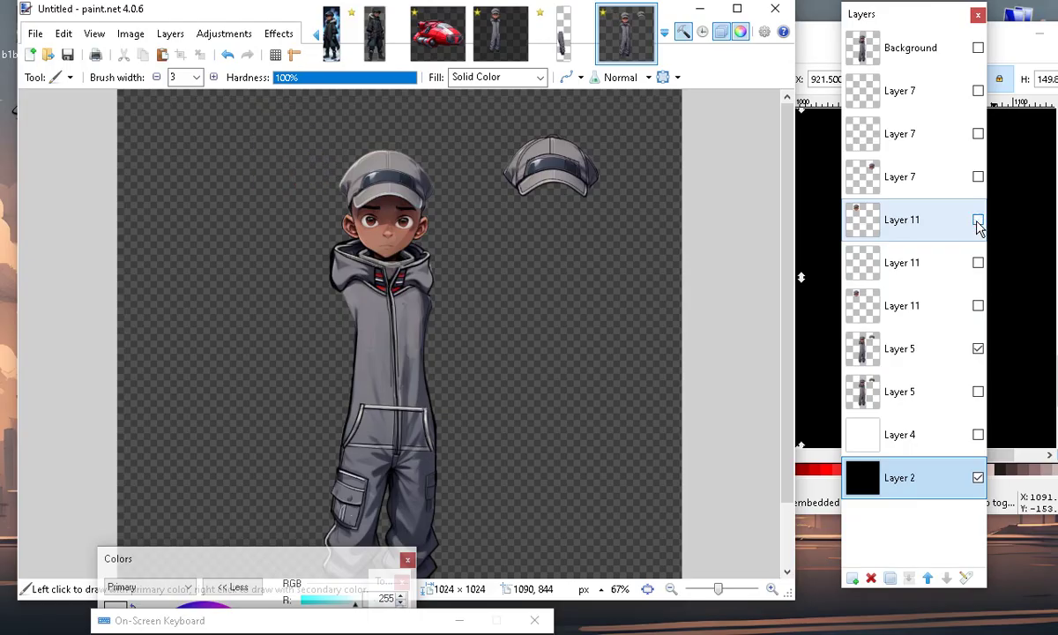
pyautogui.click(978, 221)
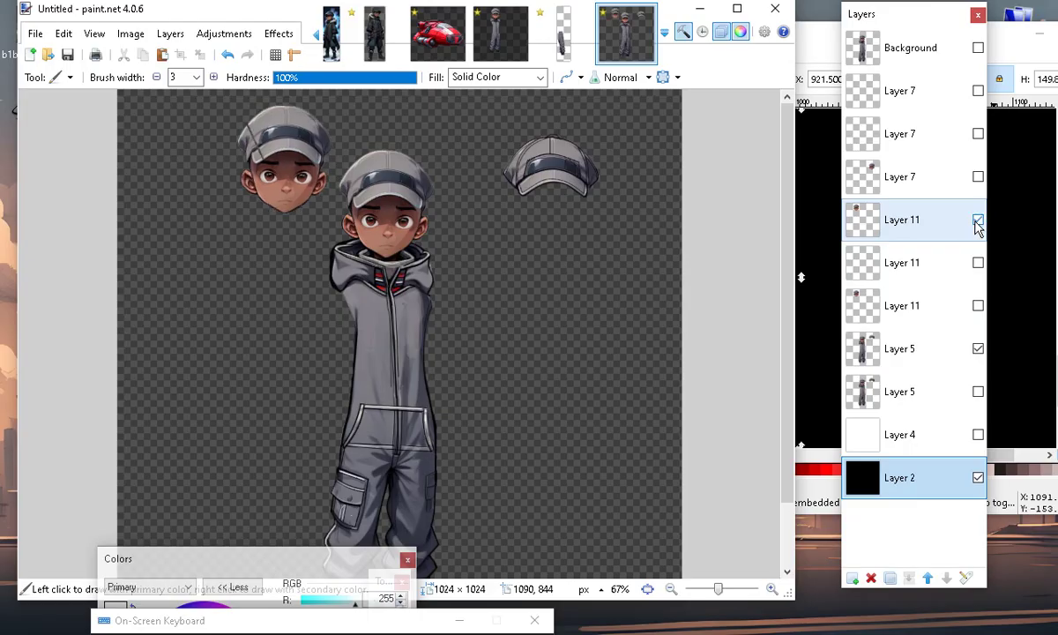
# Select the top and third Layer 11 copies and check the second copy's visibility.
pyautogui.click(935, 222)
pyautogui.click(978, 263)
pyautogui.click(978, 306)
pyautogui.click(970, 305)
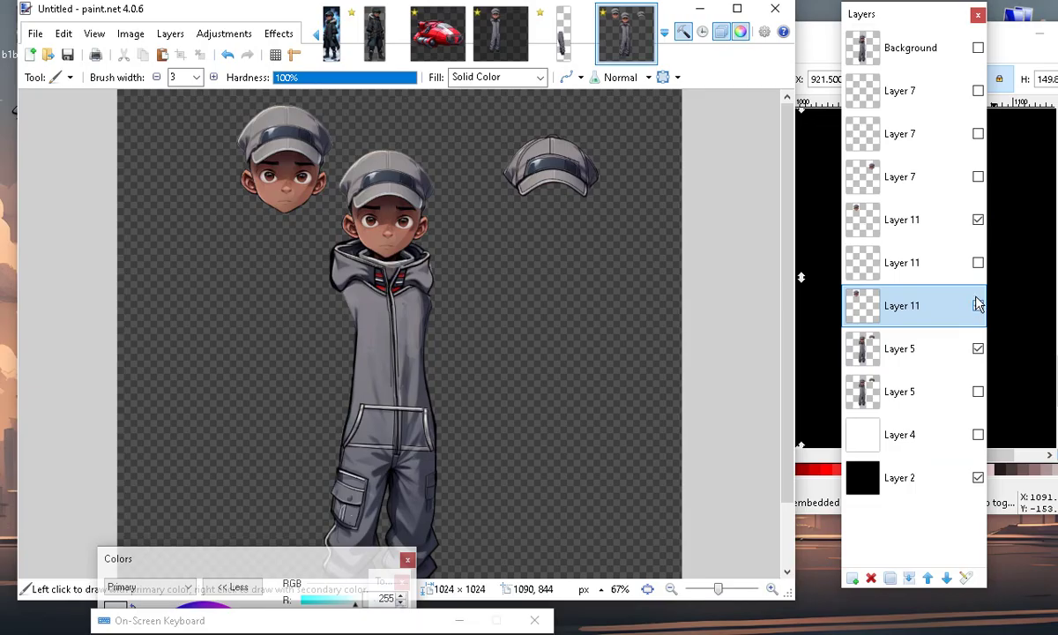
pyautogui.click(979, 306)
pyautogui.click(970, 348)
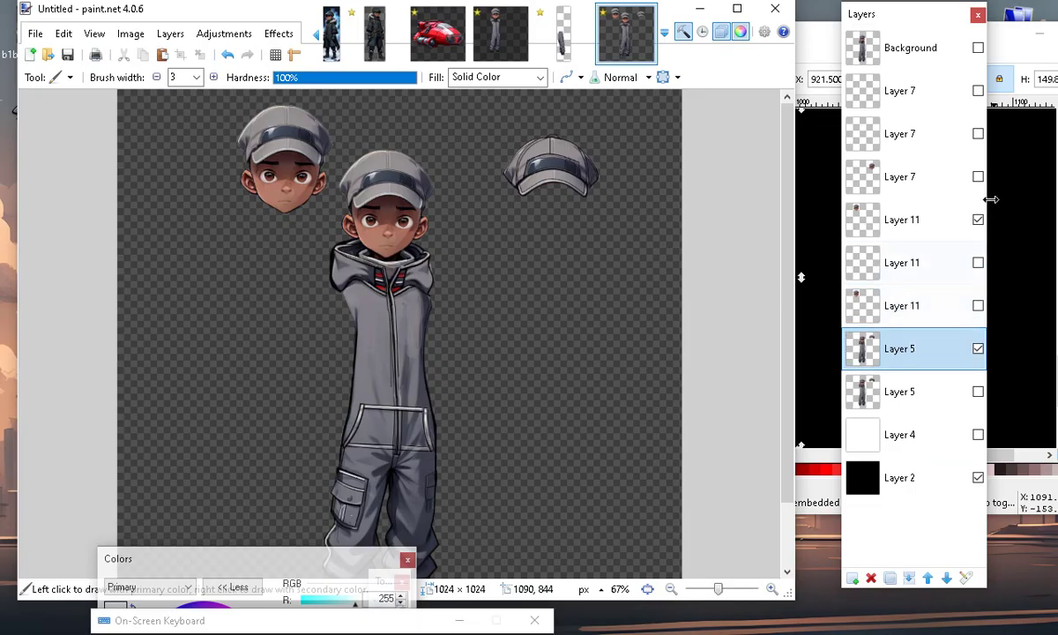
pyautogui.click(978, 219)
pyautogui.click(977, 220)
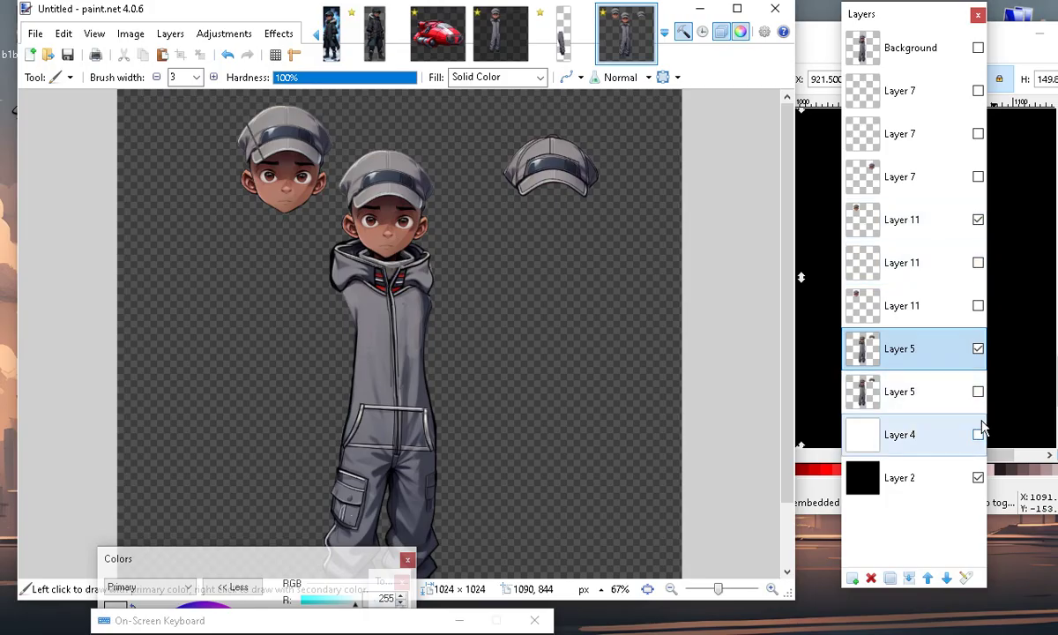
# Flip the body and the head once more, leaving Layer 5 hidden so only the head shows.
pyautogui.click(978, 349)
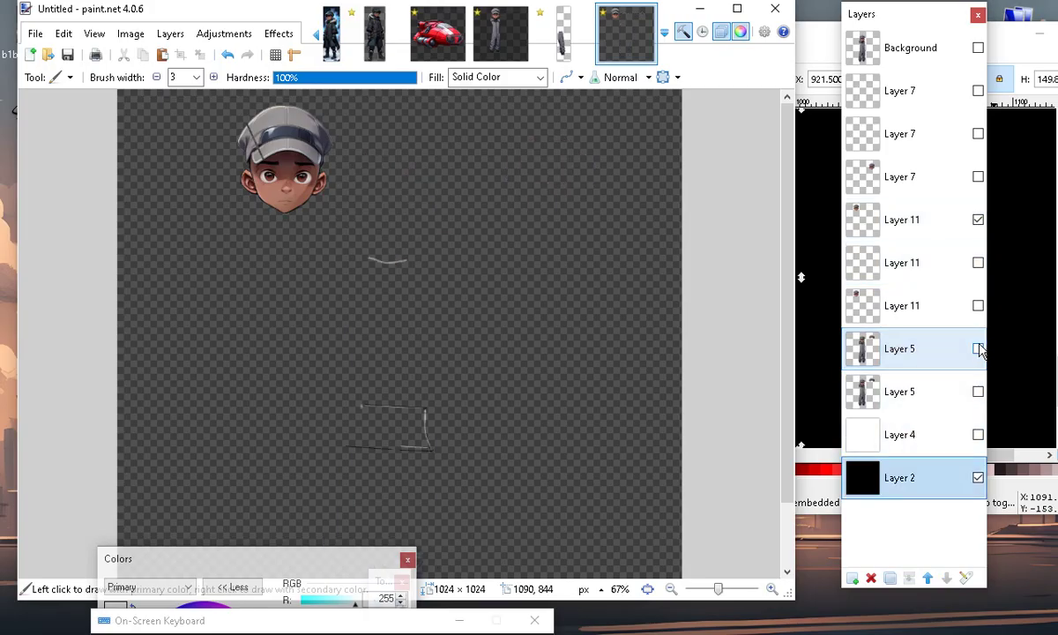
pyautogui.click(977, 349)
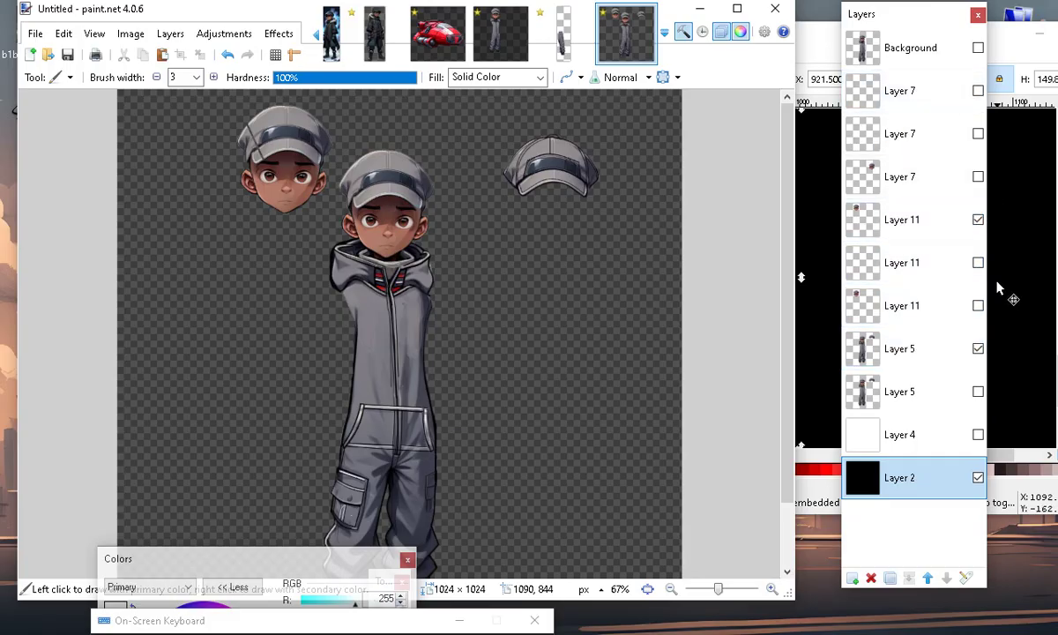
pyautogui.click(979, 220)
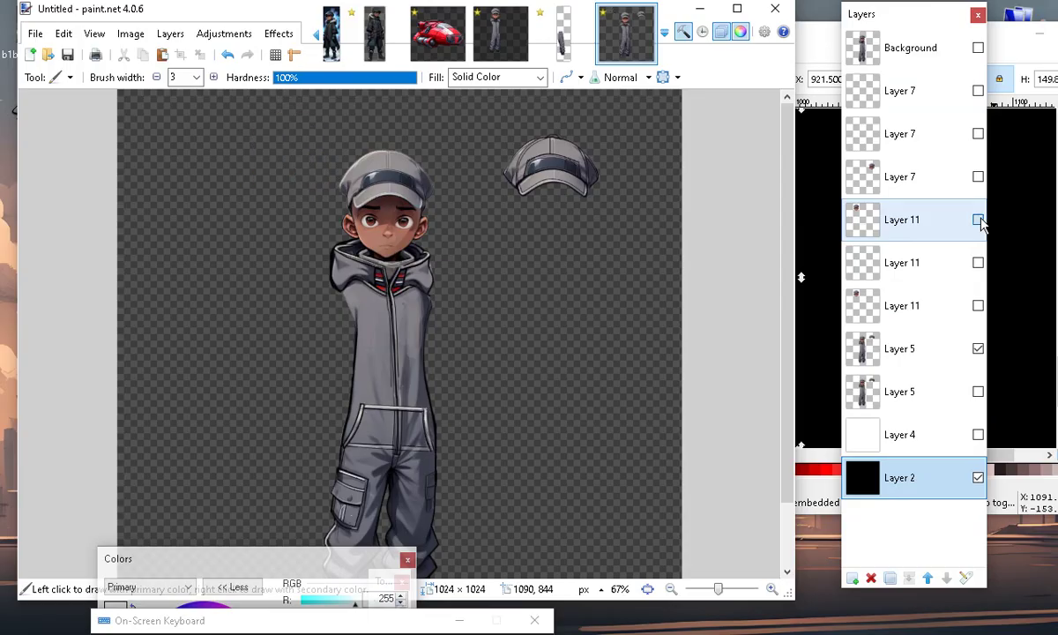
pyautogui.click(978, 221)
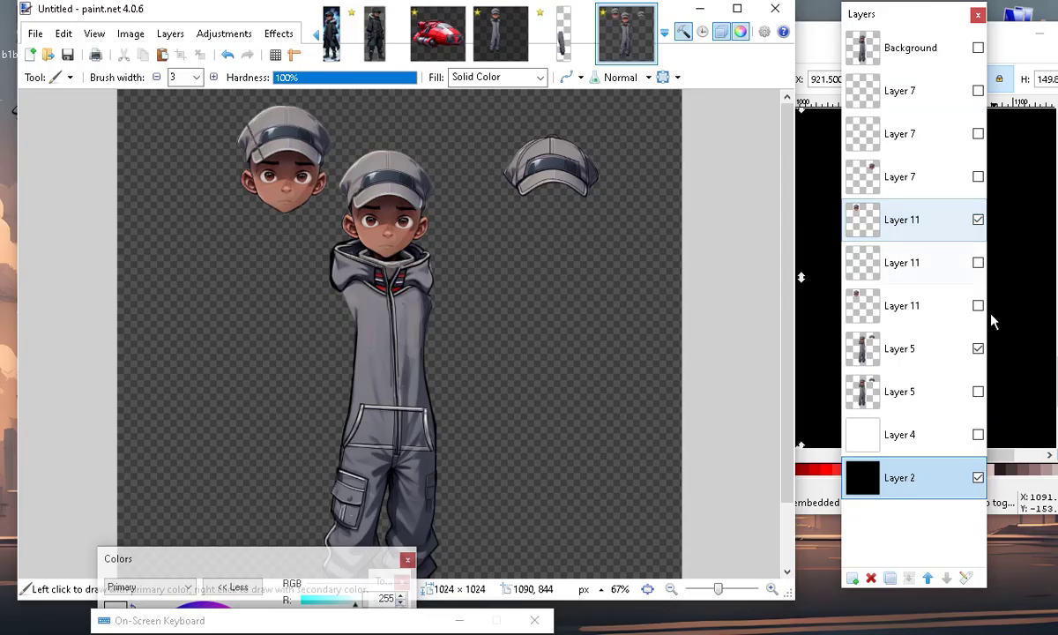
pyautogui.click(979, 350)
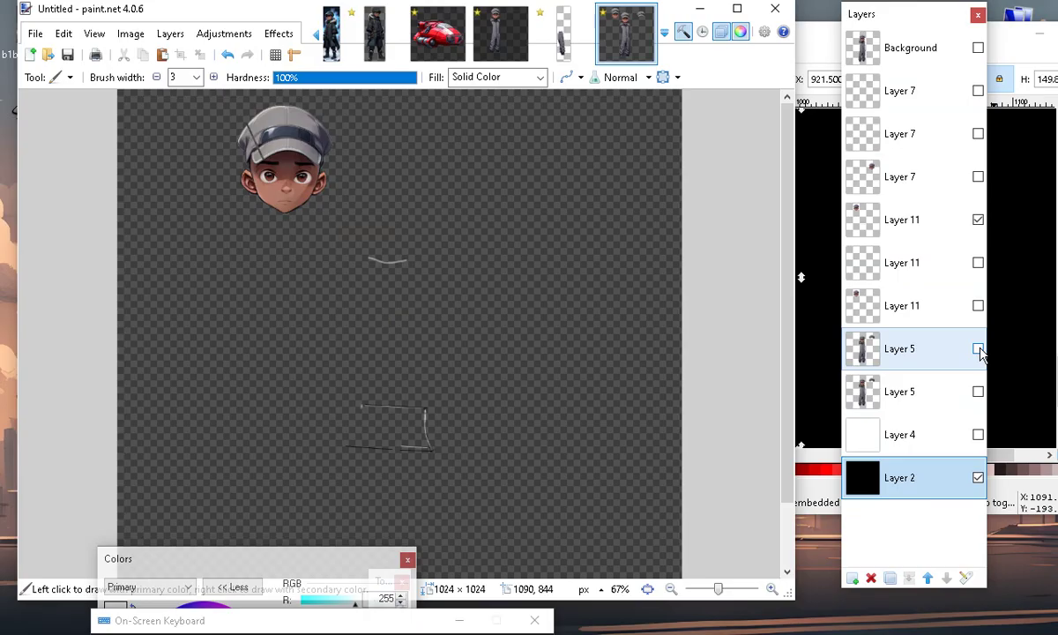
# Flip the top Layer 11 head off and on and make it the active layer.
pyautogui.click(979, 221)
pyautogui.click(978, 220)
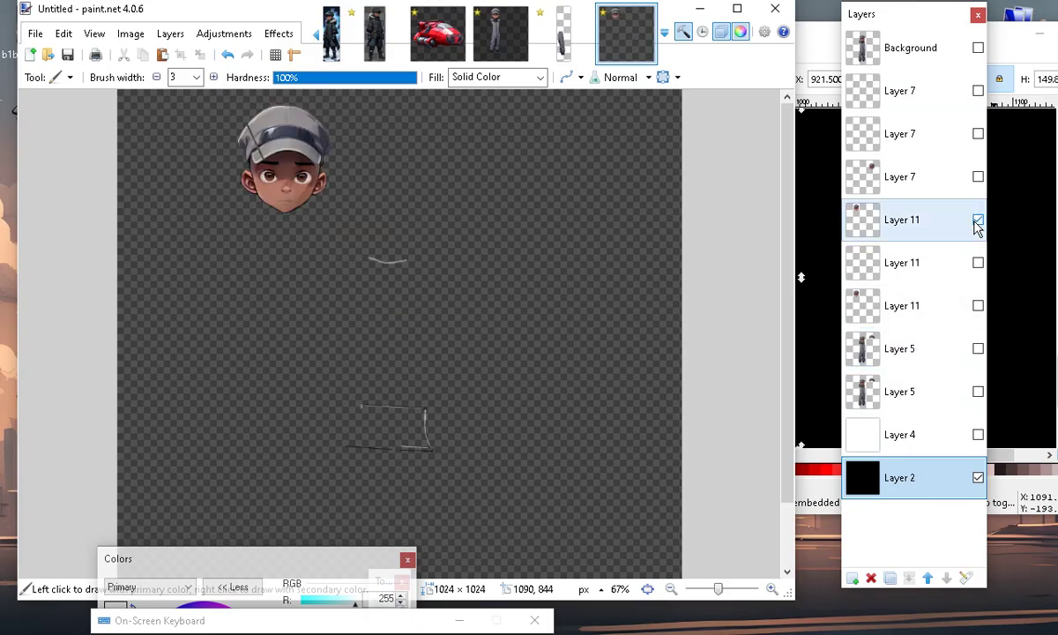
pyautogui.click(979, 220)
pyautogui.click(950, 233)
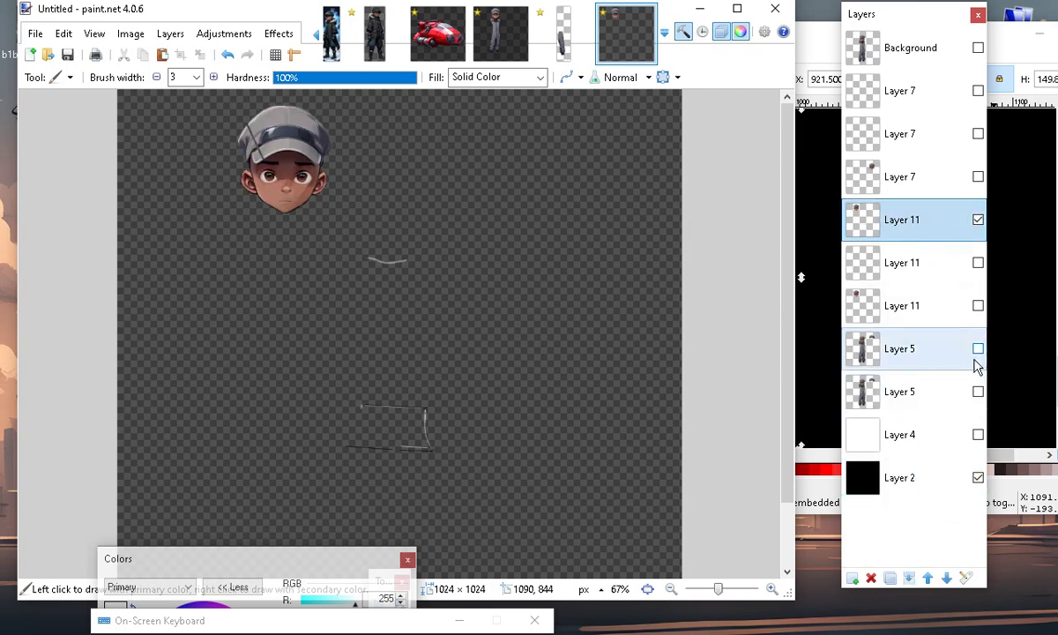
# Compare the second and third Layer 11 head copies by toggling their visibility repeatedly.
pyautogui.click(977, 263)
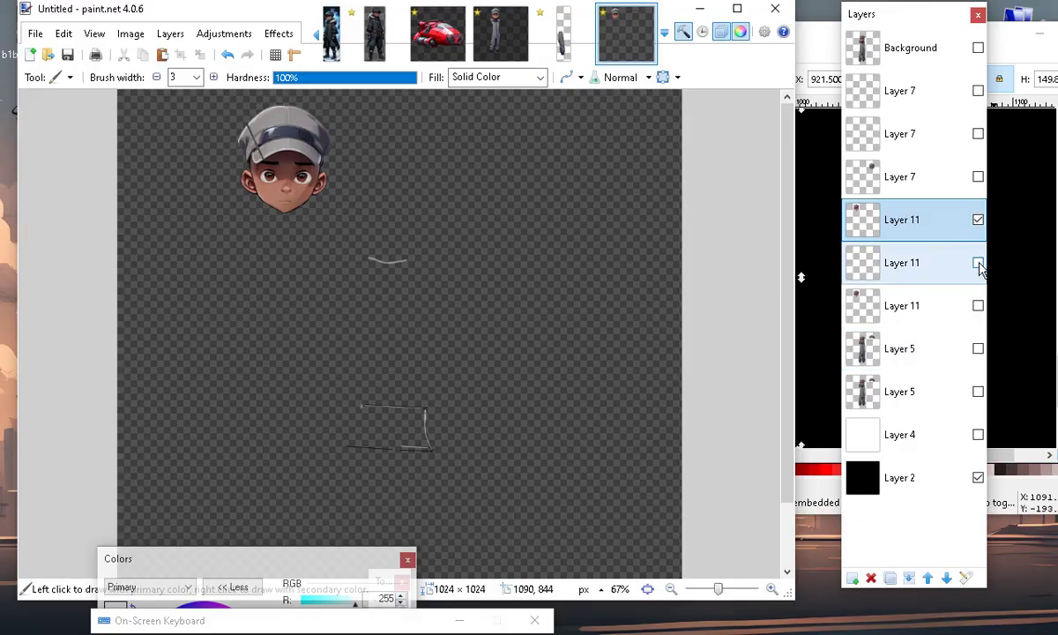
pyautogui.click(978, 306)
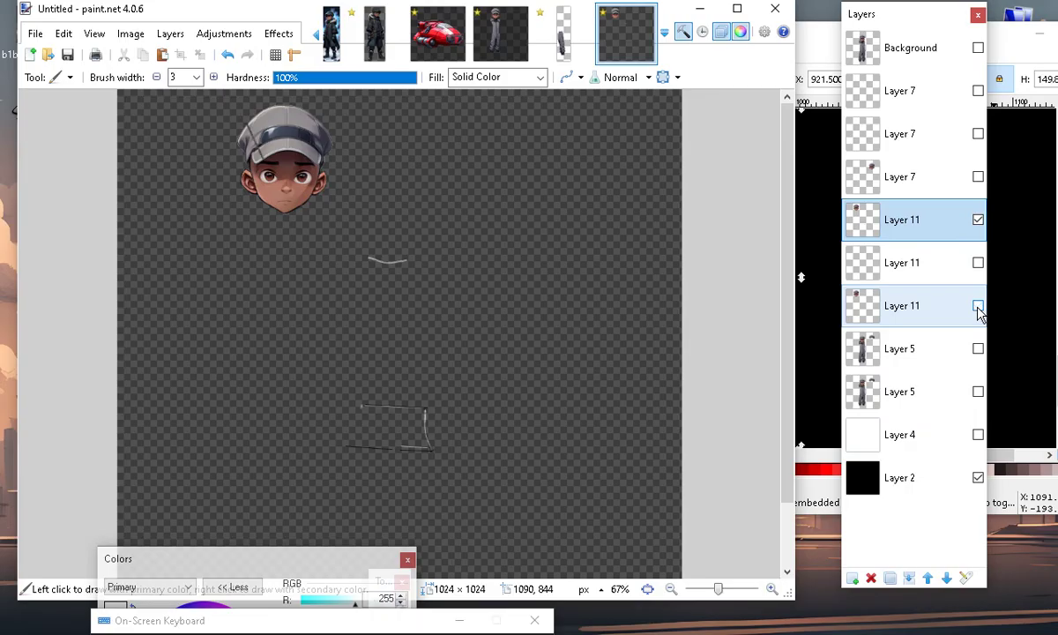
pyautogui.click(978, 306)
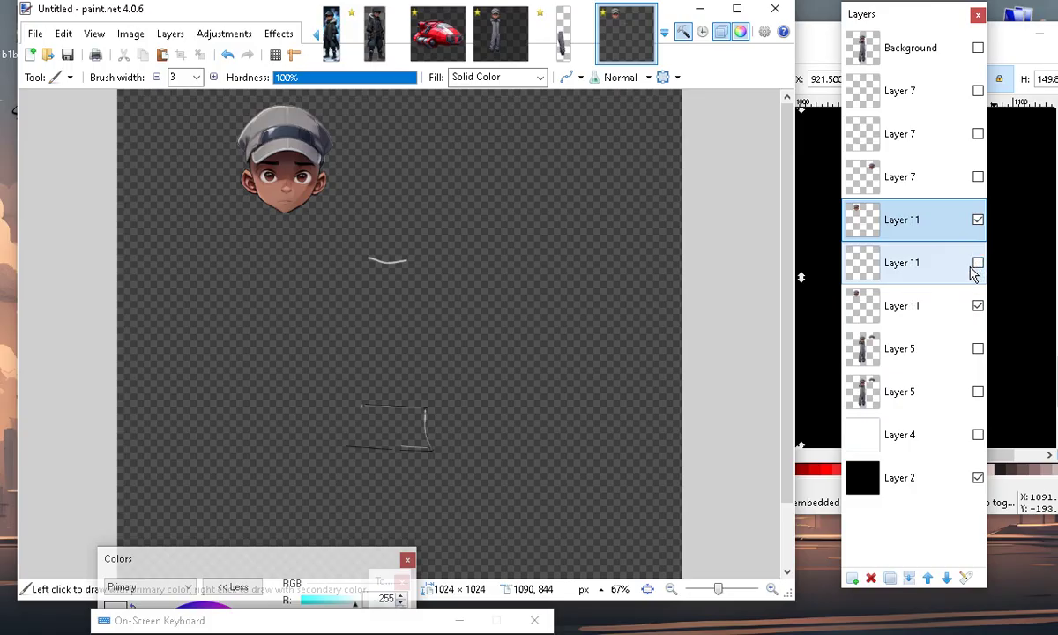
pyautogui.click(978, 306)
pyautogui.click(978, 307)
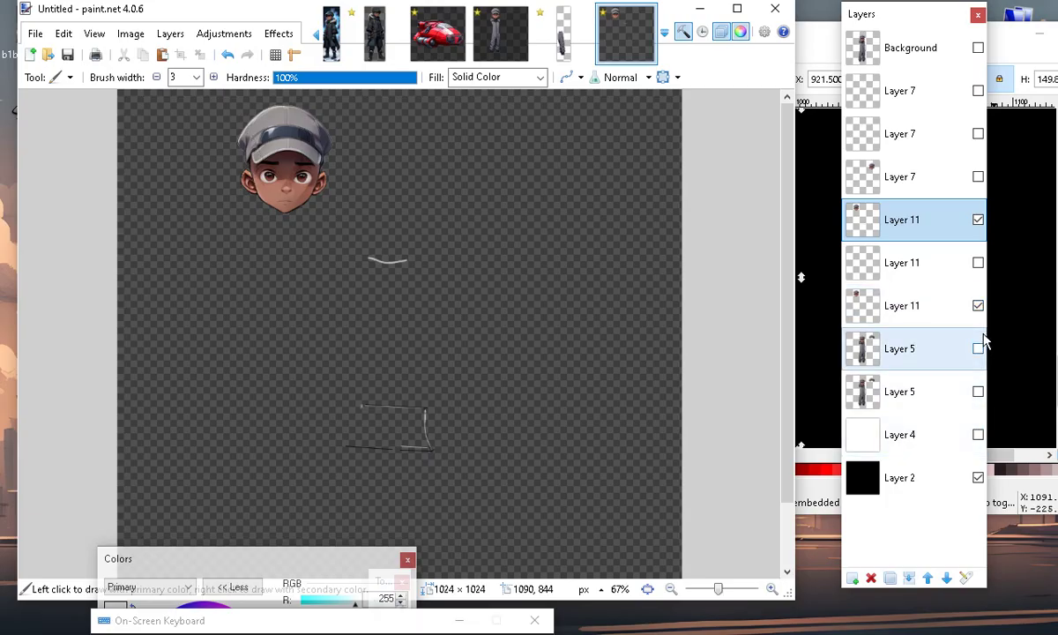
pyautogui.click(978, 306)
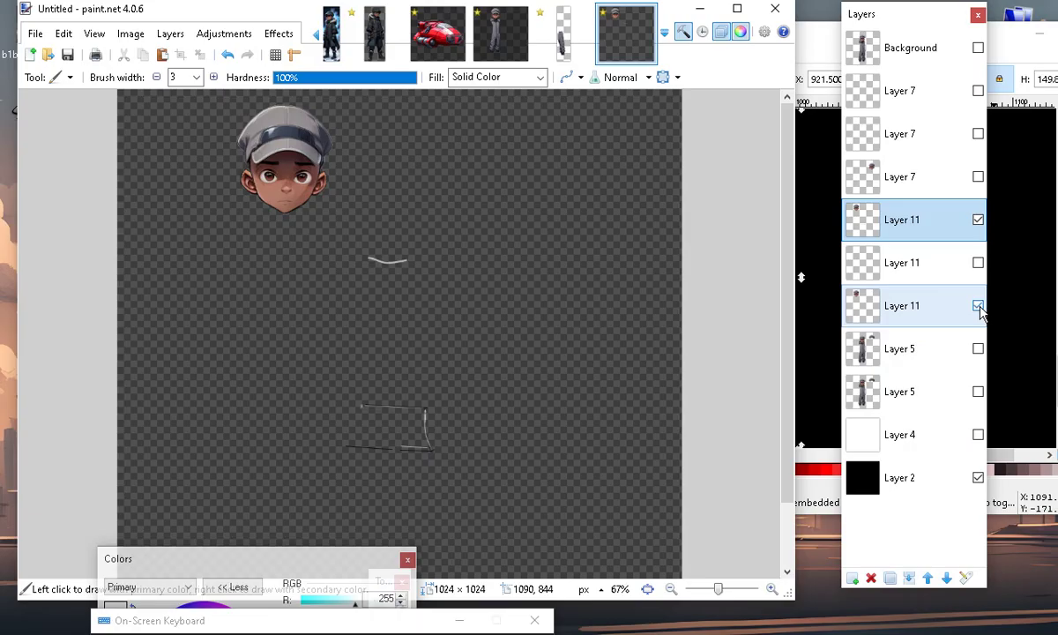
pyautogui.click(978, 306)
pyautogui.click(978, 305)
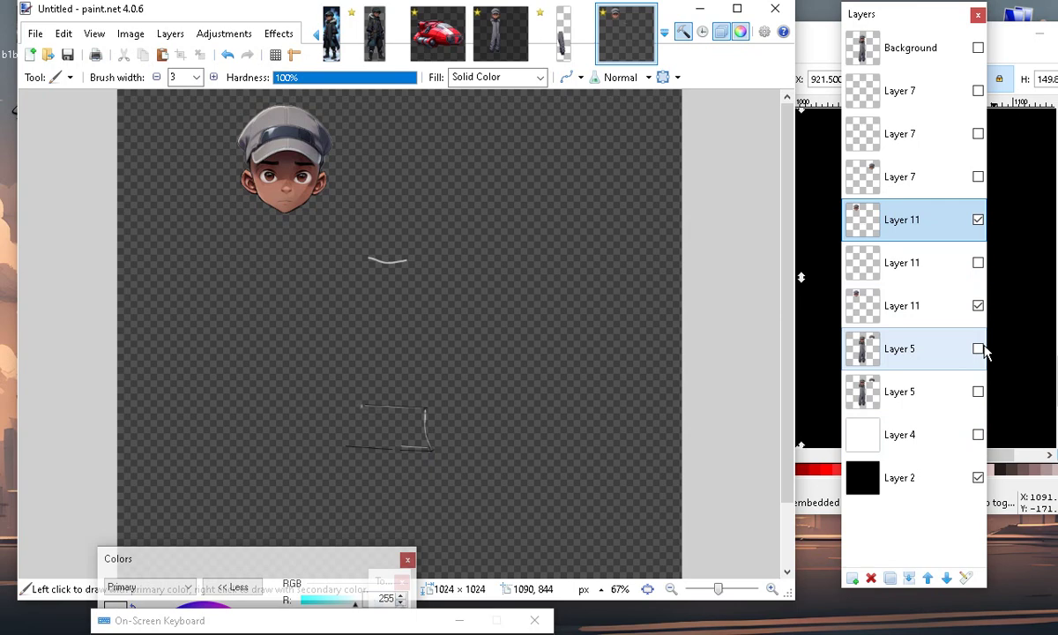
# Flip the body layer off and on, then select the third head copy and show it.
pyautogui.click(977, 348)
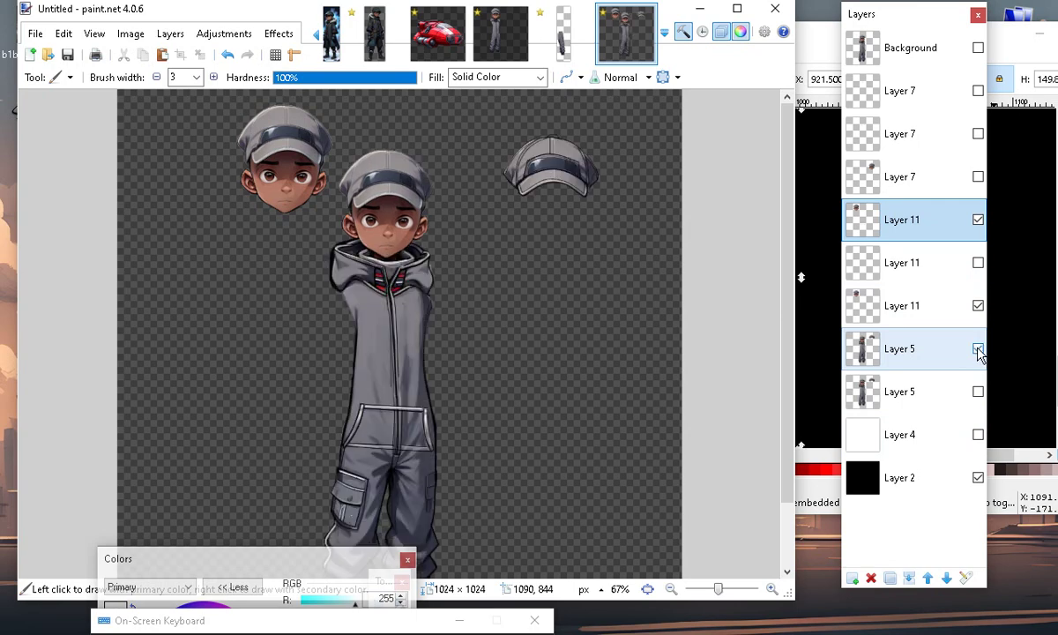
pyautogui.click(978, 349)
pyautogui.click(953, 351)
pyautogui.click(978, 305)
pyautogui.click(979, 308)
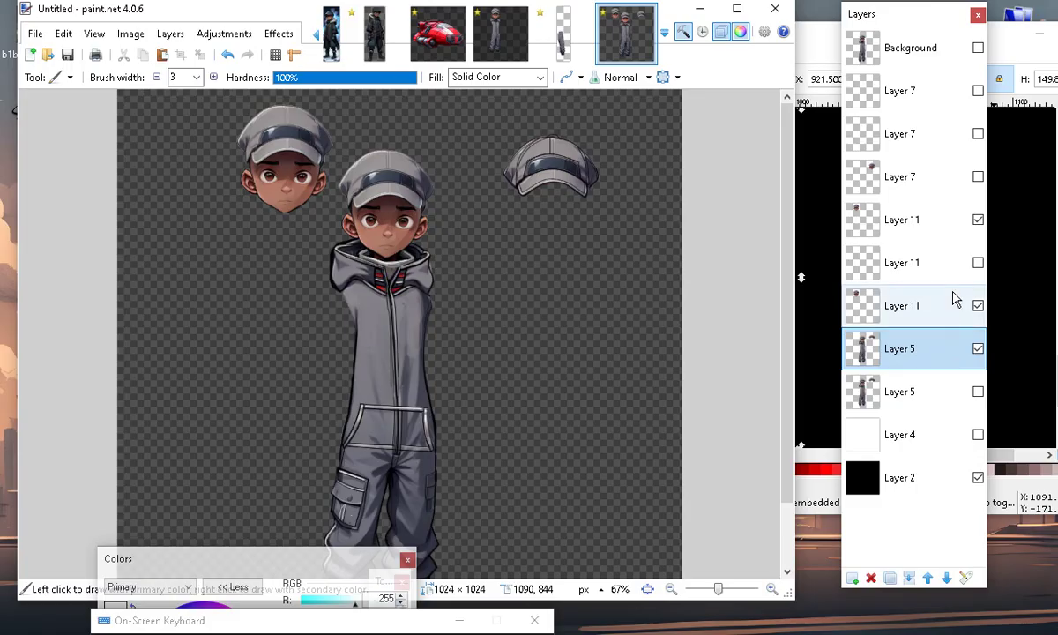
pyautogui.click(978, 308)
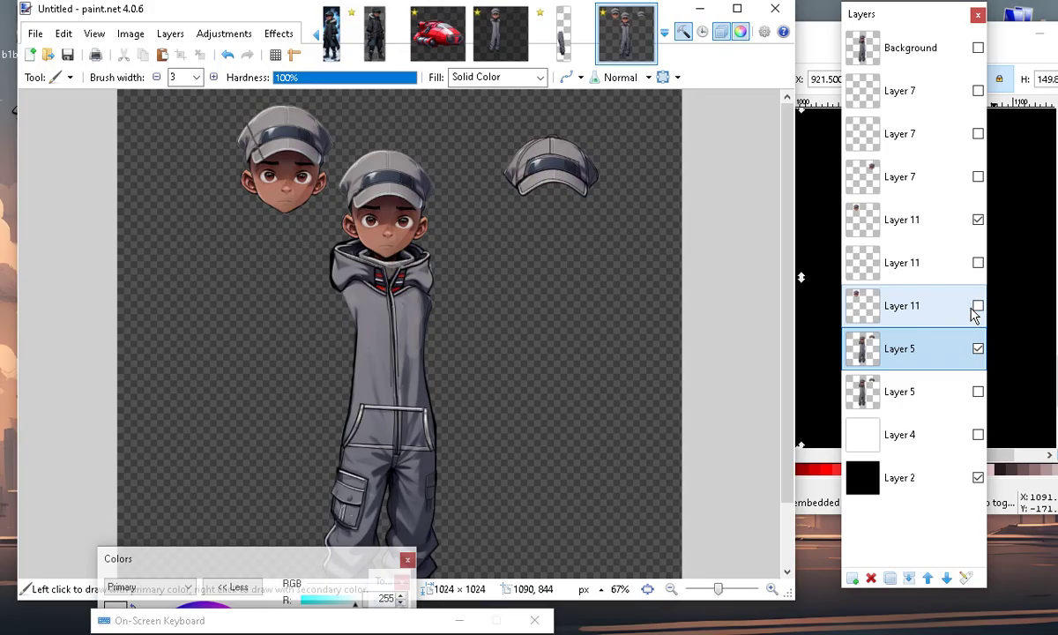
pyautogui.click(970, 322)
pyautogui.click(978, 305)
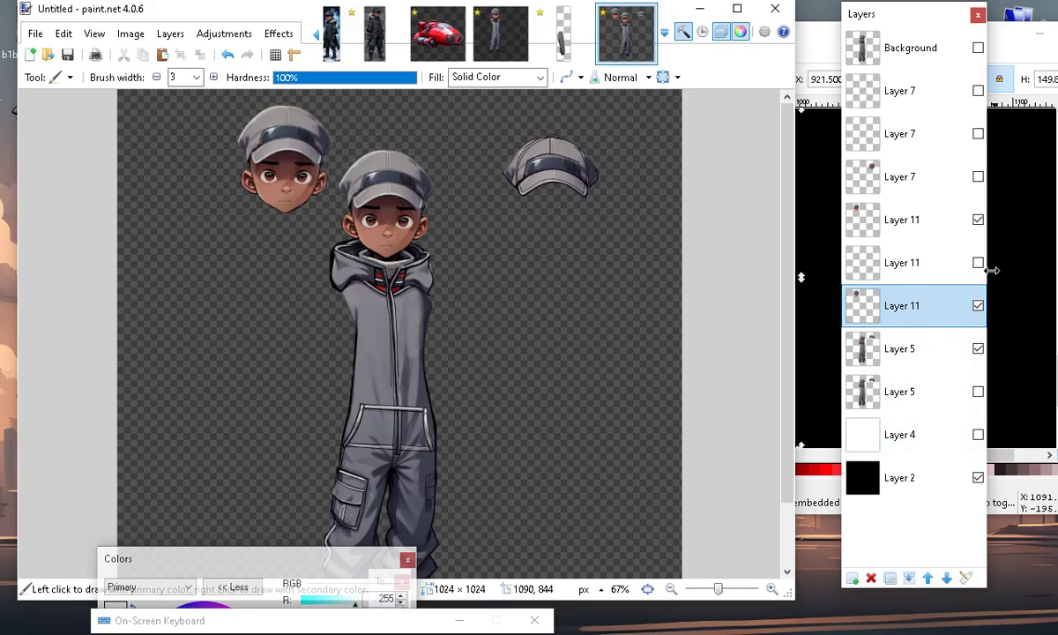
# Toggle the top head layer, hide the body and cap, and keep the third head copy showing.
pyautogui.click(978, 219)
pyautogui.click(978, 220)
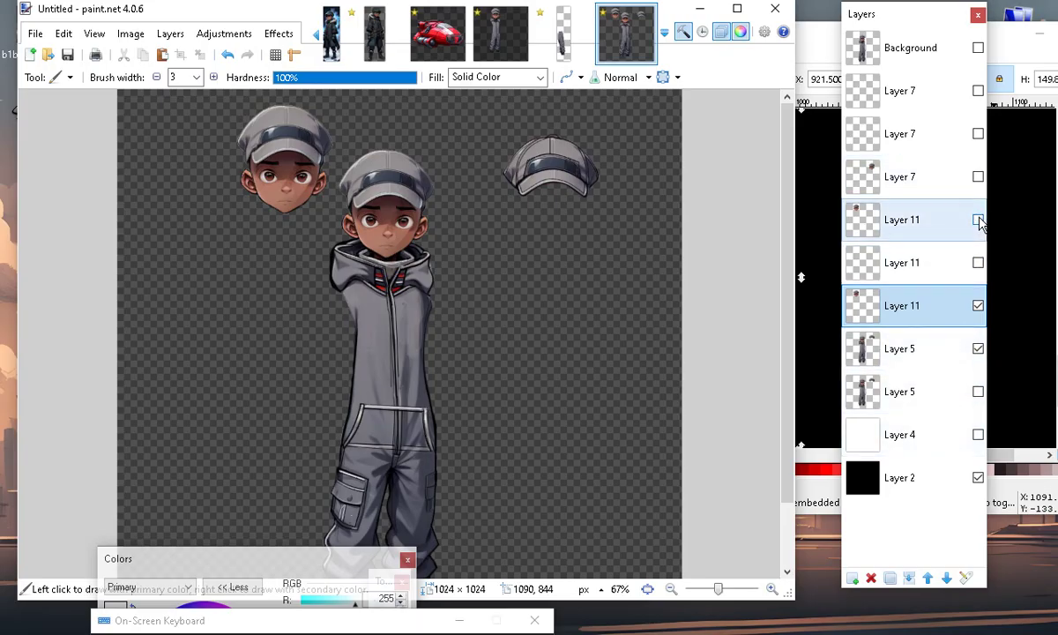
pyautogui.click(977, 220)
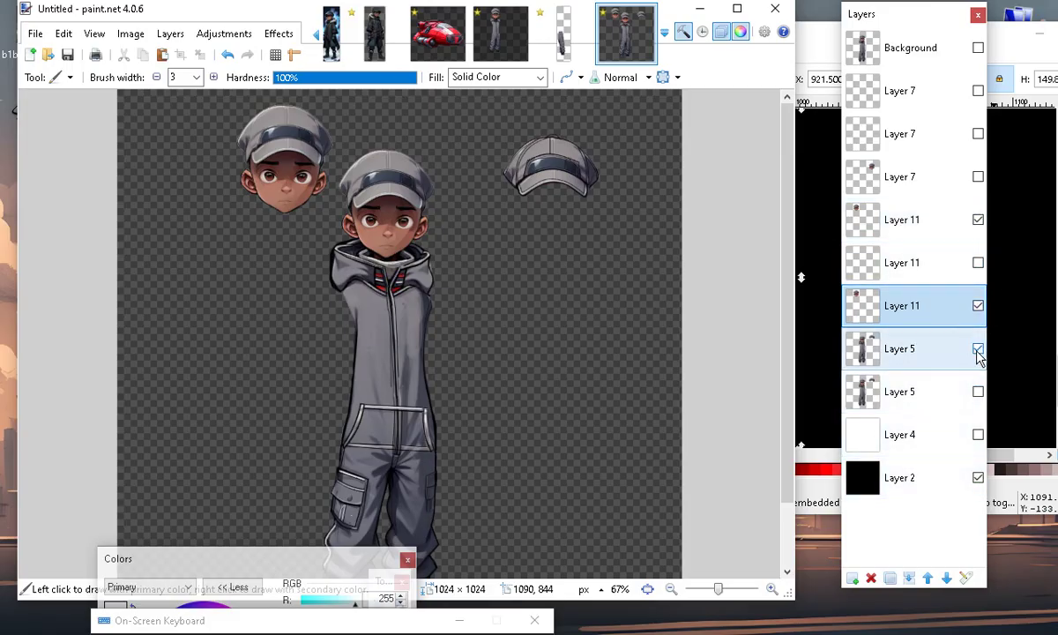
pyautogui.click(978, 348)
pyautogui.click(977, 306)
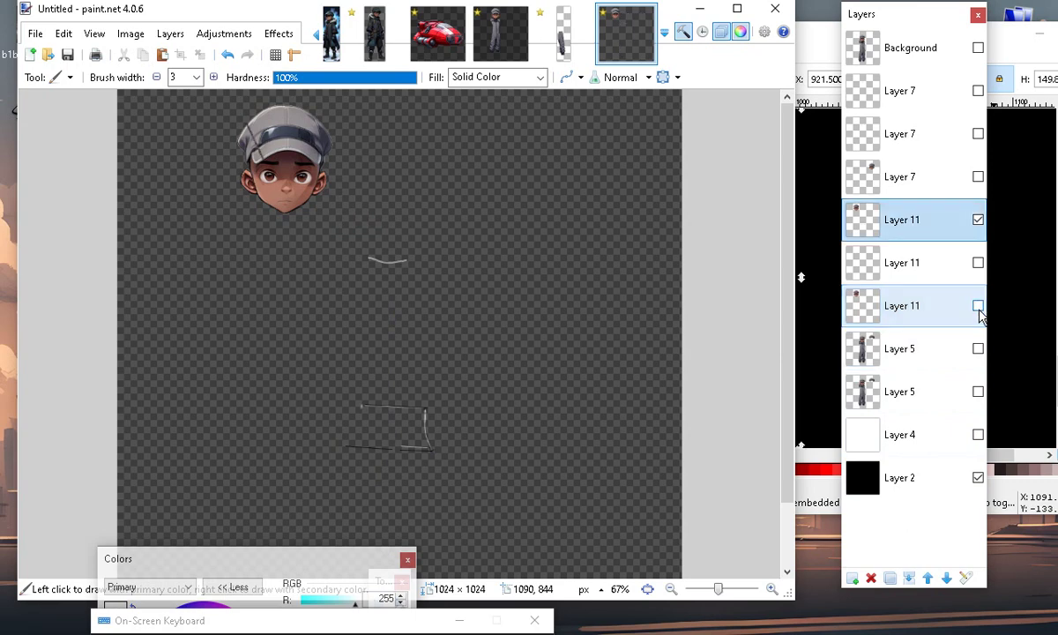
pyautogui.click(978, 306)
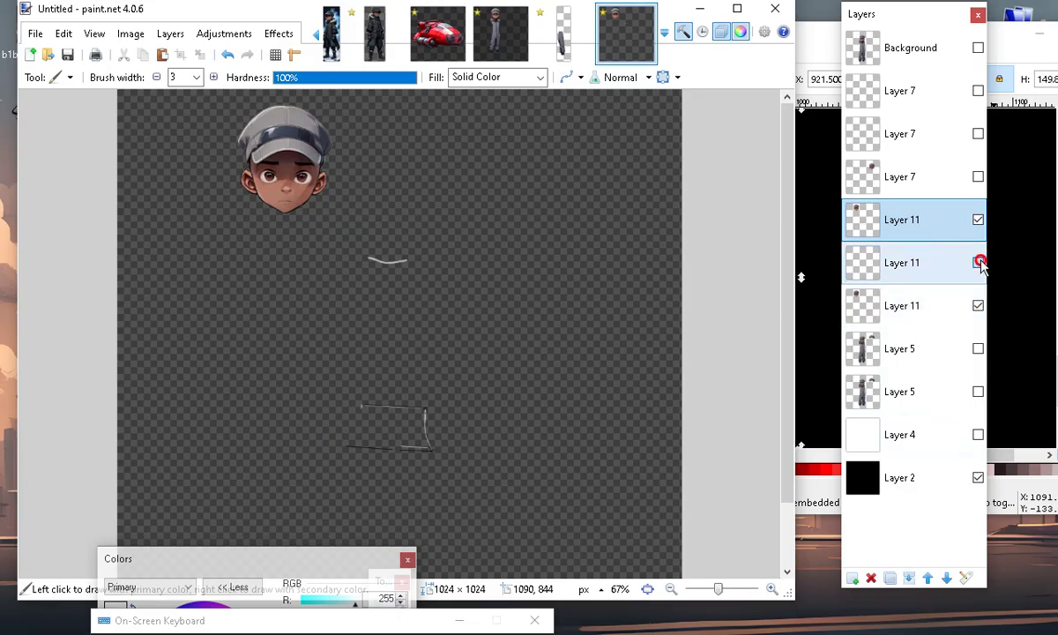
pyautogui.click(952, 220)
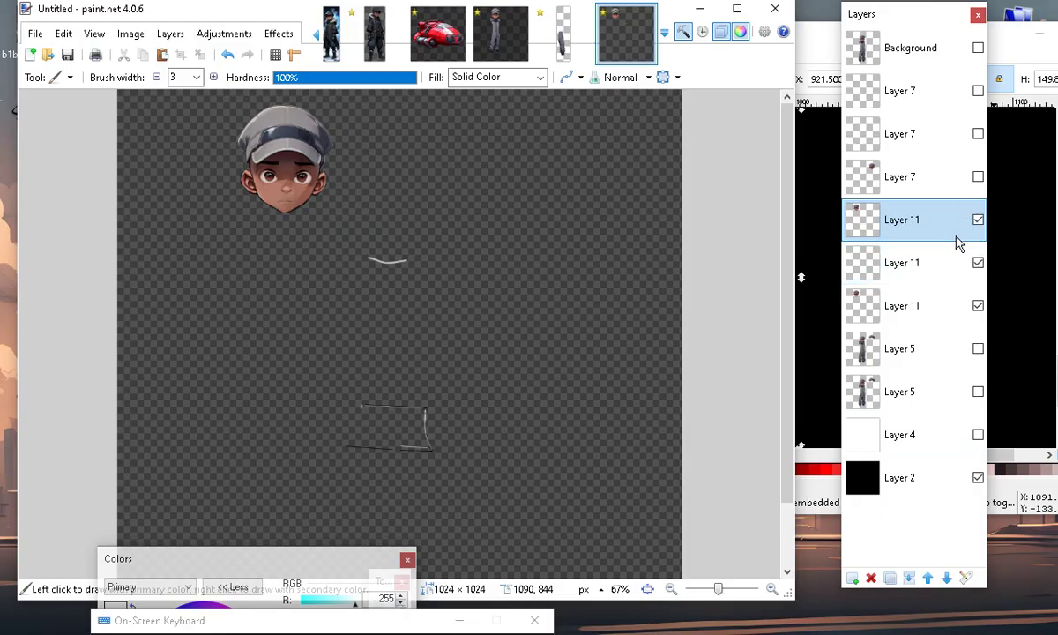
pyautogui.click(978, 177)
# Merge the top duplicate Layer 11 down, then toggle both remaining head copies to compare.
pyautogui.click(912, 578)
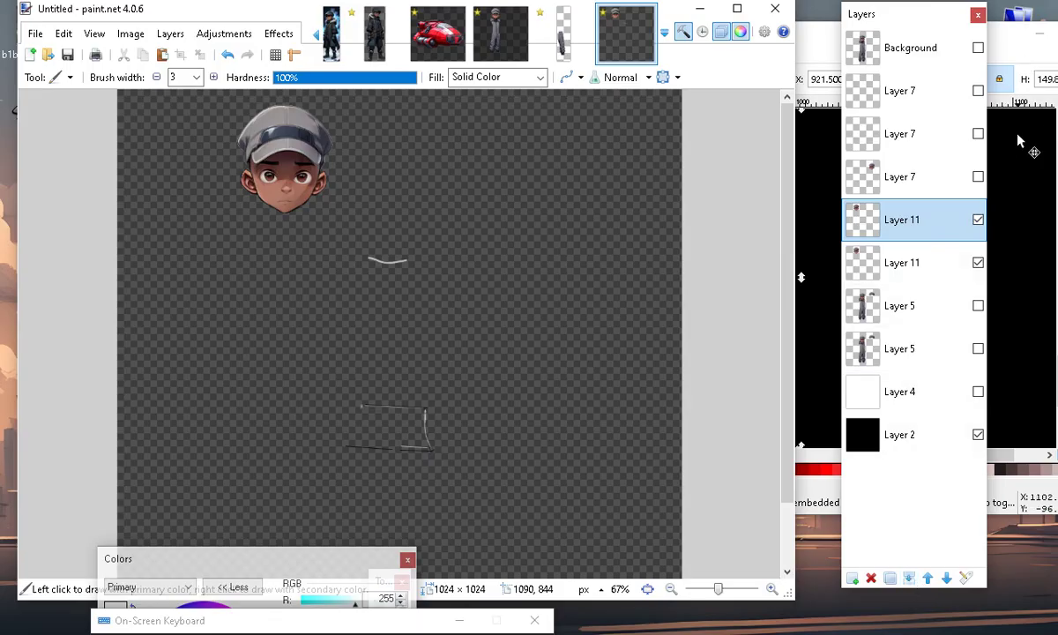
pyautogui.click(978, 263)
pyautogui.click(978, 264)
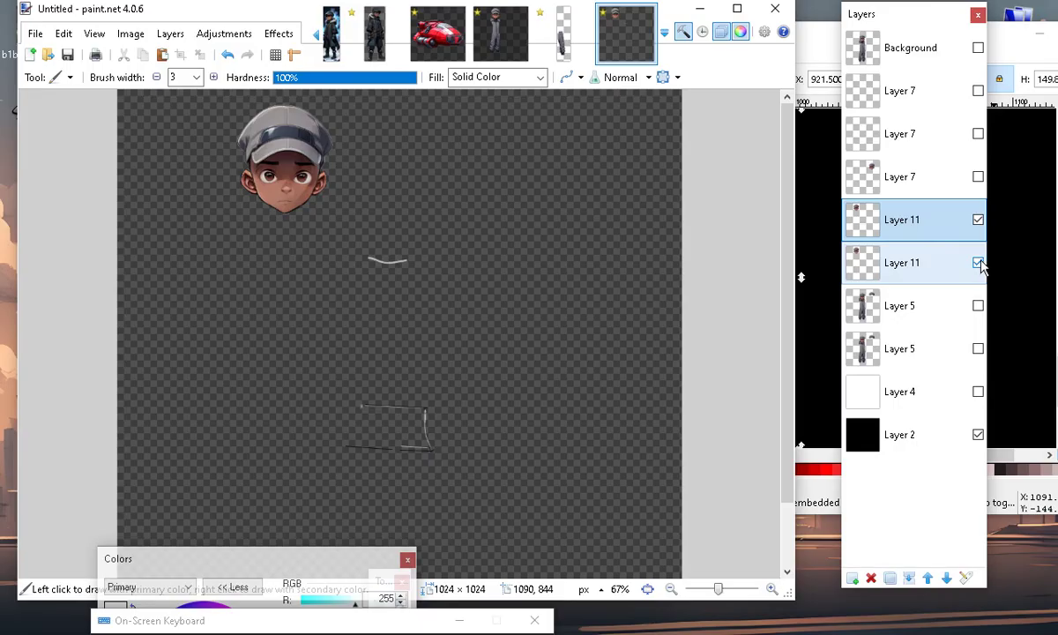
pyautogui.click(979, 263)
pyautogui.click(978, 263)
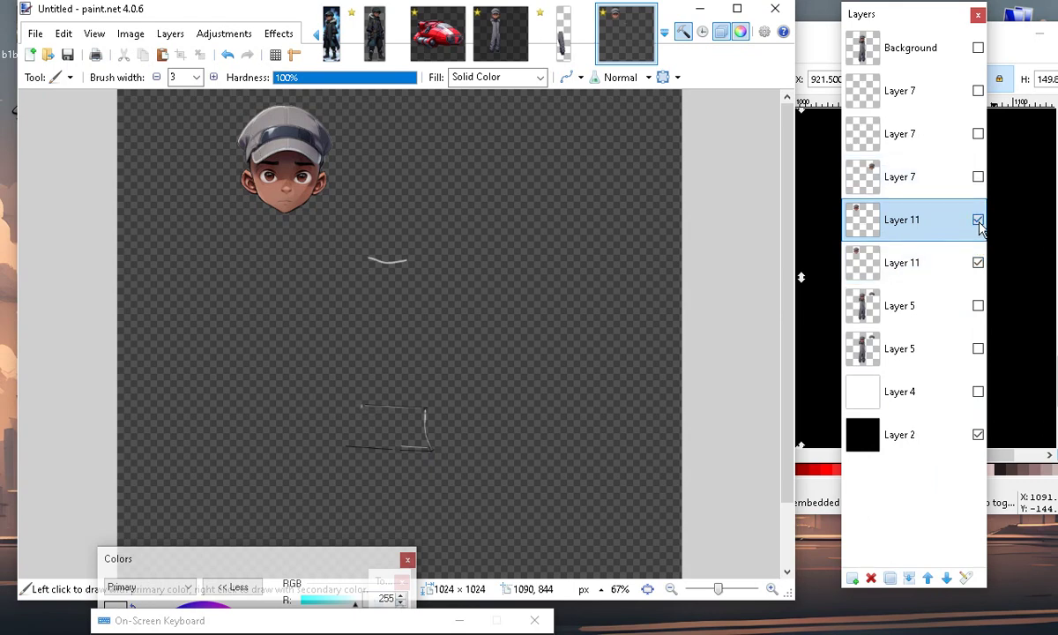
pyautogui.click(979, 221)
# Zoom in on the head and stroke, then toggle the lower Layer 11 copy to compare.
pyautogui.click(772, 588)
pyautogui.scroll(1, 703, 503)
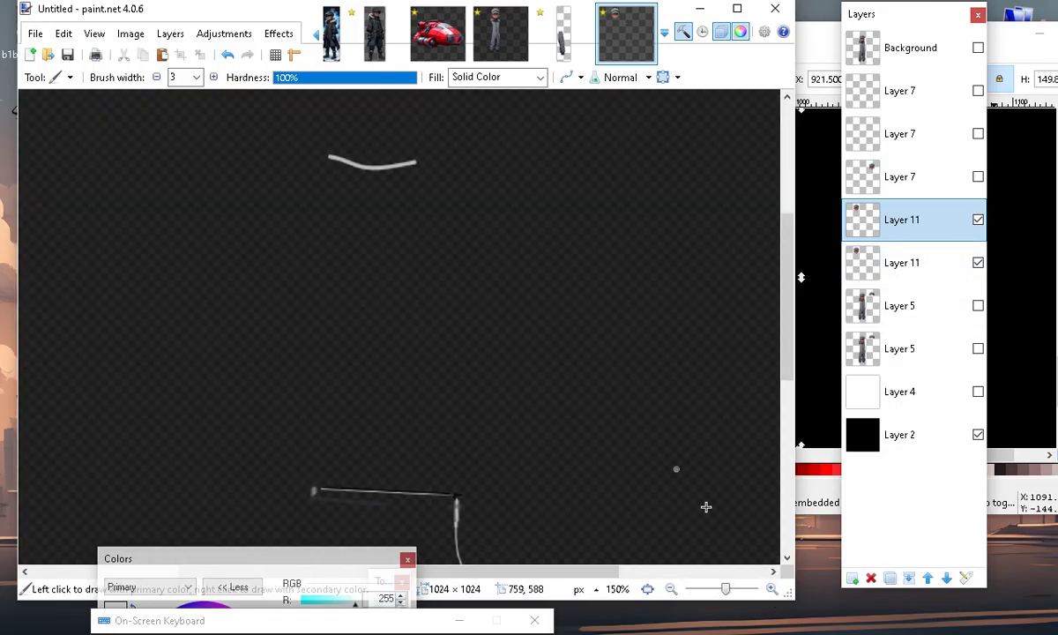
pyautogui.scroll(1, 549, 495)
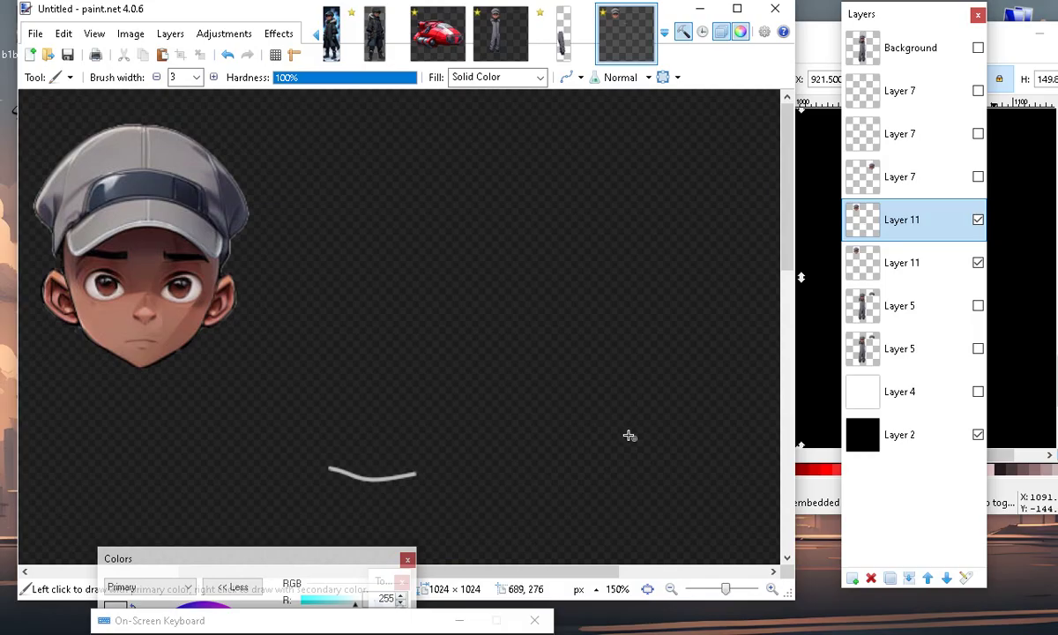
pyautogui.click(979, 263)
pyautogui.click(979, 264)
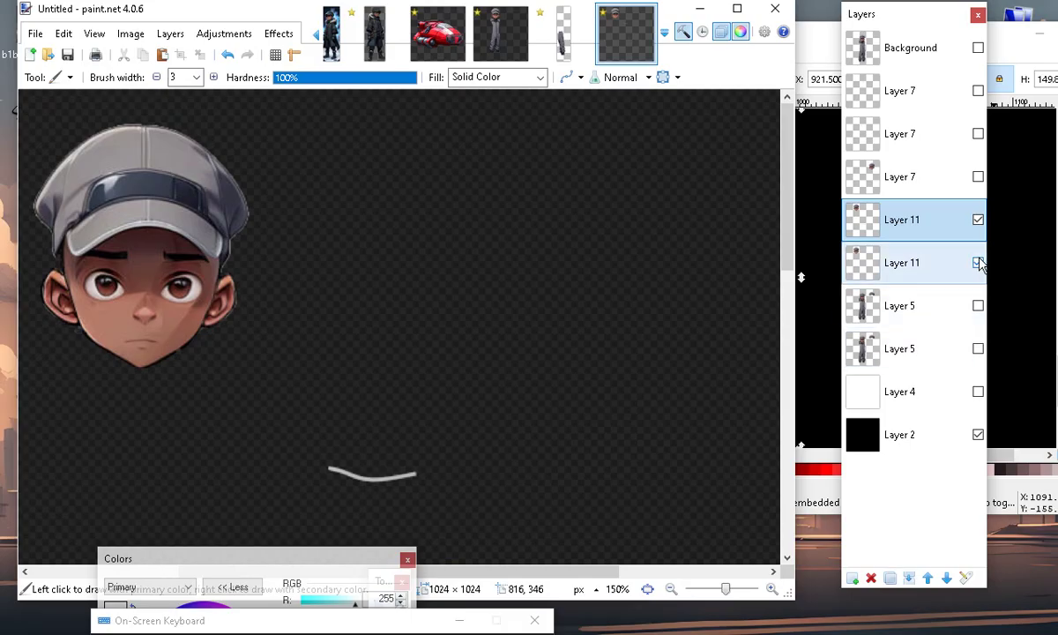
pyautogui.click(978, 263)
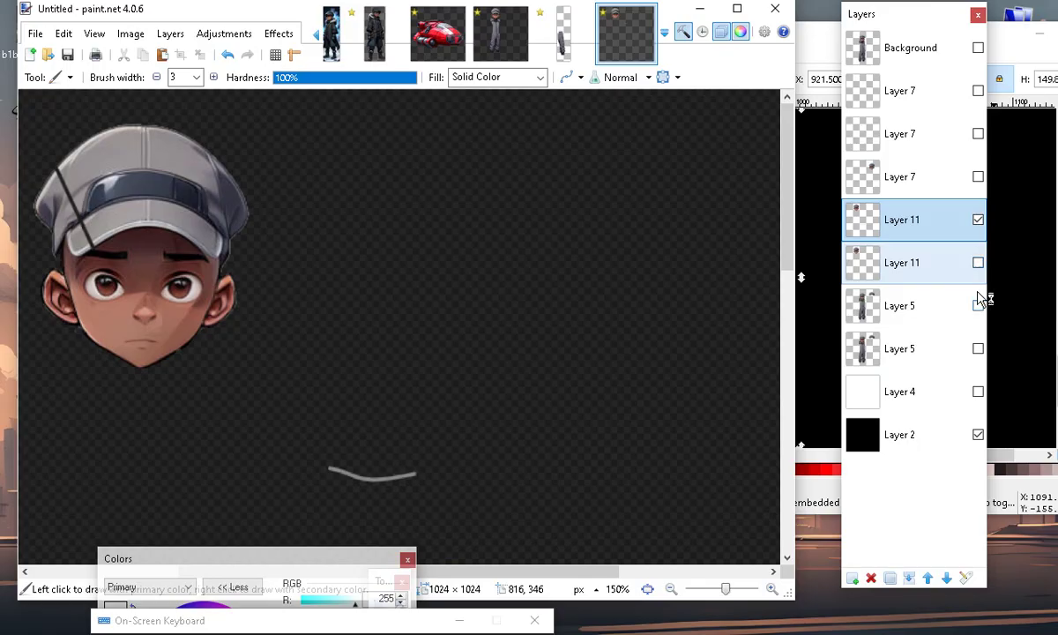
# Hide the upper Layer 11, then show and select the clean head copy without the diagonal line.
pyautogui.click(979, 220)
pyautogui.click(978, 219)
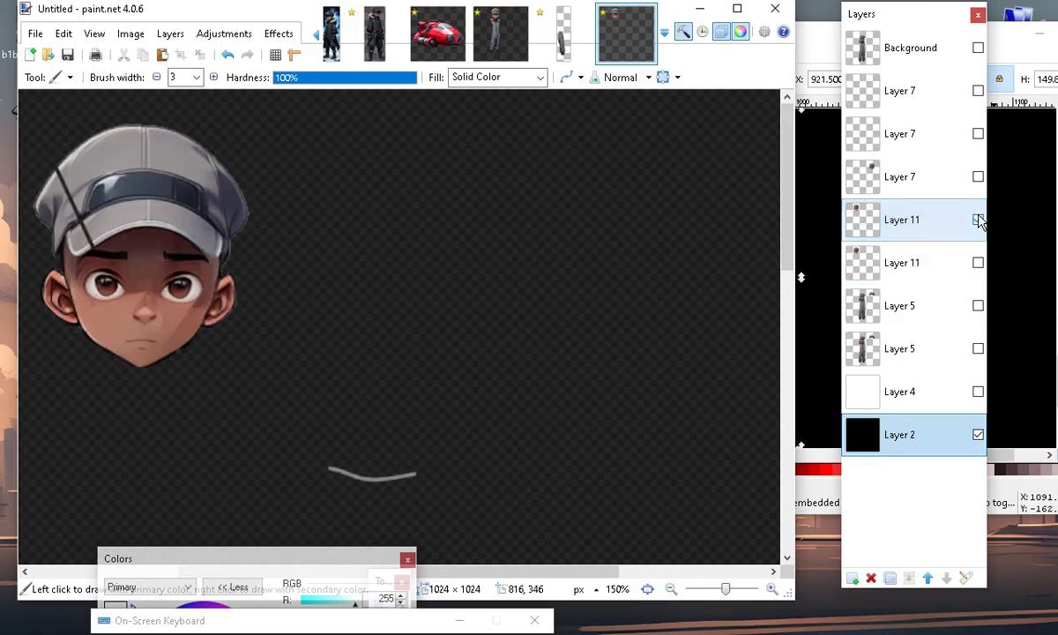
pyautogui.click(979, 219)
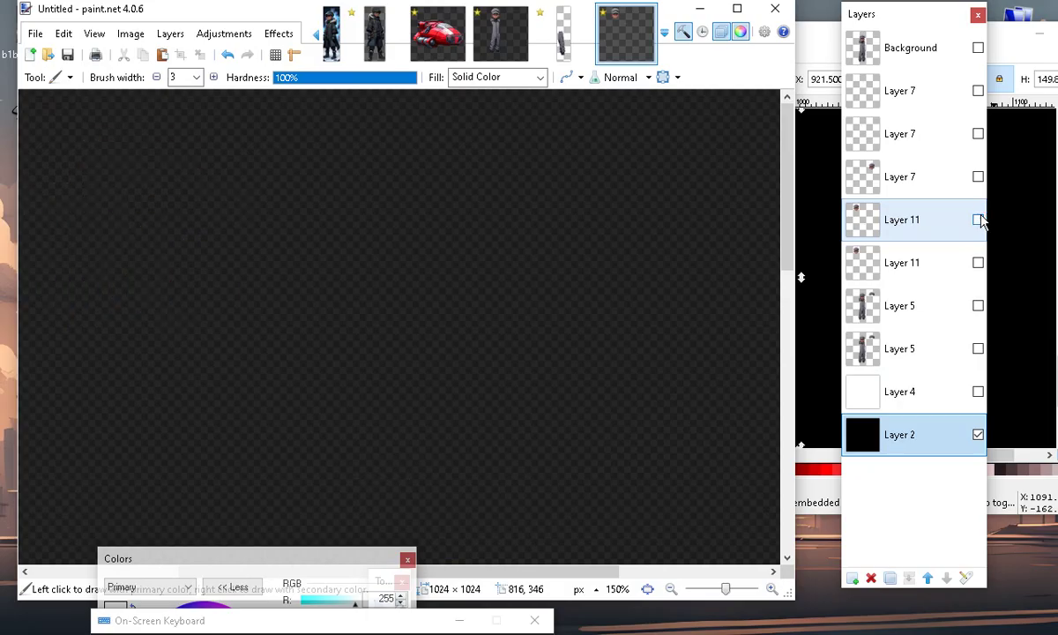
pyautogui.click(978, 263)
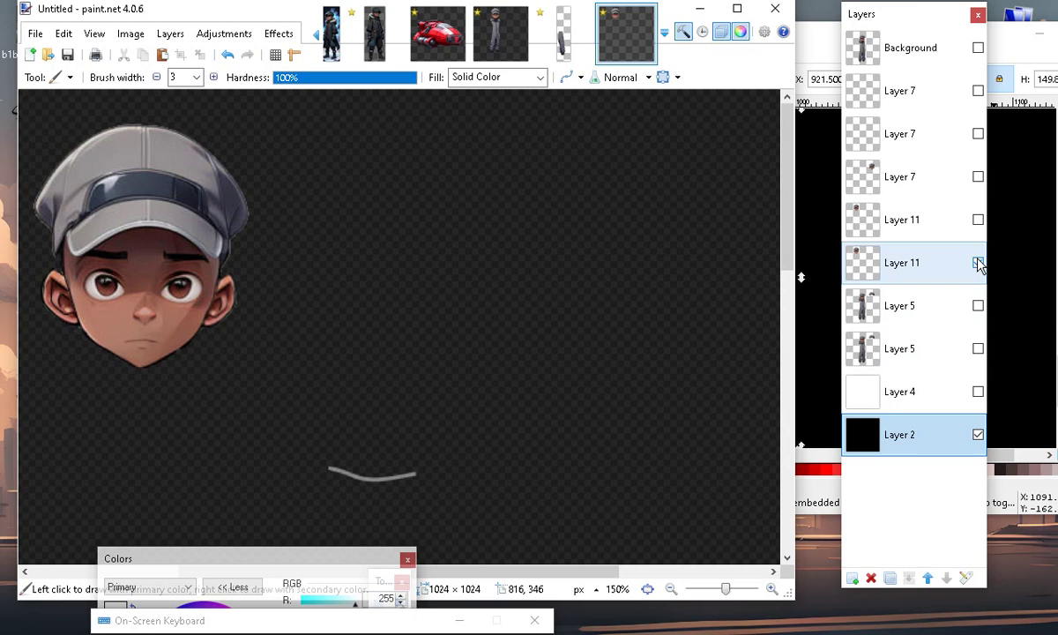
pyautogui.click(978, 262)
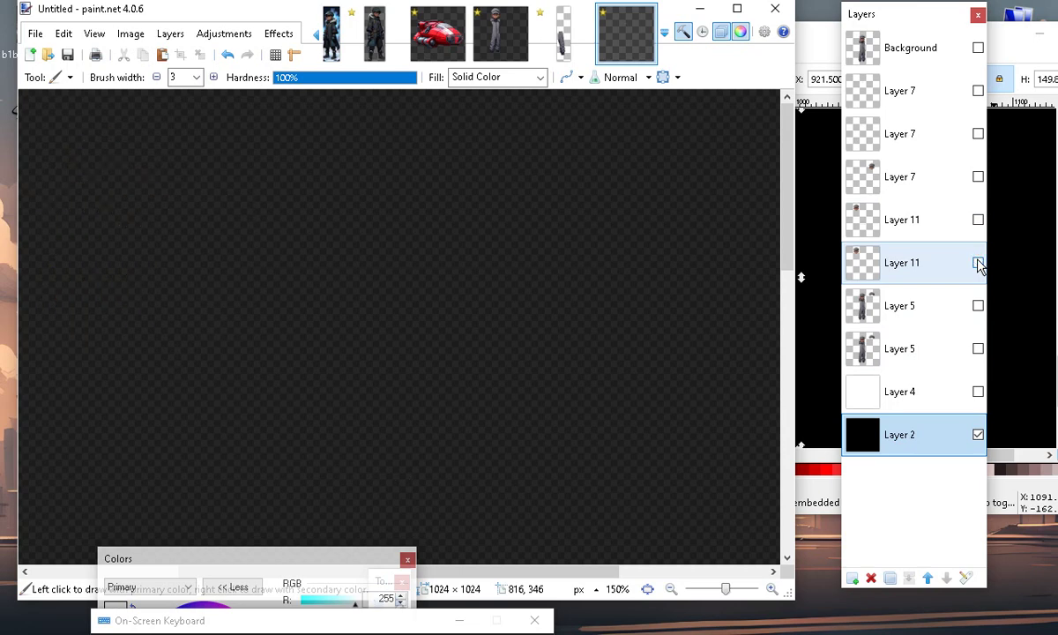
pyautogui.click(979, 263)
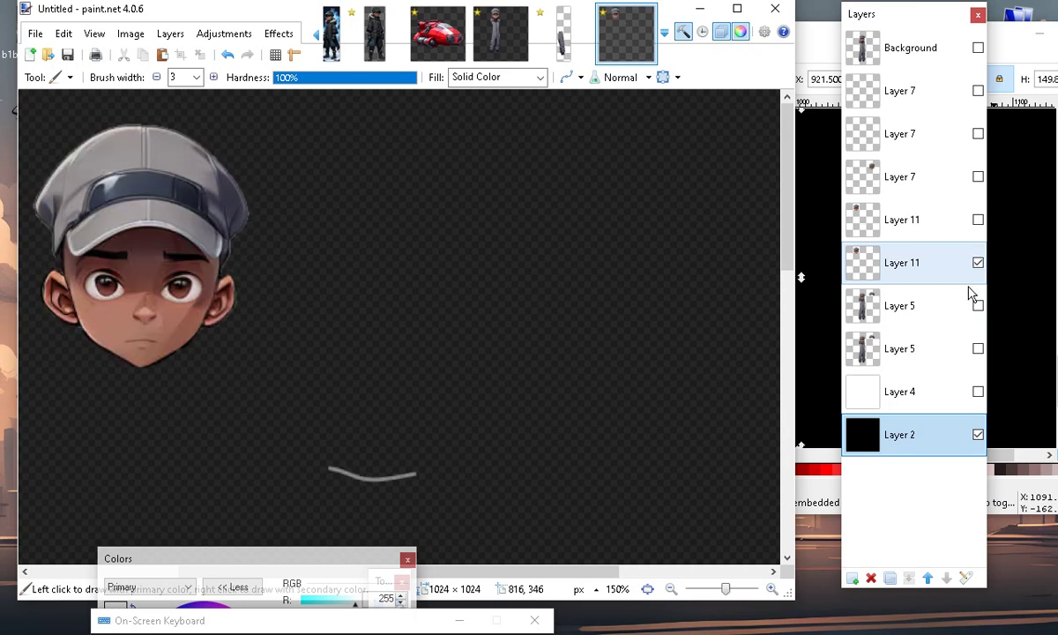
pyautogui.click(960, 275)
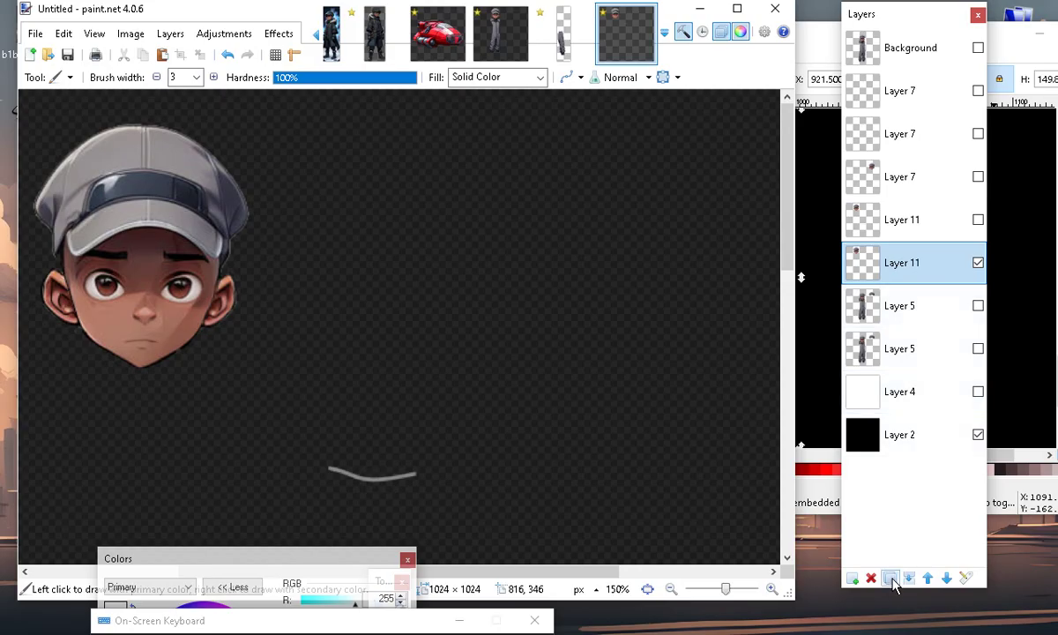
# Duplicate the clean head layer, hide the new copy, and zoom back out to the whole canvas.
pyautogui.click(891, 580)
pyautogui.click(977, 305)
pyautogui.click(671, 589)
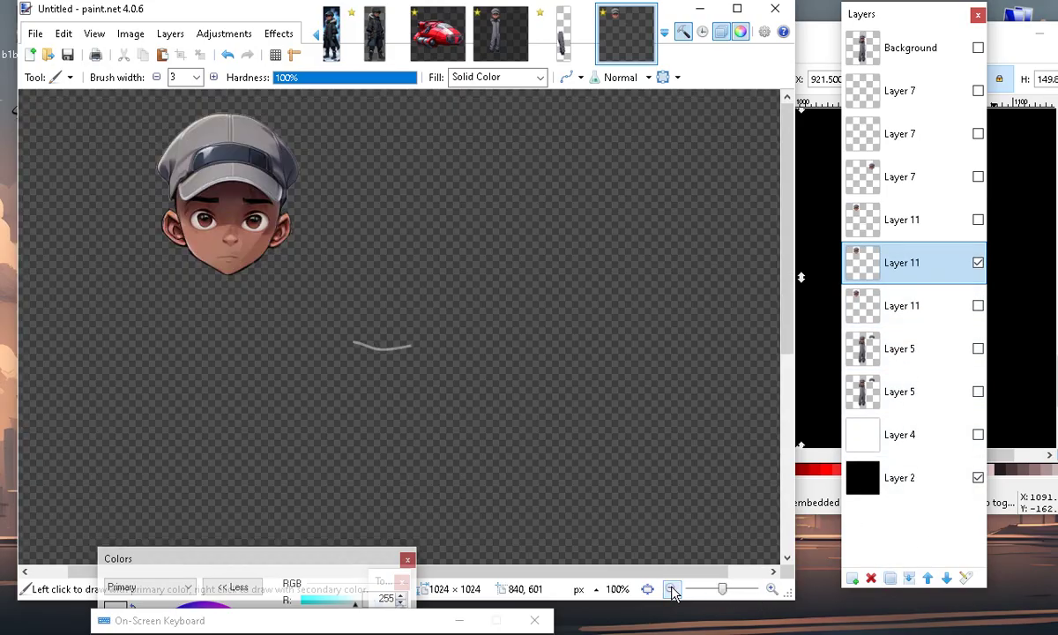
pyautogui.click(978, 264)
pyautogui.click(977, 265)
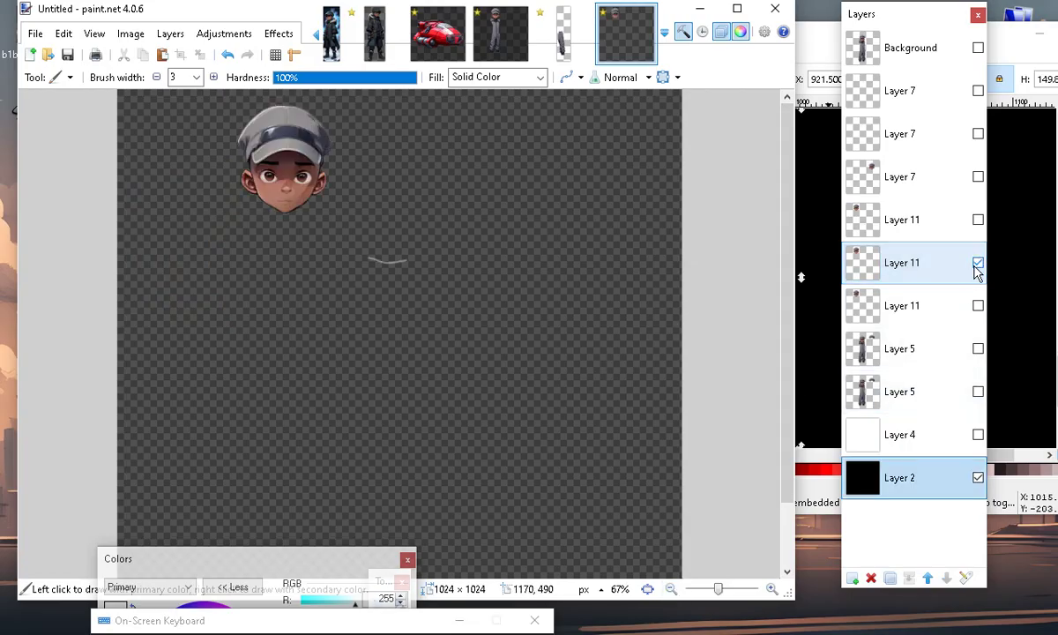
# Reselect the working head layer, duplicate it again, and hide one of the copies.
pyautogui.click(981, 273)
pyautogui.click(978, 264)
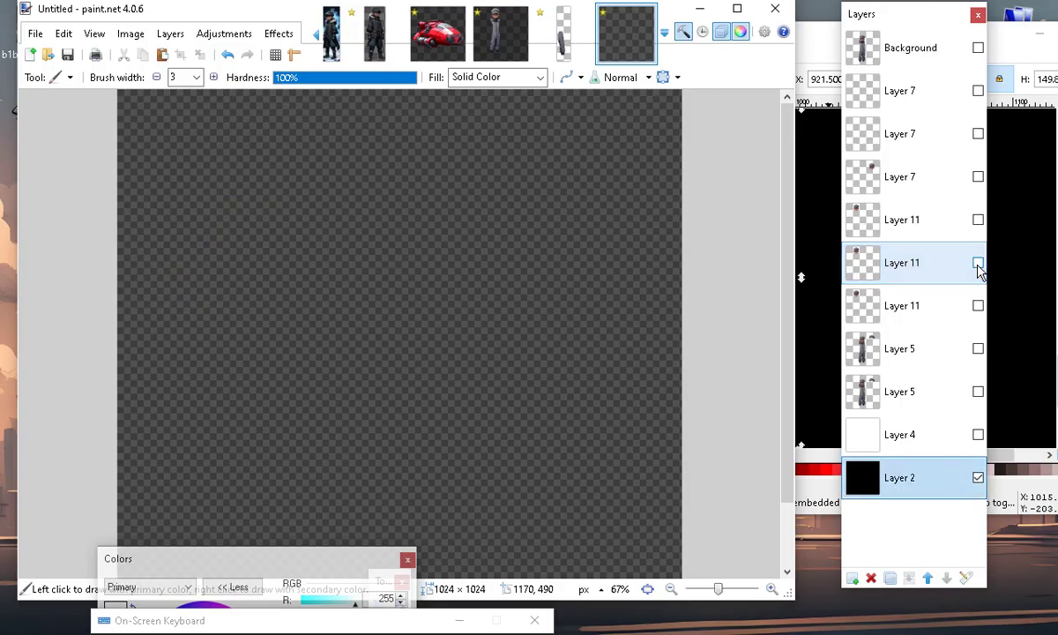
pyautogui.click(916, 276)
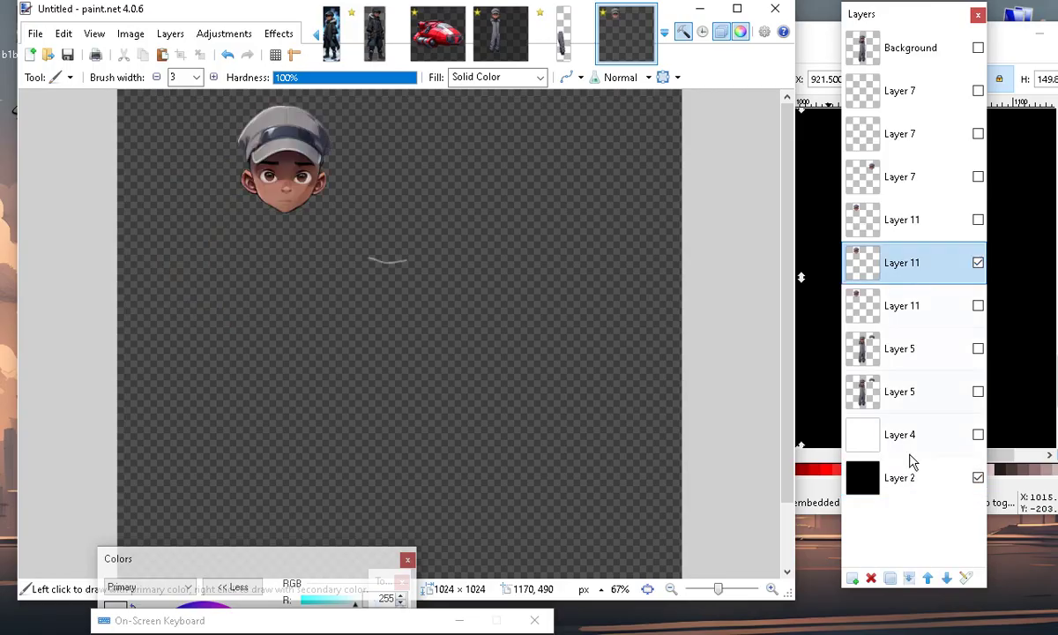
pyautogui.click(891, 578)
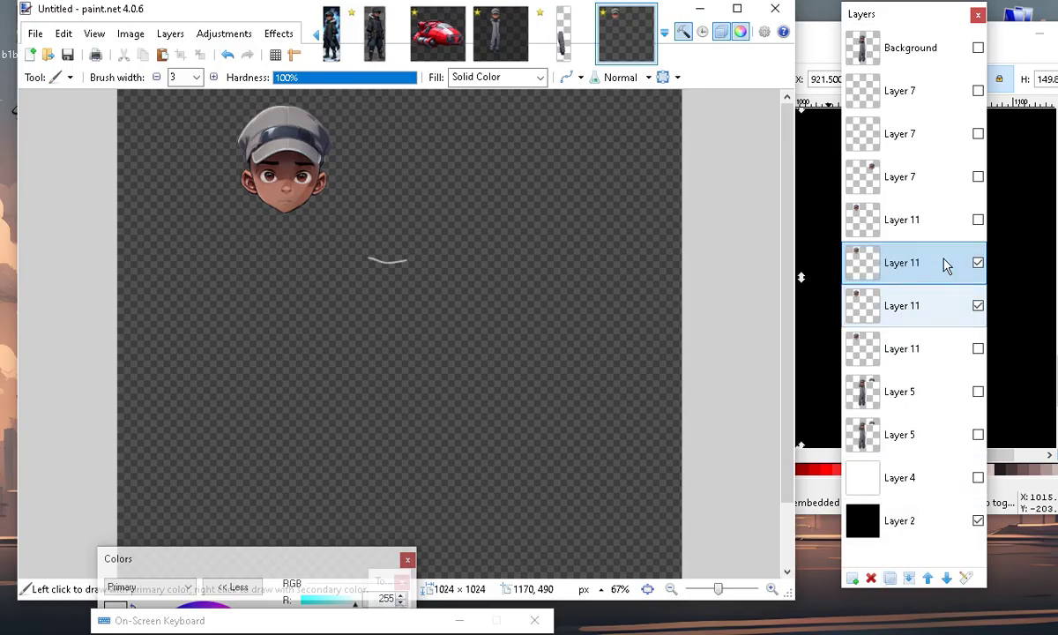
pyautogui.click(977, 307)
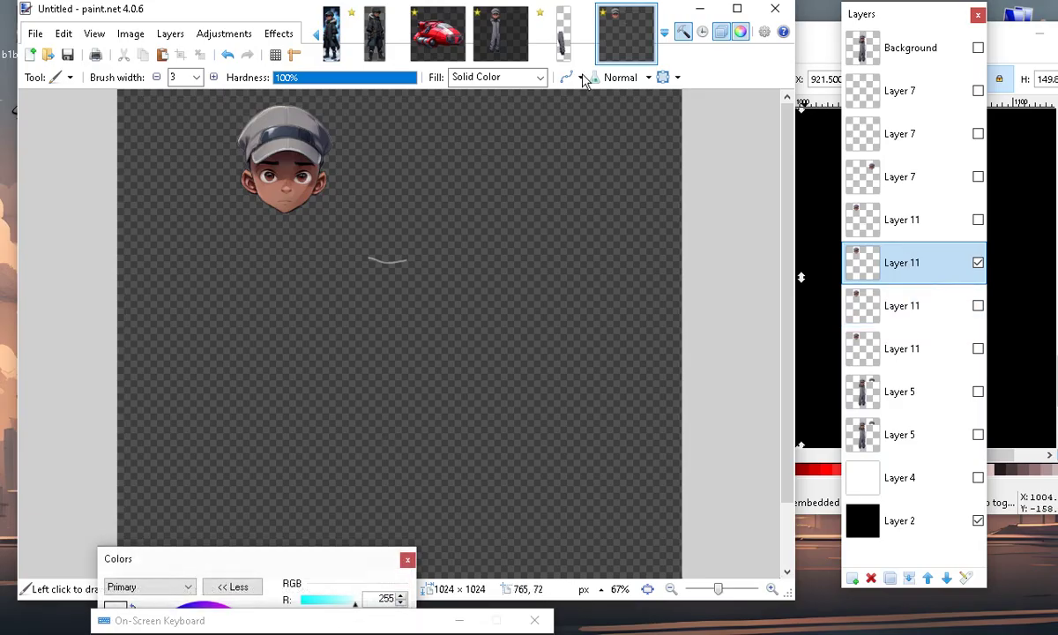
# Choose the Eraser with brush width 45 and set the colour alpha to 255.
pyautogui.click(683, 33)
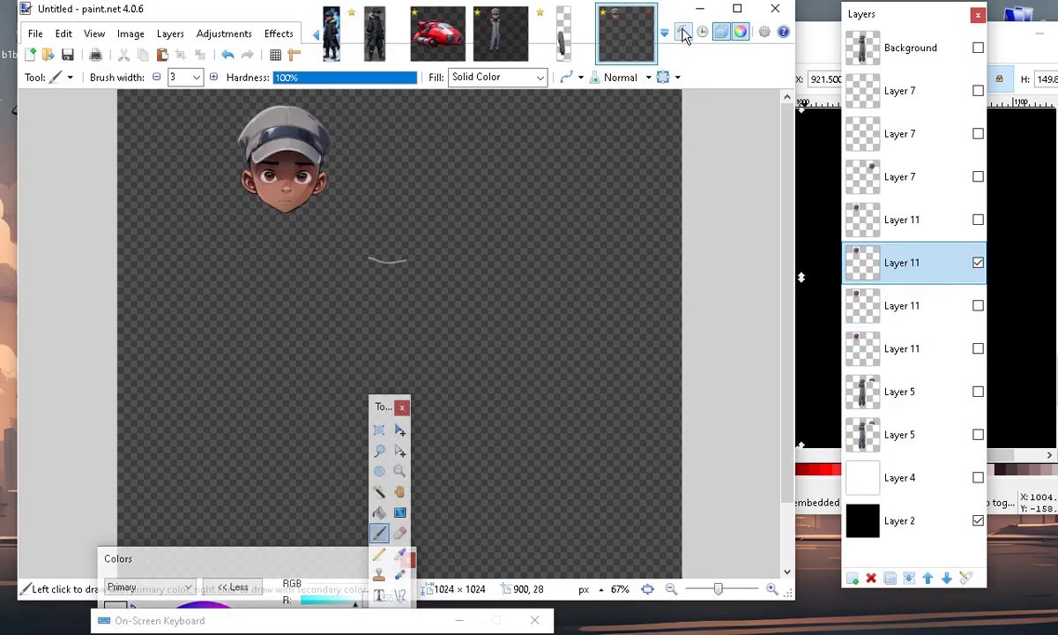
pyautogui.click(399, 534)
pyautogui.click(195, 78)
pyautogui.click(175, 284)
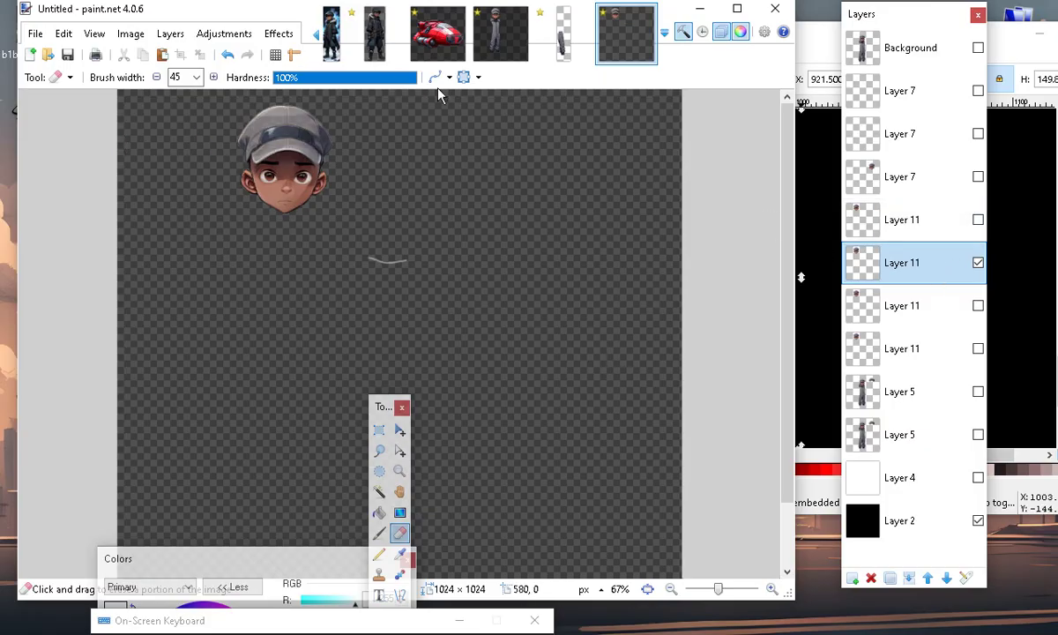
pyautogui.click(294, 240)
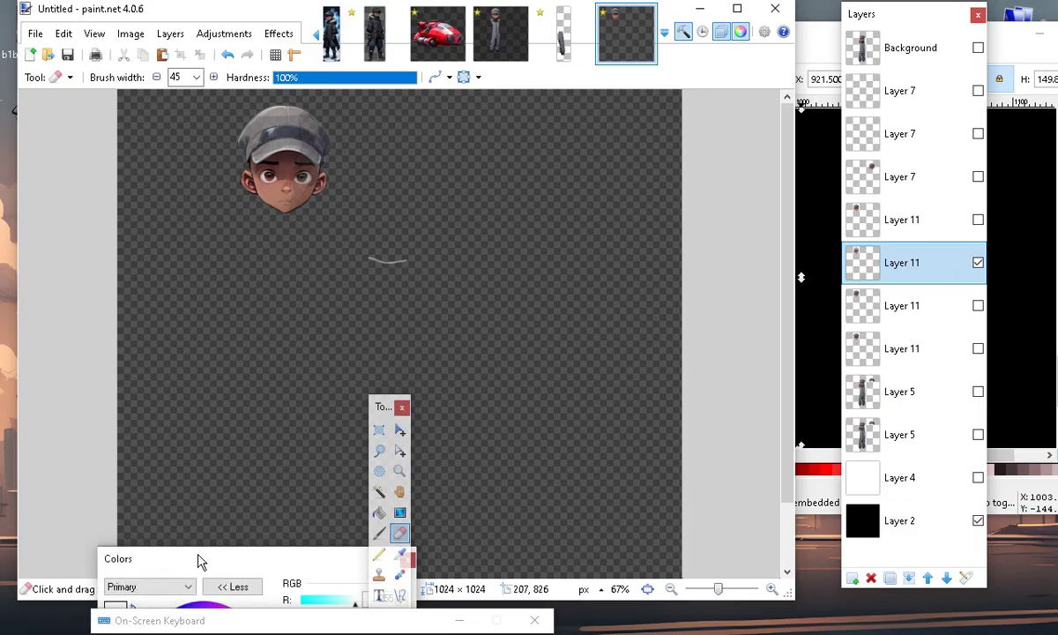
pyautogui.moveTo(198, 562); pyautogui.dragTo(613, 98)
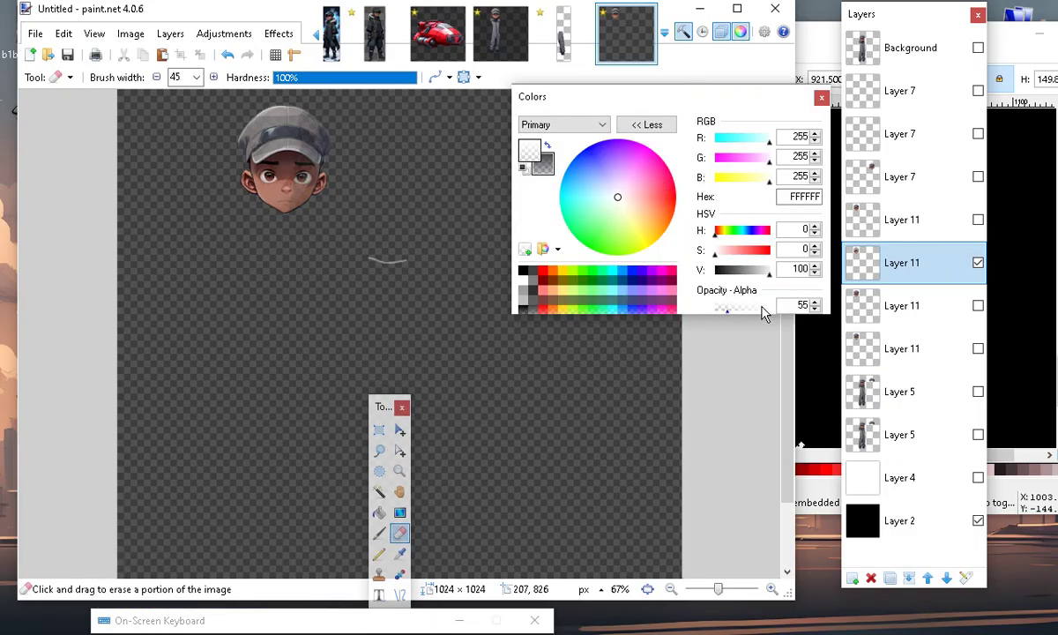
pyautogui.moveTo(725, 310); pyautogui.dragTo(796, 300)
# Erase the grey cap and head from the working Layer 11, leaving a faint stroke.
pyautogui.moveTo(344, 125); pyautogui.dragTo(265, 155)
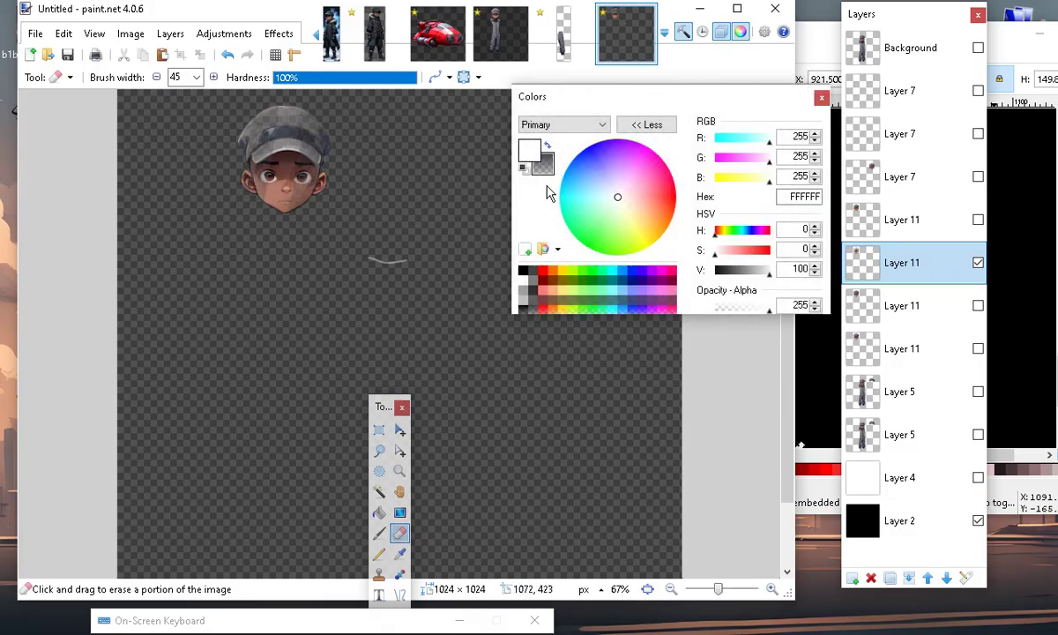
pyautogui.click(523, 167)
pyautogui.moveTo(361, 125)
pyautogui.mouseDown()
pyautogui.moveTo(167, 121)
pyautogui.moveTo(397, 135)
pyautogui.moveTo(169, 120)
pyautogui.moveTo(321, 161)
pyautogui.moveTo(267, 144)
pyautogui.moveTo(146, 161)
pyautogui.moveTo(364, 161)
pyautogui.moveTo(217, 179)
pyautogui.moveTo(314, 220)
pyautogui.mouseUp()
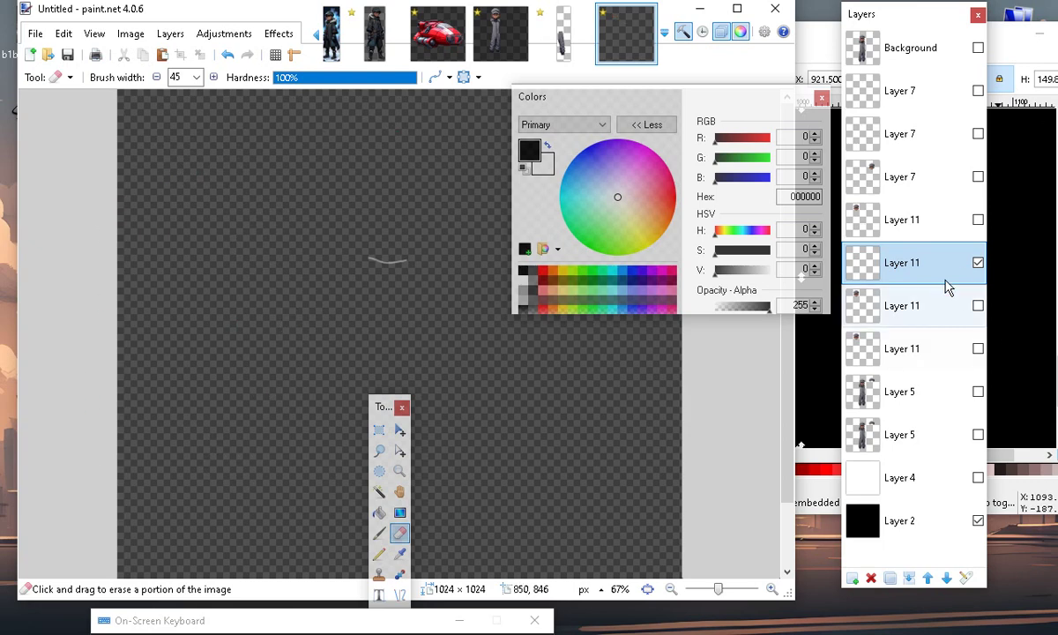
# Toggle the erased working layer and a backup head copy, leaving the backup visible.
pyautogui.click(977, 263)
pyautogui.click(977, 262)
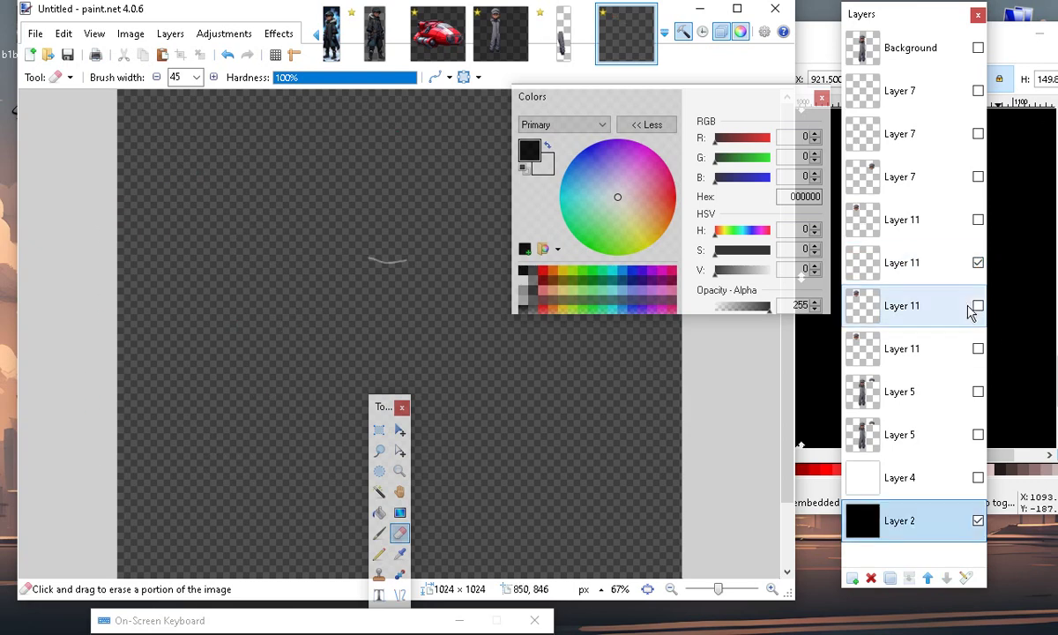
pyautogui.click(978, 305)
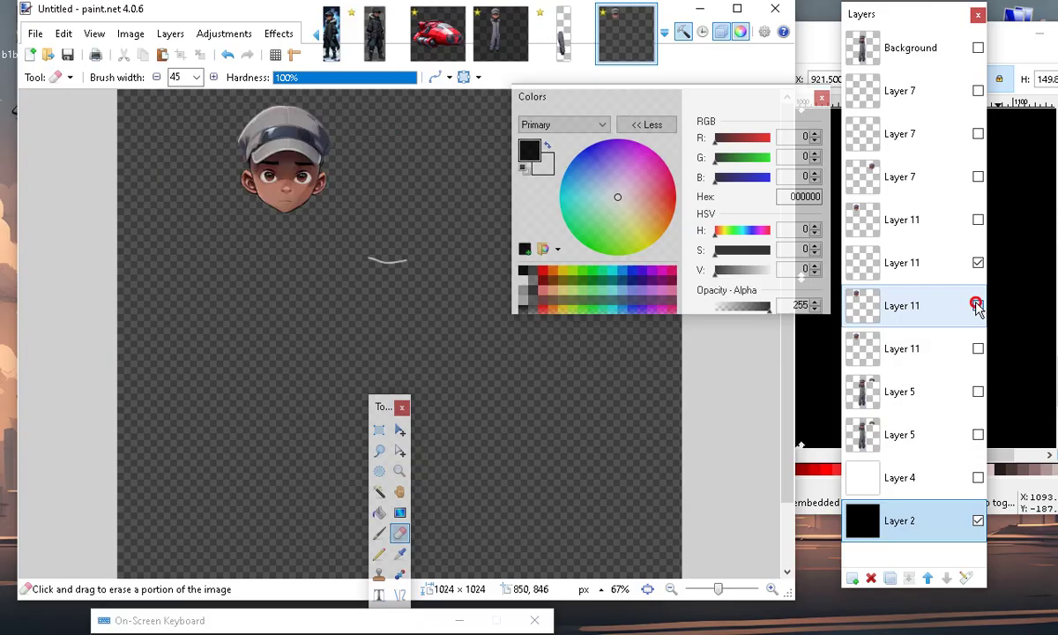
pyautogui.click(977, 305)
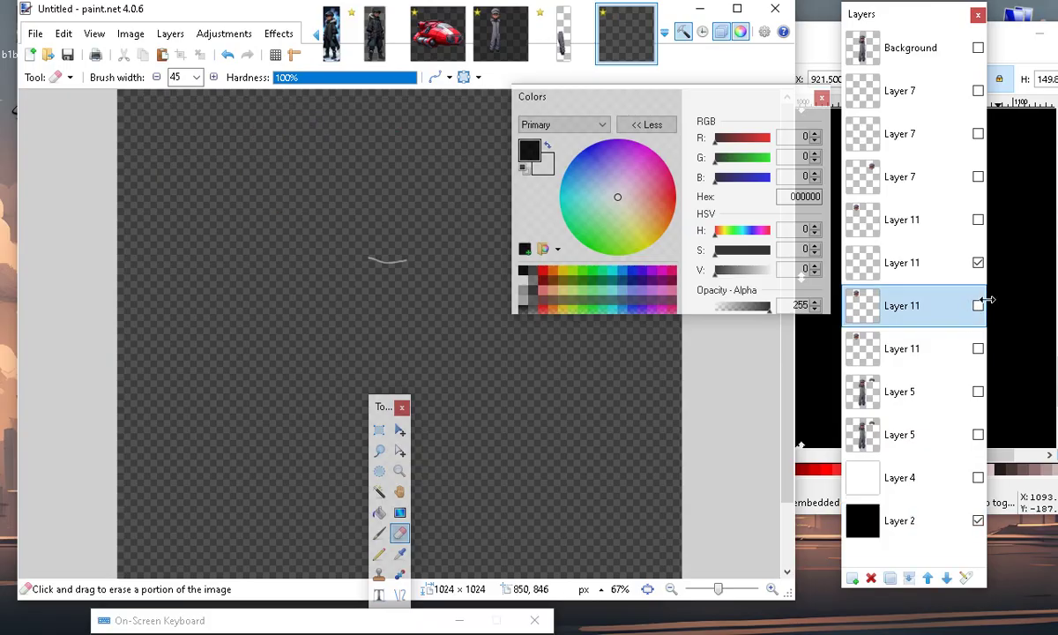
pyautogui.click(977, 305)
pyautogui.click(978, 305)
pyautogui.click(932, 315)
pyautogui.moveTo(379, 257); pyautogui.dragTo(465, 278)
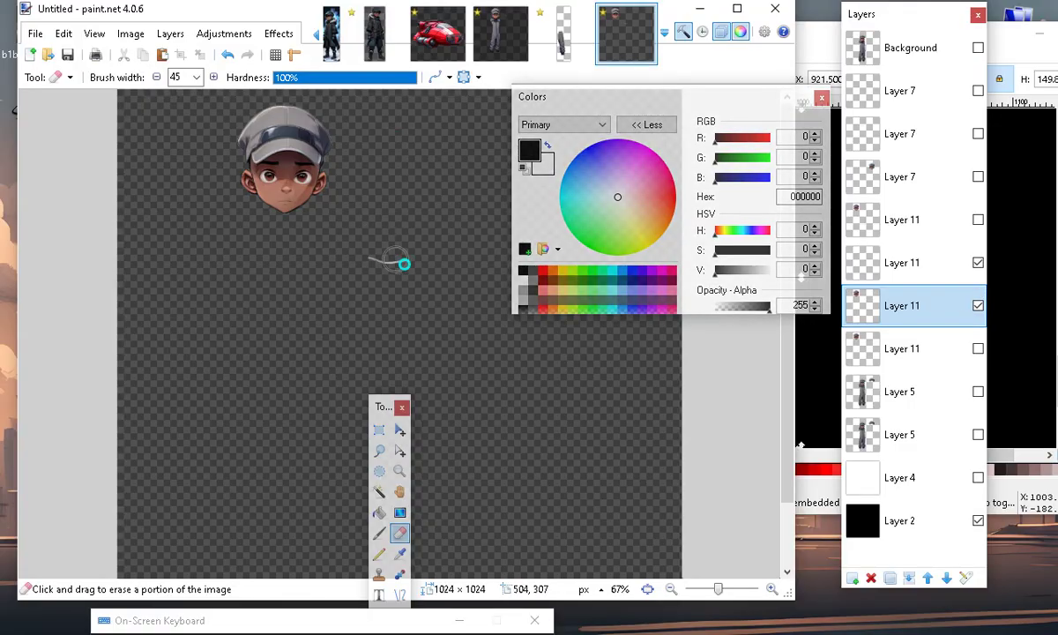
# Drag the blank Layer 11 below the other copy and make the lower Layer 11 visible.
pyautogui.click(978, 305)
pyautogui.click(978, 262)
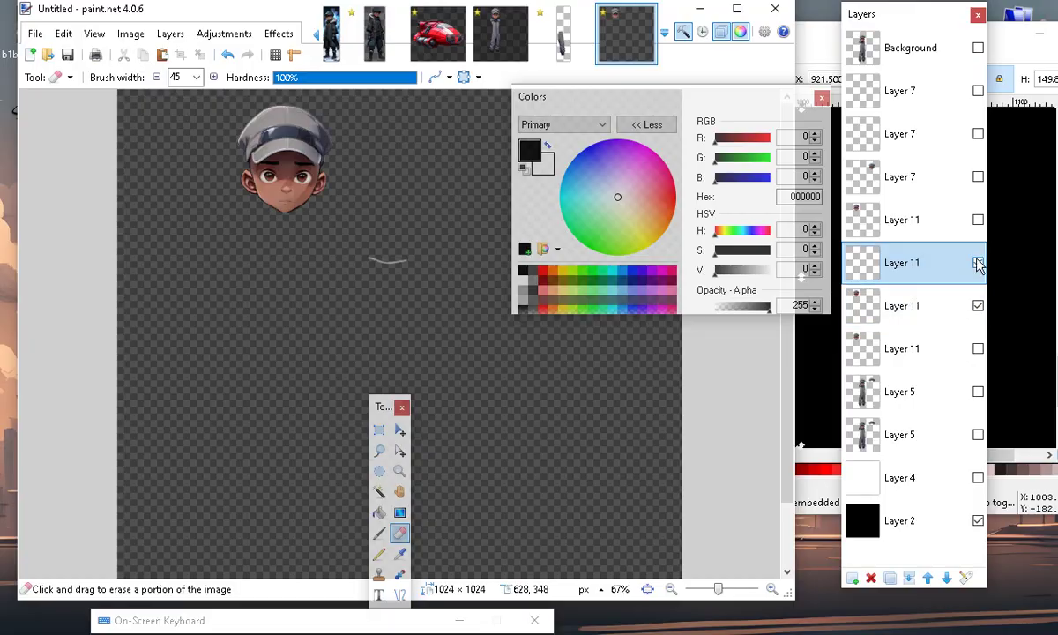
pyautogui.click(978, 262)
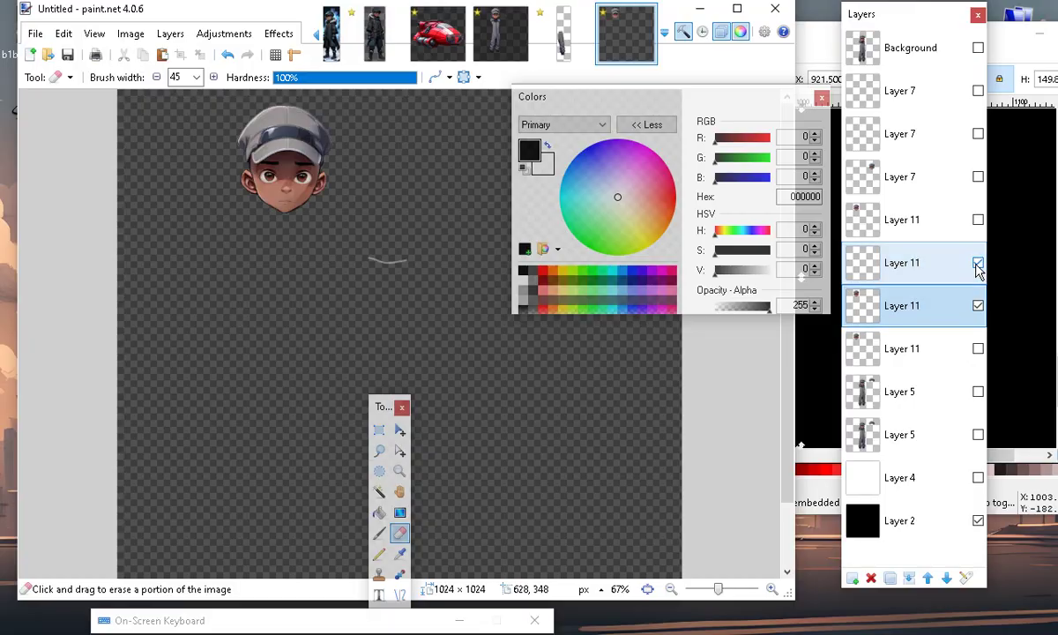
pyautogui.click(908, 264)
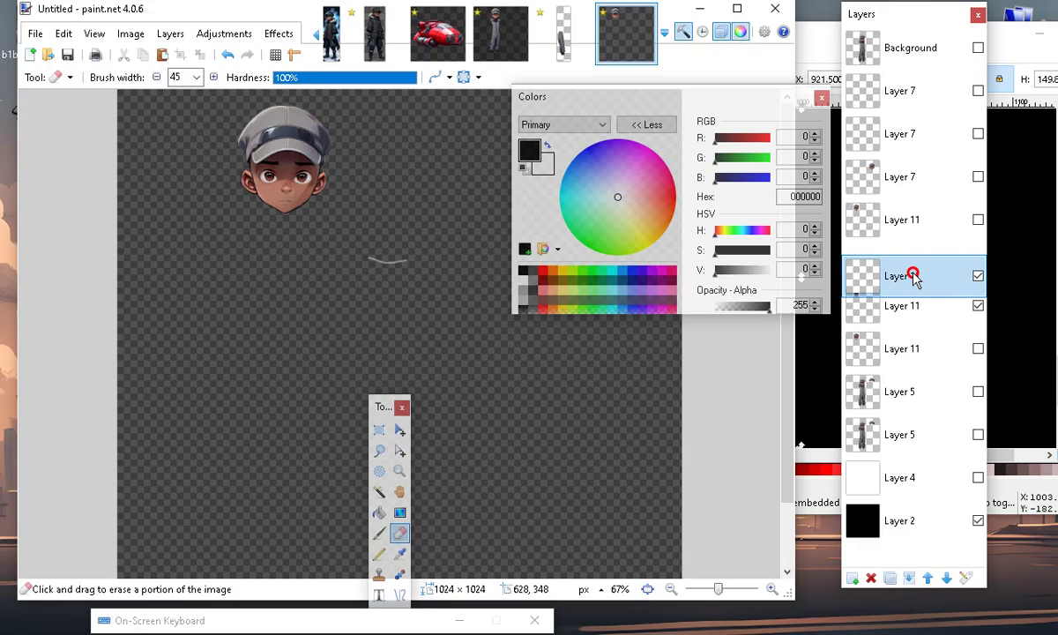
pyautogui.moveTo(915, 267); pyautogui.dragTo(908, 304)
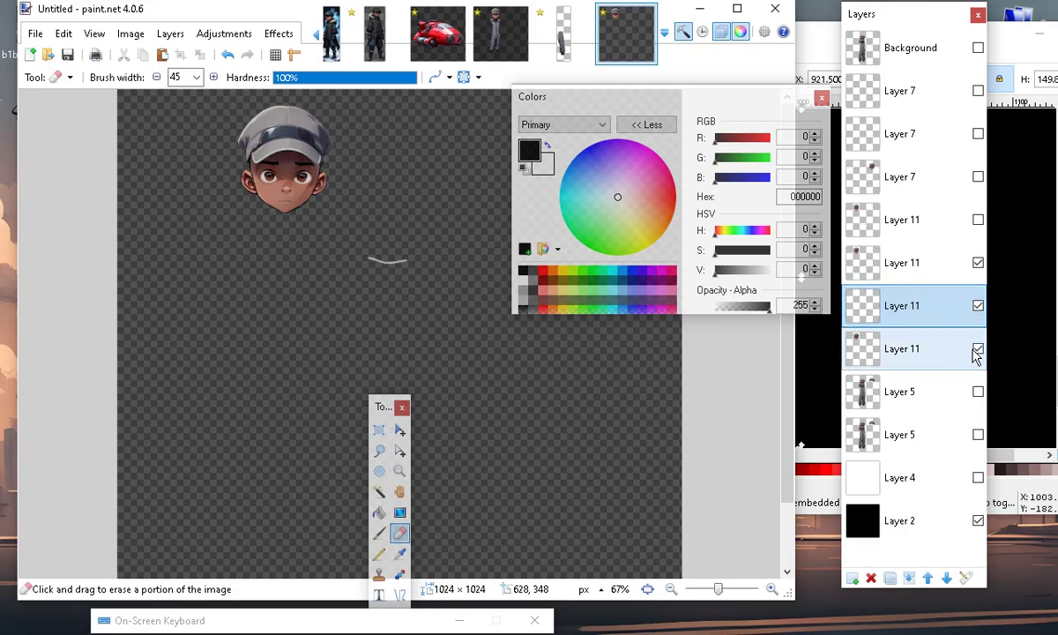
pyautogui.click(977, 349)
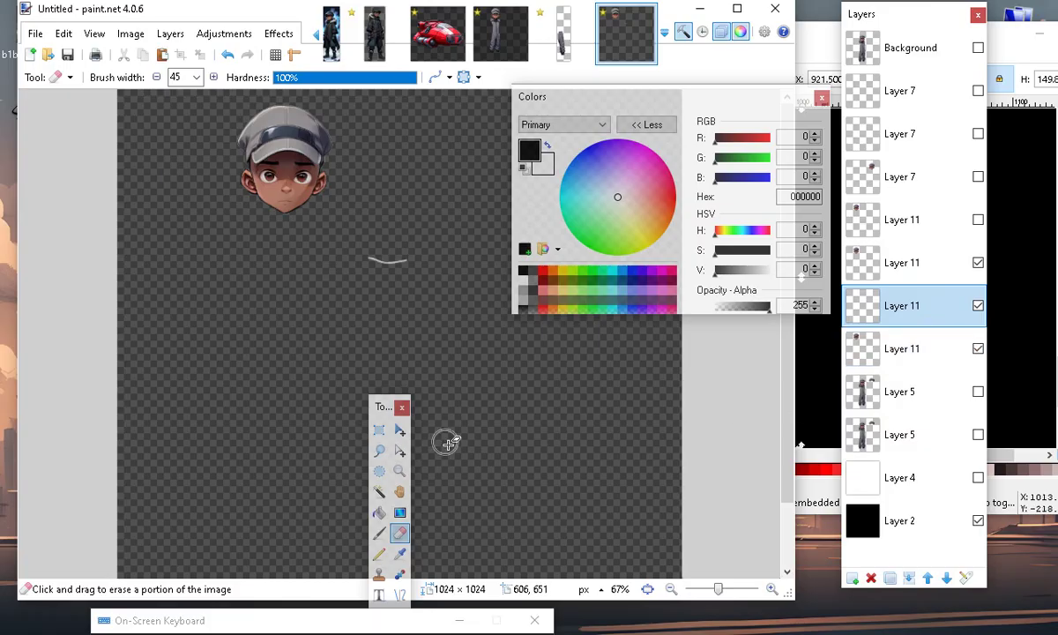
pyautogui.moveTo(245, 411); pyautogui.dragTo(225, 411)
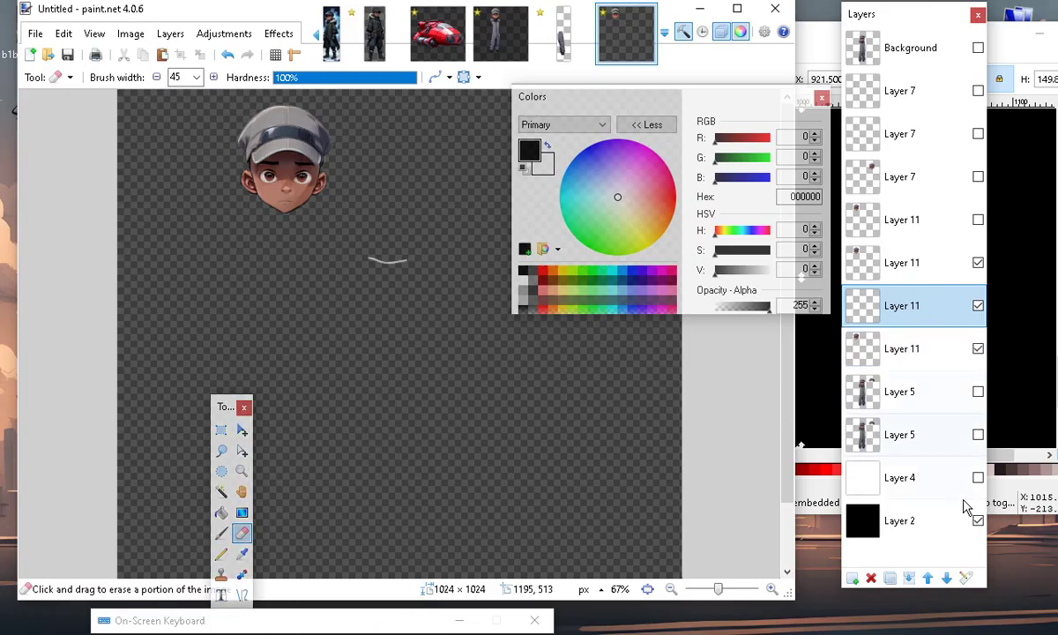
# Show the full-body jumpsuit character on Layer 5 and flip the upper Layer 11 copy.
pyautogui.click(977, 391)
pyautogui.click(982, 348)
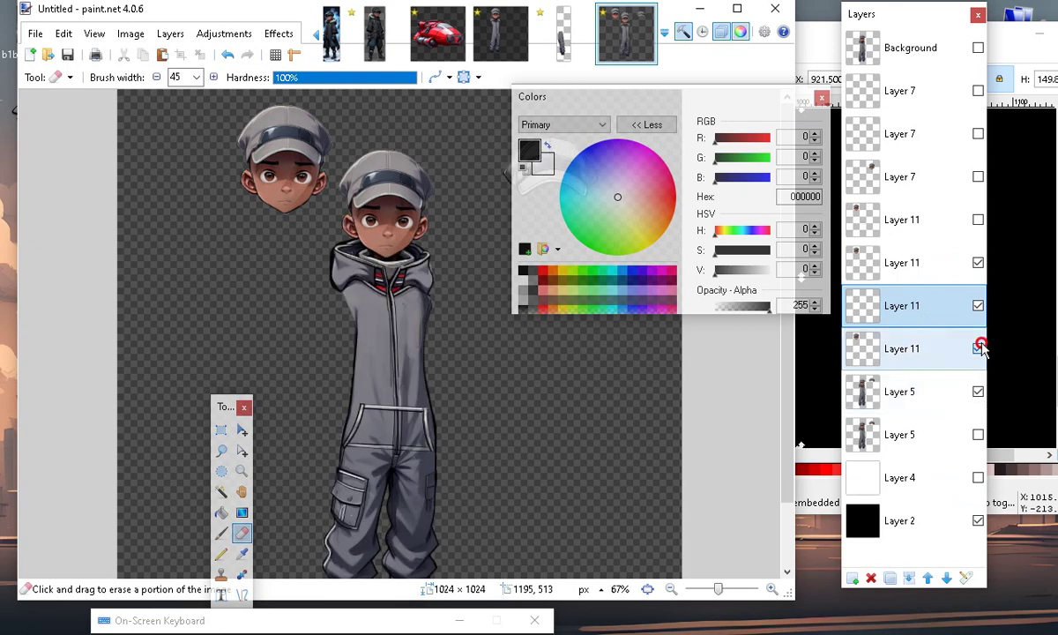
pyautogui.click(978, 220)
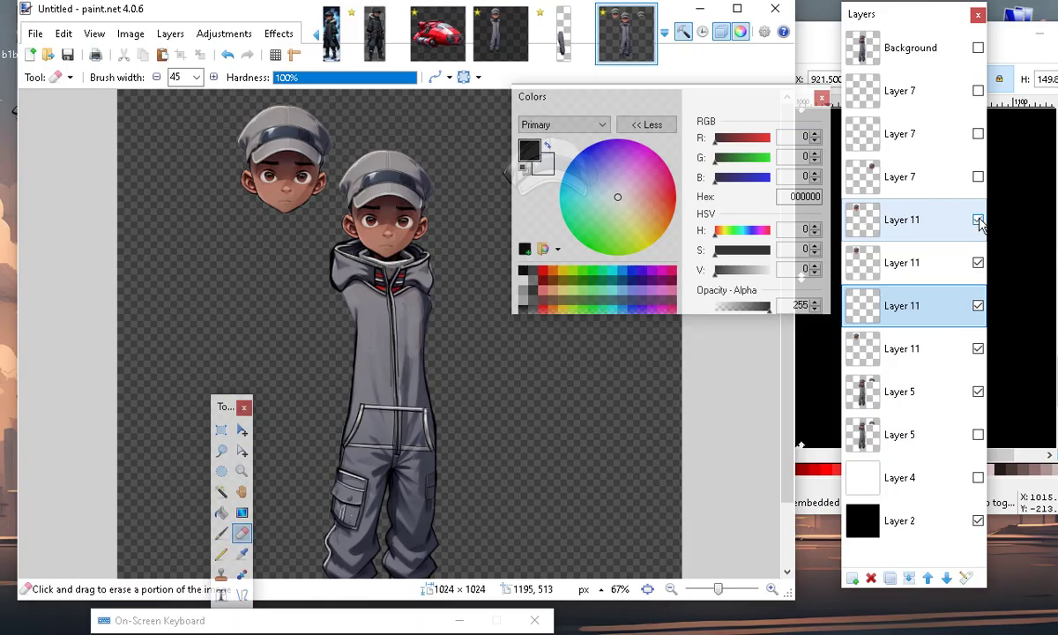
pyautogui.click(978, 219)
pyautogui.click(973, 224)
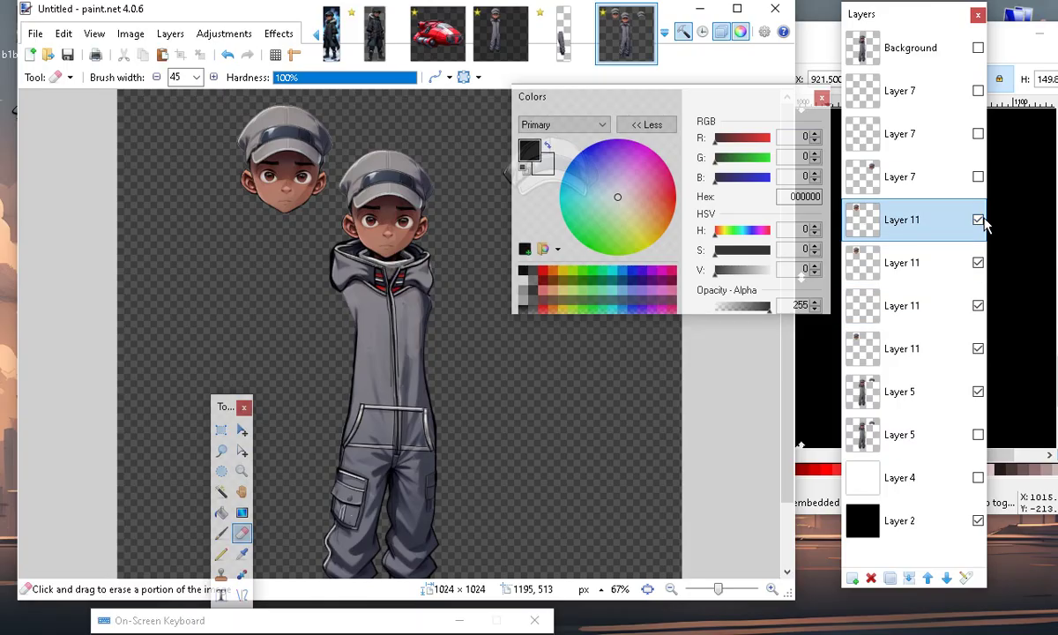
pyautogui.click(978, 221)
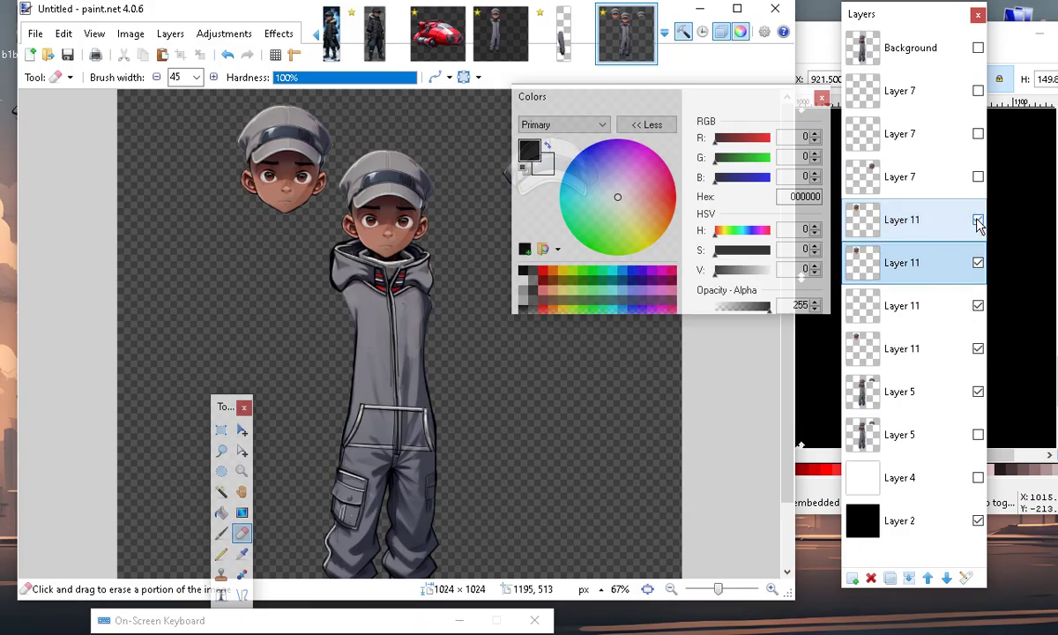
pyautogui.click(977, 220)
# Swap visibility between the Layer 11 copies, select the lowest one, and flip Layer 5 off and on.
pyautogui.click(935, 233)
pyautogui.click(977, 262)
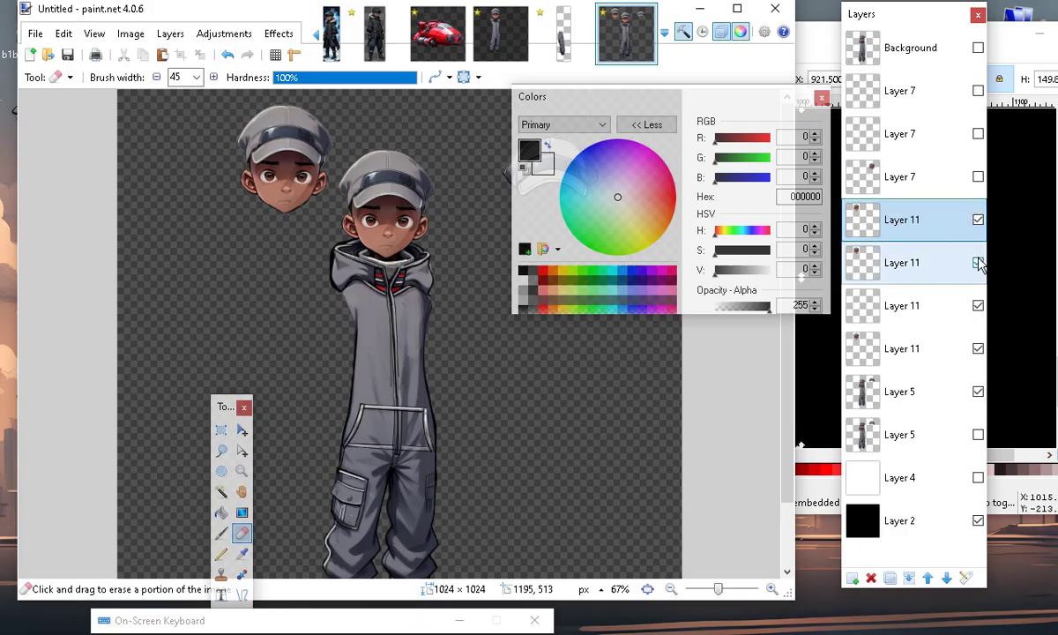
pyautogui.click(976, 264)
pyautogui.click(978, 221)
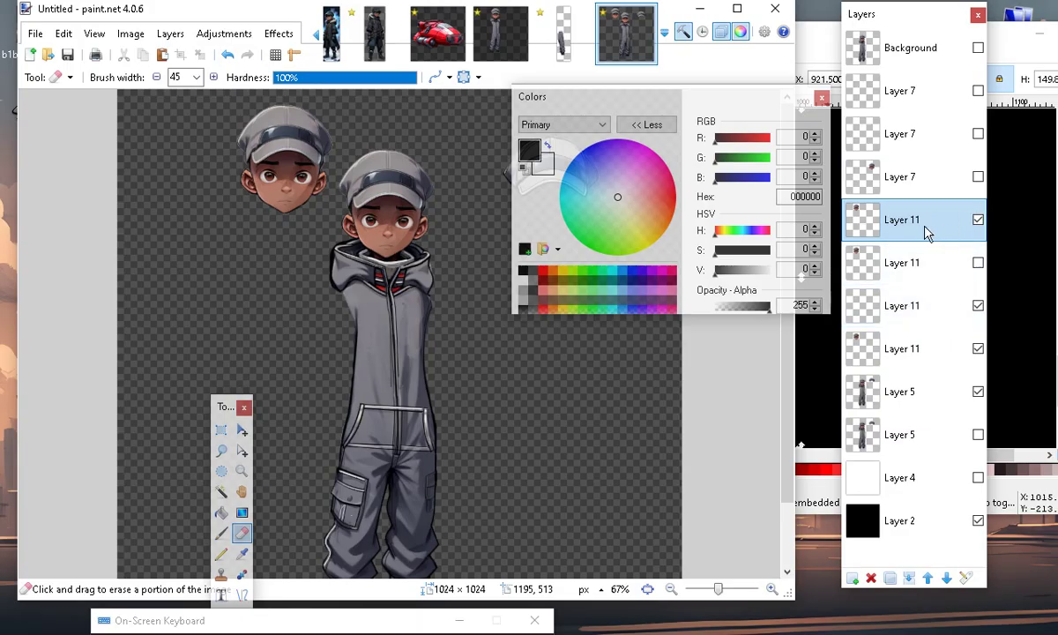
pyautogui.moveTo(916, 258); pyautogui.dragTo(915, 269)
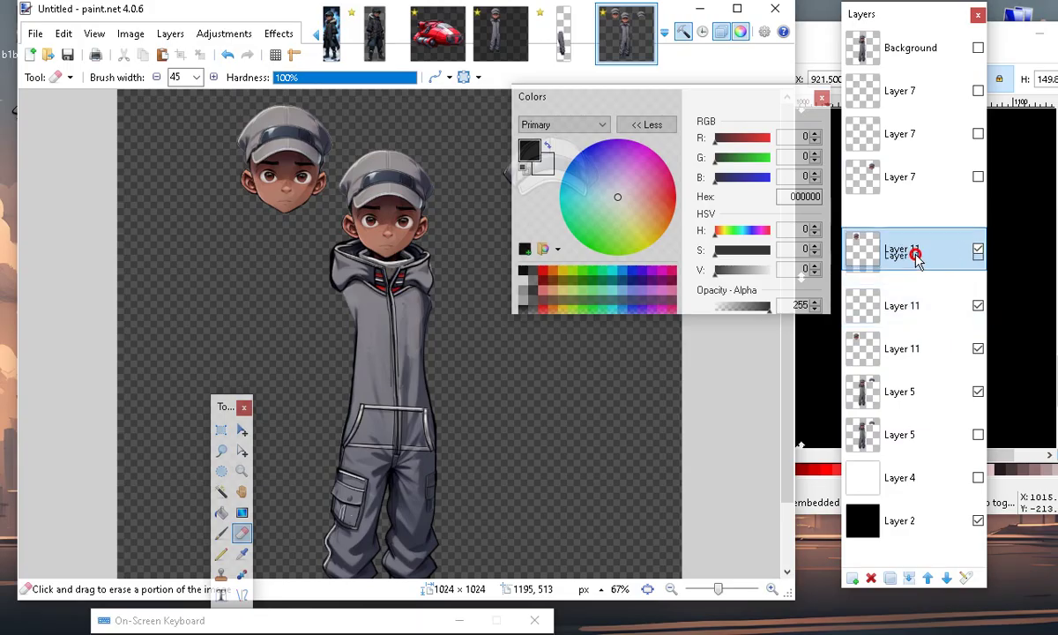
pyautogui.click(977, 272)
pyautogui.click(978, 264)
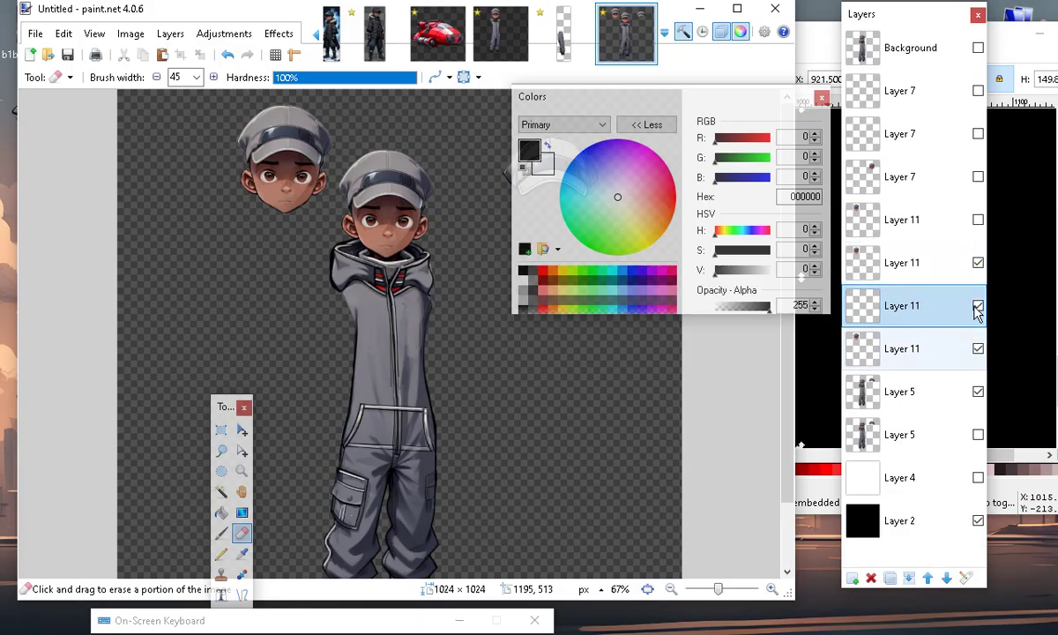
pyautogui.click(978, 305)
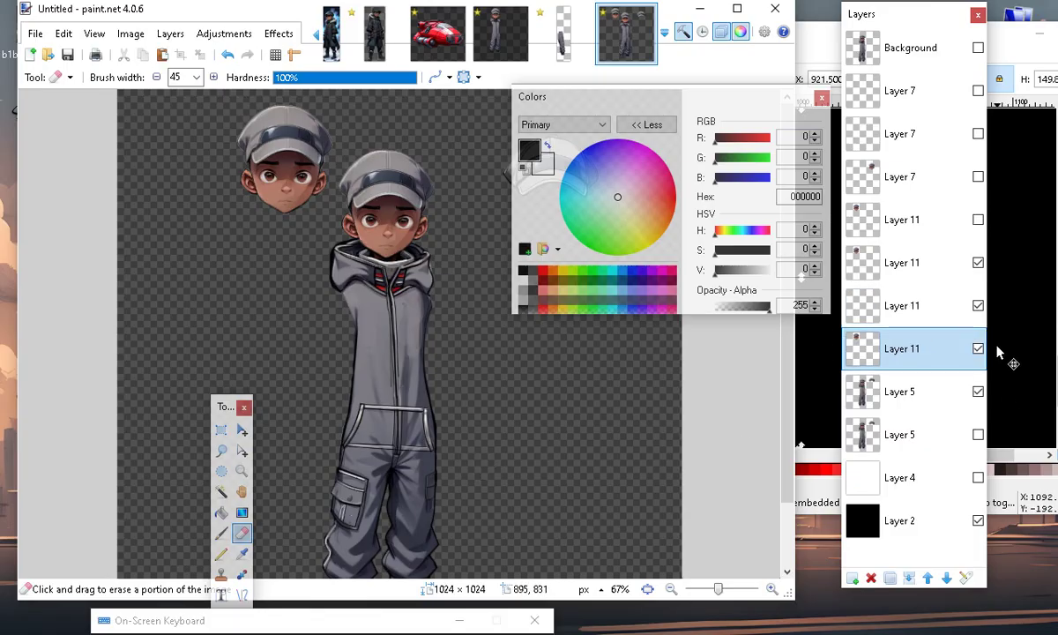
pyautogui.click(977, 392)
pyautogui.click(978, 392)
# Merge Layer 11 down into Layer 5, then toggle the upper Layer 11 copy off and on to compare.
pyautogui.click(907, 580)
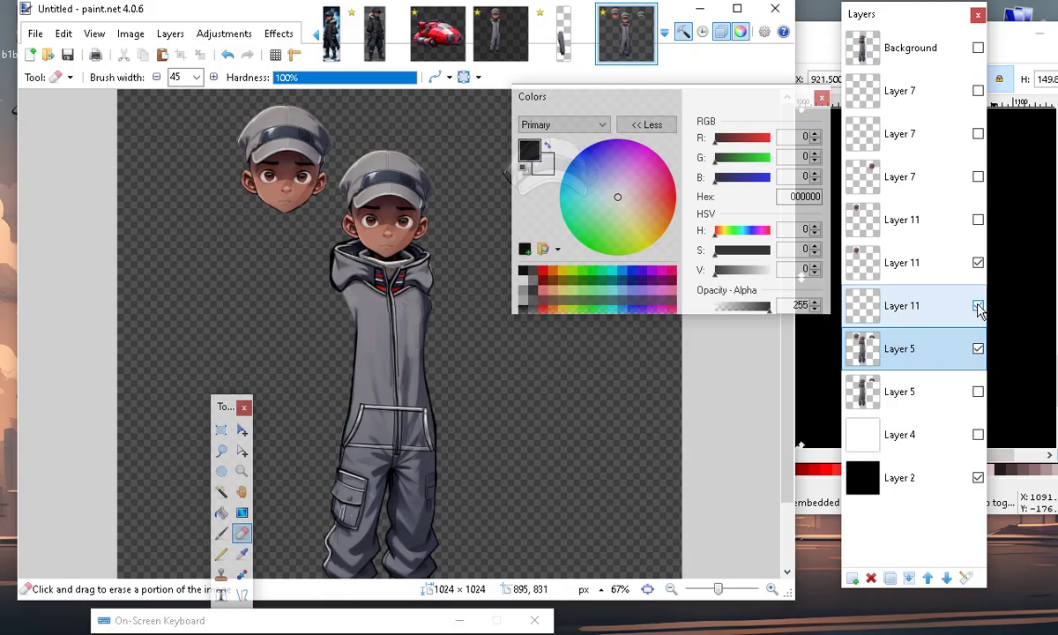
pyautogui.click(978, 263)
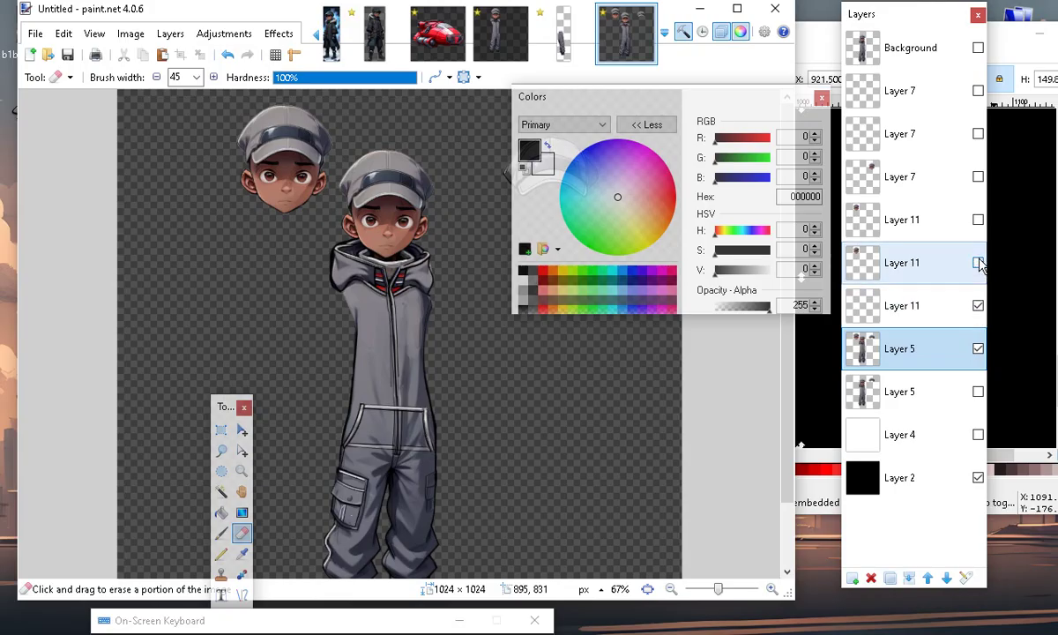
pyautogui.click(977, 262)
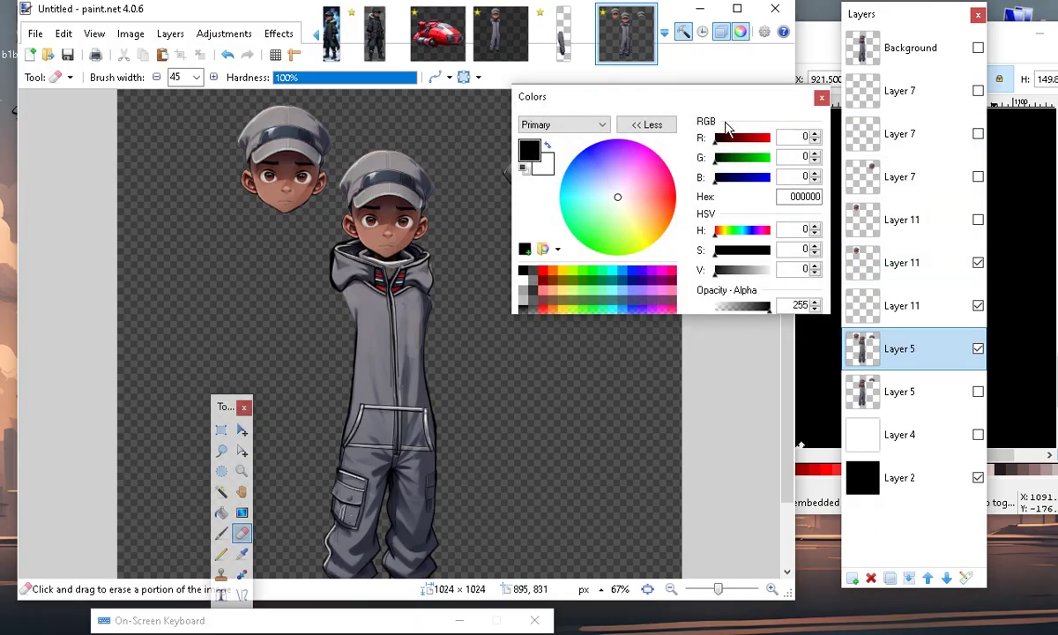
# Move the Colors palette down off the artwork and toggle layers to check the waist and merged body.
pyautogui.moveTo(714, 102)
pyautogui.mouseDown()
pyautogui.moveTo(643, 573)
pyautogui.moveTo(660, 581)
pyautogui.mouseUp()
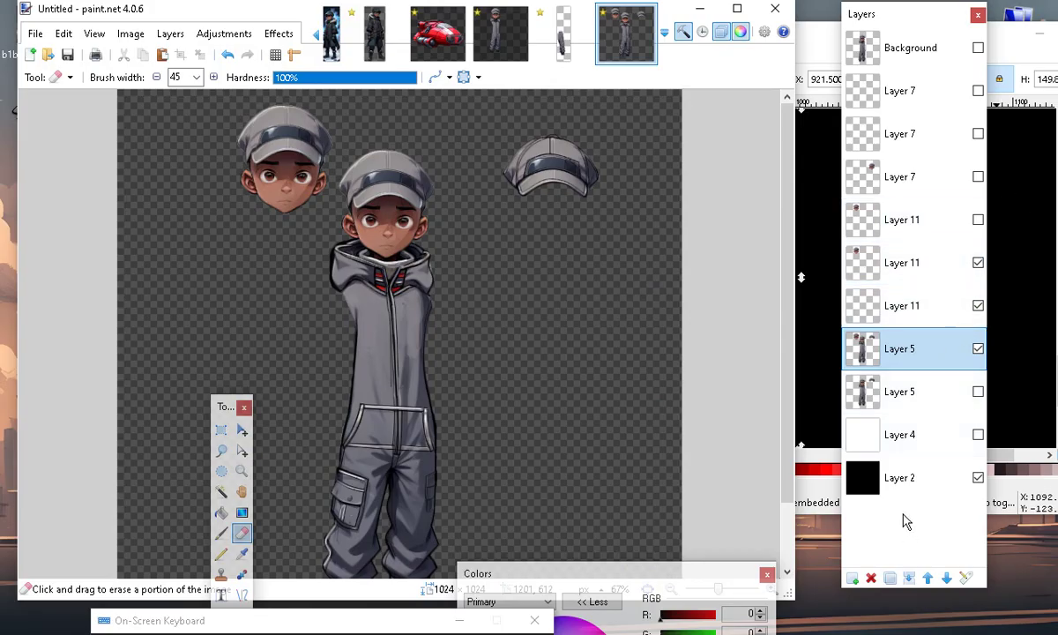
pyautogui.click(978, 262)
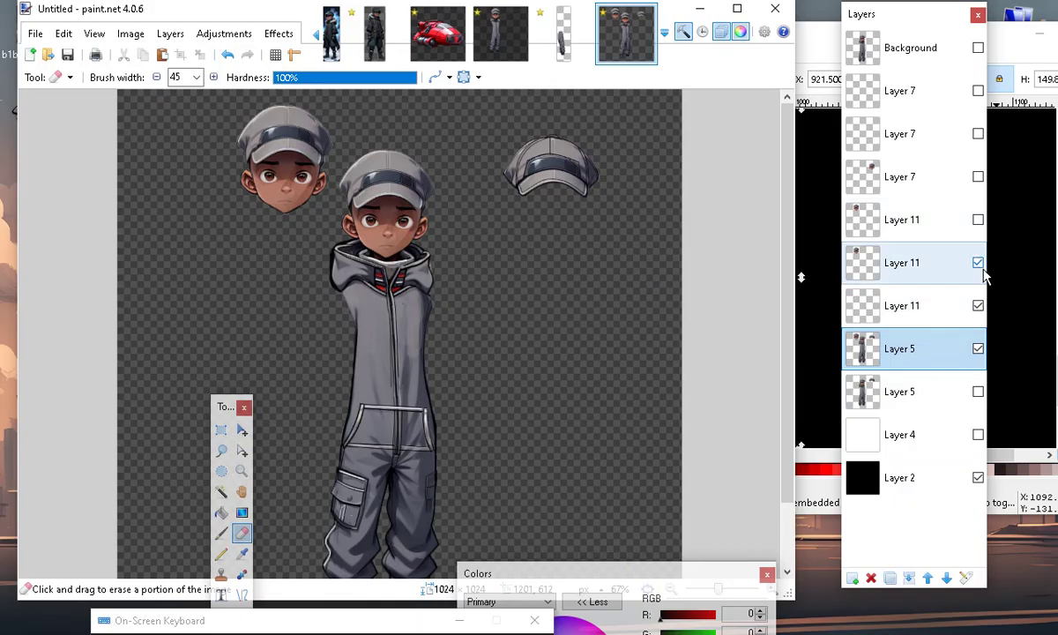
pyautogui.click(977, 262)
pyautogui.click(977, 262)
pyautogui.click(978, 263)
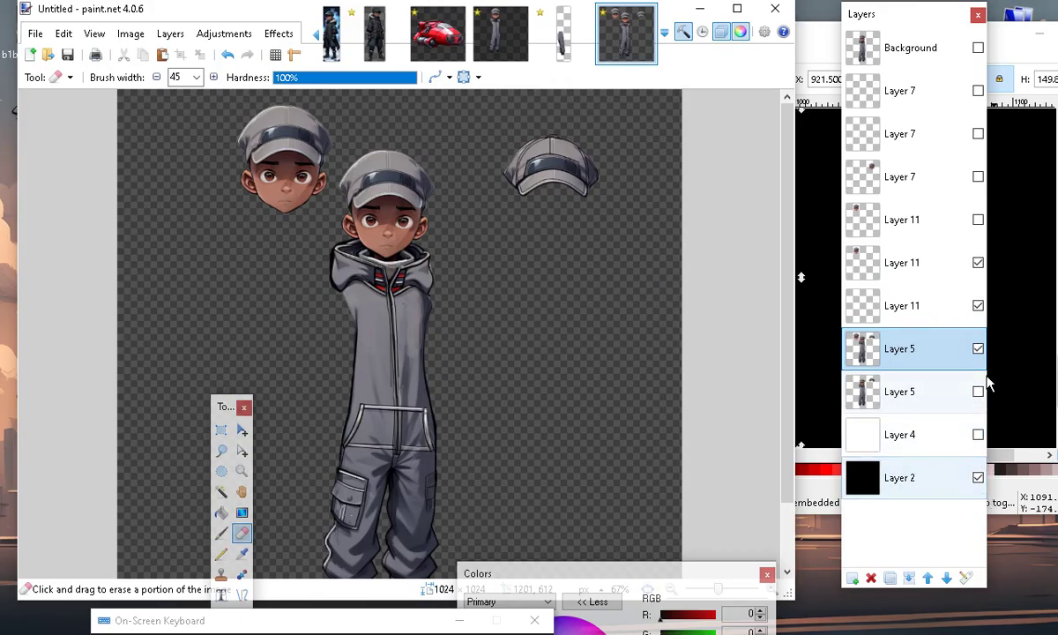
pyautogui.click(978, 348)
# Hide the merged Layer 5 body and the third Layer 11 copy, then show Layer 7's second head.
pyautogui.click(978, 348)
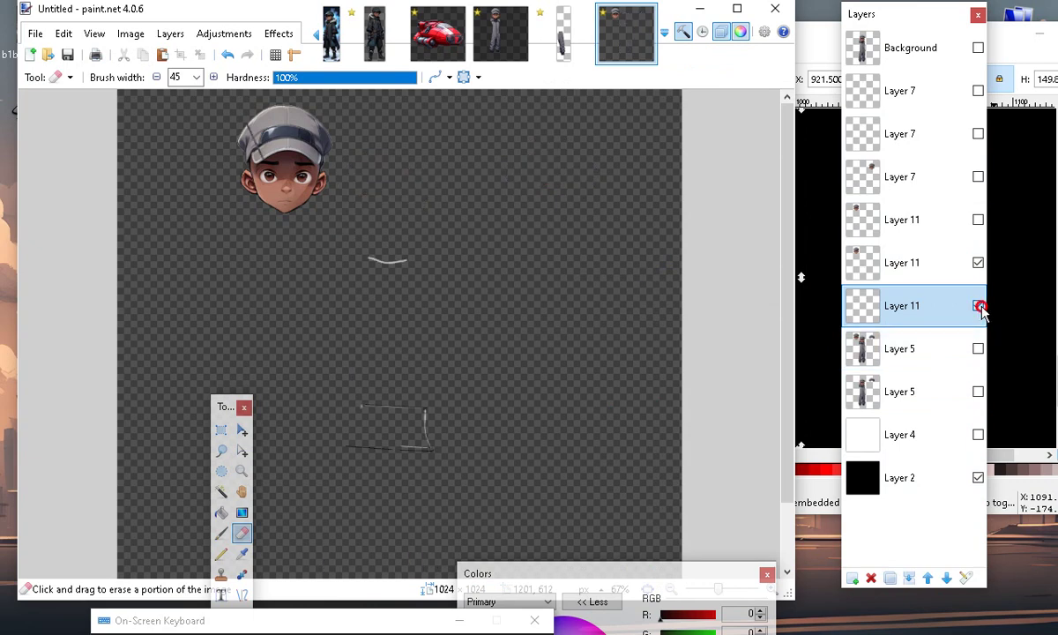
pyautogui.click(979, 306)
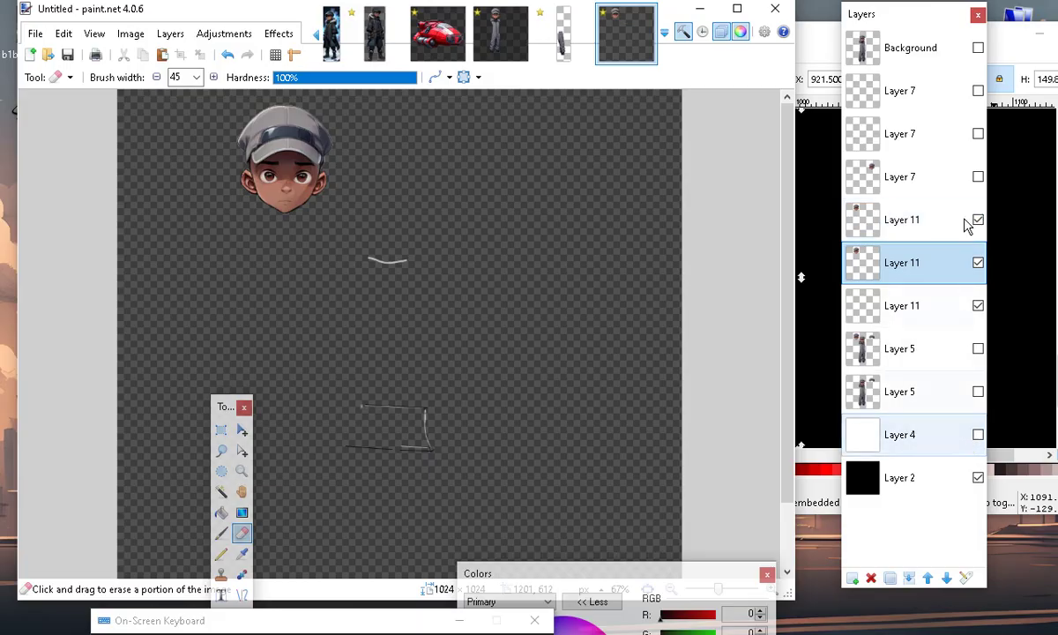
pyautogui.click(978, 176)
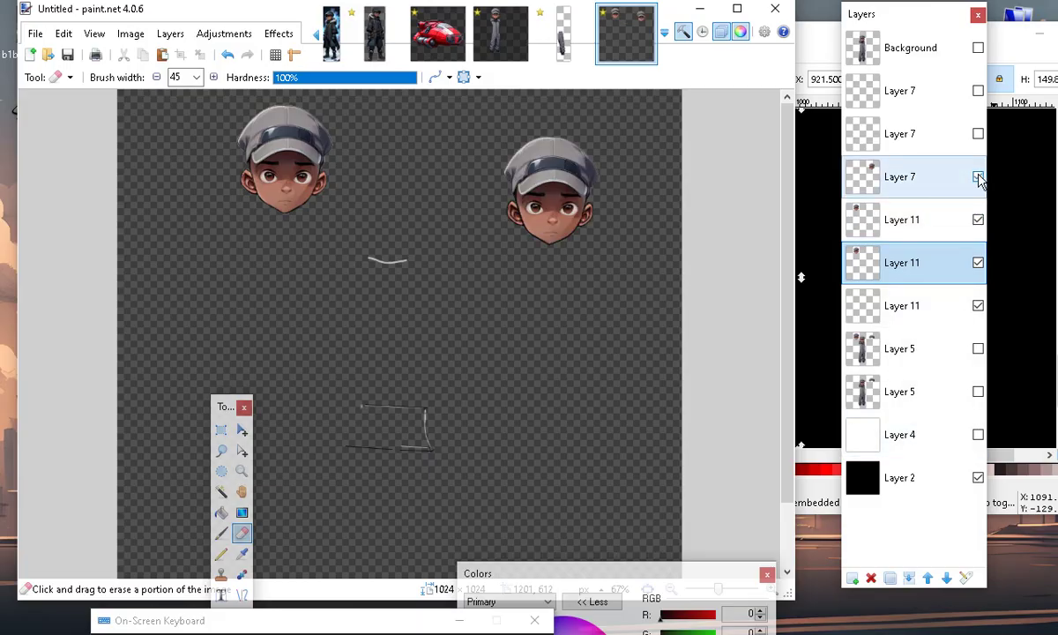
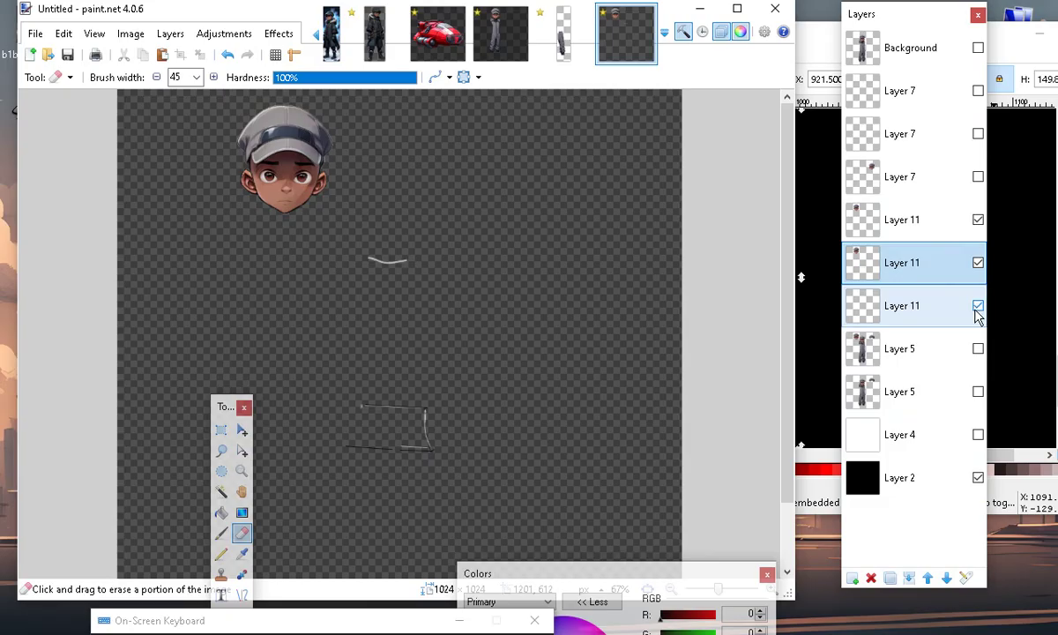
# Select the lower Layer 11 and toggle its visibility to identify its contents.
pyautogui.click(978, 264)
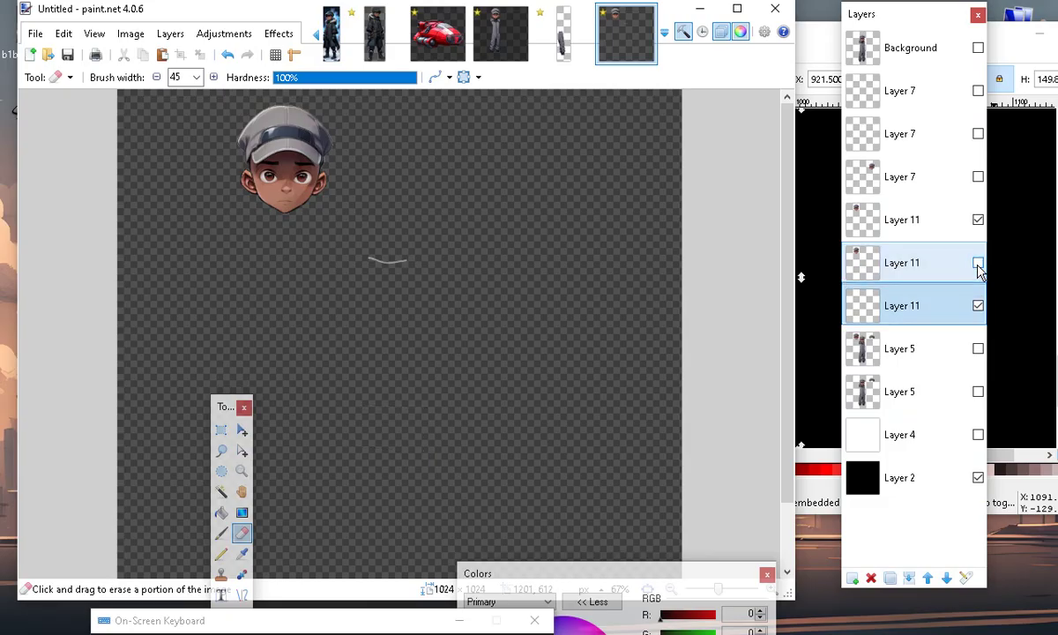
pyautogui.click(979, 264)
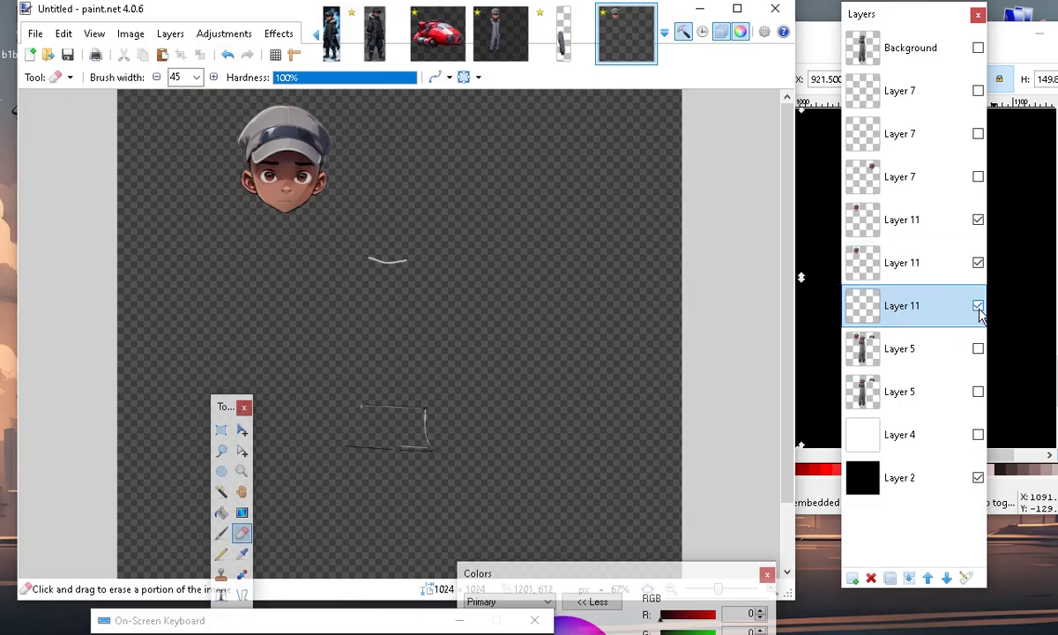
pyautogui.click(978, 305)
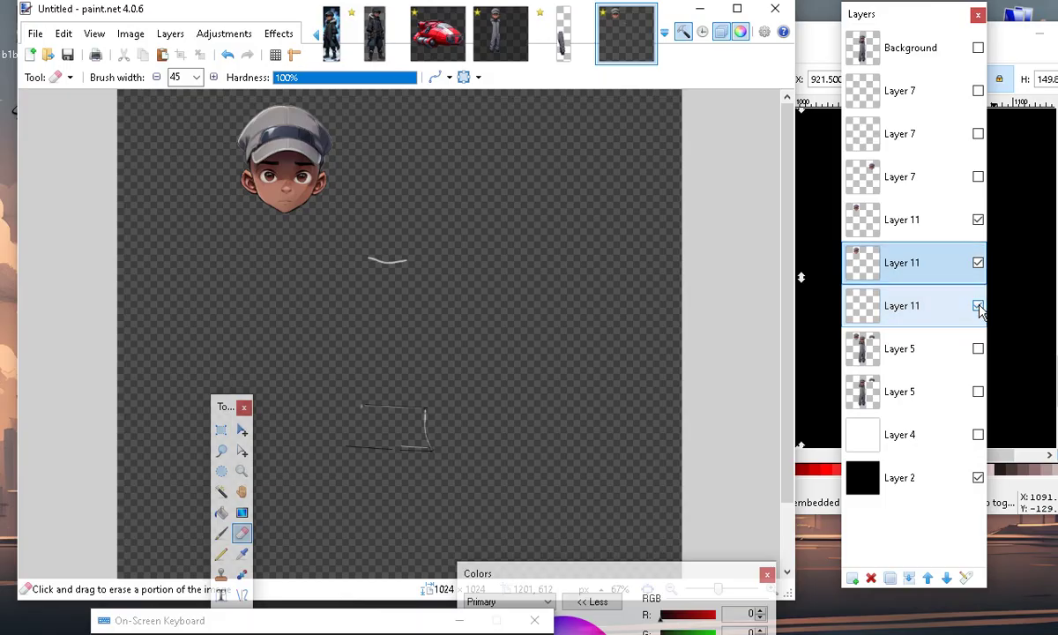
pyautogui.click(977, 301)
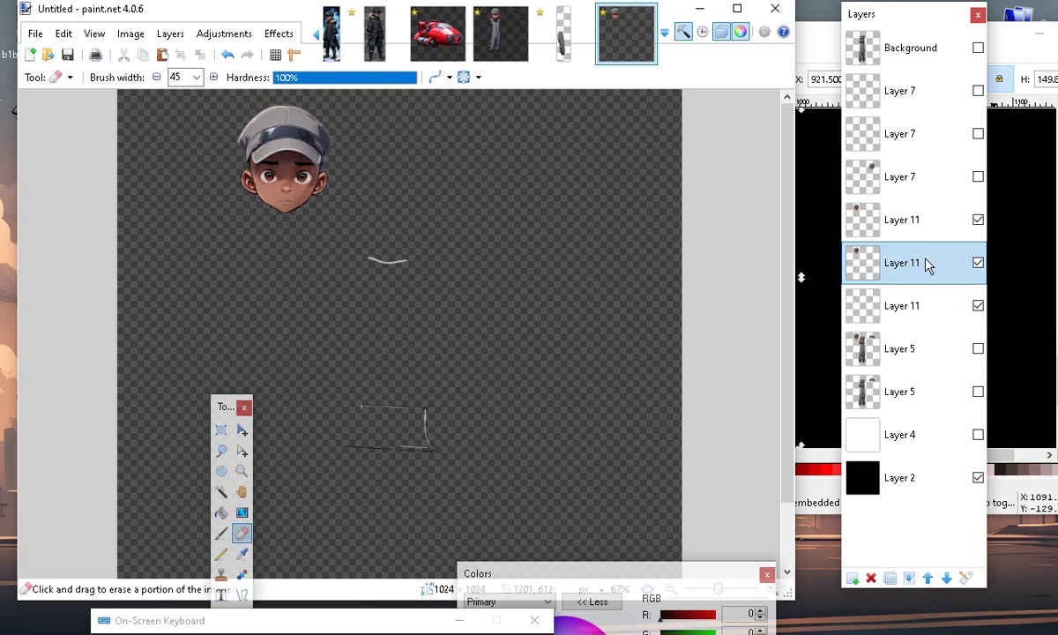
# Merge the lower Layer 11 down, then toggle the merged layer's visibility to check the head.
pyautogui.click(908, 578)
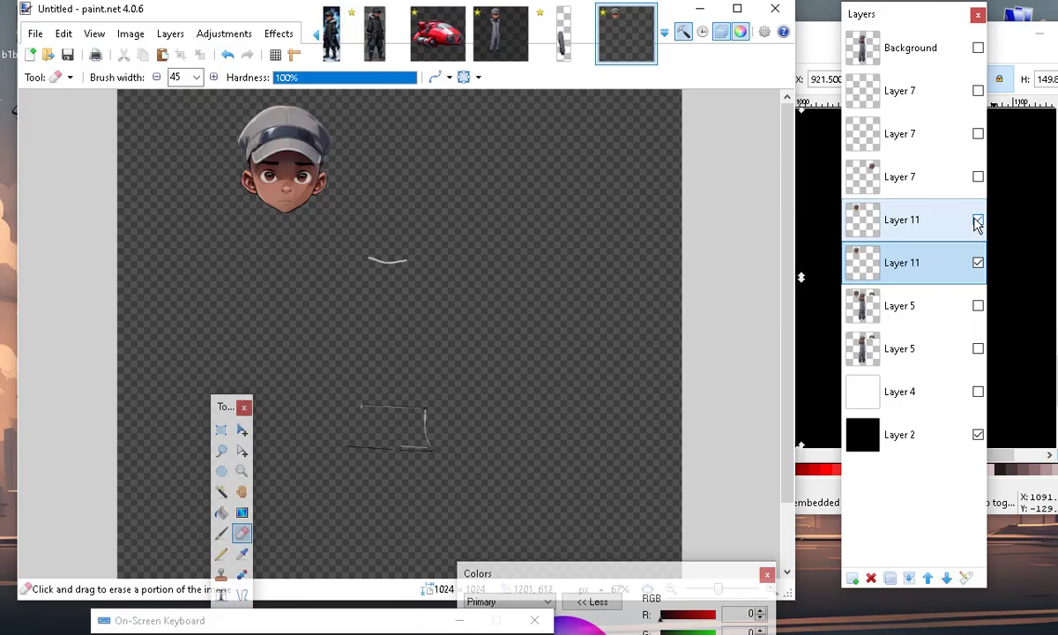
pyautogui.click(977, 263)
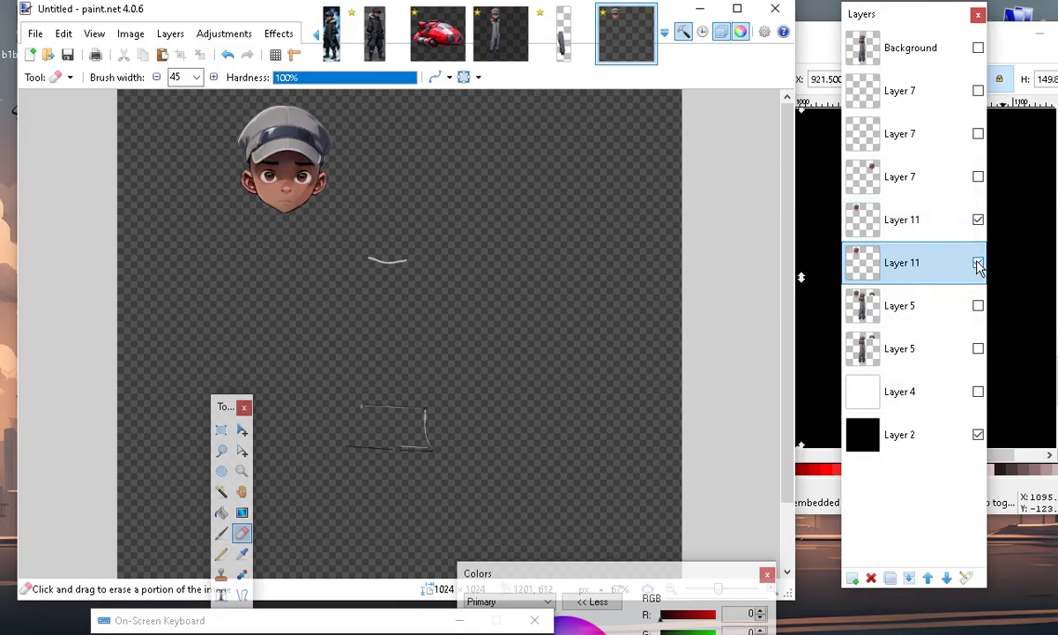
pyautogui.hotkey('alt', 'pageup')
pyautogui.click(977, 264)
pyautogui.click(939, 272)
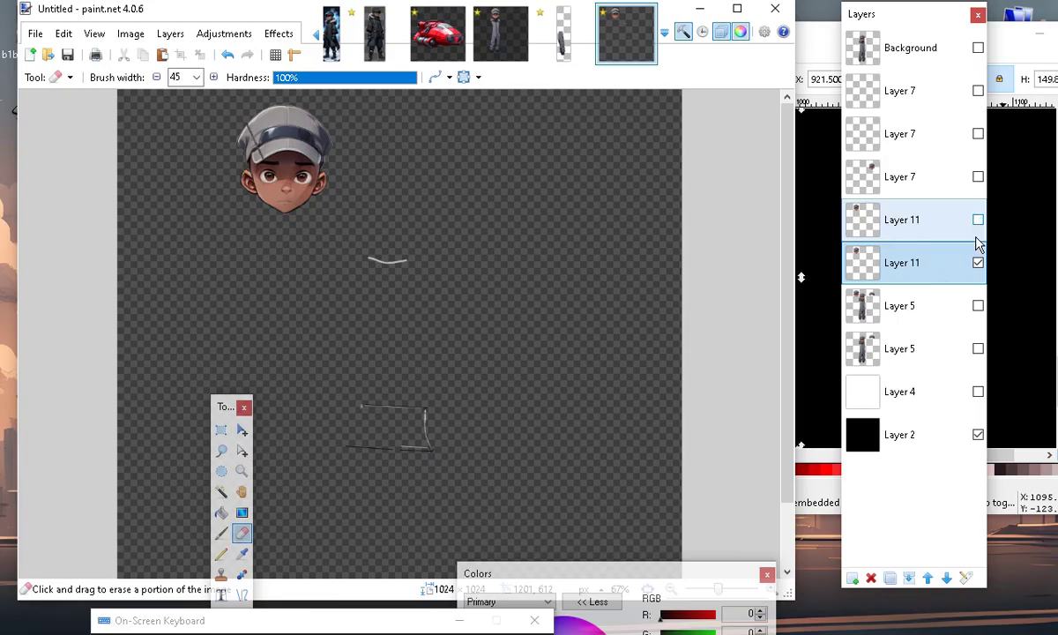
pyautogui.click(977, 266)
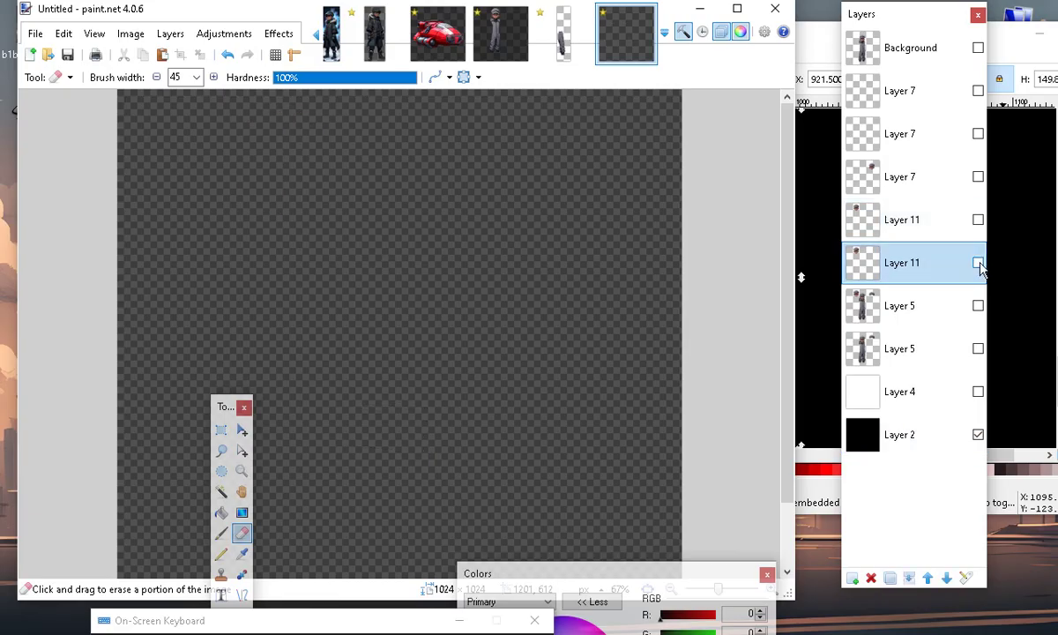
pyautogui.click(978, 265)
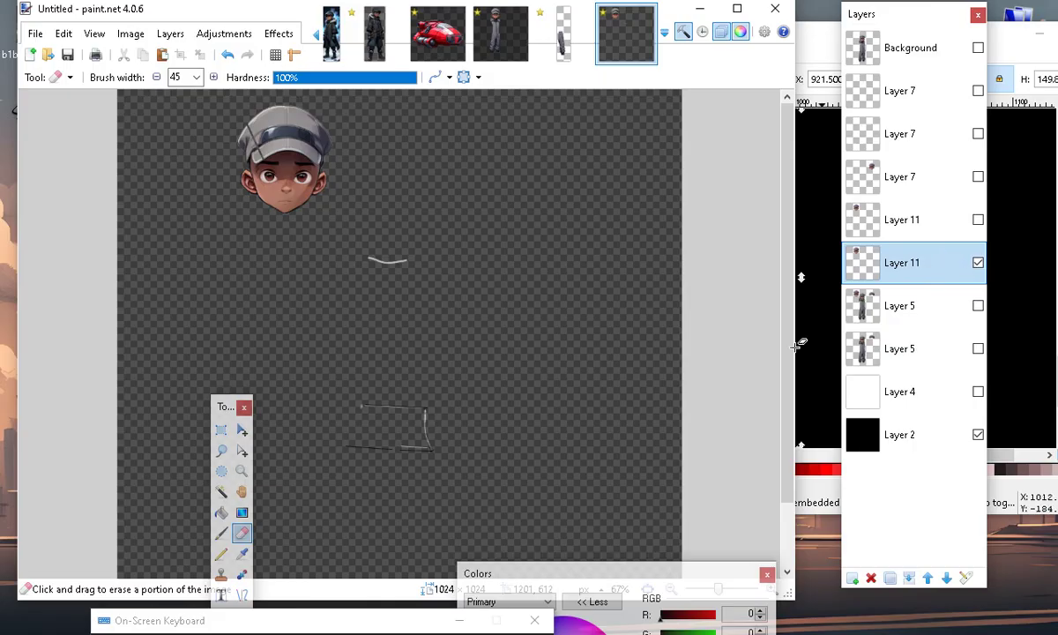
# Erase the cartoon head from Layer 11 with an 85-width eraser.
pyautogui.click(195, 78)
pyautogui.click(177, 192)
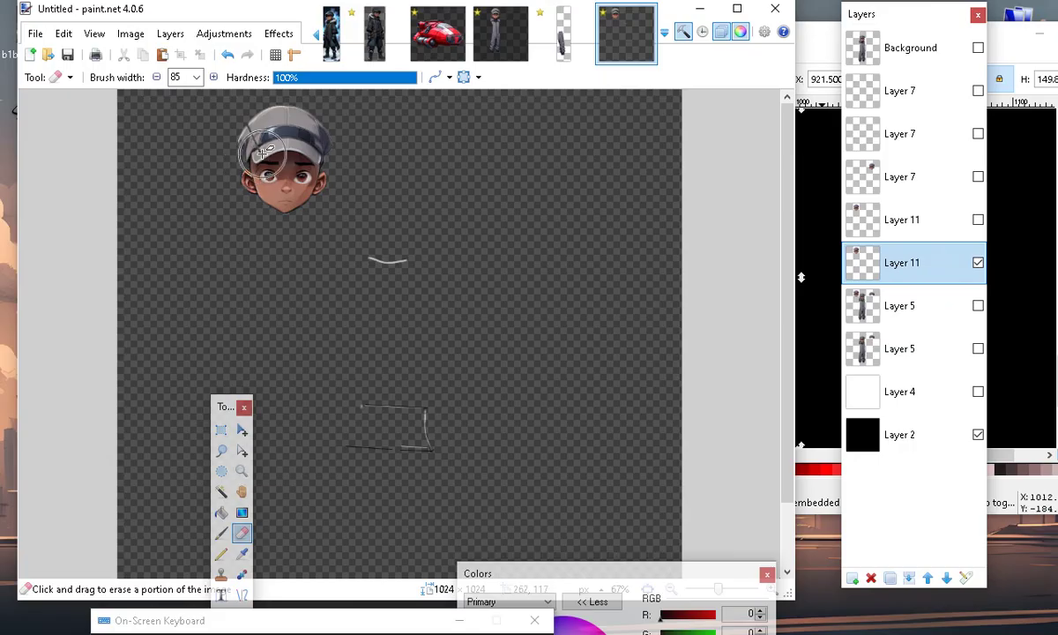
pyautogui.moveTo(251, 105)
pyautogui.mouseDown()
pyautogui.moveTo(473, 129)
pyautogui.moveTo(334, 149)
pyautogui.moveTo(203, 215)
pyautogui.mouseUp()
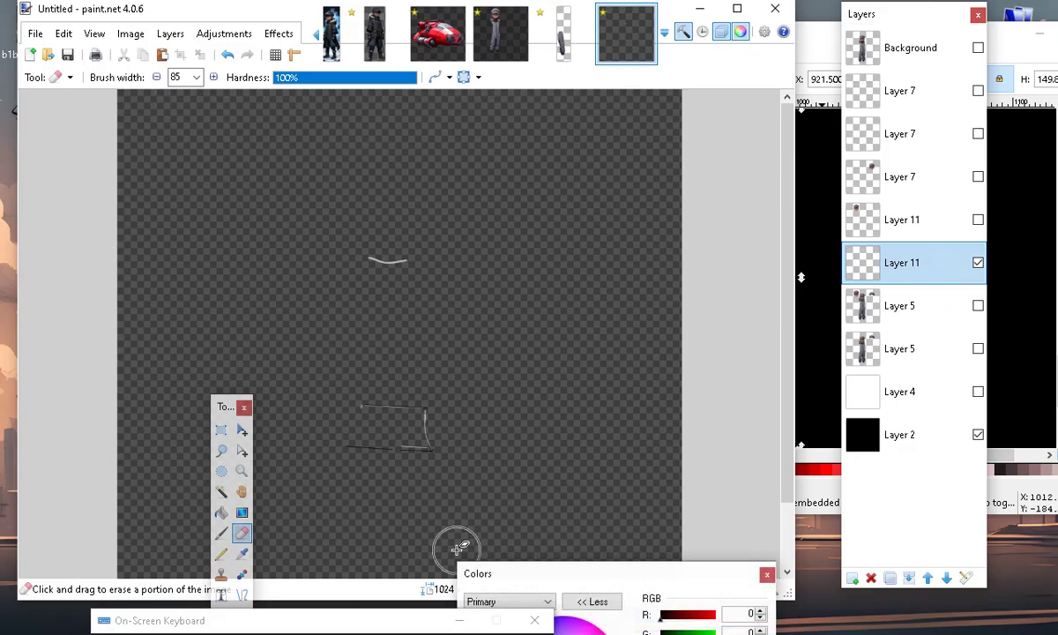
pyautogui.scroll(-2, 360, 520)
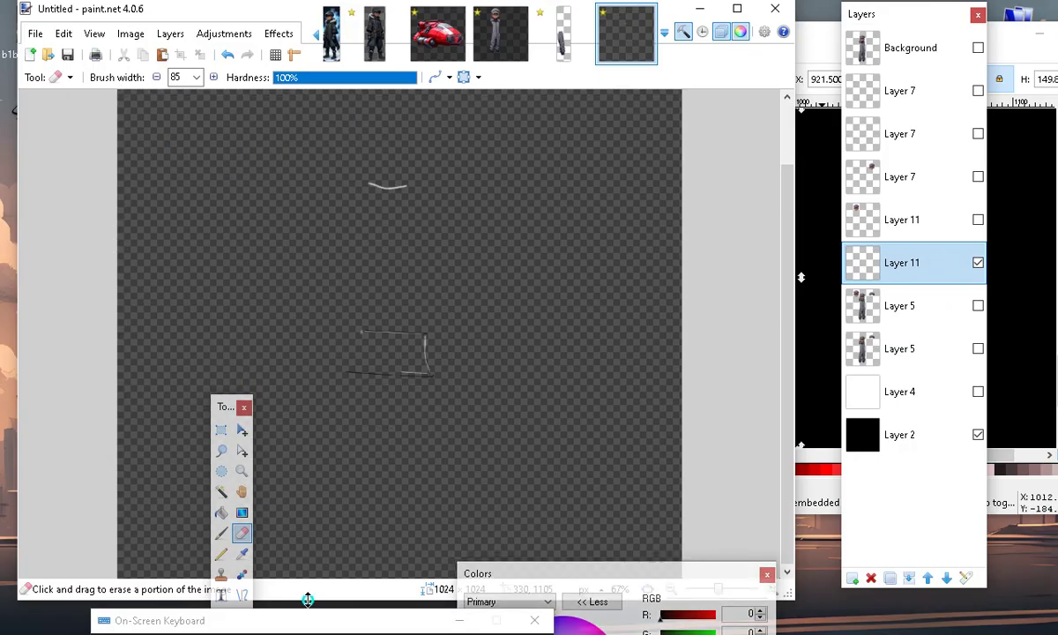
# Show Layer 5, merge Layer 11 down into it, and verify the full figure.
pyautogui.click(977, 306)
pyautogui.click(976, 310)
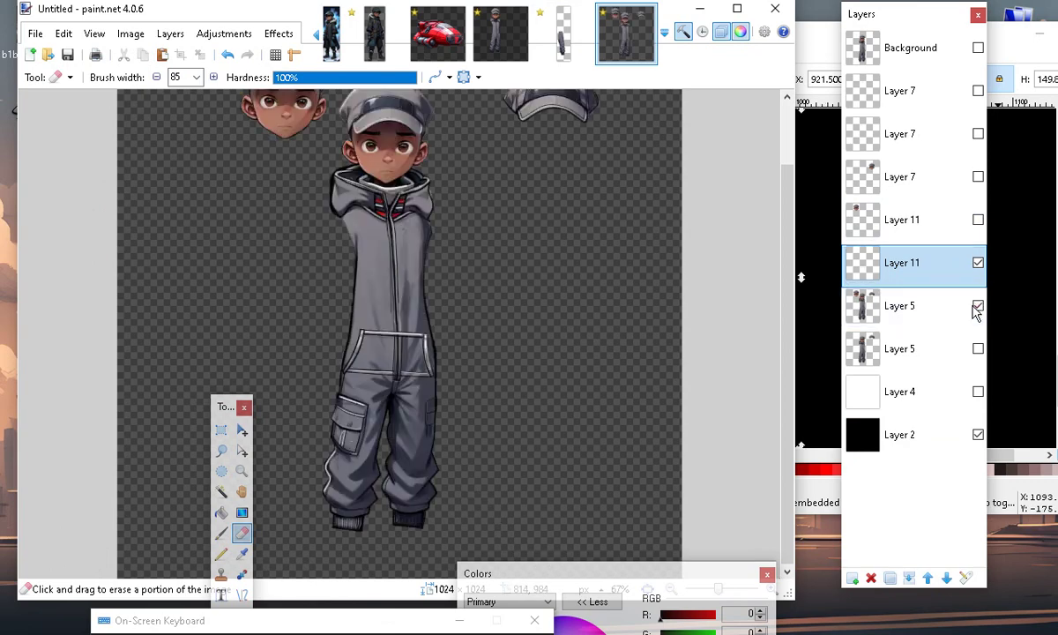
pyautogui.click(978, 306)
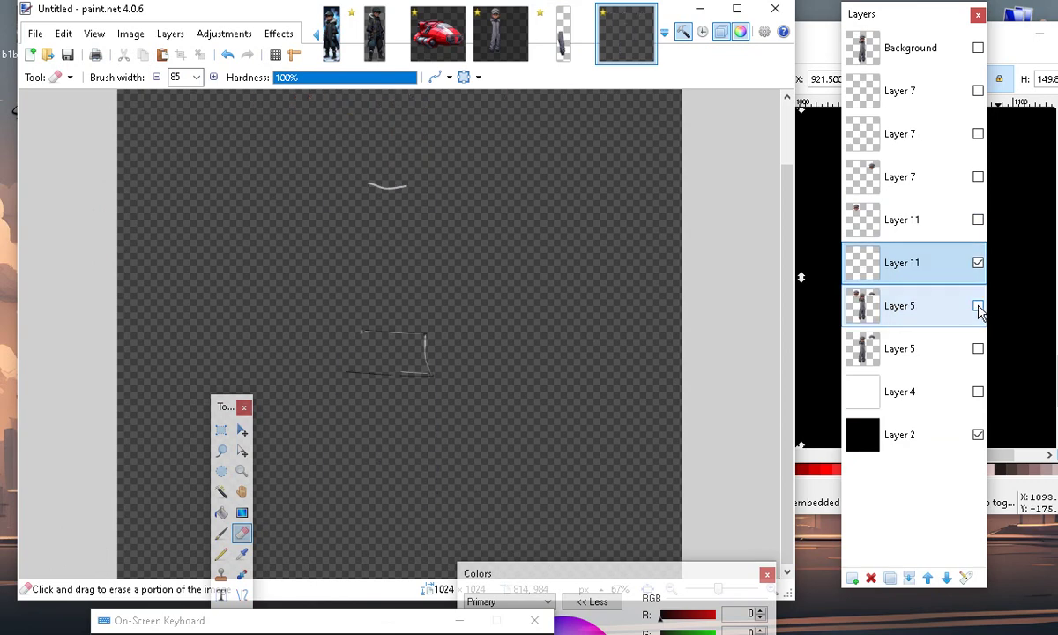
pyautogui.click(979, 264)
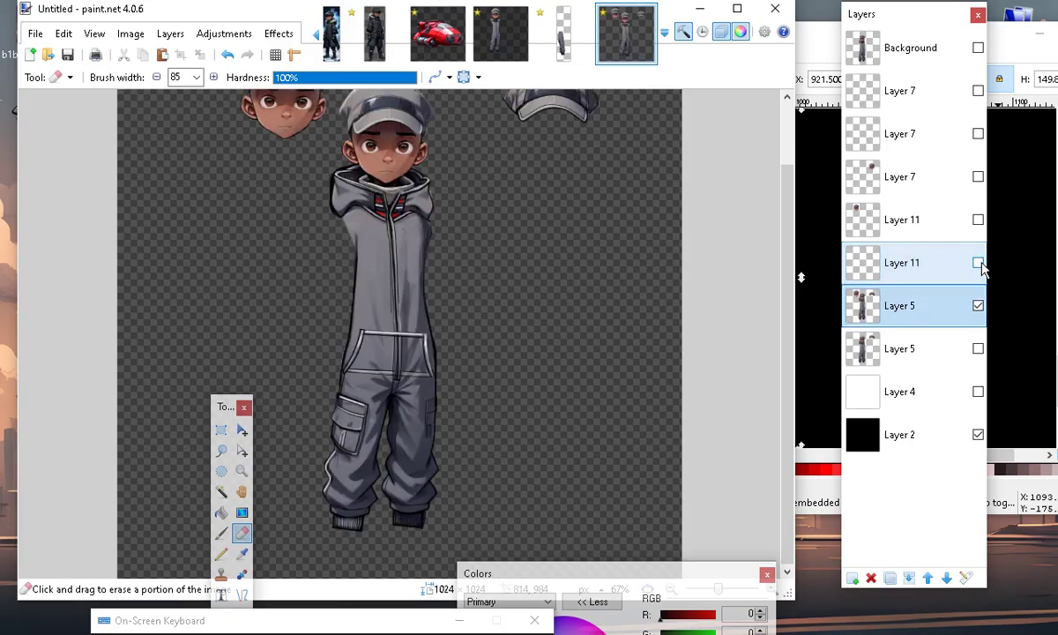
pyautogui.click(917, 276)
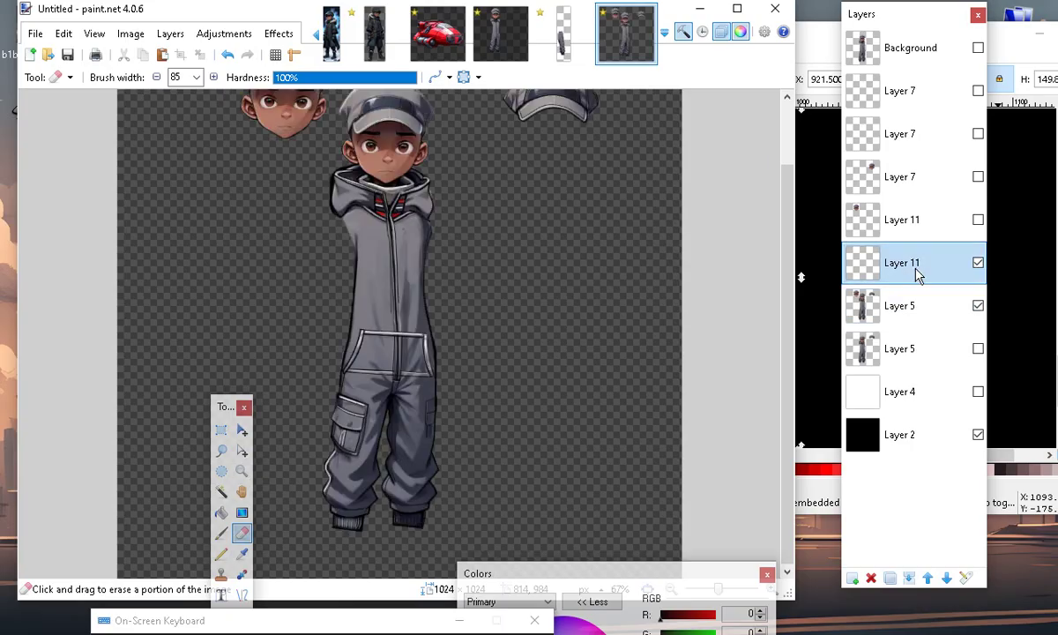
pyautogui.click(909, 577)
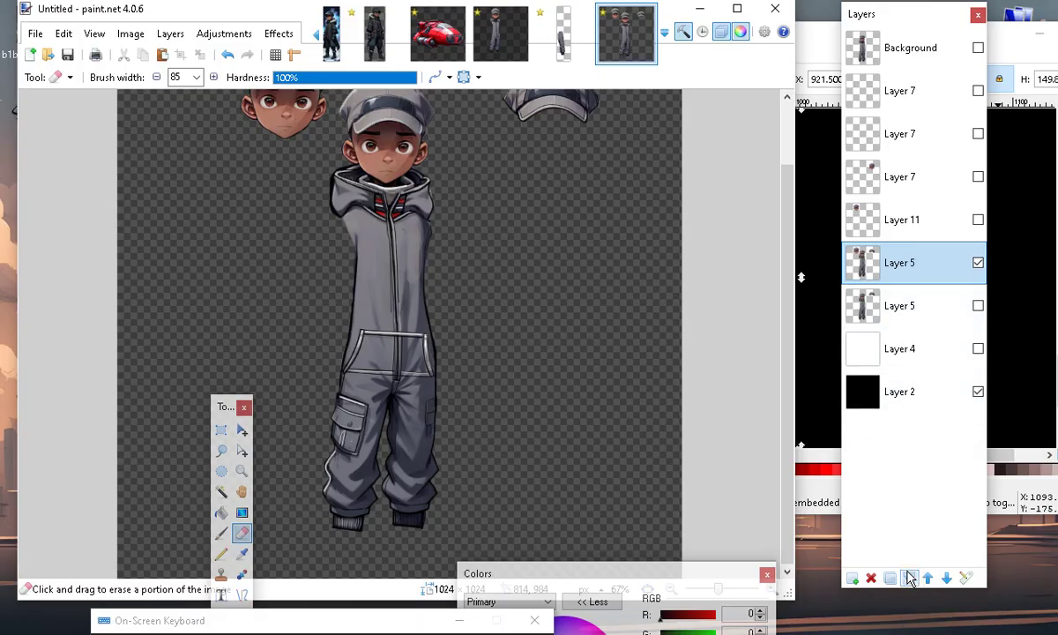
pyautogui.click(979, 265)
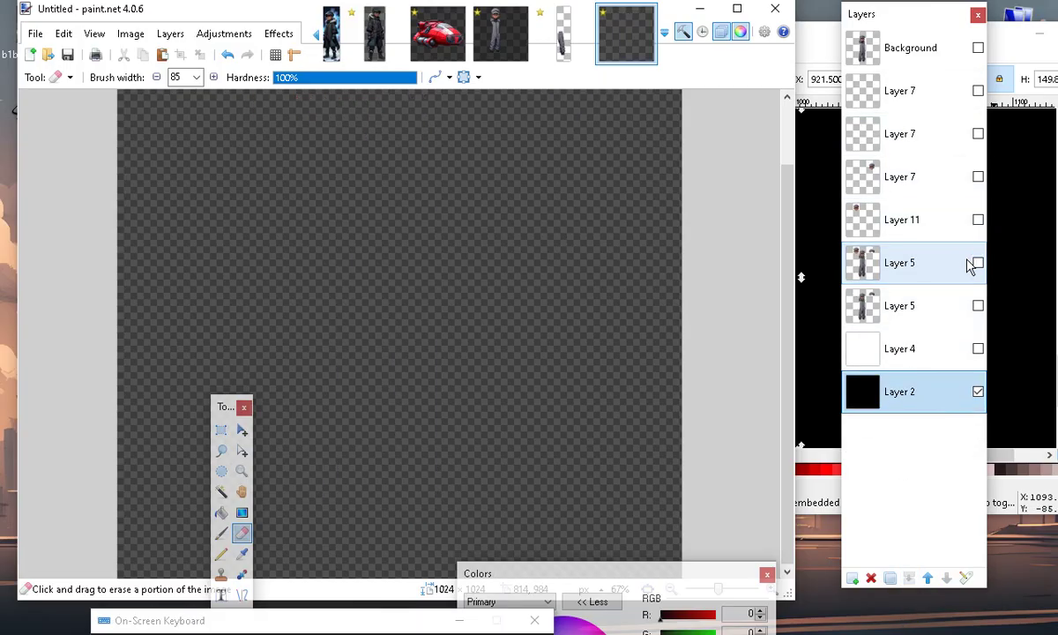
pyautogui.click(978, 263)
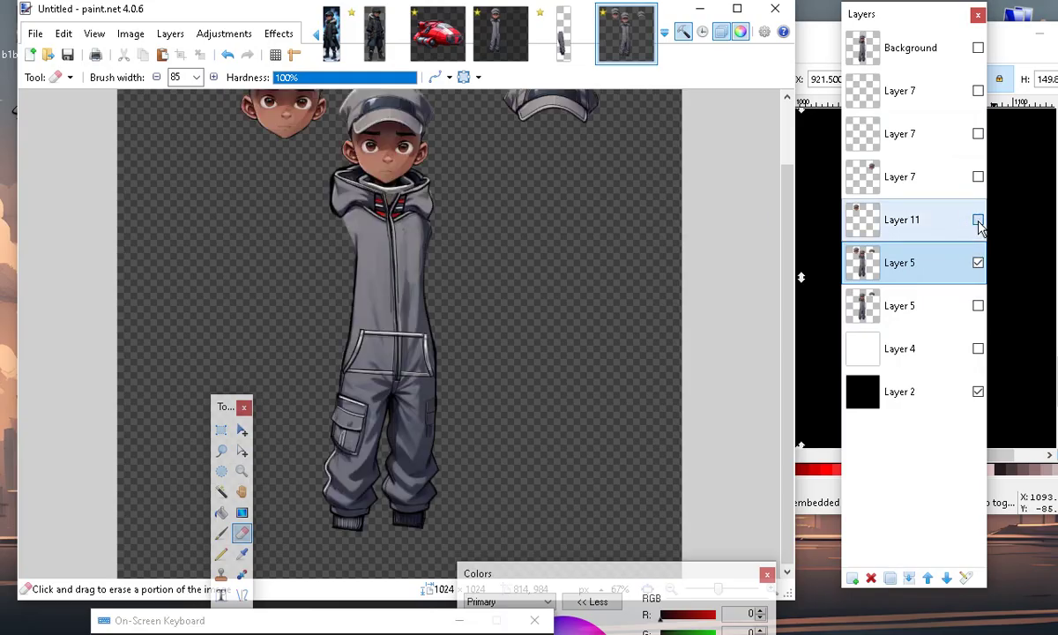
pyautogui.press('Down')
pyautogui.press('Down')
pyautogui.press('Down')
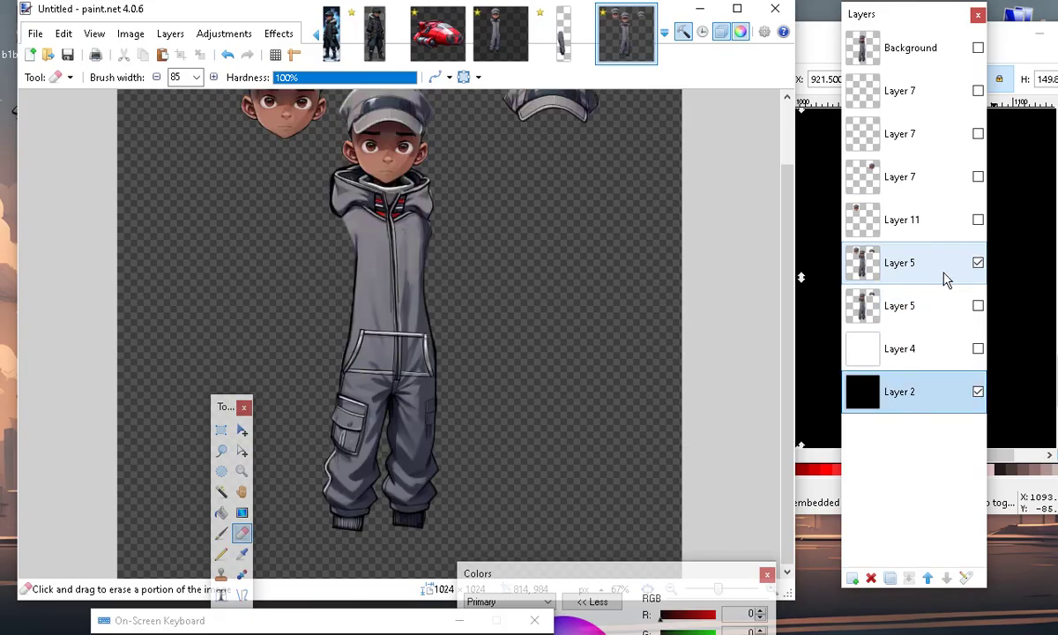
pyautogui.click(945, 273)
pyautogui.moveTo(548, 575); pyautogui.dragTo(57, 553)
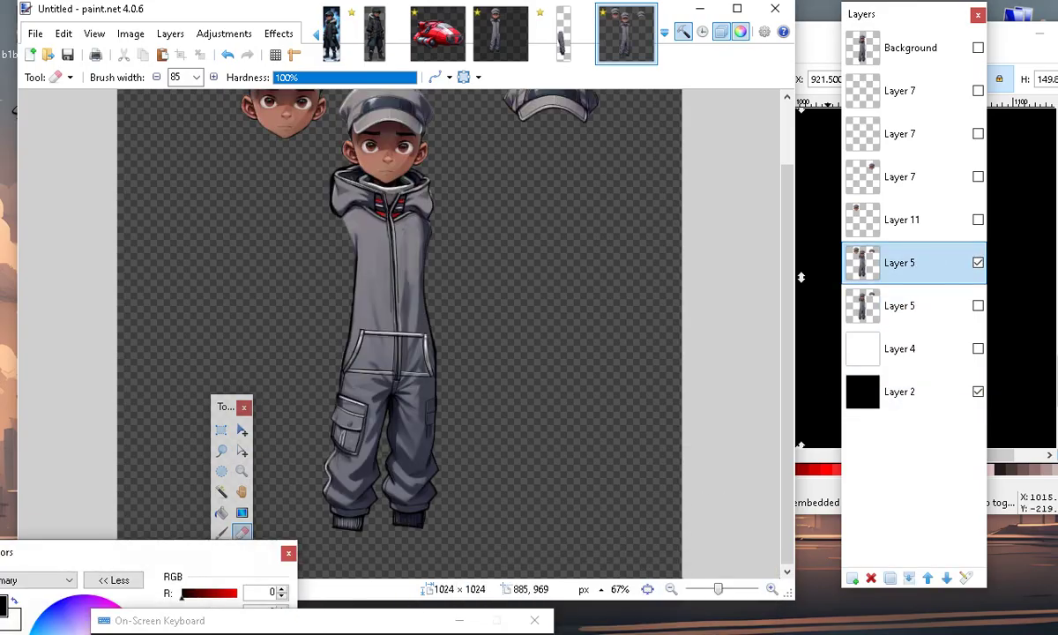
# Lasso the loose cap at 100% zoom, copy it, and switch to Inkscape.
pyautogui.hotkey('ctrl', '+')
pyautogui.scroll(3, 626, 404)
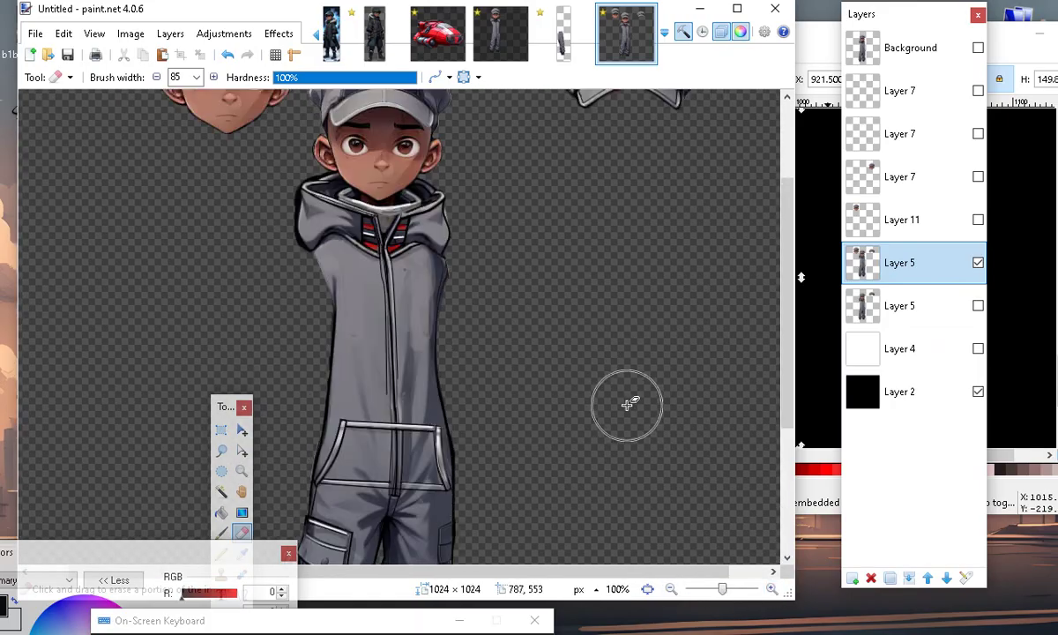
pyautogui.scroll(2, 504, 515)
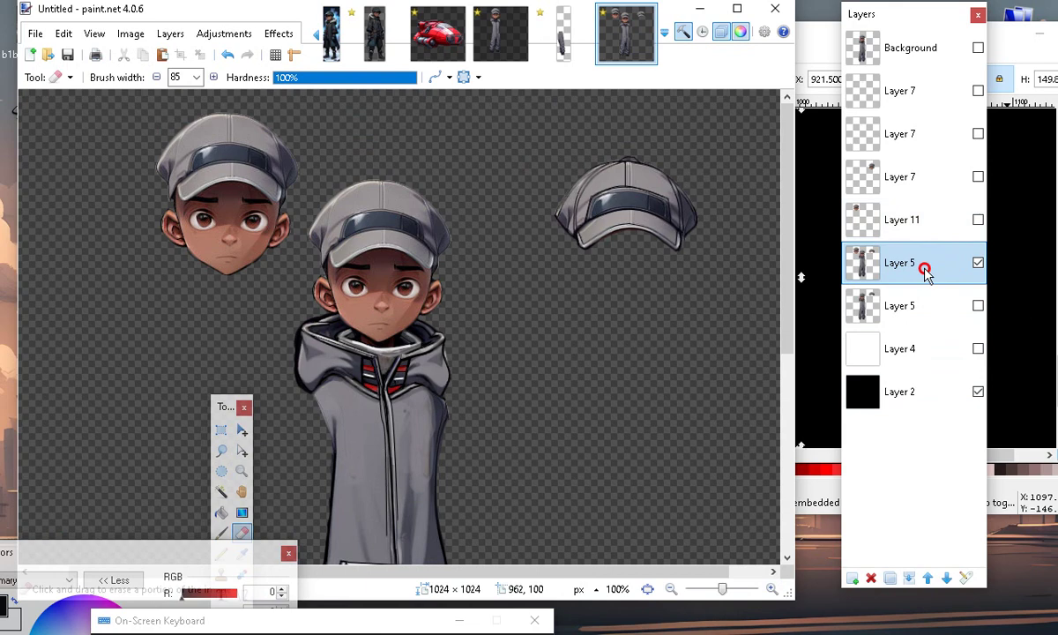
pyautogui.click(220, 453)
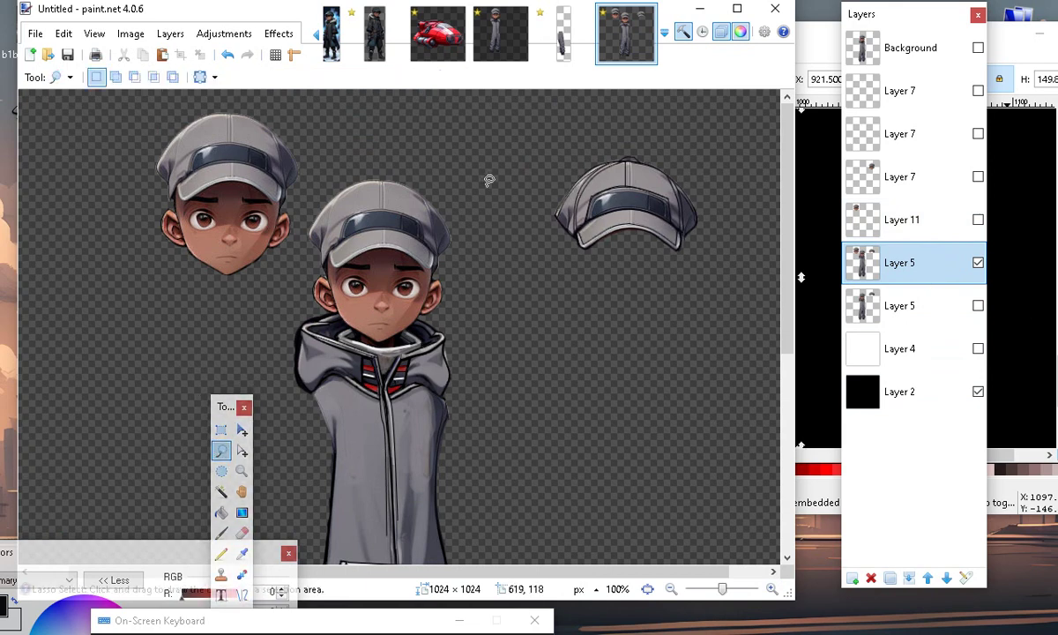
pyautogui.moveTo(626, 144)
pyautogui.mouseDown()
pyautogui.moveTo(705, 165)
pyautogui.moveTo(615, 140)
pyautogui.mouseUp()
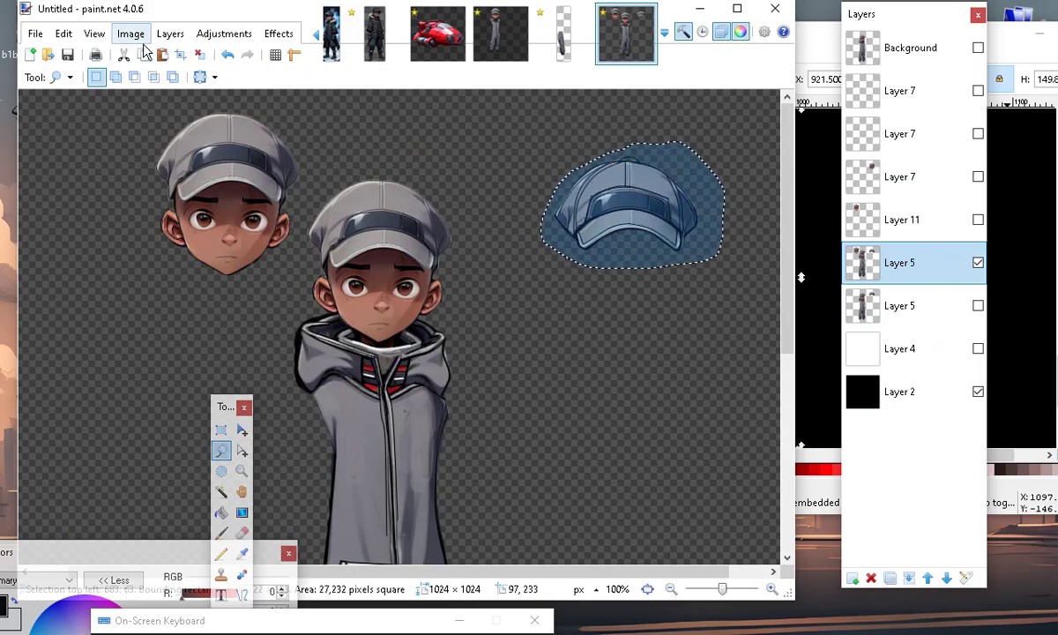
pyautogui.click(64, 34)
pyautogui.click(88, 113)
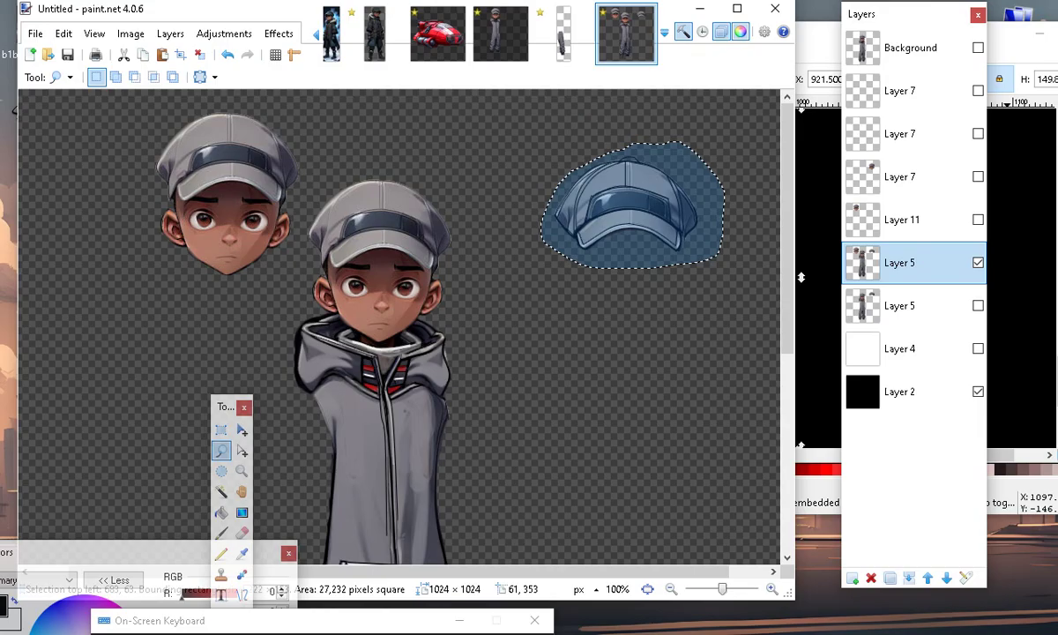
pyautogui.hotkey('alt', 'Tab')
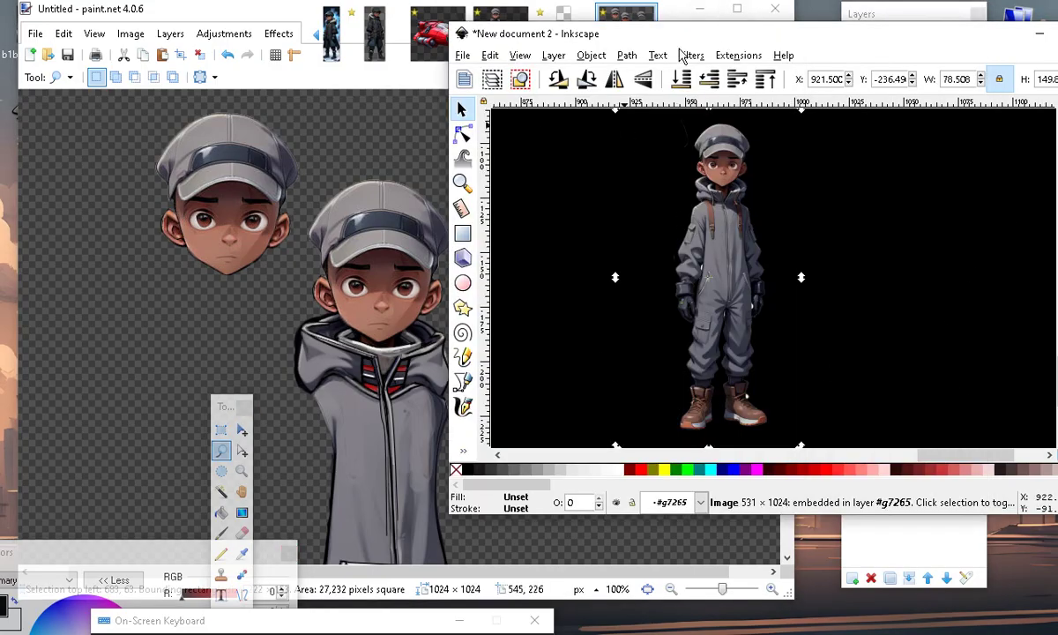
# Paste the copied cap into the Inkscape drawing.
pyautogui.moveTo(639, 40); pyautogui.dragTo(471, 75)
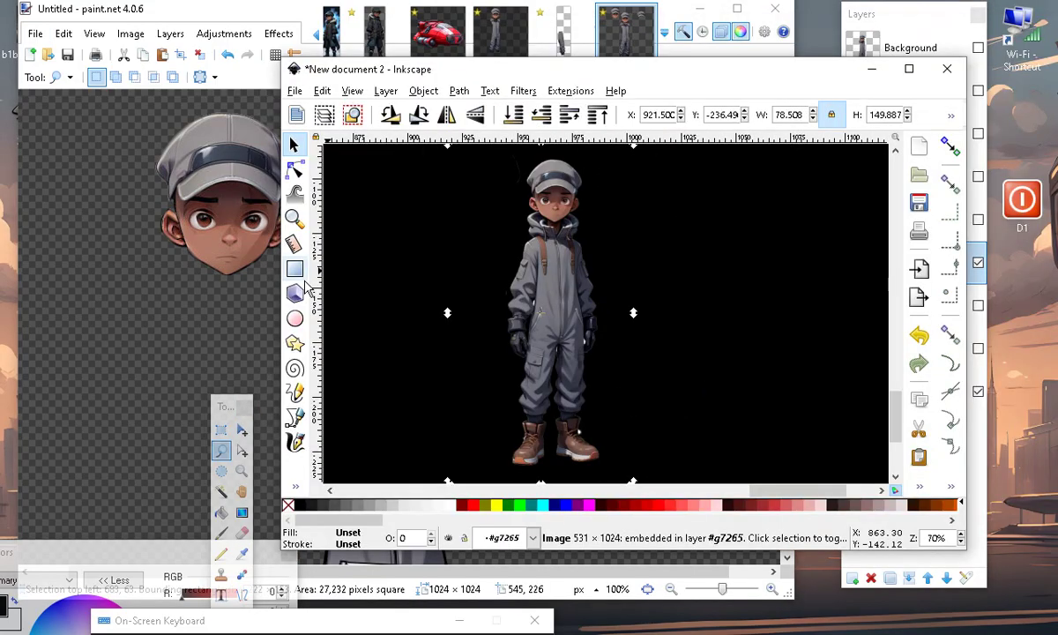
pyautogui.click(322, 91)
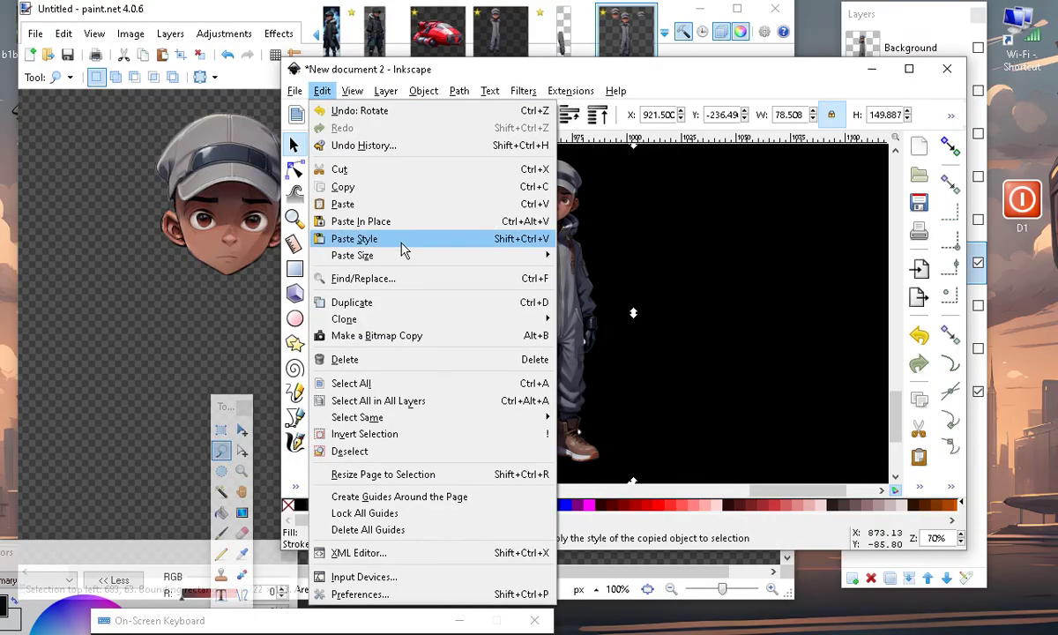
pyautogui.click(366, 207)
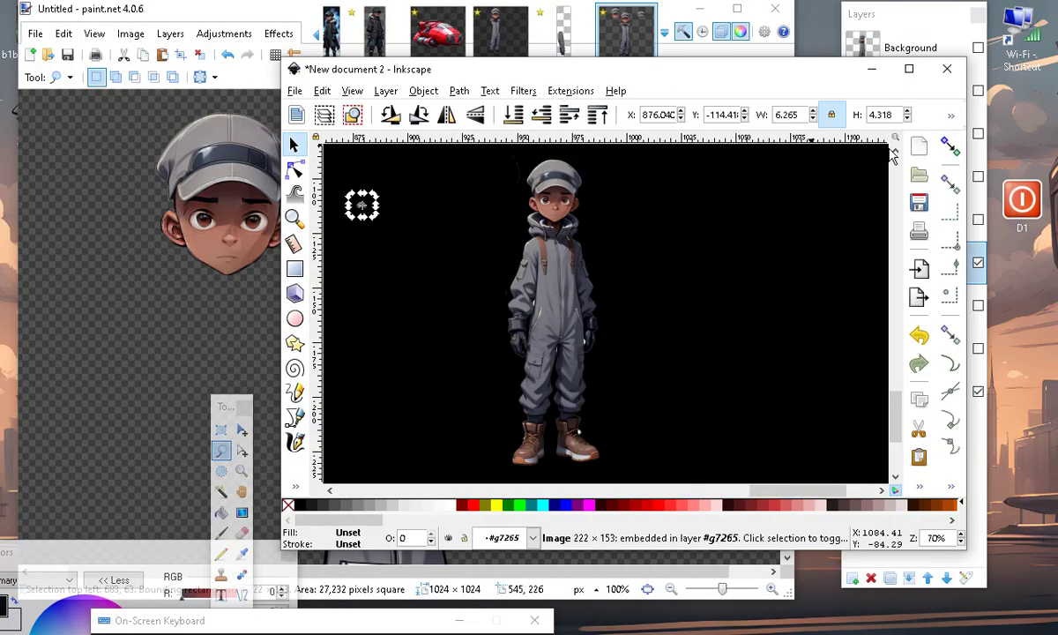
pyautogui.click(362, 207)
pyautogui.click(362, 207)
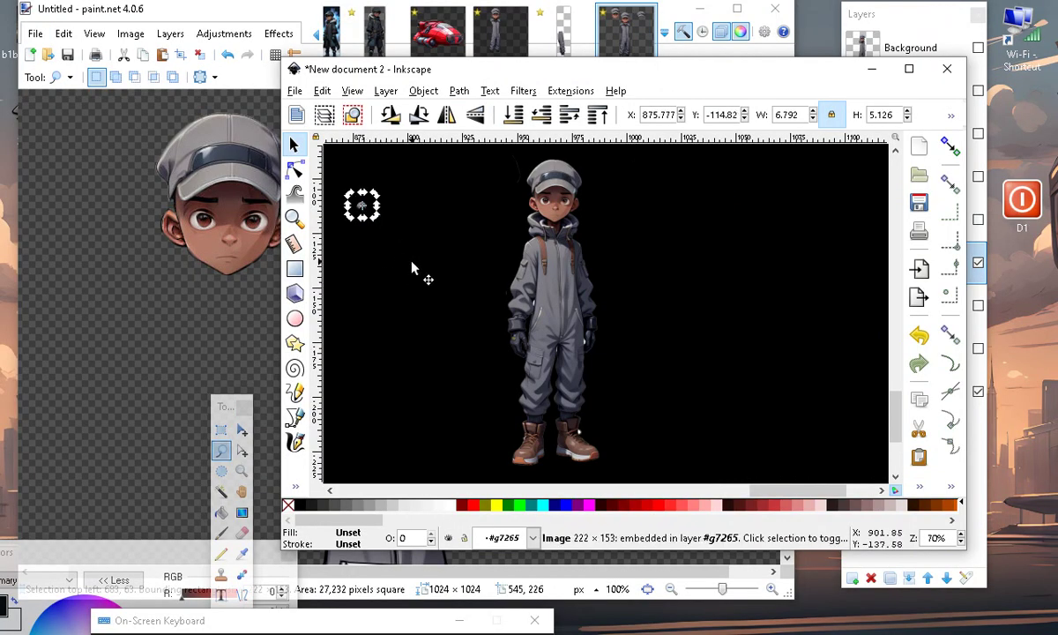
pyautogui.click(397, 243)
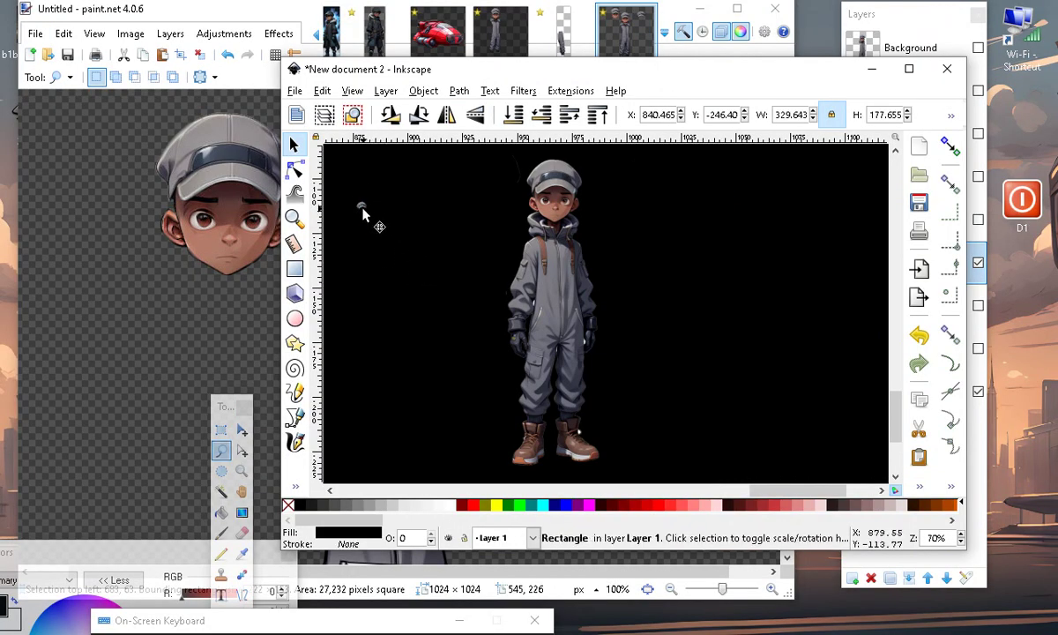
pyautogui.click(364, 226)
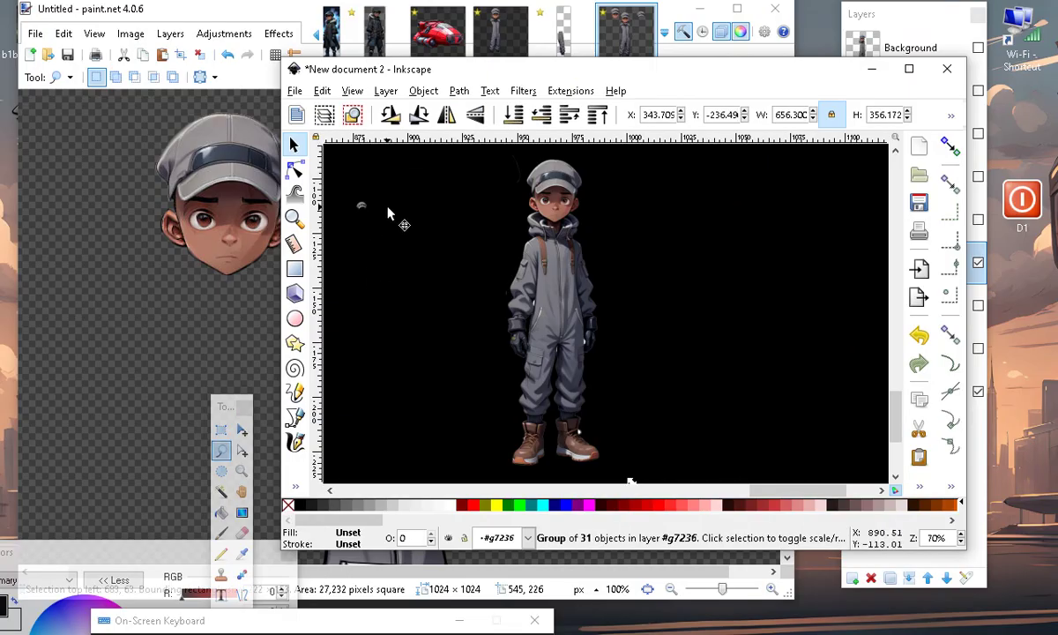
pyautogui.scroll(-2, 662, 406)
pyautogui.scroll(-2, 396, 288)
pyautogui.scroll(1, 672, 359)
pyautogui.scroll(2, 469, 294)
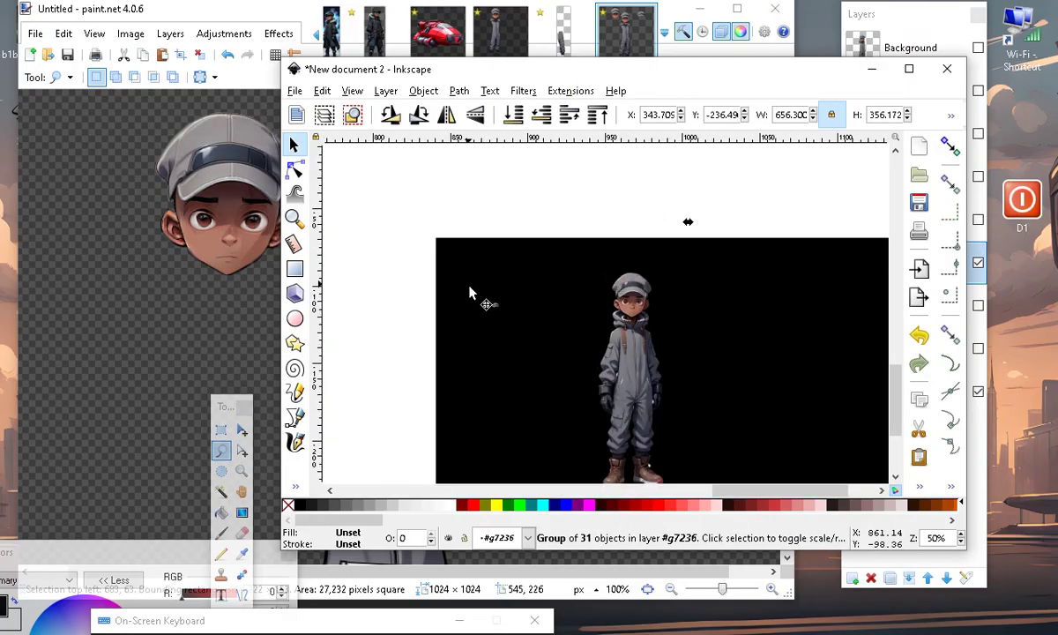
pyautogui.scroll(1, 469, 294)
pyautogui.moveTo(388, 152); pyautogui.dragTo(481, 304)
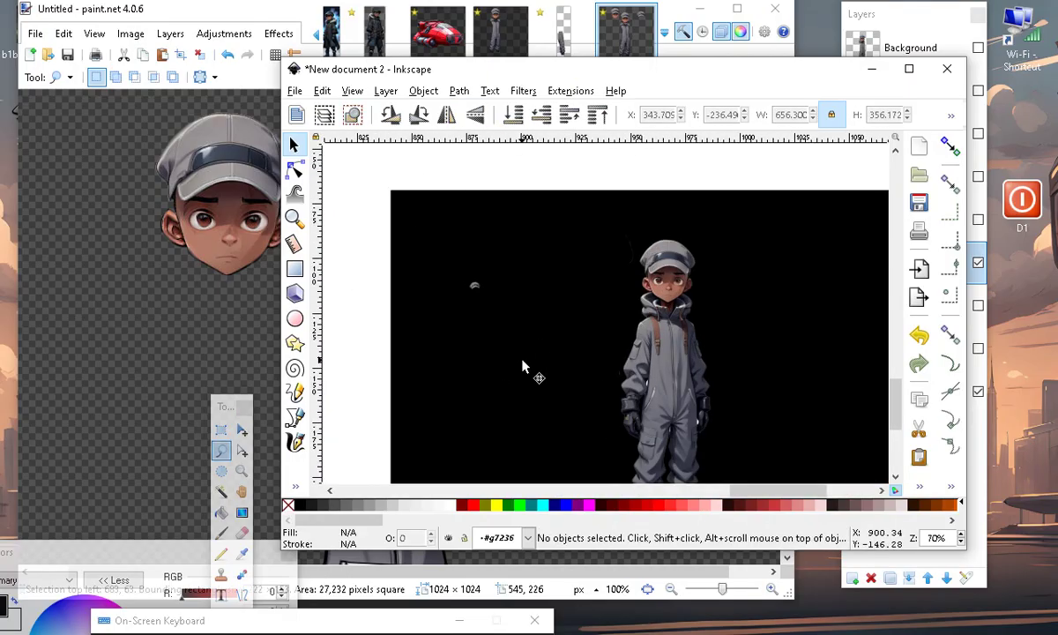
# Enlarge the tiny cap image and move it to the right of the character.
pyautogui.click(475, 289)
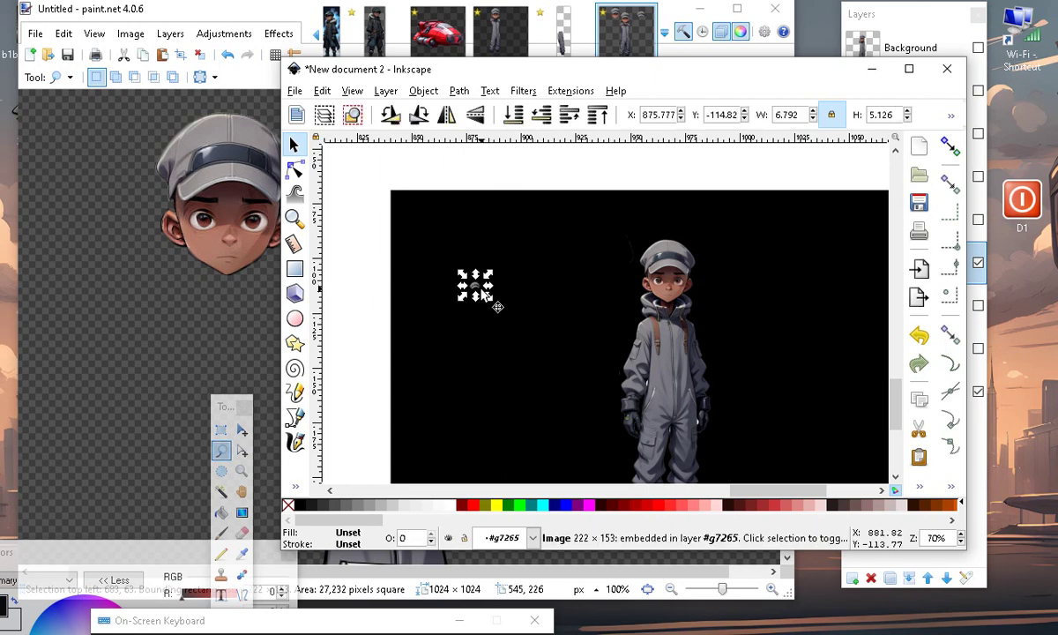
pyautogui.moveTo(490, 299); pyautogui.dragTo(567, 428)
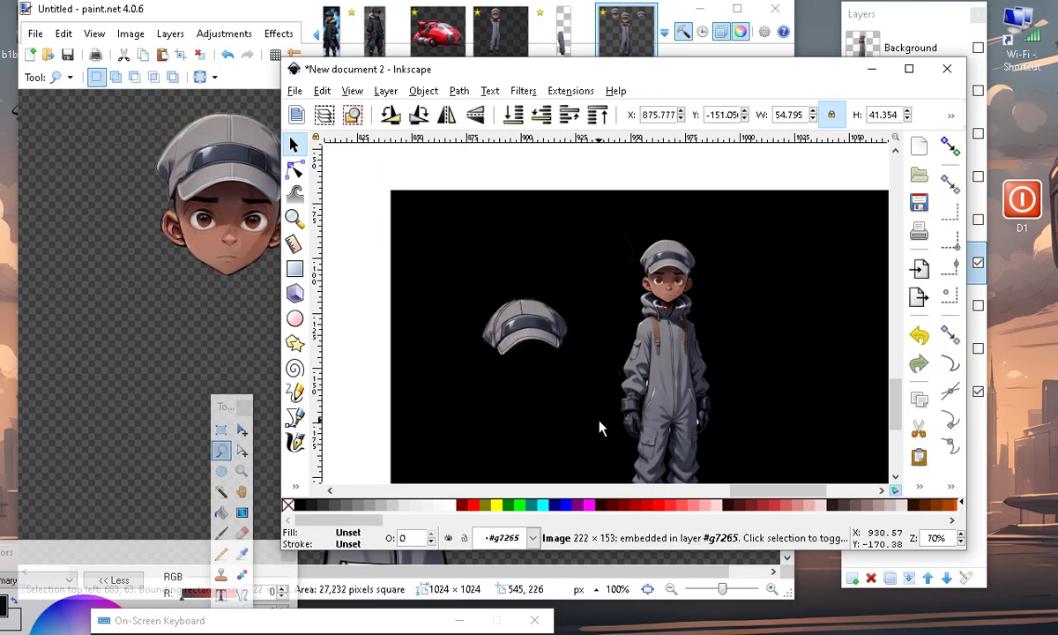
pyautogui.click(509, 316)
pyautogui.moveTo(520, 336)
pyautogui.mouseDown()
pyautogui.moveTo(791, 282)
pyautogui.moveTo(680, 280)
pyautogui.mouseUp()
pyautogui.scroll(2, 717, 264)
pyautogui.scroll(2, 717, 265)
pyautogui.scroll(-3, 759, 262)
pyautogui.scroll(1, 705, 289)
pyautogui.scroll(3, 670, 353)
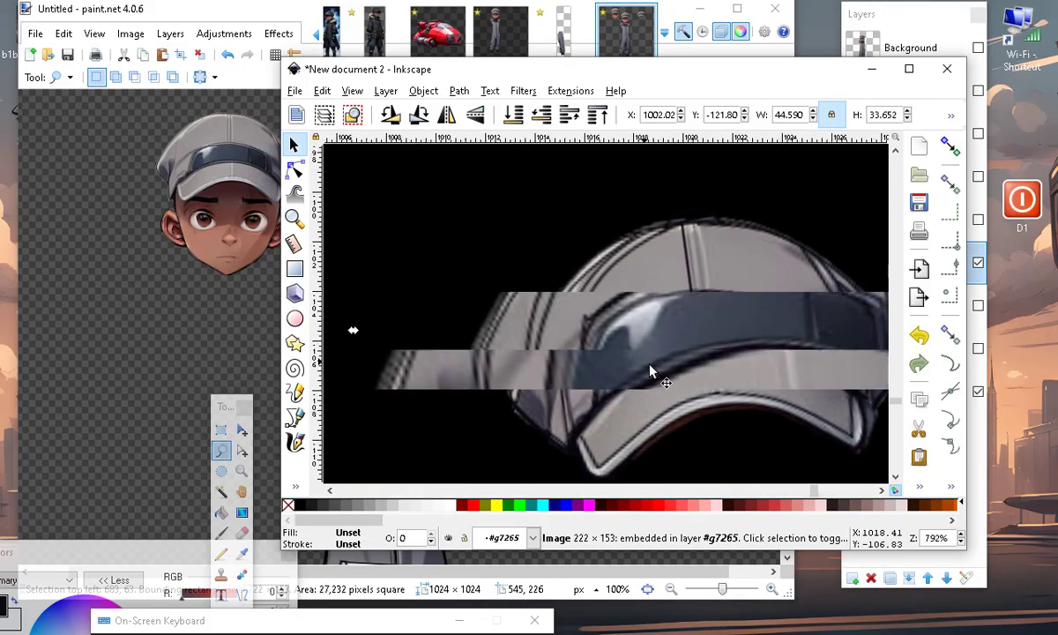
pyautogui.scroll(1, 651, 370)
pyautogui.scroll(-3, 652, 383)
pyautogui.scroll(4, 679, 392)
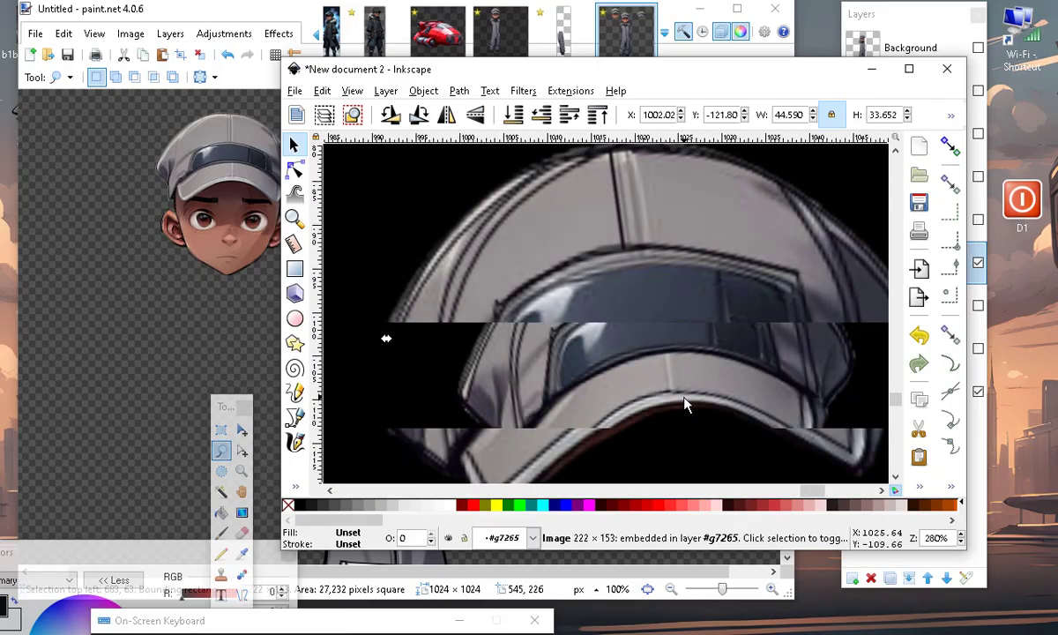
pyautogui.scroll(-6, 685, 405)
pyautogui.scroll(4, 688, 414)
pyautogui.scroll(1, 694, 319)
pyautogui.scroll(-3, 687, 289)
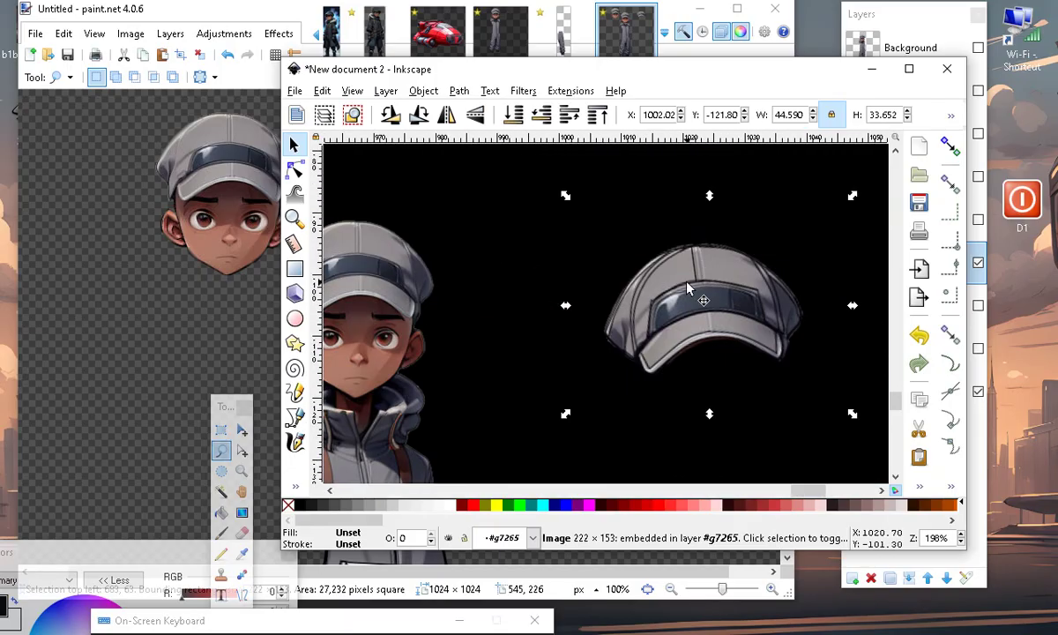
# Tilt the cap slightly and narrow it horizontally to about 222×153.
pyautogui.click(701, 290)
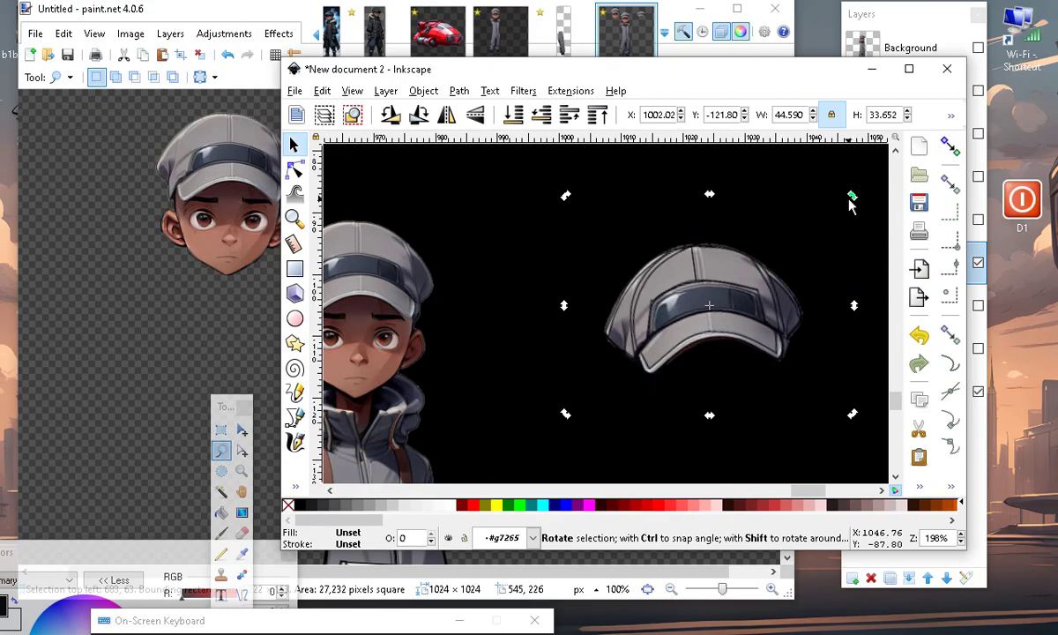
pyautogui.moveTo(853, 201)
pyautogui.mouseDown()
pyautogui.moveTo(862, 220)
pyautogui.moveTo(855, 215)
pyautogui.mouseUp()
pyautogui.click(763, 344)
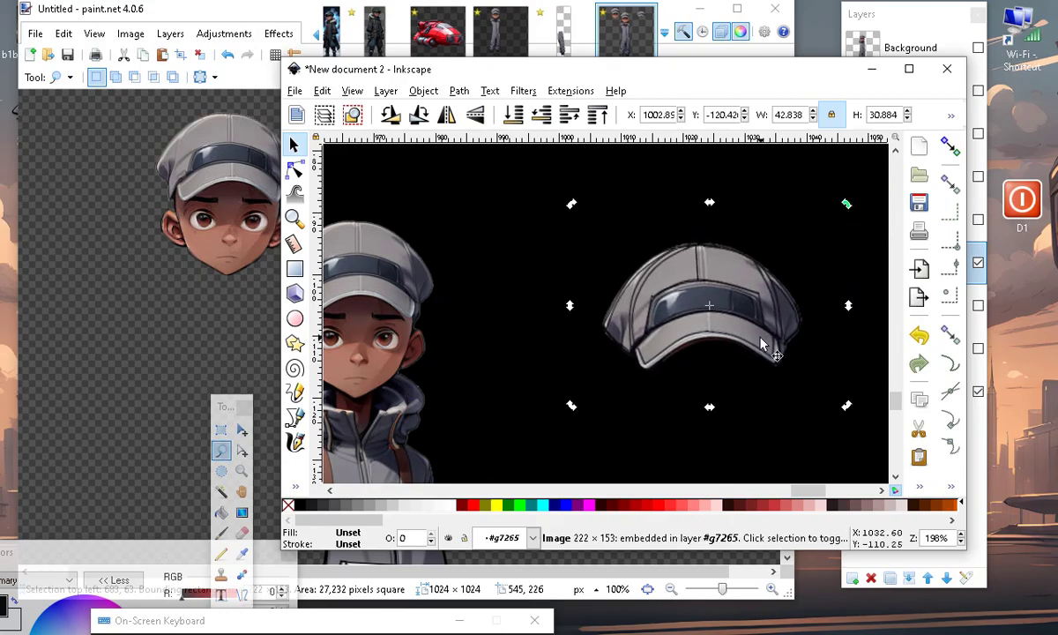
pyautogui.moveTo(848, 305)
pyautogui.mouseDown()
pyautogui.moveTo(795, 326)
pyautogui.moveTo(802, 338)
pyautogui.mouseUp()
pyautogui.click(802, 338)
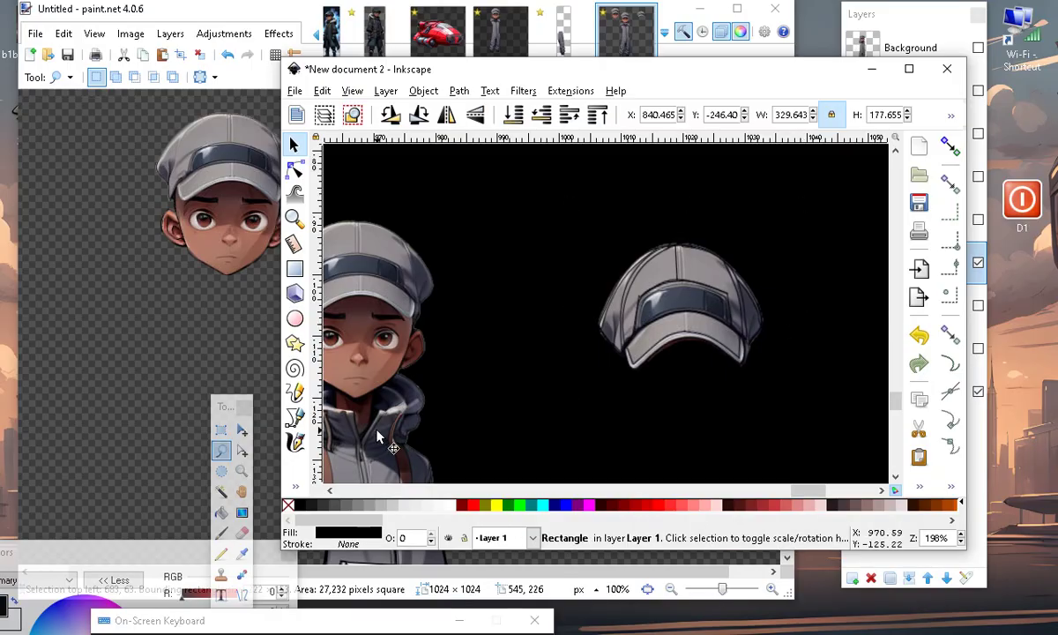
# Lasso the separate top-left head with its cap, copy it, and return to Inkscape.
pyautogui.click(256, 77)
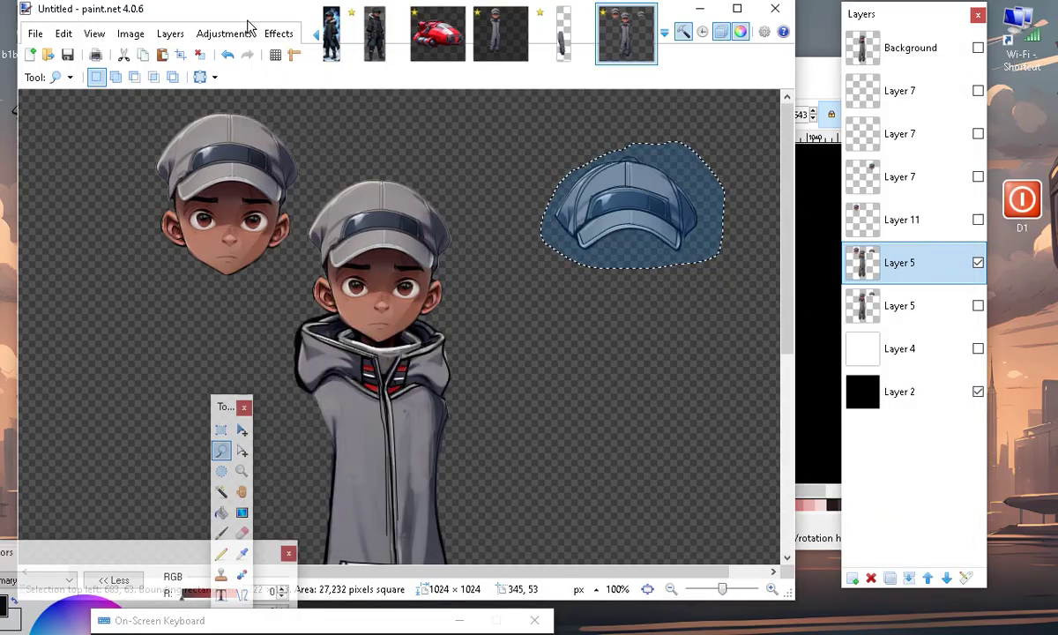
pyautogui.scroll(-5, 304, 300)
pyautogui.scroll(1, 315, 299)
pyautogui.scroll(4, 397, 327)
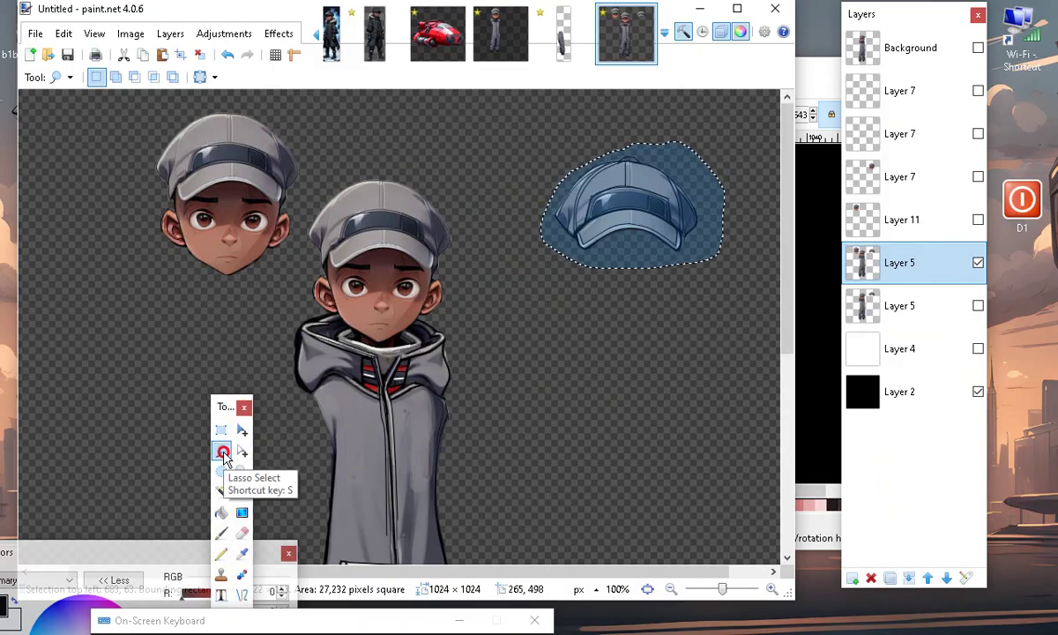
pyautogui.moveTo(157, 141); pyautogui.dragTo(267, 262)
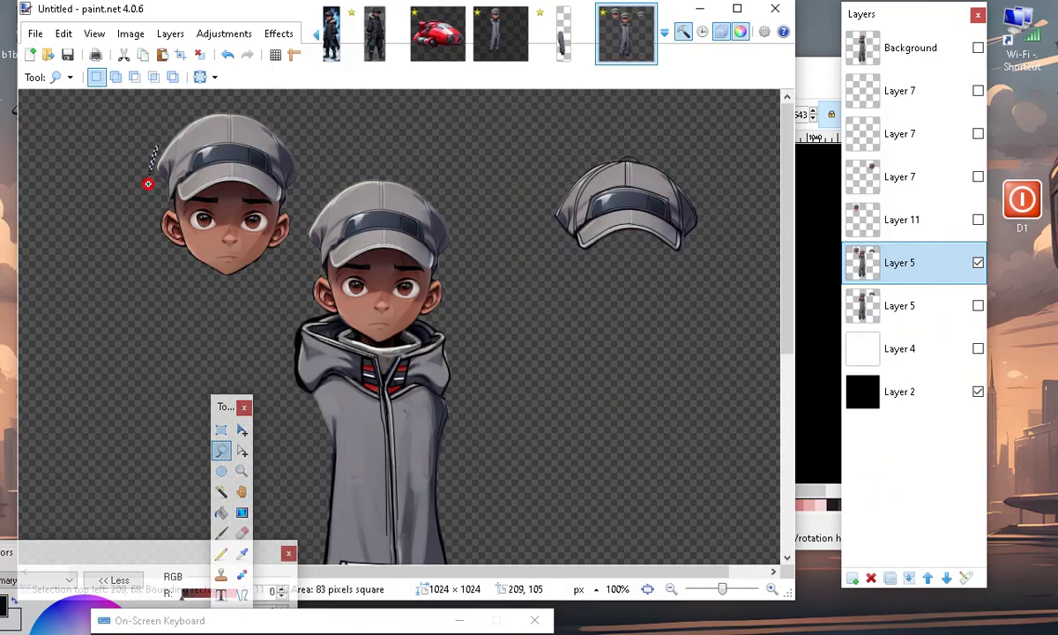
pyautogui.click(204, 106)
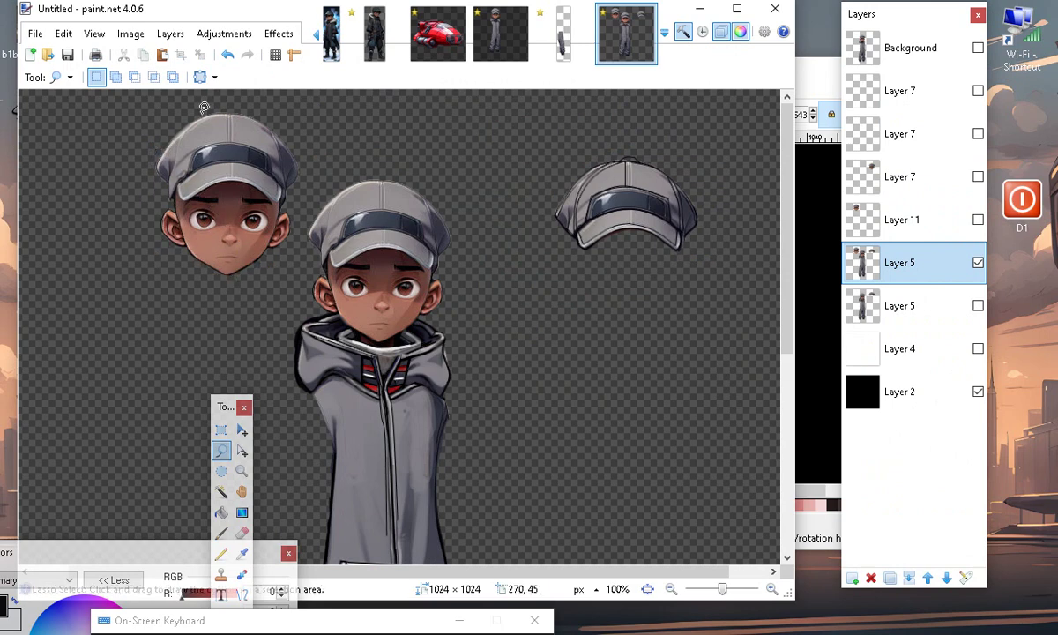
pyautogui.moveTo(182, 122)
pyautogui.mouseDown()
pyautogui.moveTo(242, 281)
pyautogui.moveTo(296, 224)
pyautogui.moveTo(300, 122)
pyautogui.moveTo(260, 90)
pyautogui.moveTo(146, 109)
pyautogui.mouseUp()
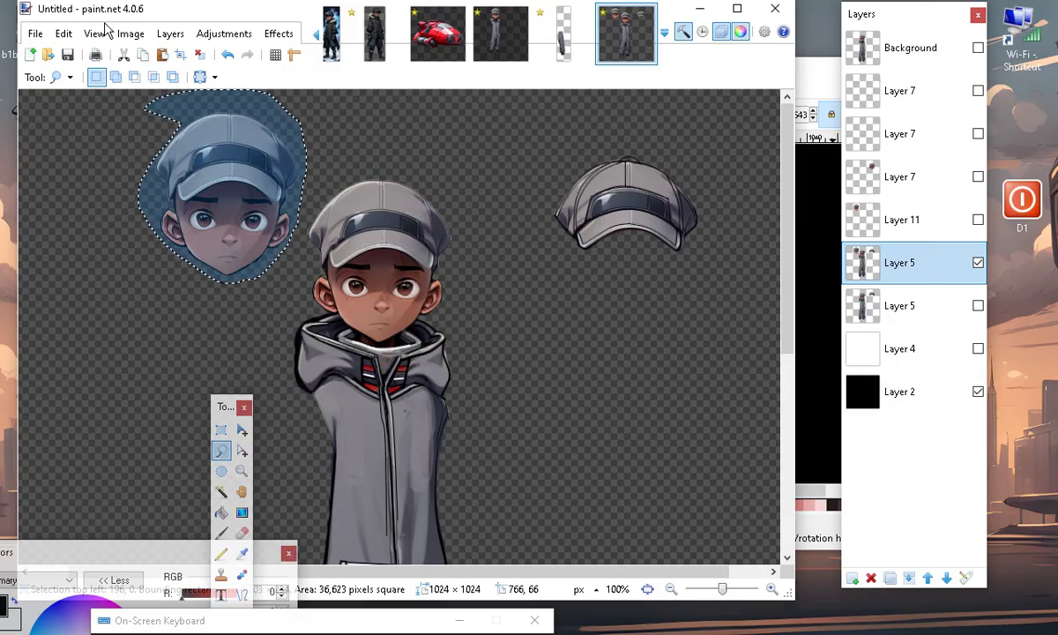
pyautogui.click(65, 35)
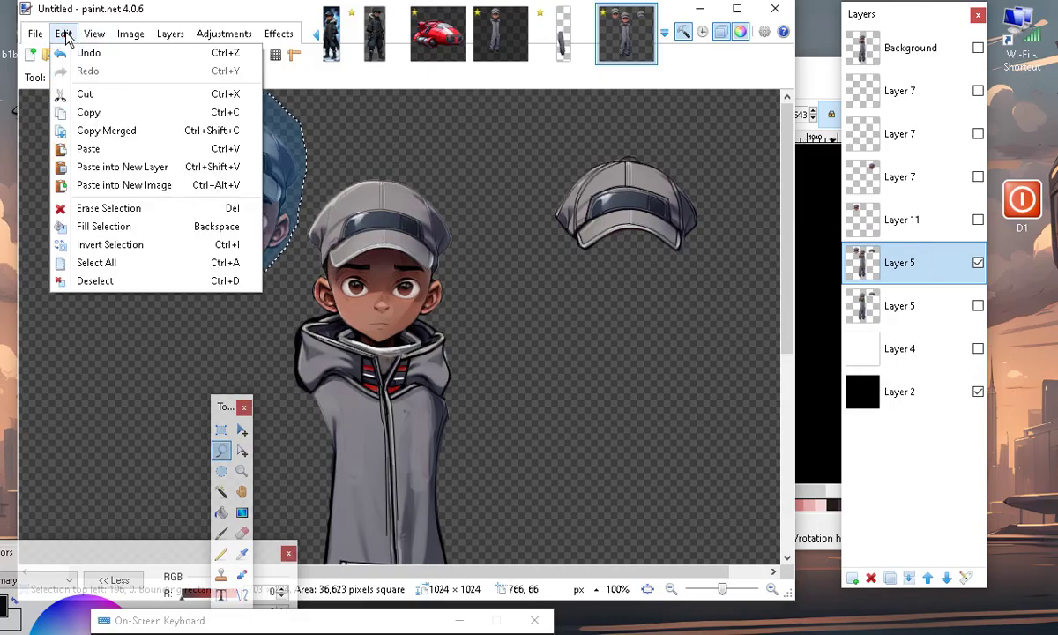
pyautogui.click(106, 113)
pyautogui.hotkey('alt', 'Tab')
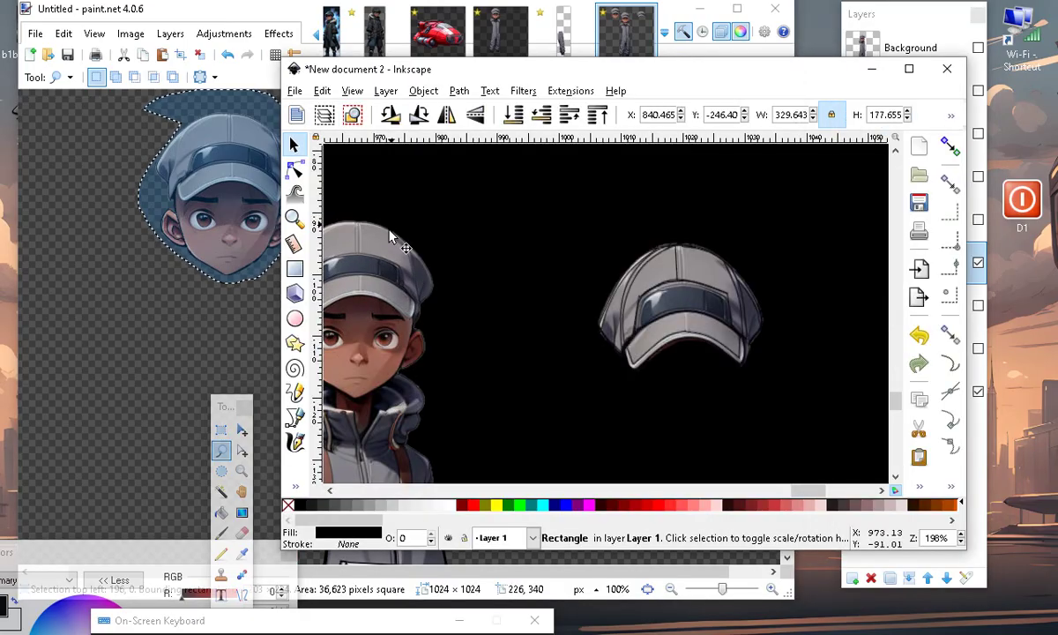
# Paste the copied head onto the black canvas and enlarge it.
pyautogui.click(323, 90)
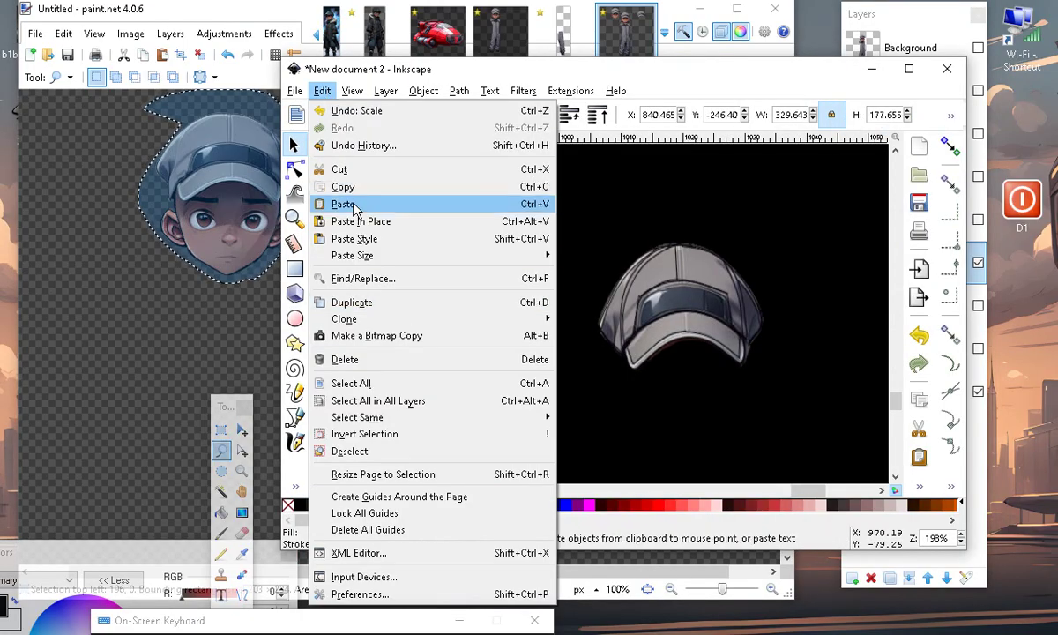
pyautogui.click(343, 204)
pyautogui.keyDown('ctrl'); pyautogui.scroll(1, 384, 249); pyautogui.keyUp('ctrl')
pyautogui.keyDown('ctrl'); pyautogui.scroll(3, 697, 170); pyautogui.keyUp('ctrl')
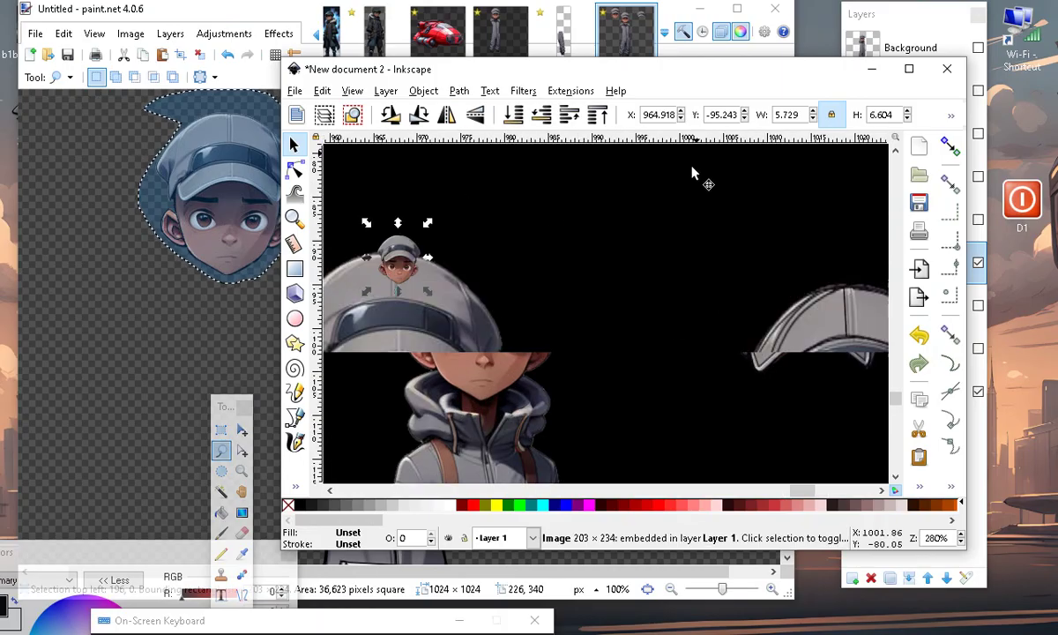
pyautogui.keyDown('ctrl'); pyautogui.scroll(-1, 543, 248); pyautogui.keyUp('ctrl')
pyautogui.keyDown('ctrl'); pyautogui.scroll(2, 507, 283); pyautogui.keyUp('ctrl')
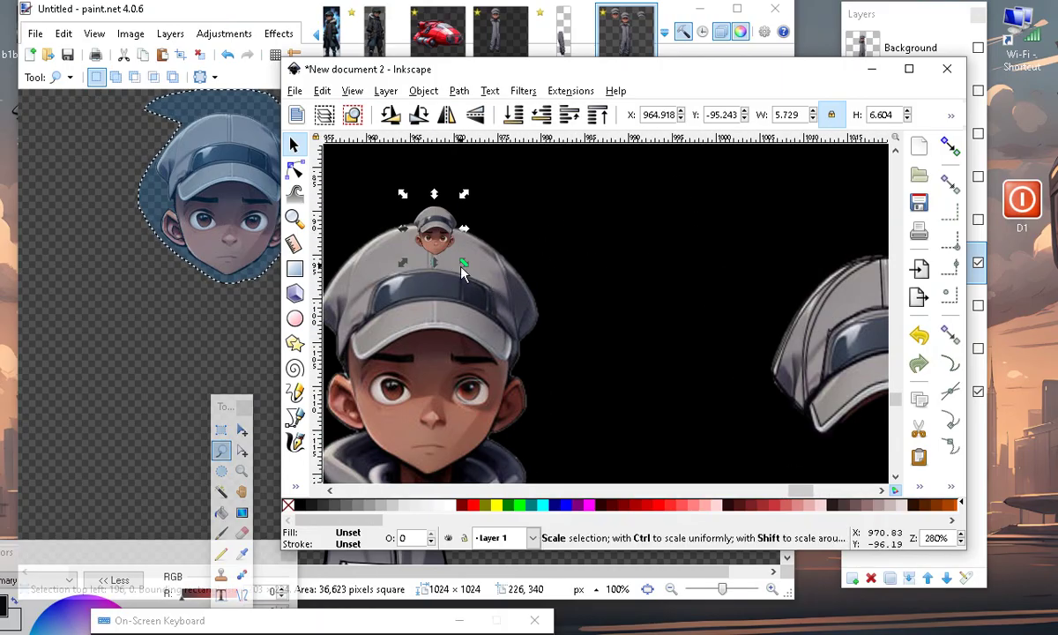
pyautogui.moveTo(464, 265); pyautogui.dragTo(637, 396)
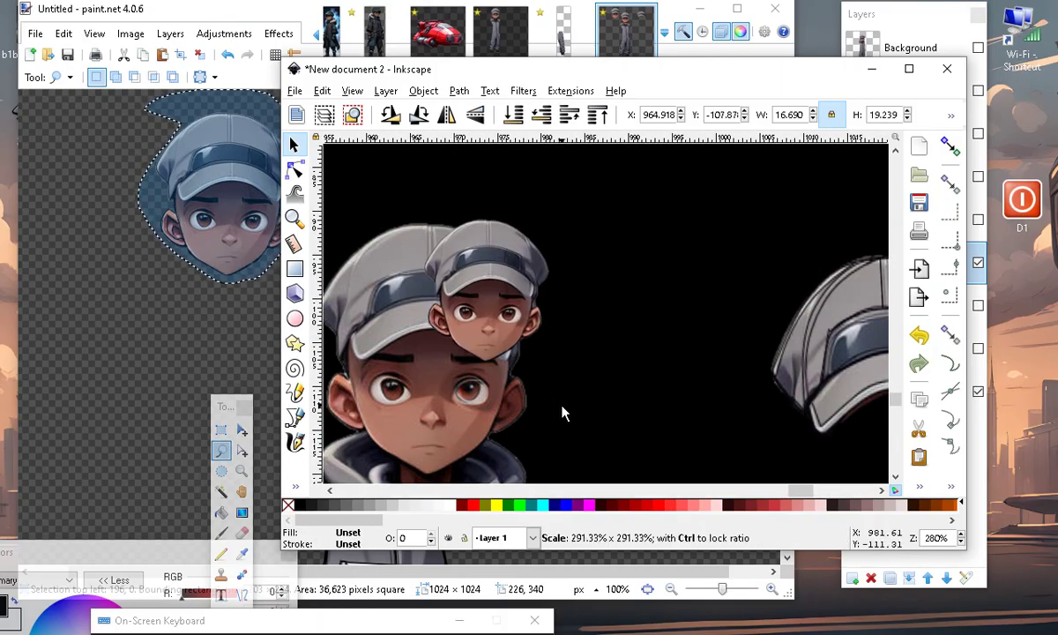
# Place the head left of the character and scale it up to about 203×234.
pyautogui.keyDown('ctrl'); pyautogui.scroll(-4, 547, 274); pyautogui.keyUp('ctrl')
pyautogui.keyDown('ctrl'); pyautogui.scroll(2, 529, 265); pyautogui.keyUp('ctrl')
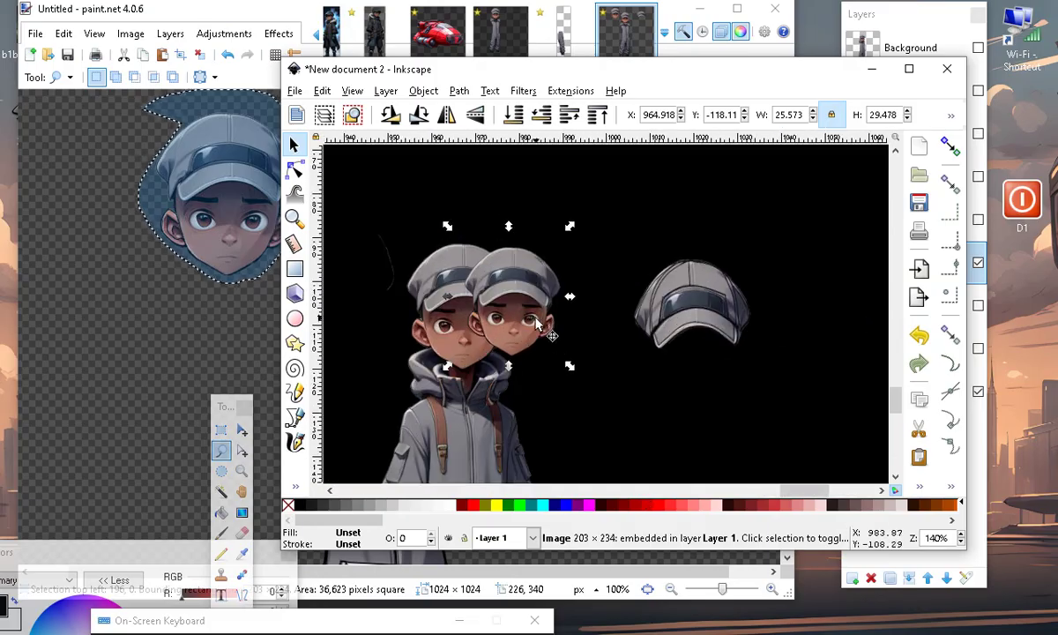
pyautogui.keyDown('ctrl'); pyautogui.scroll(-4, 635, 241); pyautogui.keyUp('ctrl')
pyautogui.keyDown('ctrl'); pyautogui.scroll(2, 394, 388); pyautogui.keyUp('ctrl')
pyautogui.keyDown('ctrl'); pyautogui.scroll(2, 494, 366); pyautogui.keyUp('ctrl')
pyautogui.keyDown('ctrl'); pyautogui.scroll(-3, 602, 343); pyautogui.keyUp('ctrl')
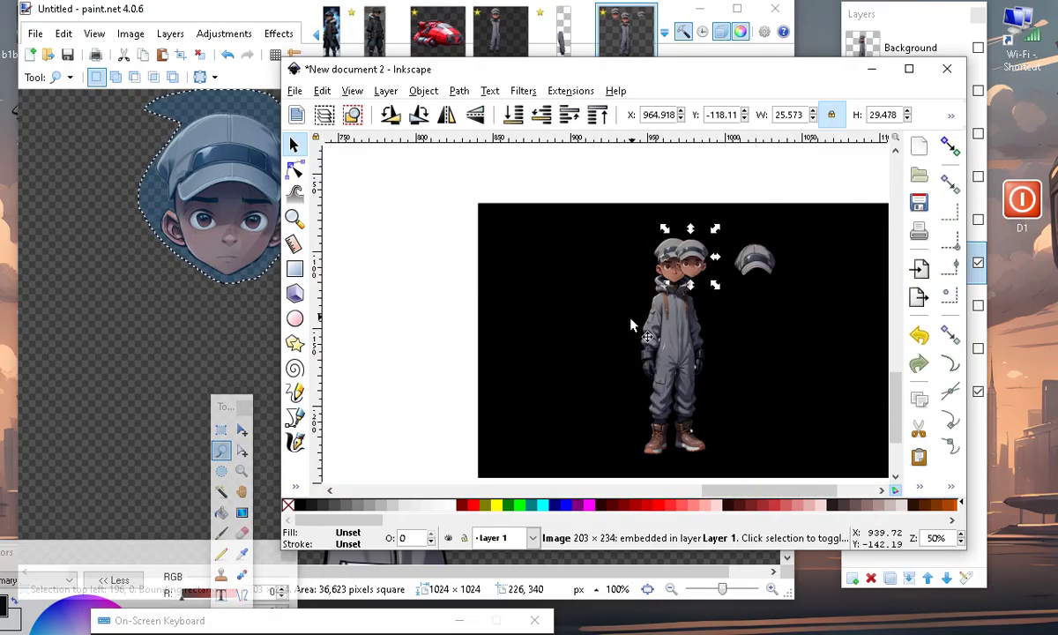
pyautogui.keyDown('ctrl'); pyautogui.scroll(3, 688, 291); pyautogui.keyUp('ctrl')
pyautogui.moveTo(797, 215); pyautogui.dragTo(460, 227)
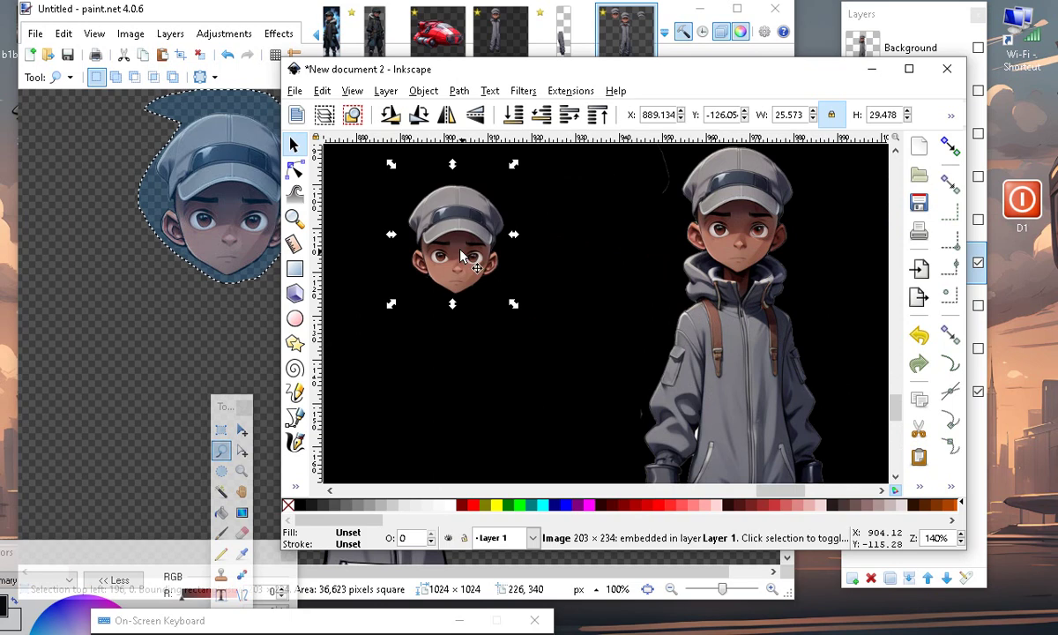
pyautogui.scroll(1, 441, 247)
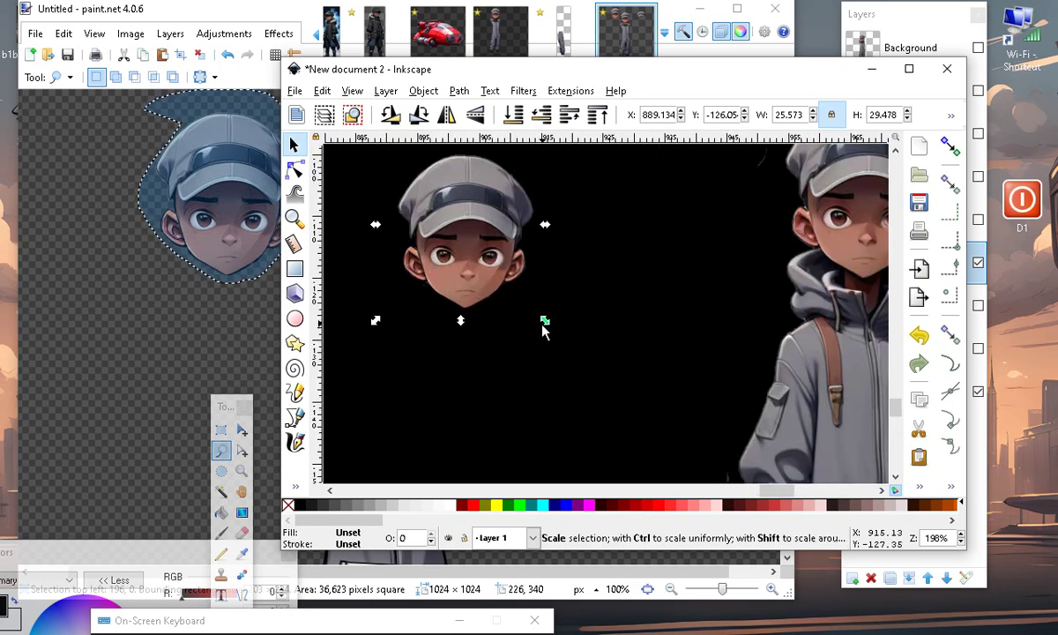
pyautogui.moveTo(547, 328); pyautogui.dragTo(535, 365)
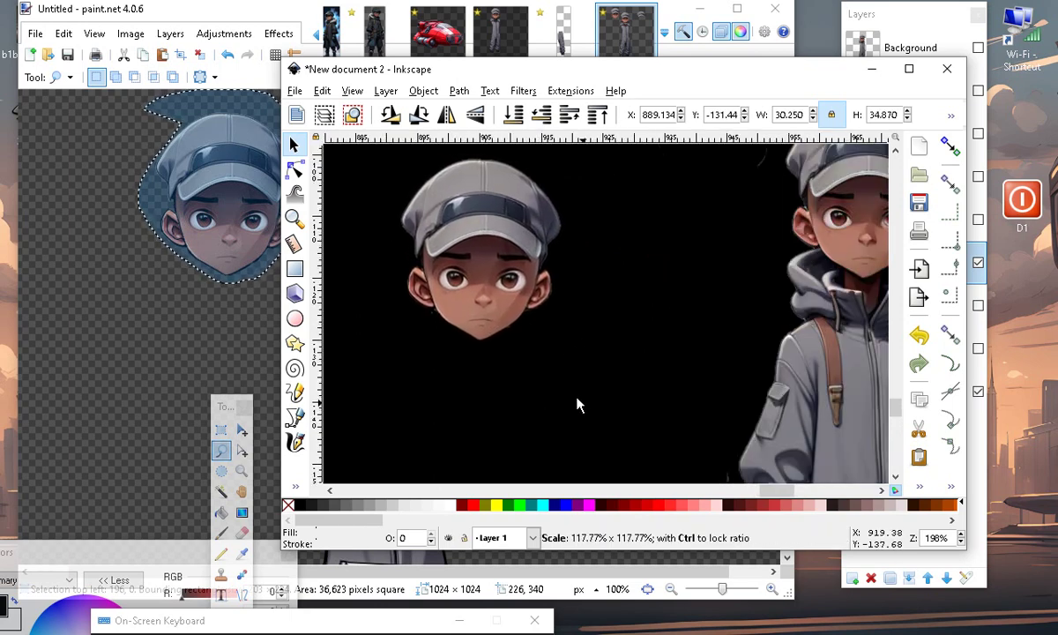
pyautogui.moveTo(571, 400); pyautogui.dragTo(571, 396)
pyautogui.scroll(-3, 532, 251)
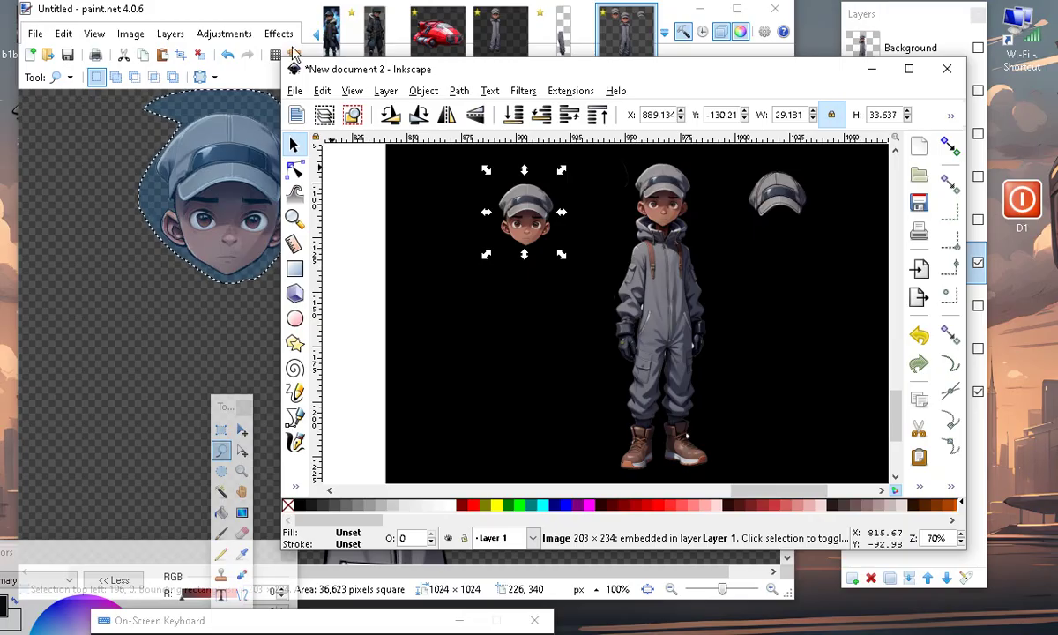
# Zoom in to inspect the placed head, zoom back out, and return to Paint.NET.
pyautogui.scroll(3, 511, 179)
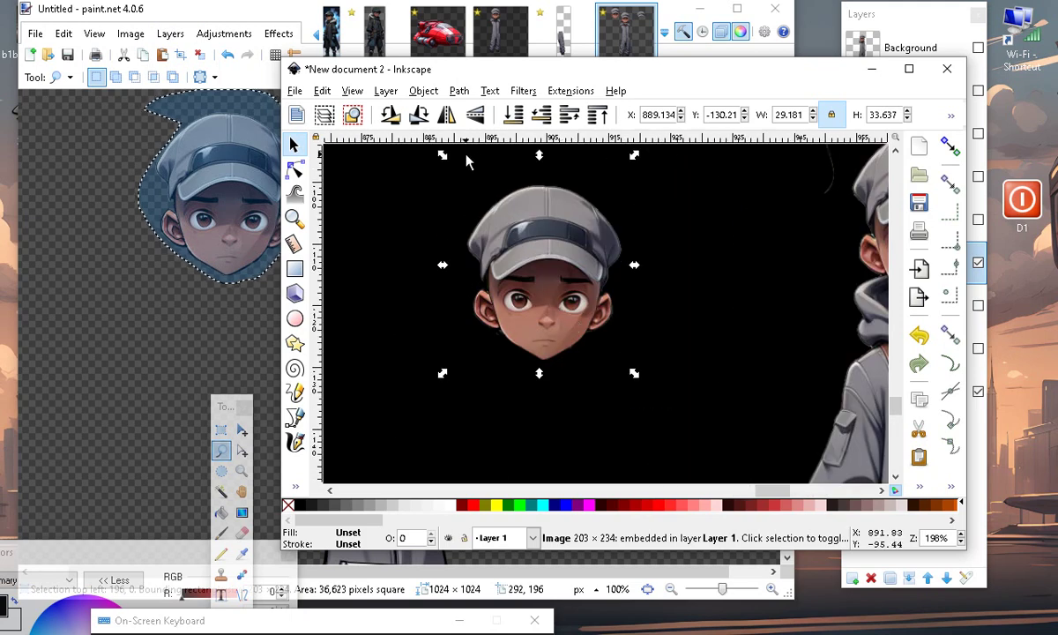
pyautogui.scroll(1, 574, 301)
pyautogui.scroll(1, 555, 313)
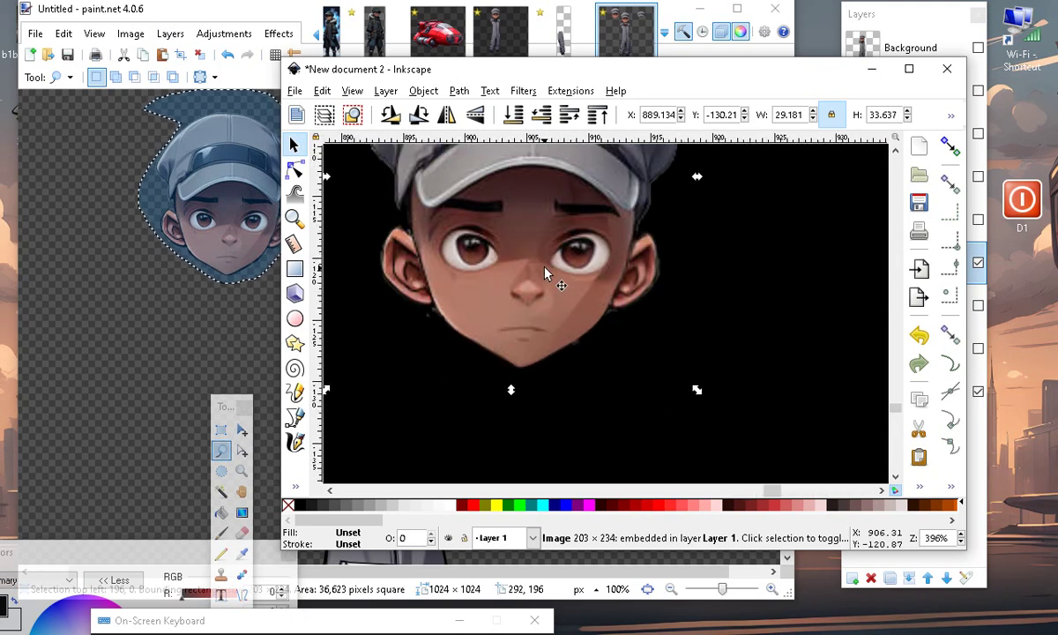
pyautogui.scroll(-3, 545, 273)
pyautogui.click(196, 15)
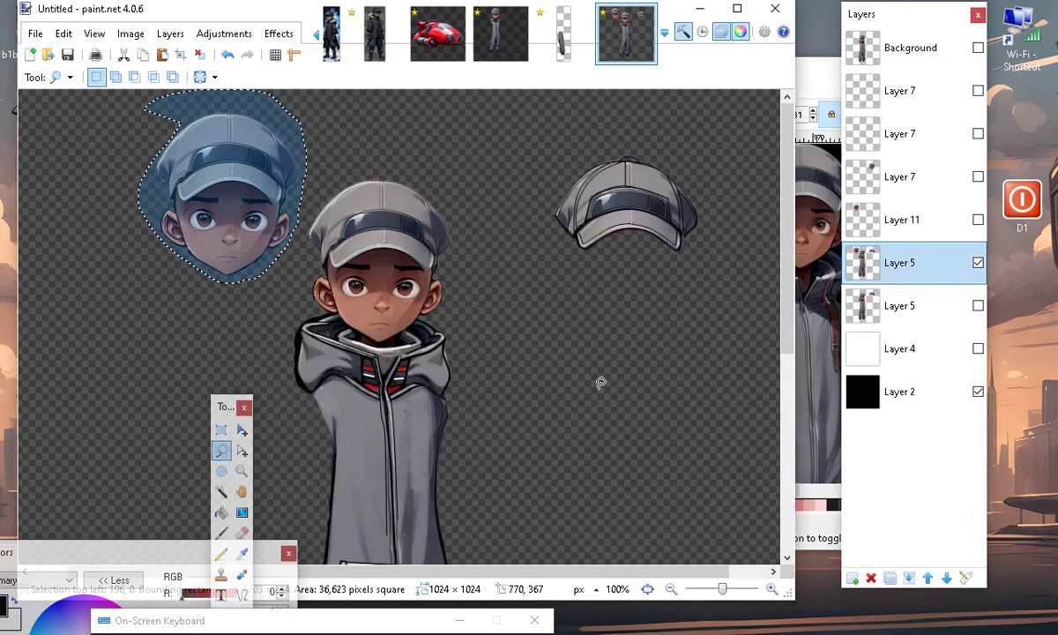
pyautogui.hotkey('ctrl', 'd')
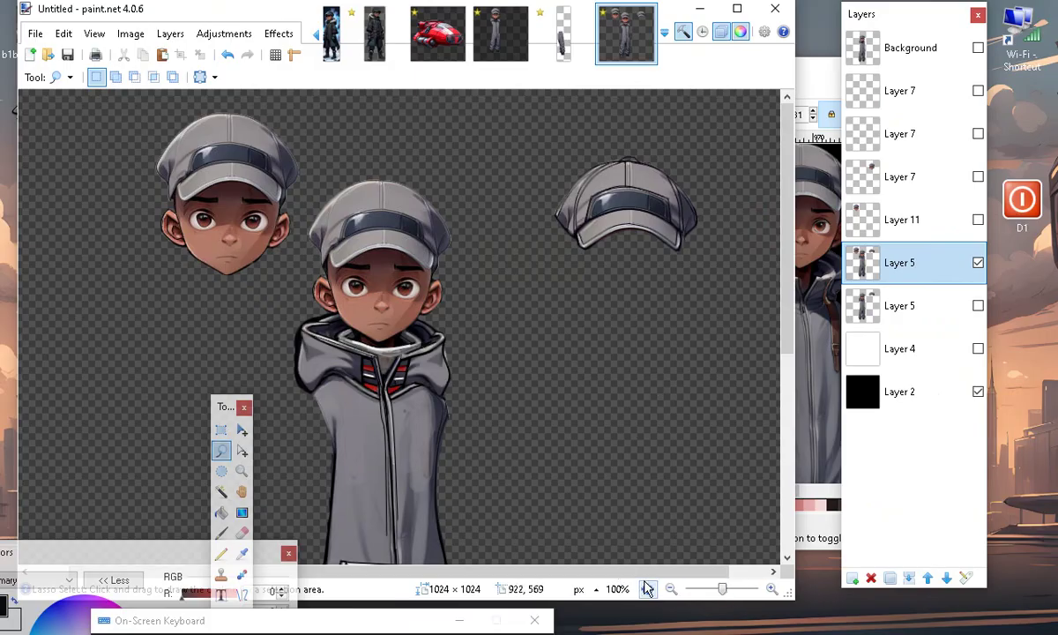
pyautogui.click(670, 589)
pyautogui.scroll(-2, 520, 304)
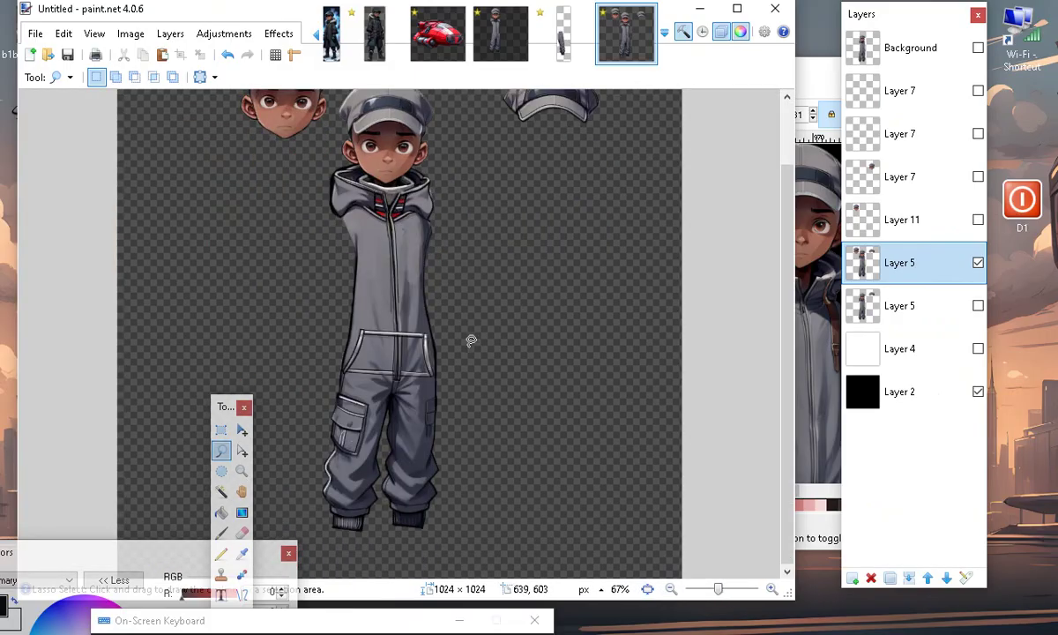
pyautogui.click(772, 591)
pyautogui.scroll(-3, 533, 282)
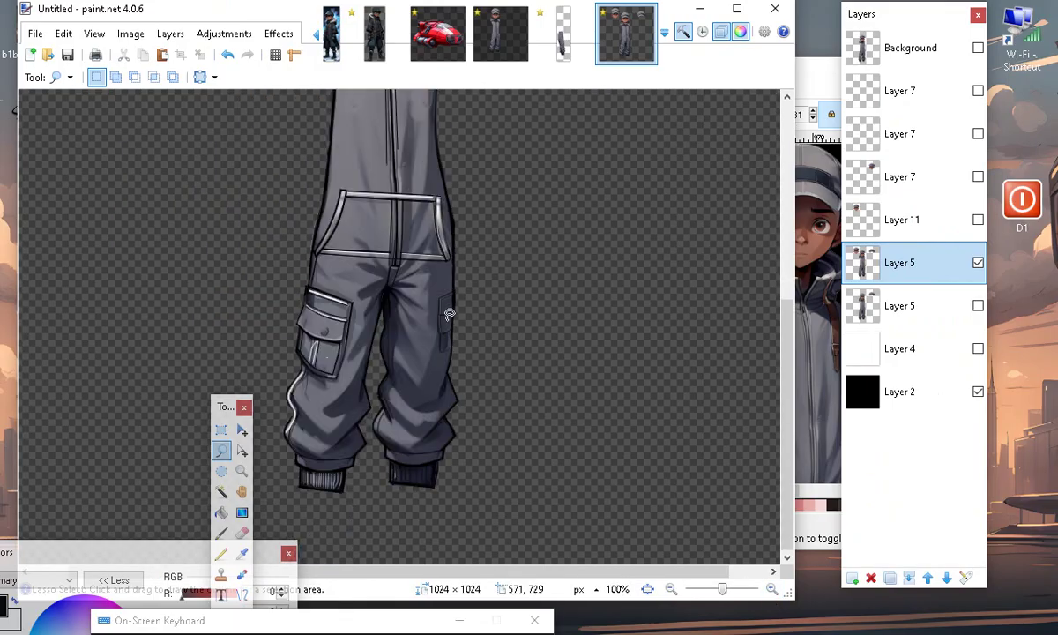
pyautogui.scroll(10, 510, 264)
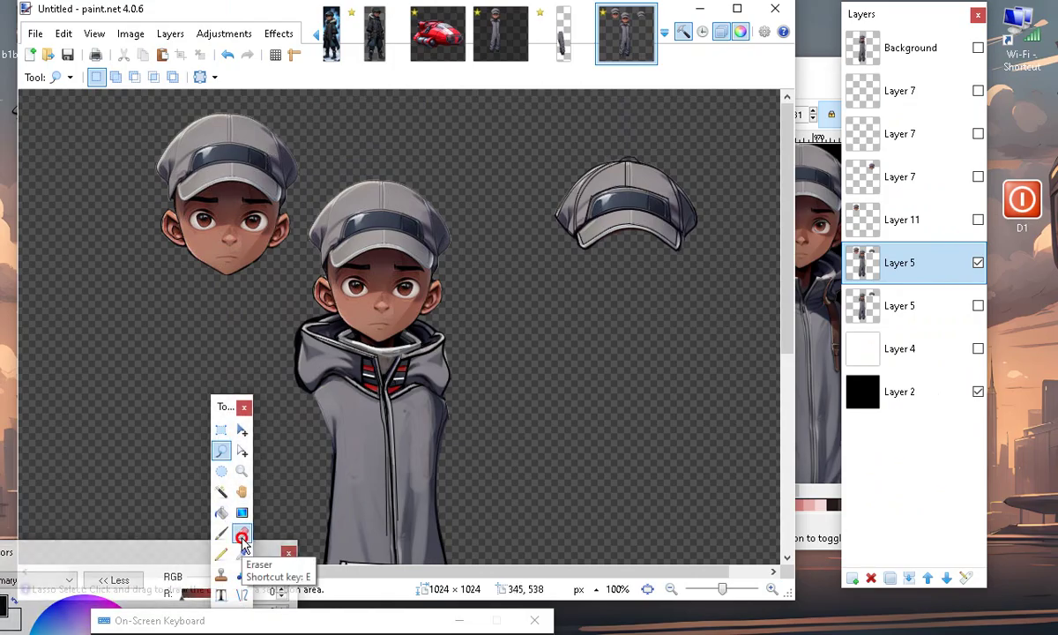
# At 150% zoom, erase the middle figure's cap, hair and face.
pyautogui.click(242, 533)
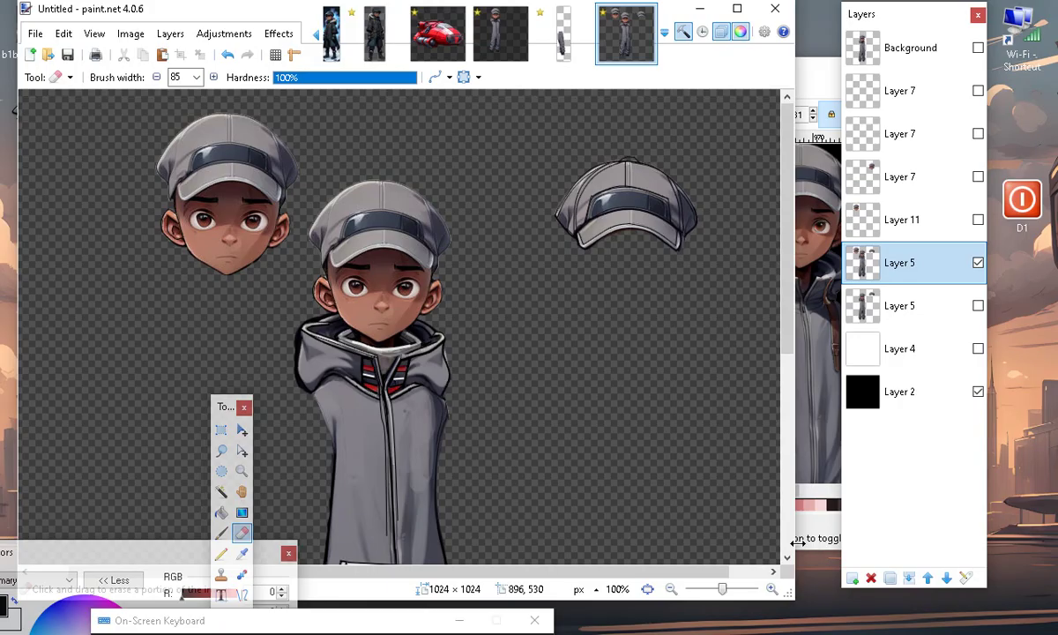
pyautogui.click(772, 588)
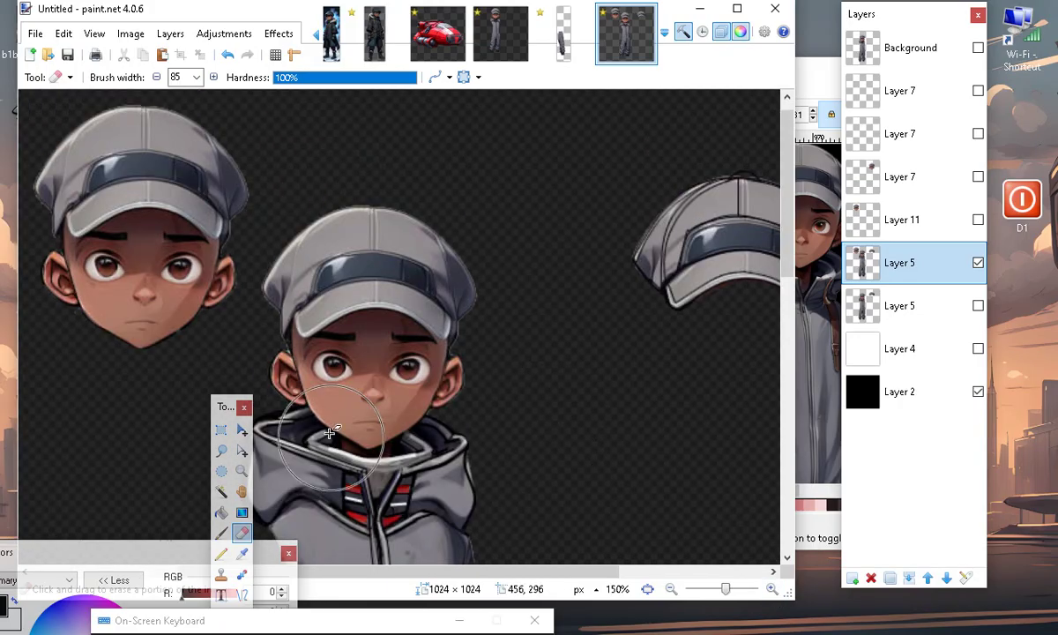
pyautogui.click(307, 272)
pyautogui.moveTo(307, 272)
pyautogui.mouseDown()
pyautogui.moveTo(270, 341)
pyautogui.moveTo(417, 361)
pyautogui.moveTo(449, 302)
pyautogui.moveTo(283, 355)
pyautogui.moveTo(439, 300)
pyautogui.moveTo(314, 378)
pyautogui.moveTo(377, 365)
pyautogui.moveTo(349, 373)
pyautogui.moveTo(395, 276)
pyautogui.mouseUp()
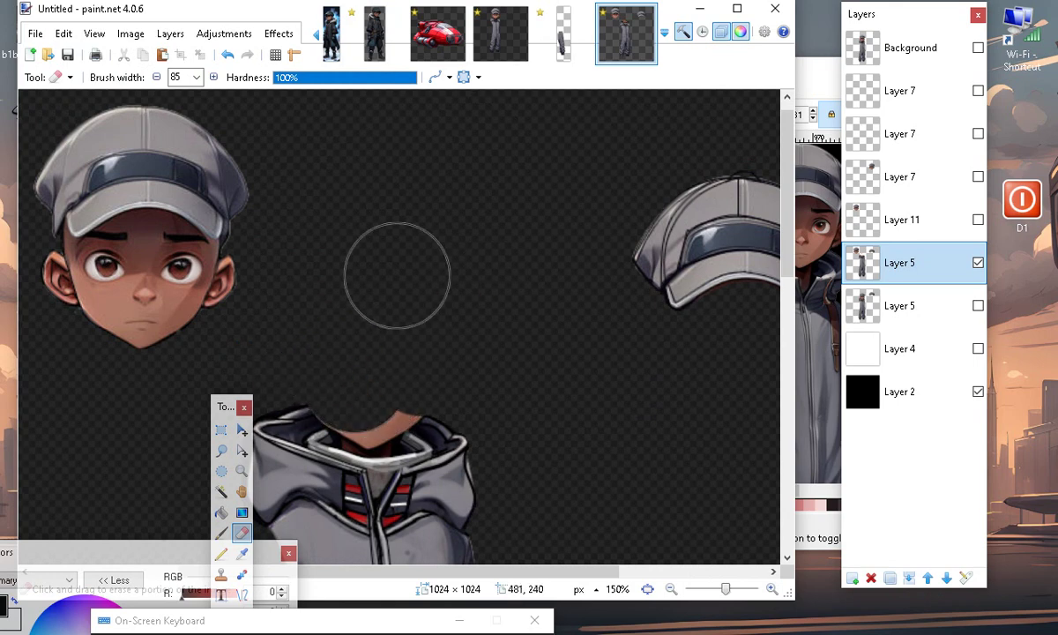
pyautogui.moveTo(394, 348); pyautogui.dragTo(377, 383)
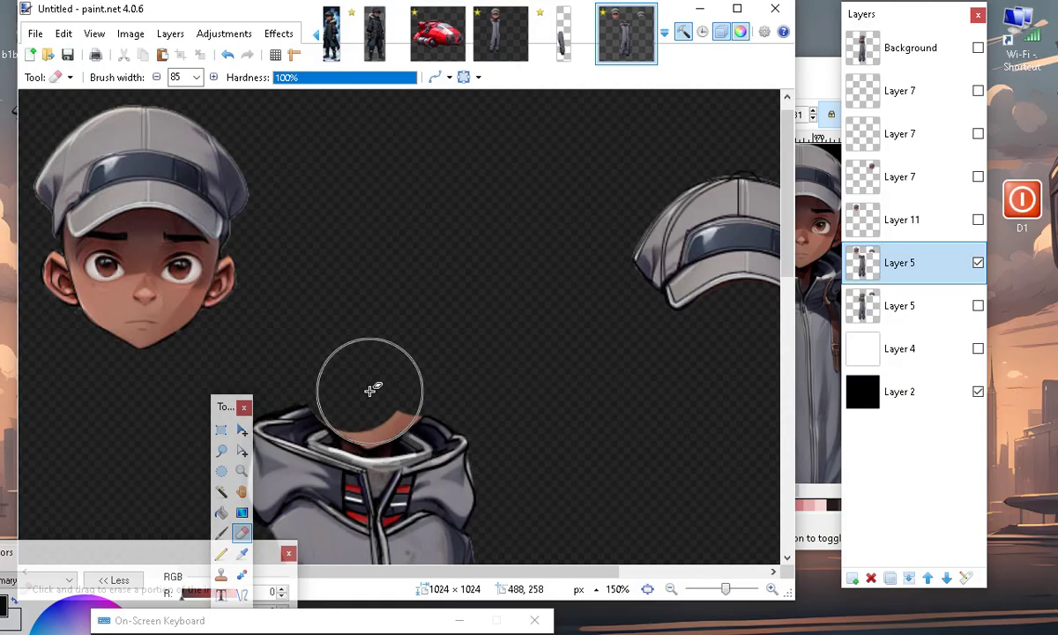
# Zoom to 300% on the hood and undo one stray erase along its edge.
pyautogui.scroll(-3, 441, 326)
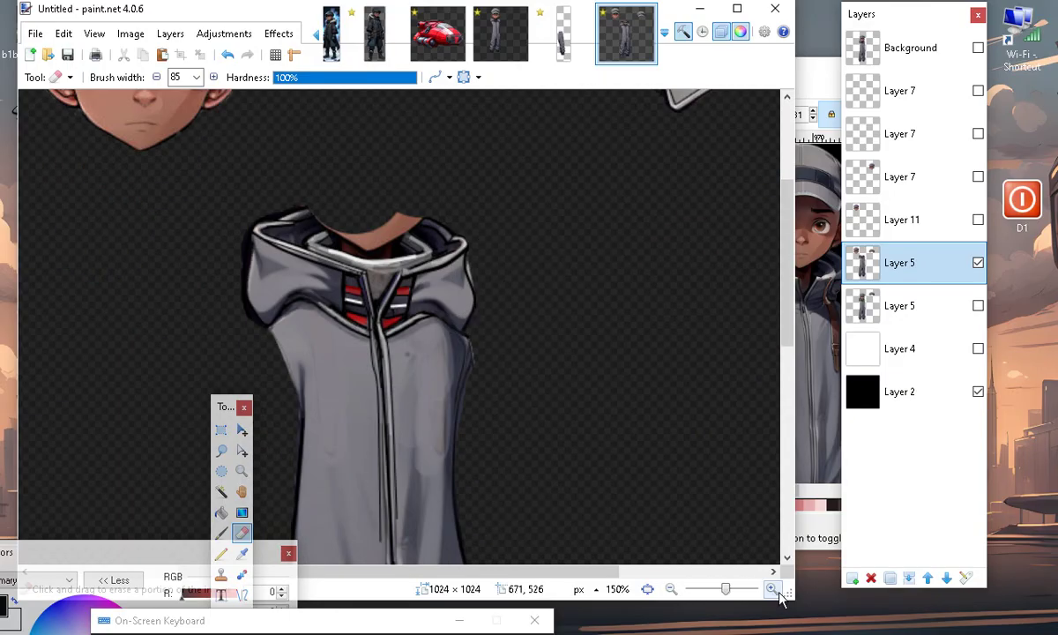
pyautogui.doubleClick(773, 590)
pyautogui.scroll(3, 591, 444)
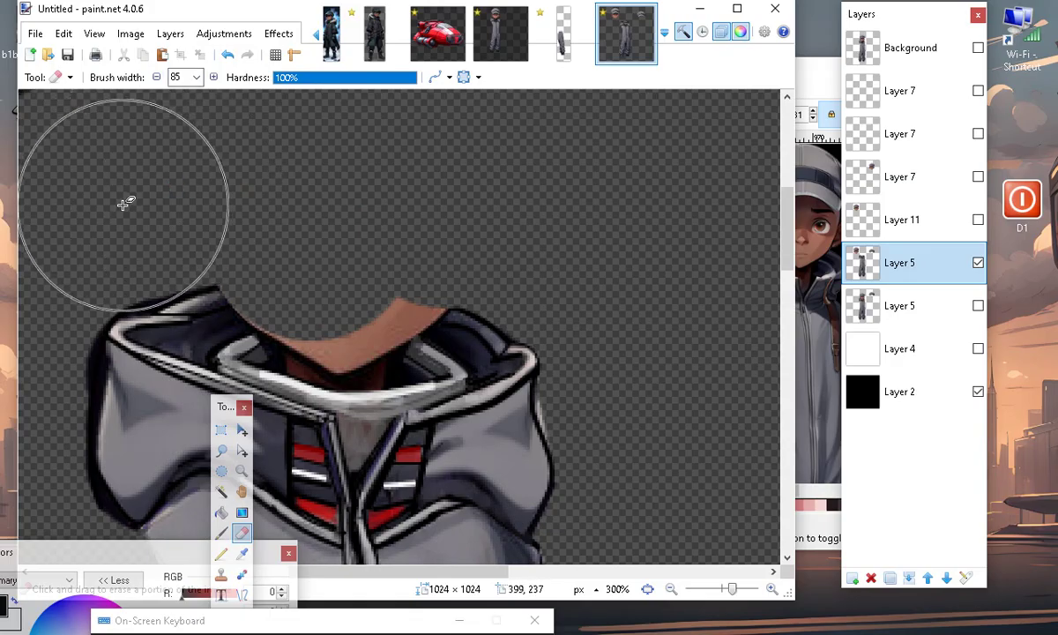
pyautogui.scroll(-3, 125, 201)
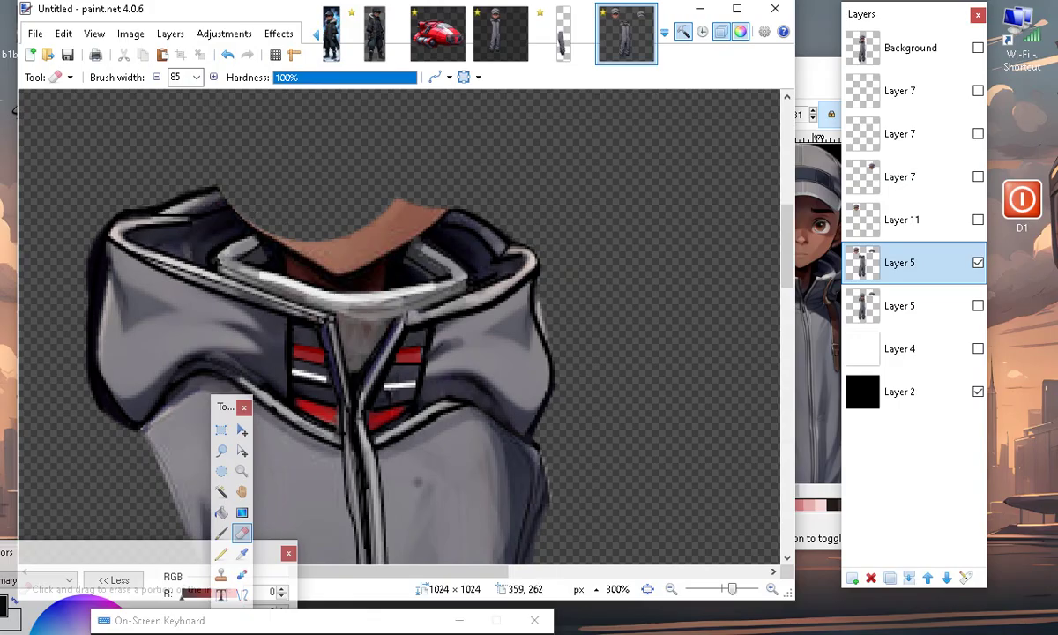
pyautogui.hscroll(-4, 348, 586)
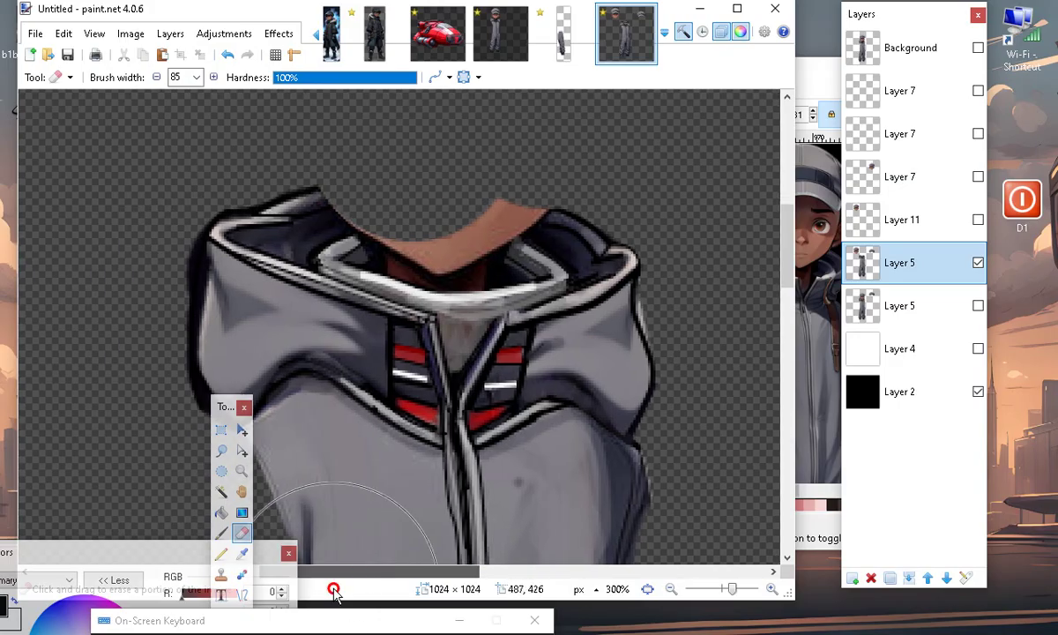
pyautogui.hscroll(-6, 265, 588)
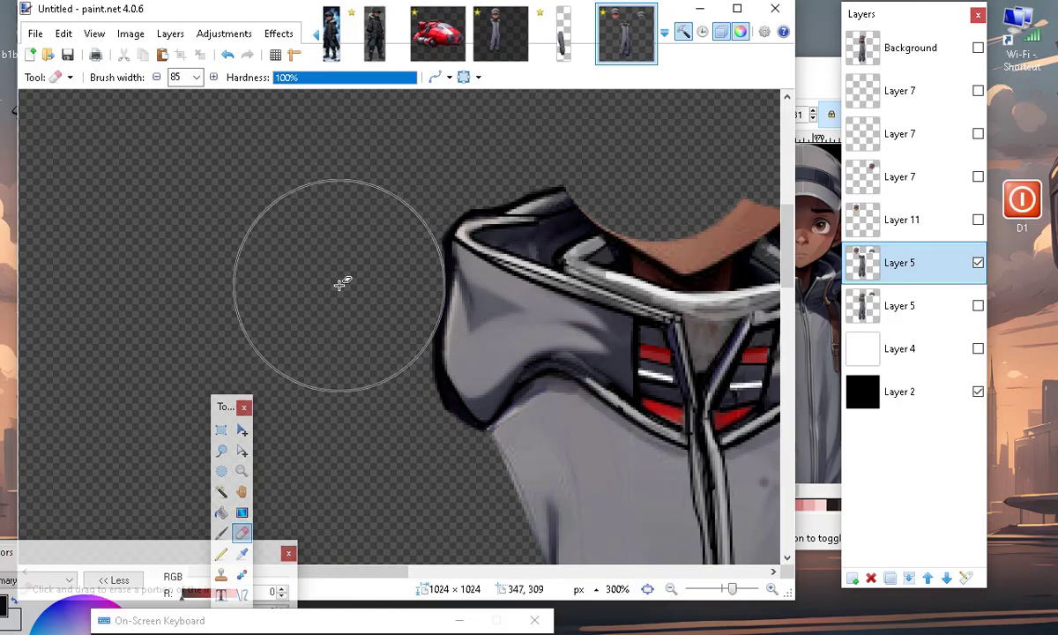
pyautogui.scroll(-3, 273, 229)
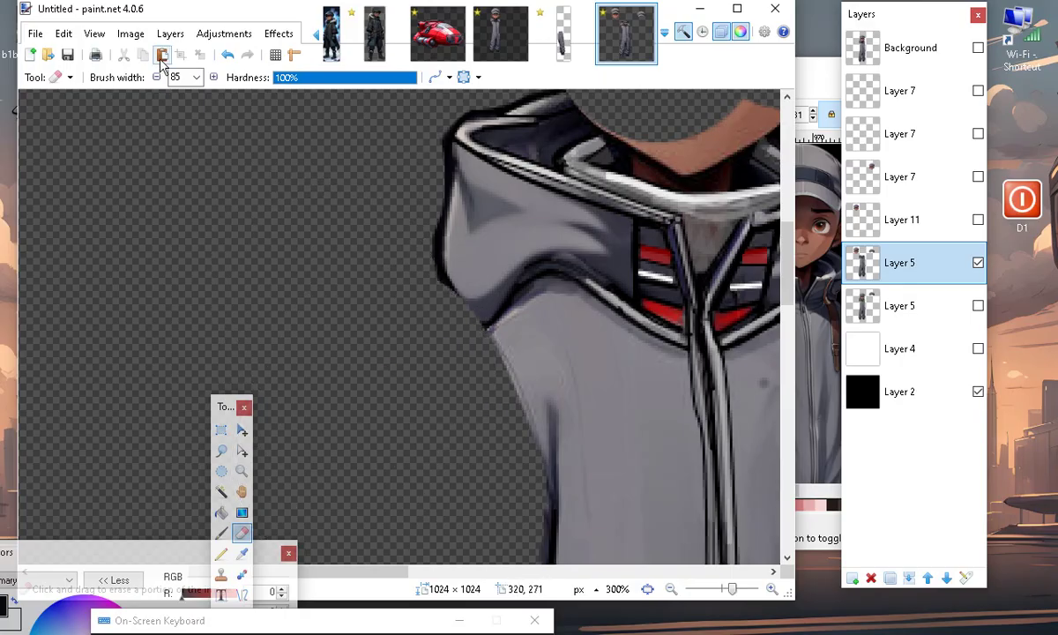
pyautogui.click(227, 55)
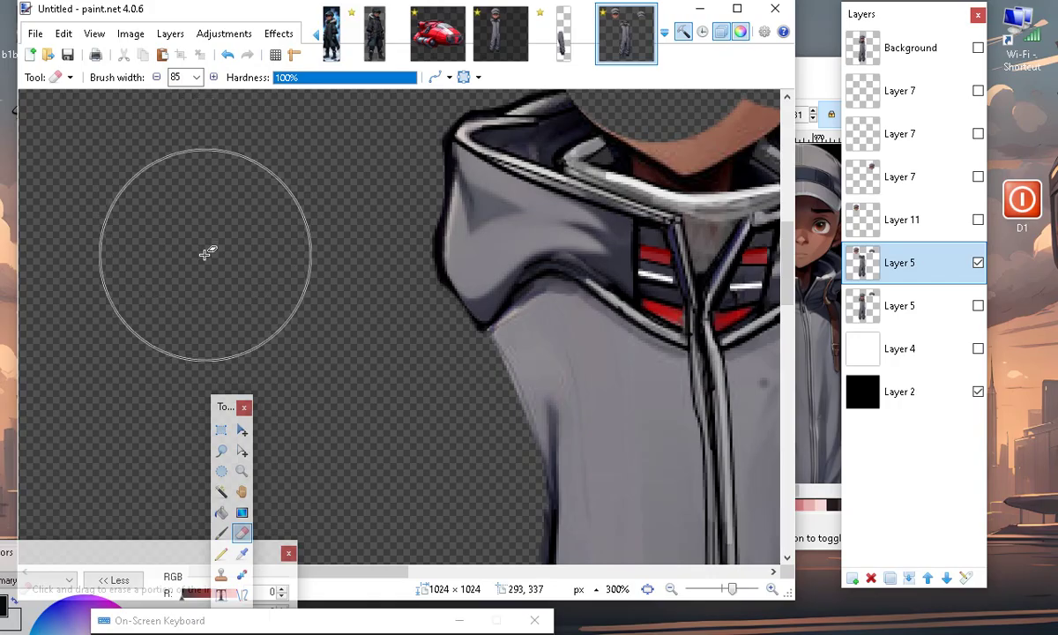
pyautogui.scroll(3, 224, 238)
pyautogui.scroll(-5, 238, 168)
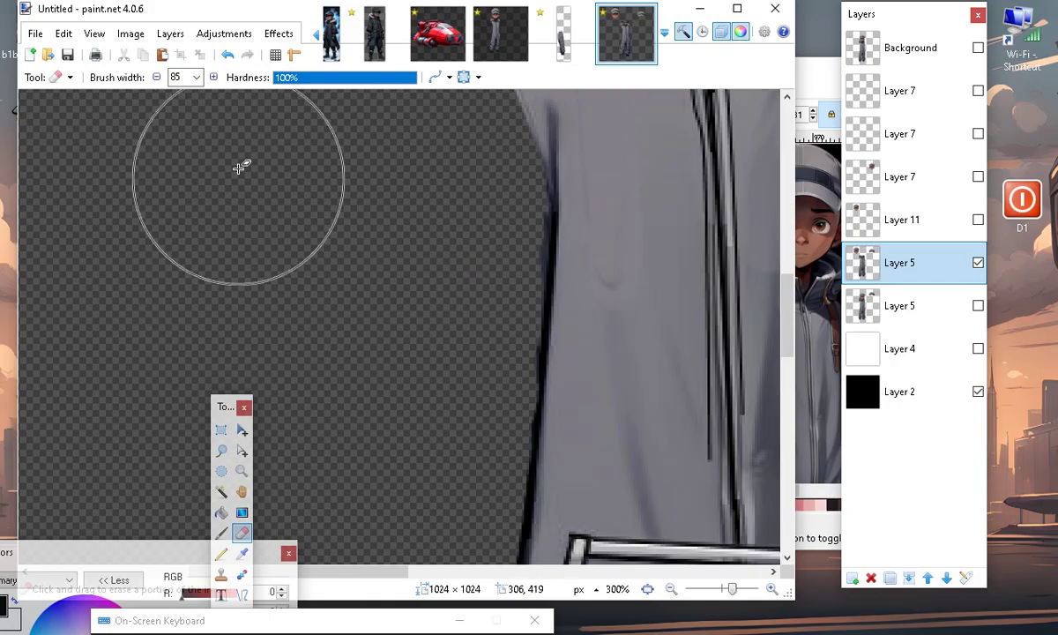
pyautogui.scroll(-3, 468, 460)
pyautogui.scroll(10, 132, 102)
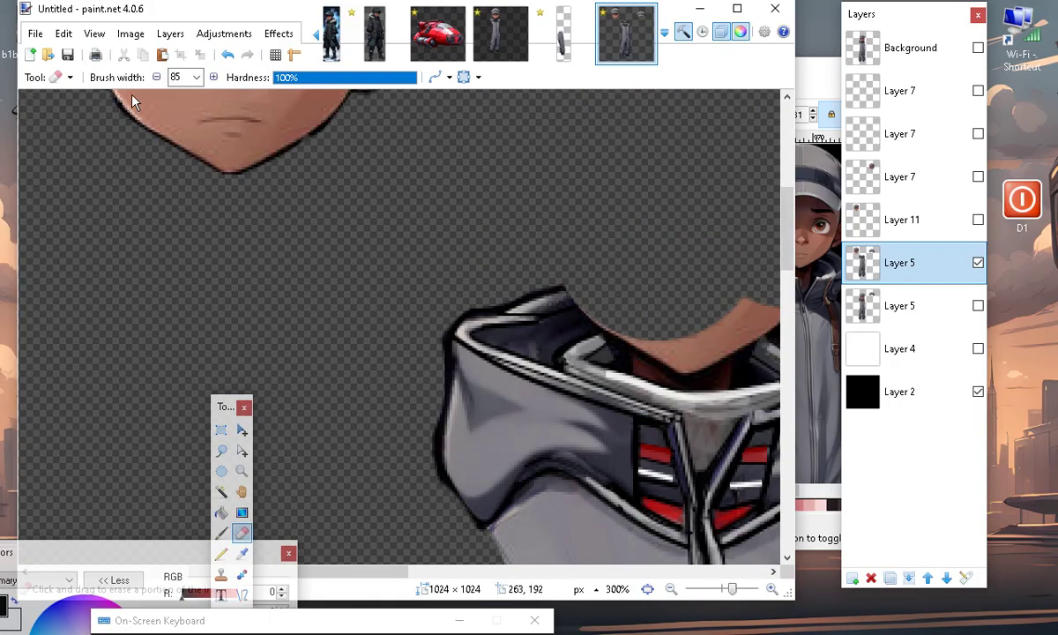
# Erase leftover skin in the hood collar at width 14, then add a new empty Layer 10.
pyautogui.click(196, 77)
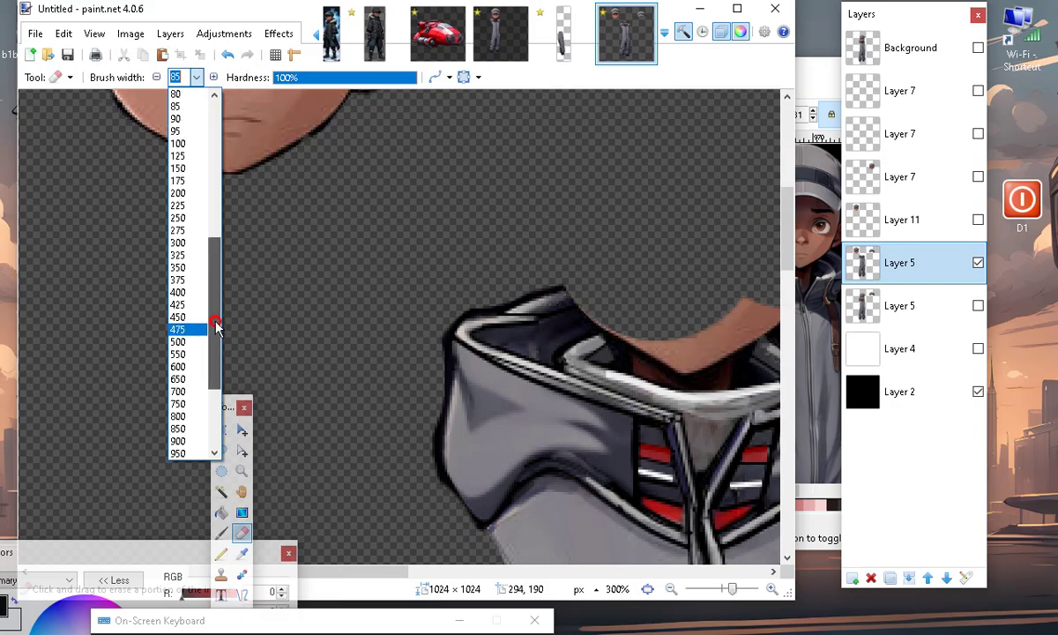
pyautogui.scroll(10, 208, 291)
pyautogui.click(195, 254)
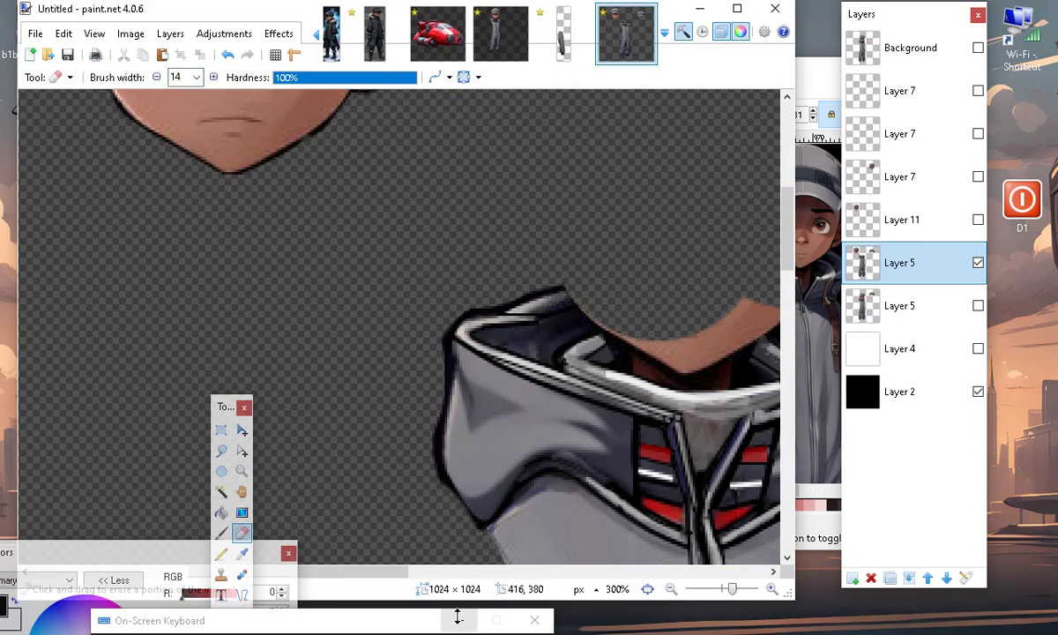
pyautogui.click(389, 571)
pyautogui.moveTo(390, 573); pyautogui.dragTo(427, 573)
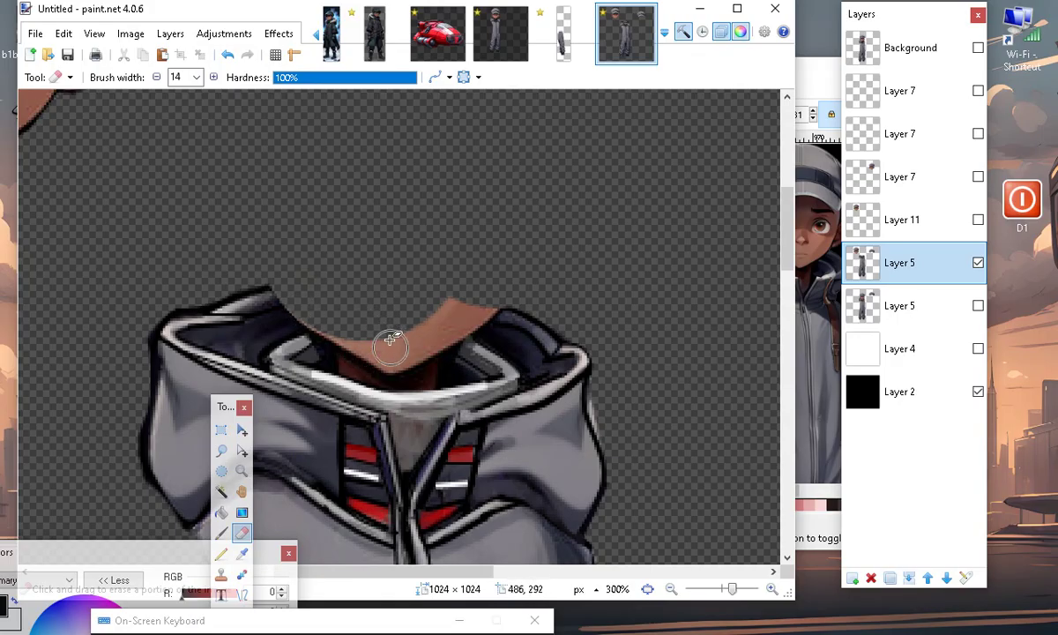
pyautogui.moveTo(394, 356)
pyautogui.mouseDown()
pyautogui.moveTo(482, 306)
pyautogui.moveTo(494, 269)
pyautogui.moveTo(425, 314)
pyautogui.moveTo(412, 345)
pyautogui.moveTo(385, 339)
pyautogui.mouseUp()
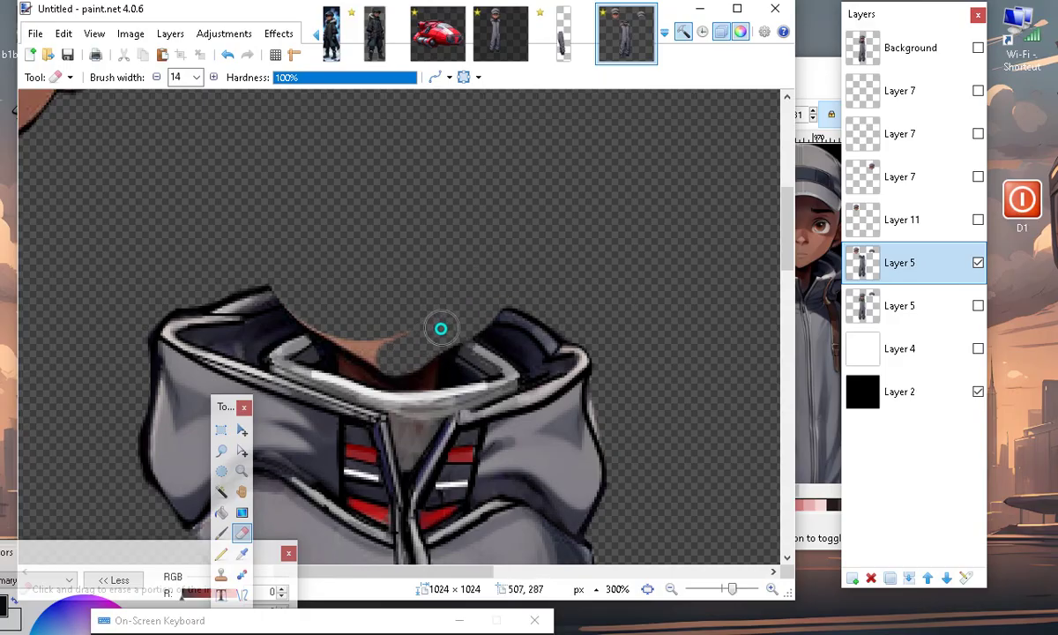
pyautogui.click(936, 266)
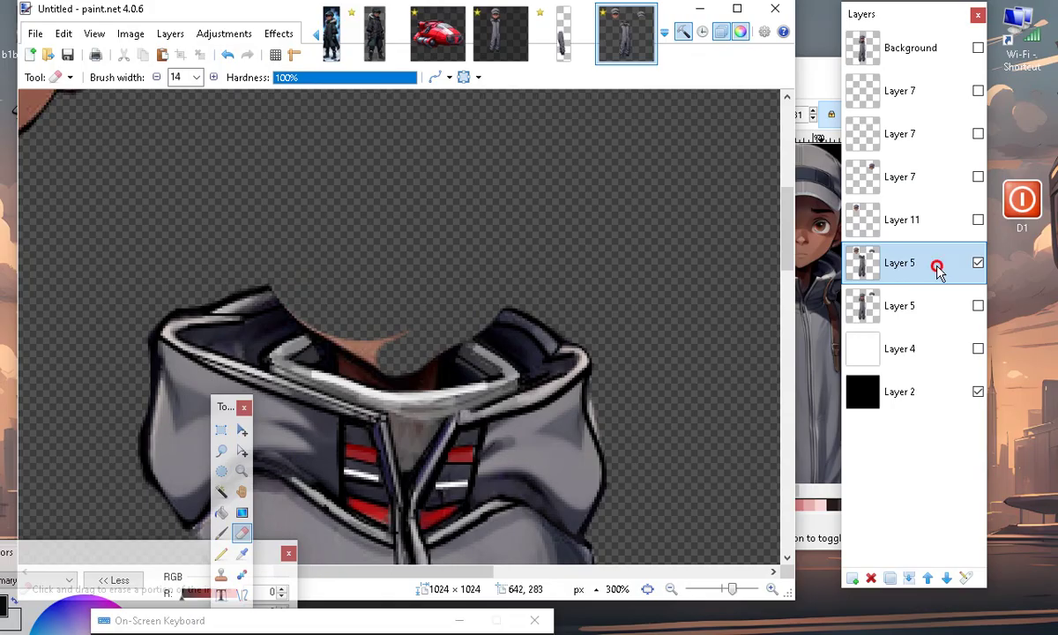
pyautogui.click(855, 579)
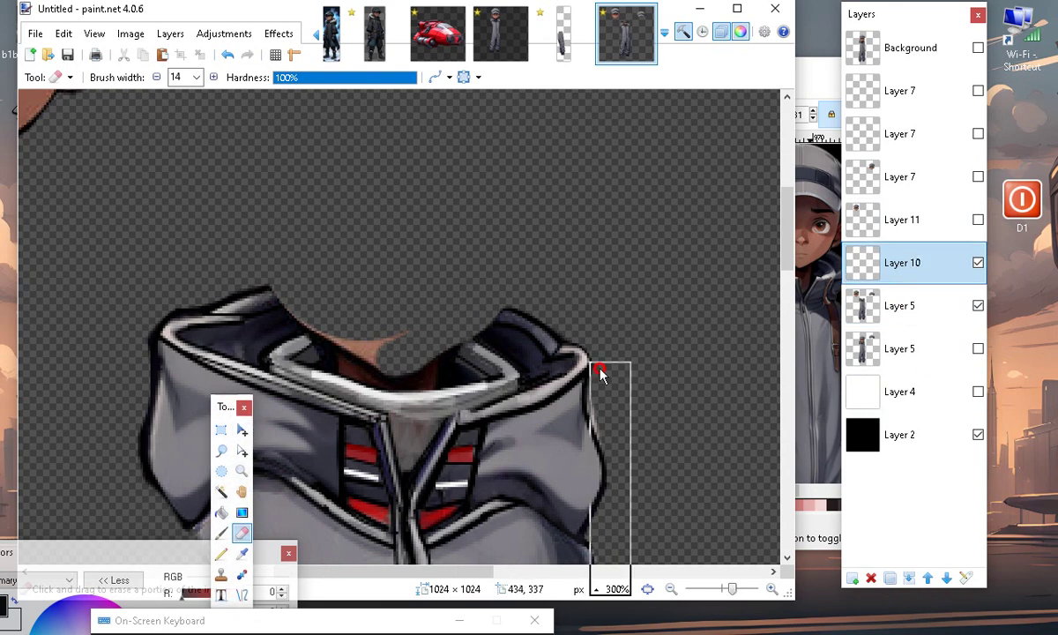
# Set the Shapes tool to Rectangle, trial-draw and undo a rectangle, and thin the outline width.
pyautogui.moveTo(688, 105); pyautogui.dragTo(711, 132)
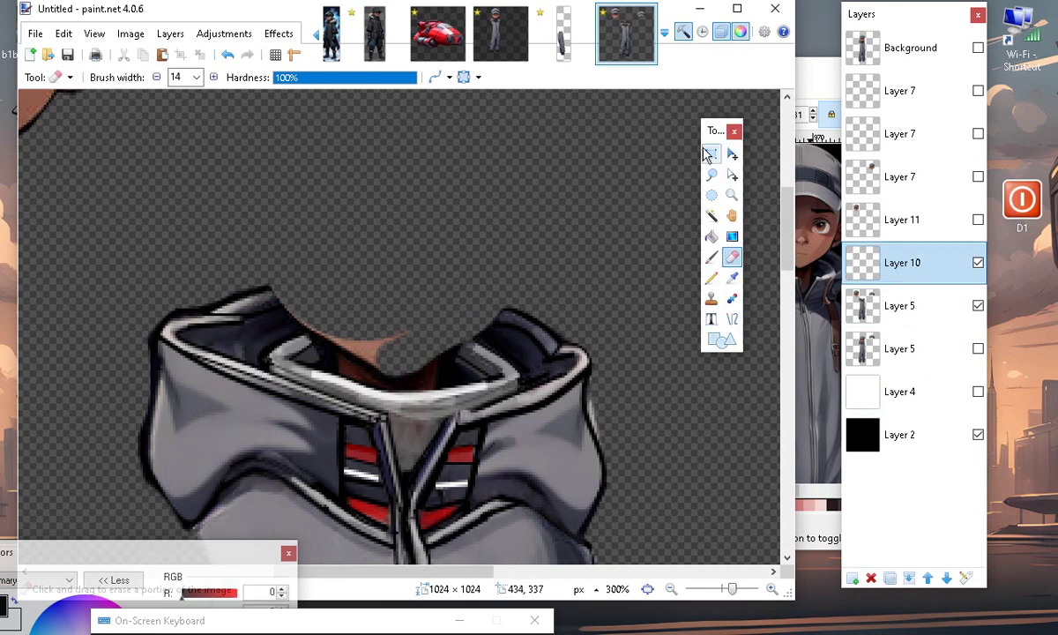
pyautogui.click(731, 319)
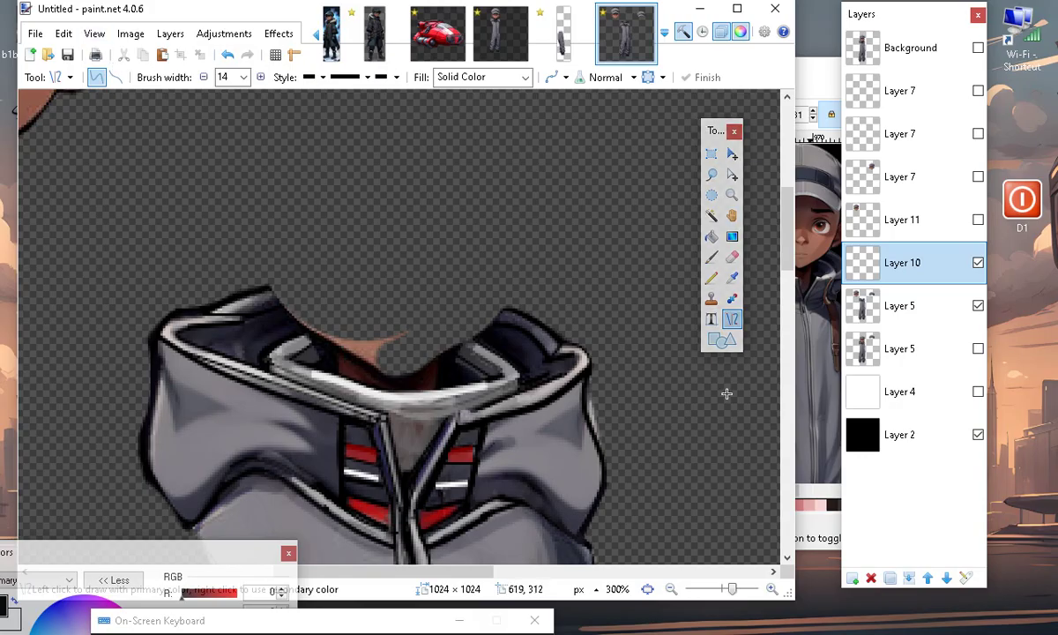
pyautogui.click(724, 341)
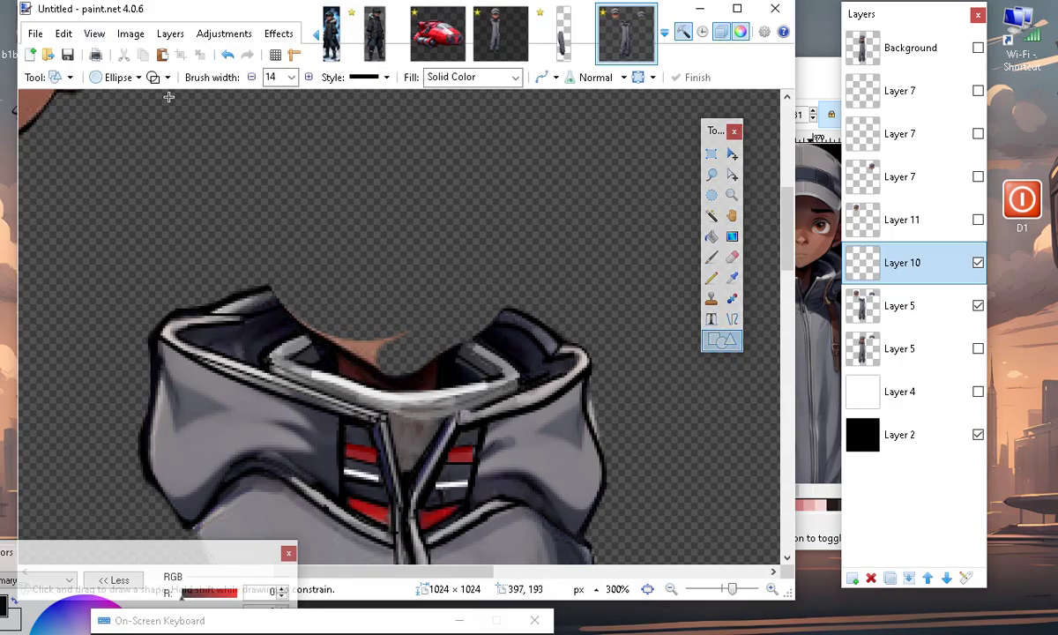
pyautogui.click(124, 77)
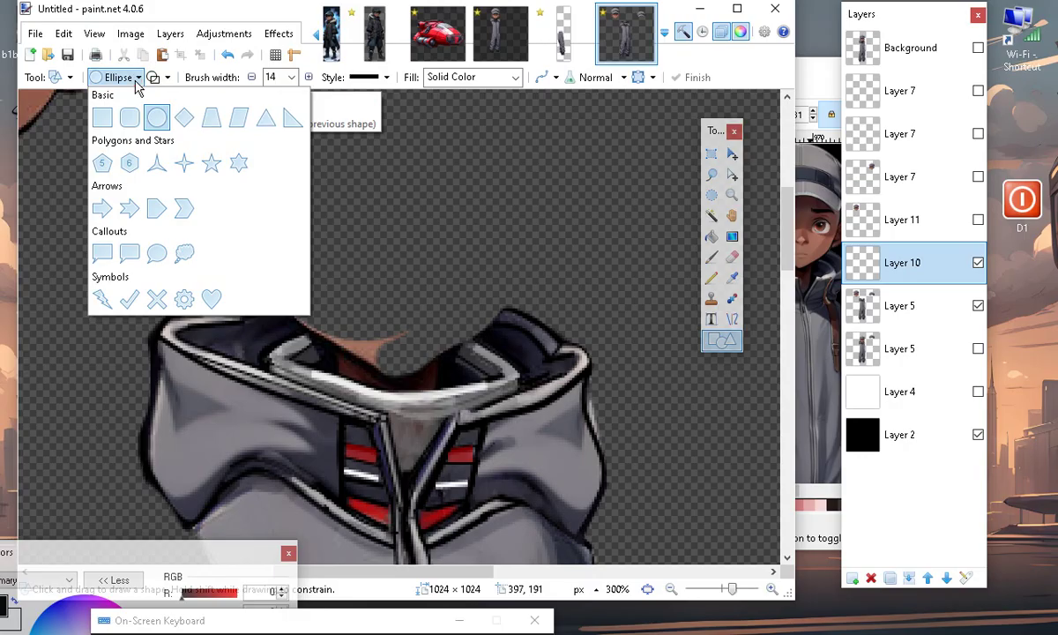
pyautogui.click(100, 118)
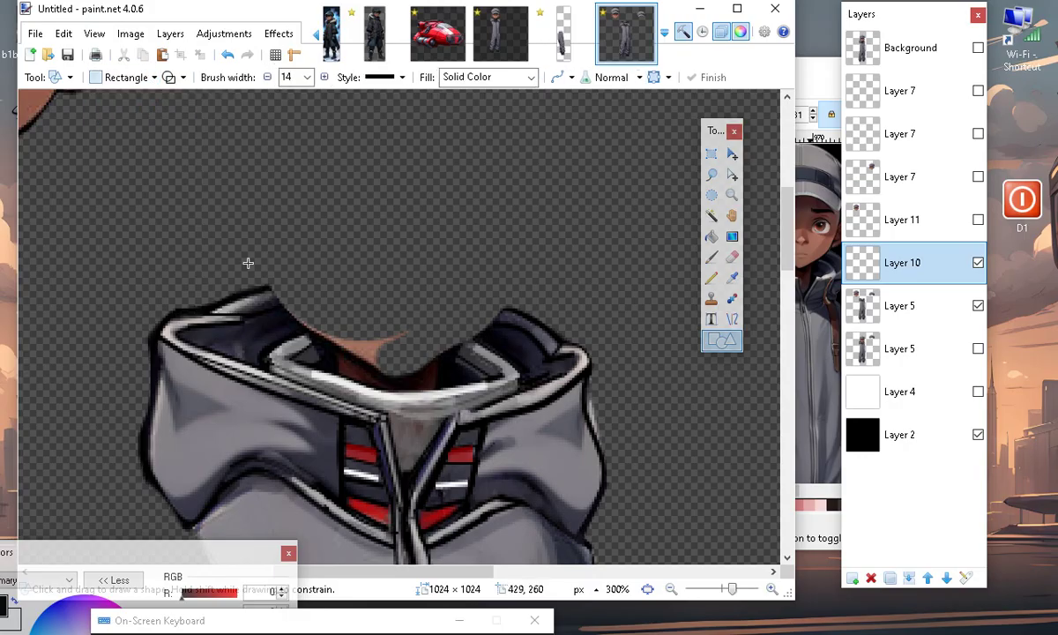
pyautogui.moveTo(329, 199); pyautogui.dragTo(452, 399)
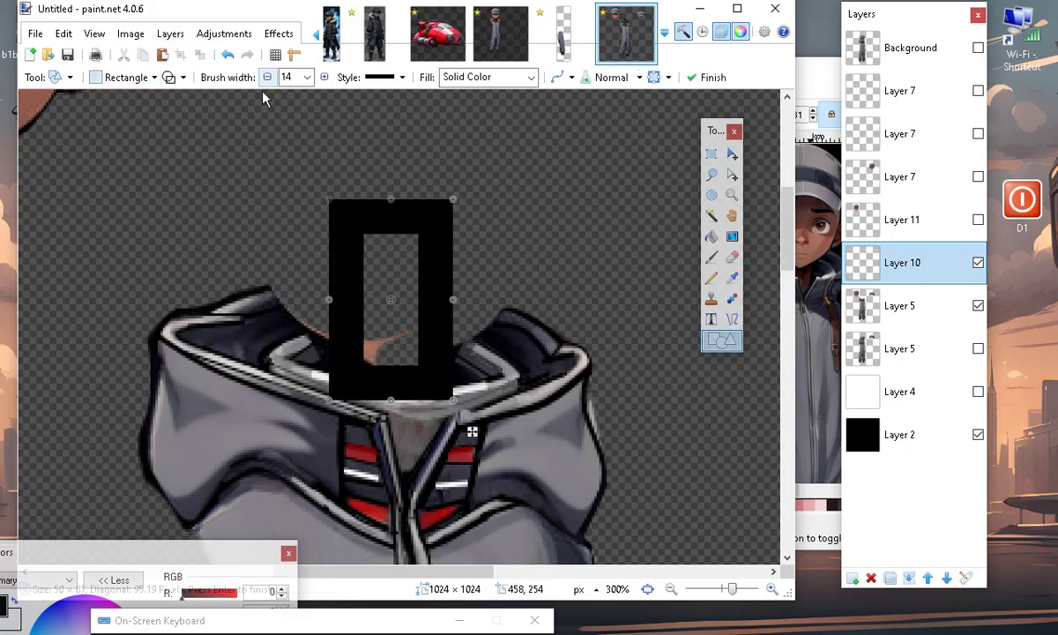
pyautogui.click(228, 55)
pyautogui.click(268, 78)
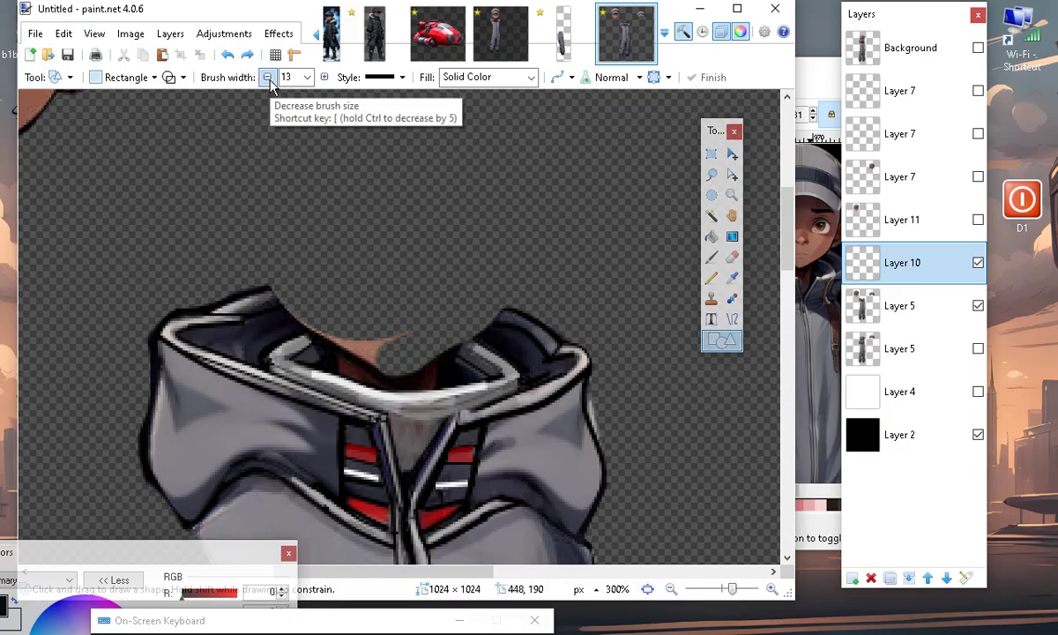